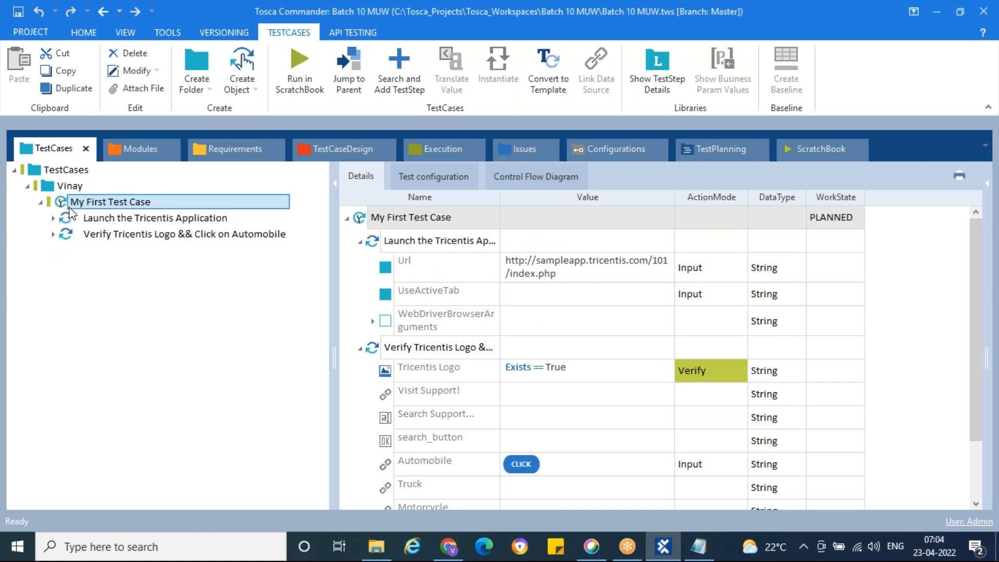
Show the 'Verify Tricentis Logo && Click on Automobile' step, which verifies Tricentis Logo Exists == True.
{"action": "left_click", "coordinate": [92, 235]}
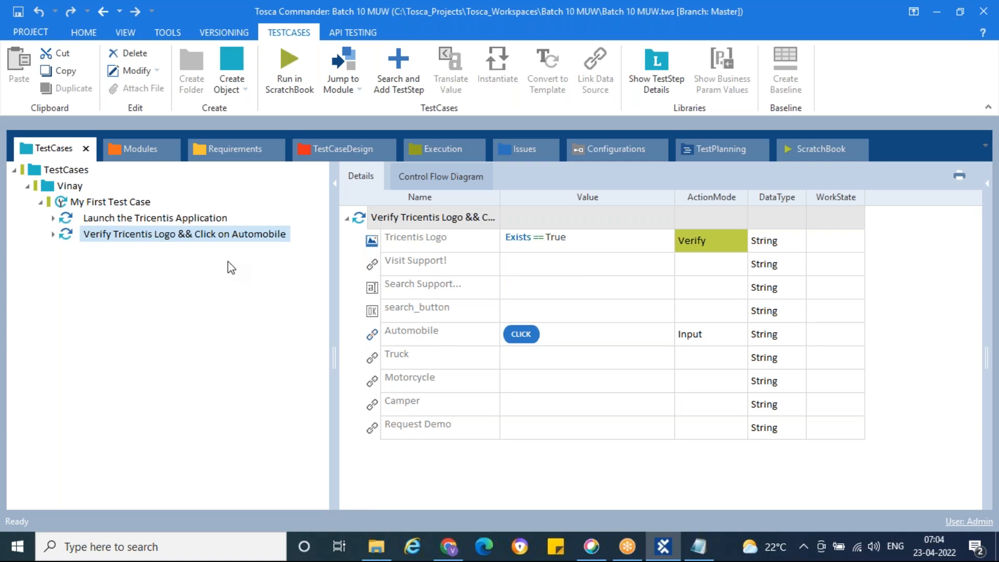
{"action": "left_click", "coordinate": [20, 552]}
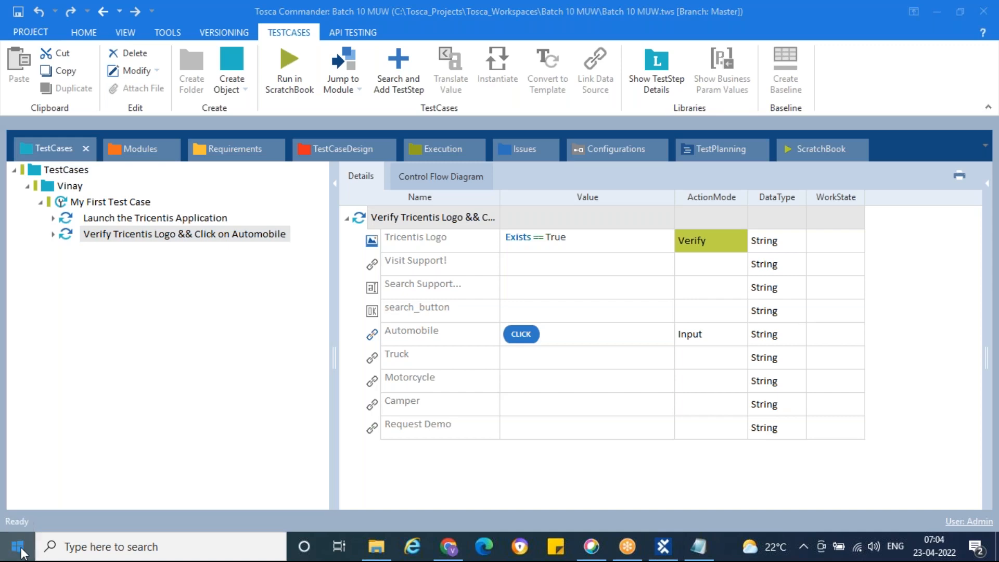
Search Windows for 'manual' to find the manual test-case sheet, then clear the search.
{"action": "type", "text": "manual"}
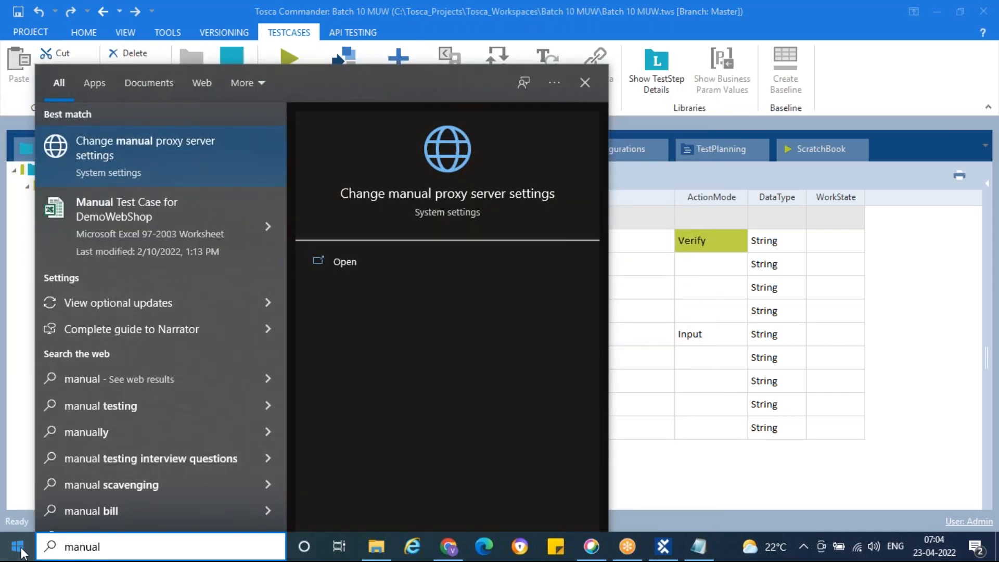
{"action": "key", "text": "BackSpace"}
{"action": "key", "text": "BackSpace"}
{"action": "key", "text": "BackSpace"}
{"action": "key", "text": "BackSpace"}
{"action": "key", "text": "BackSpace"}
{"action": "key", "text": "BackSpace"}
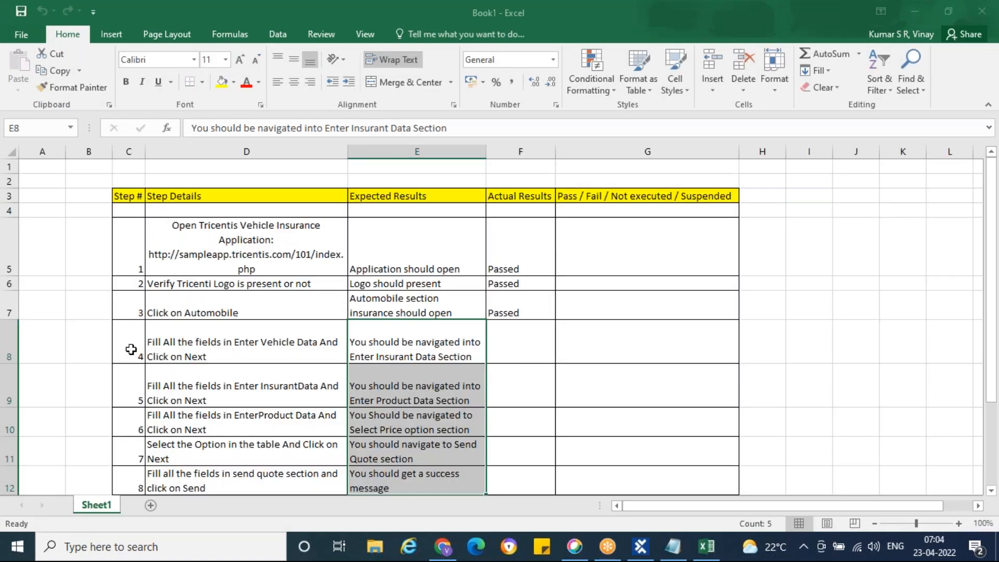
Review step 3, 'Click on Automobile', and its expected result in the Excel sheet.
{"action": "left_click", "coordinate": [10, 302]}
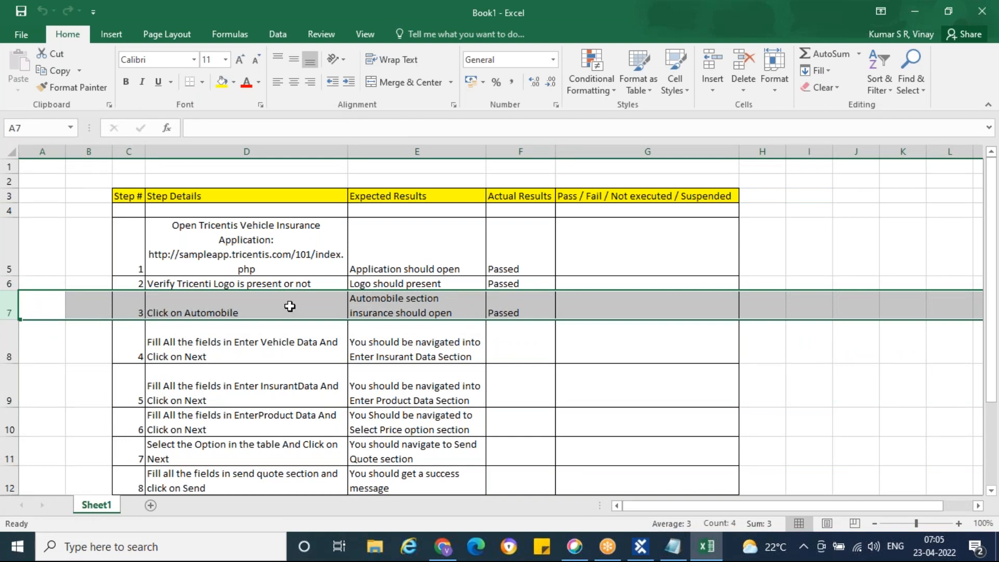
{"action": "left_click", "coordinate": [427, 308]}
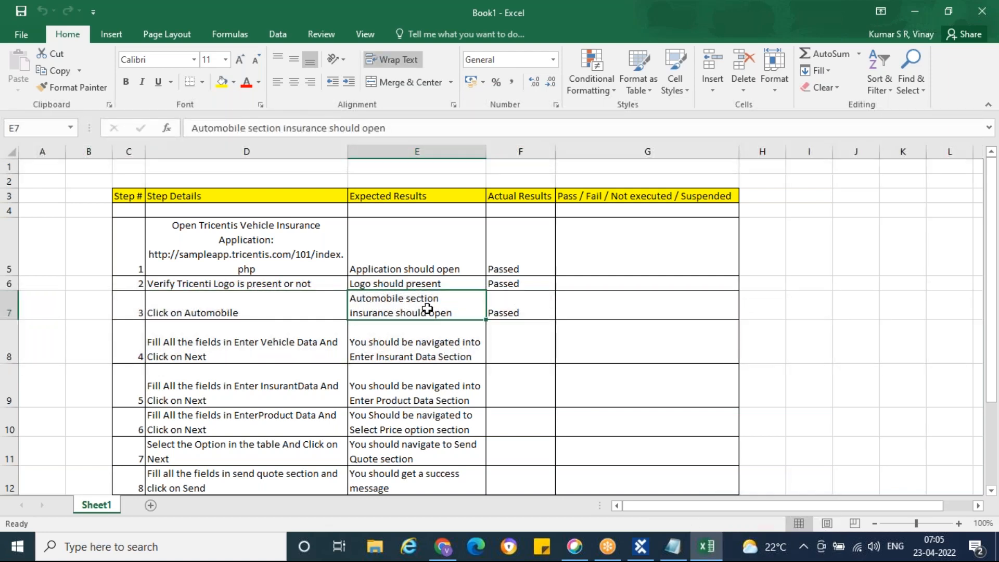
{"action": "left_click", "coordinate": [10, 304]}
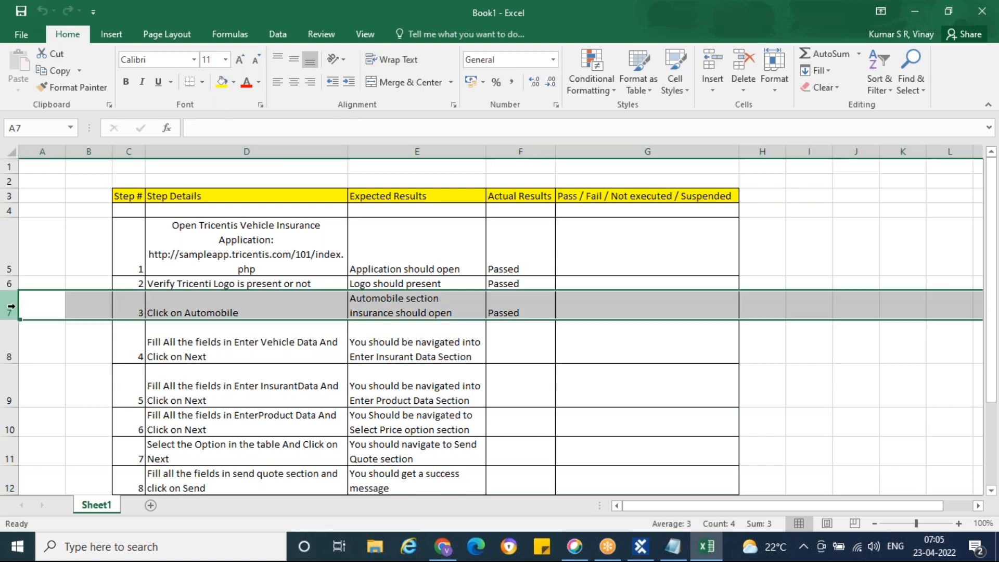
{"action": "left_click", "coordinate": [196, 306]}
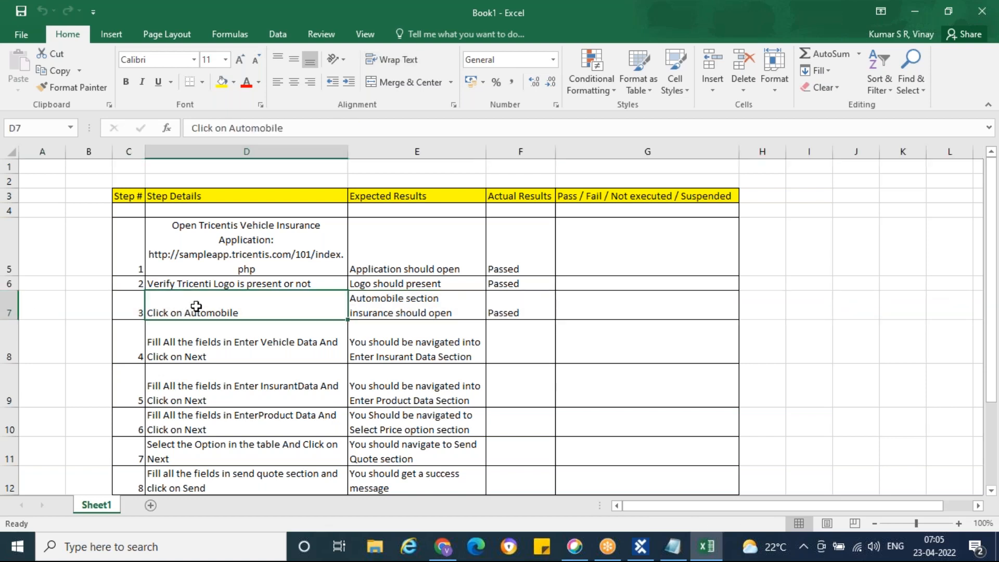
{"action": "left_click", "coordinate": [434, 305]}
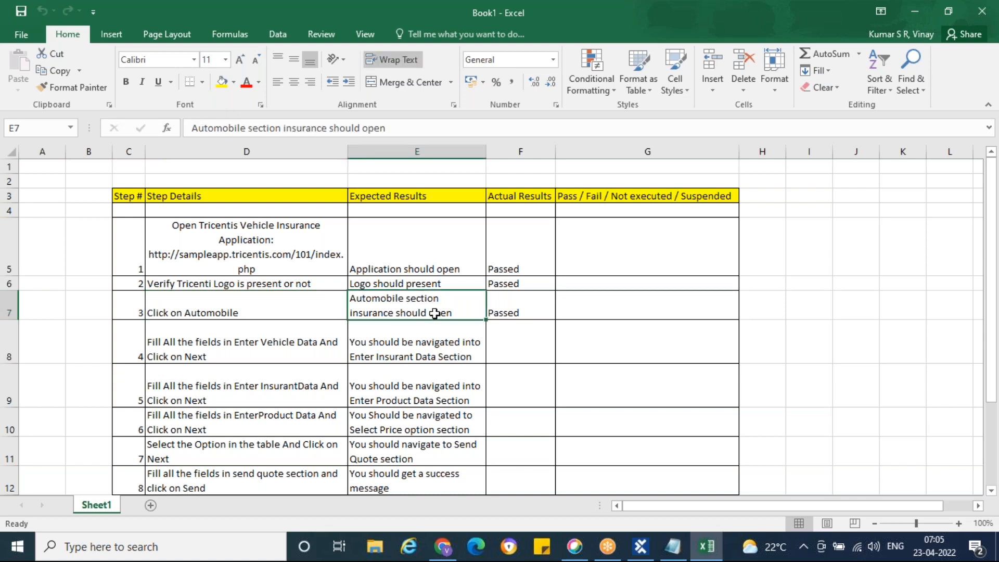
{"action": "left_click", "coordinate": [442, 549]}
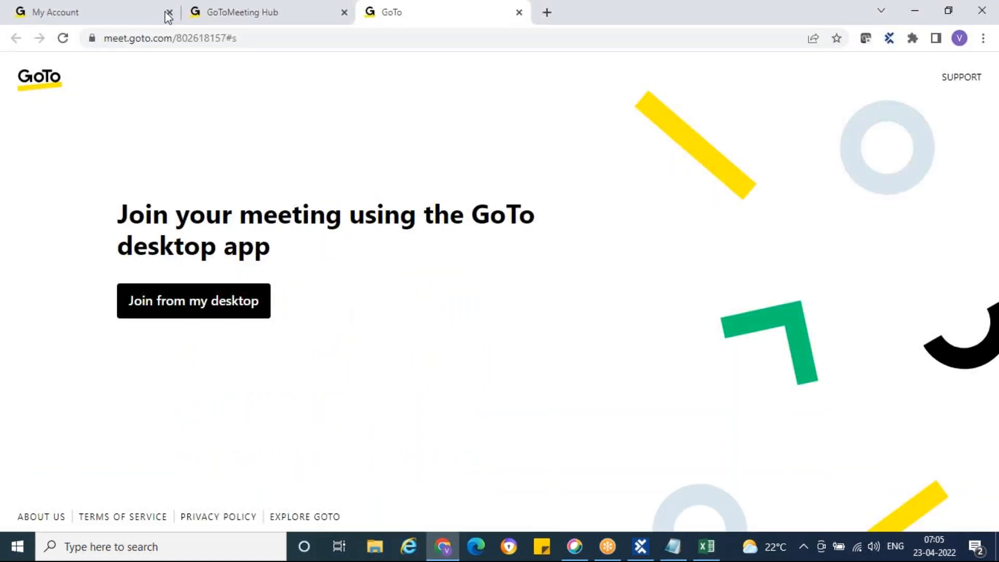
Close the extra Chrome tabs and open the Automobile page at sampleapp.tricentis.com/101/.
{"action": "left_click", "coordinate": [169, 12]}
{"action": "left_click", "coordinate": [169, 12]}
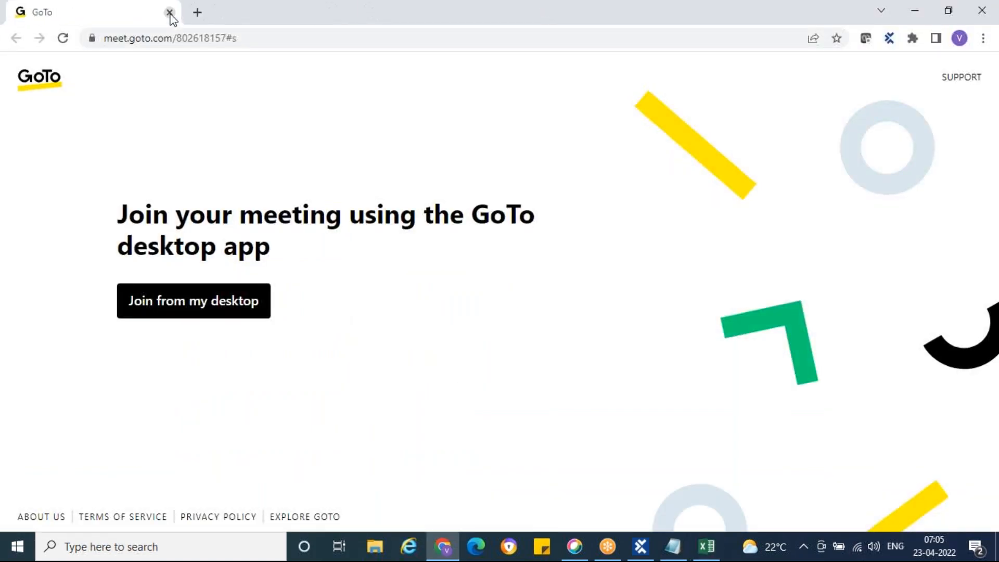
{"action": "left_click", "coordinate": [198, 12]}
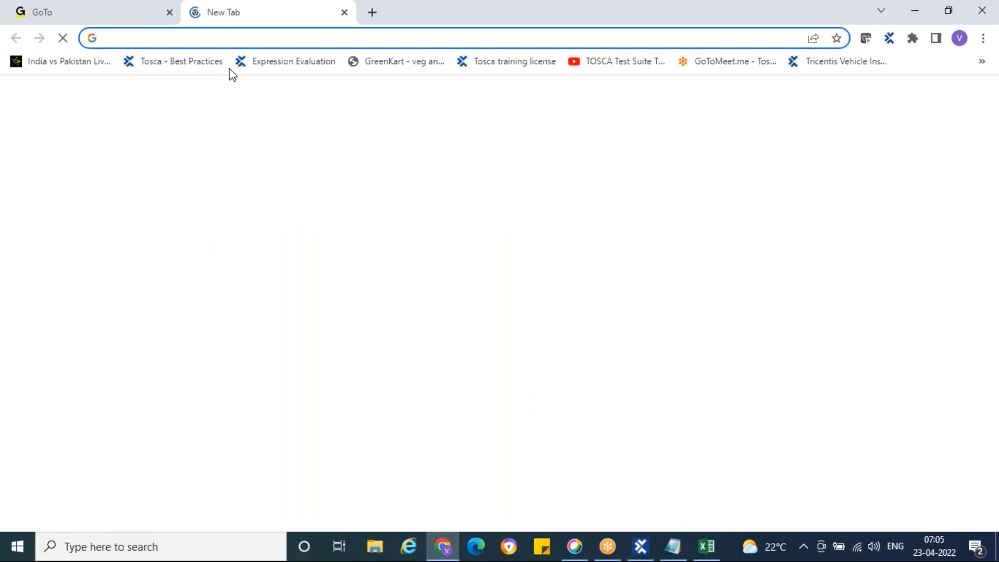
{"action": "type", "text": "sampleapp.tricentis.com/101/"}
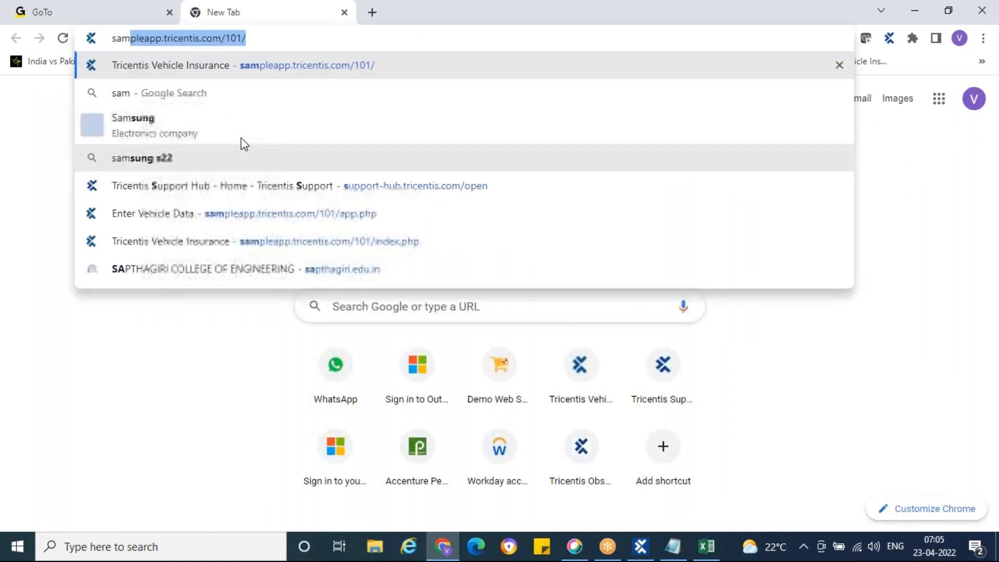
{"action": "key", "text": "Return"}
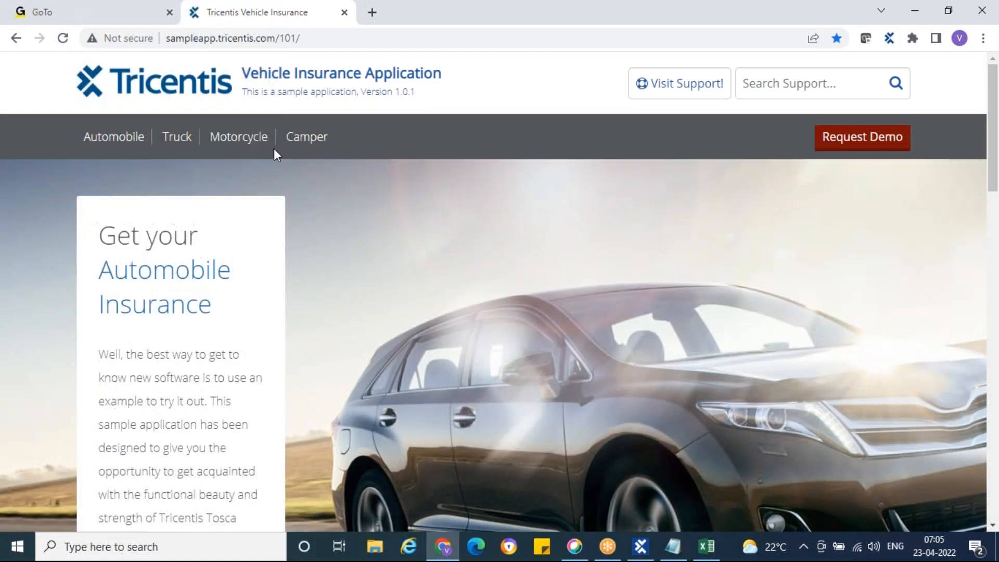
{"action": "left_click", "coordinate": [119, 137]}
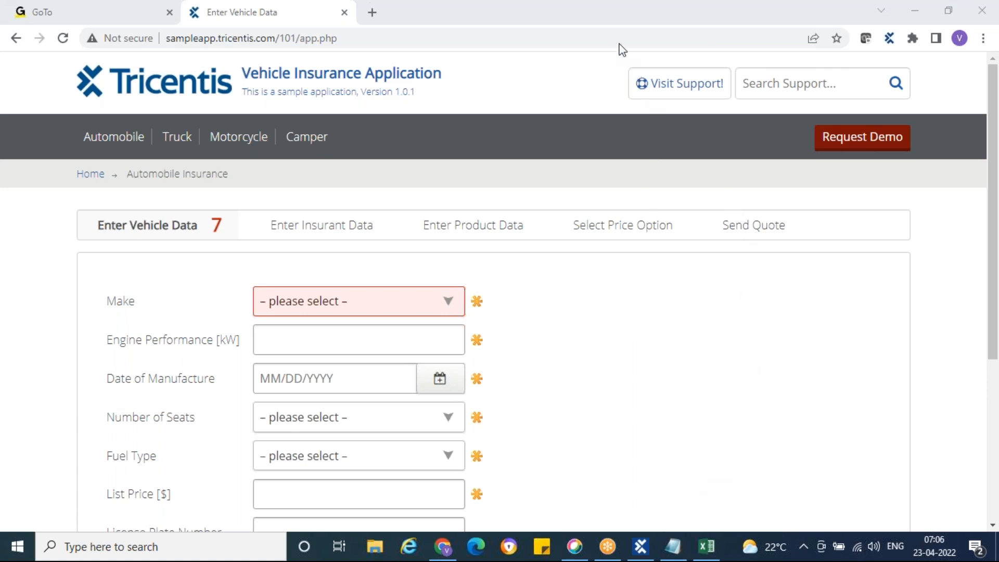
Start an XScan application scan from the User Defined Modules folder in Modules.
{"action": "left_click", "coordinate": [643, 547]}
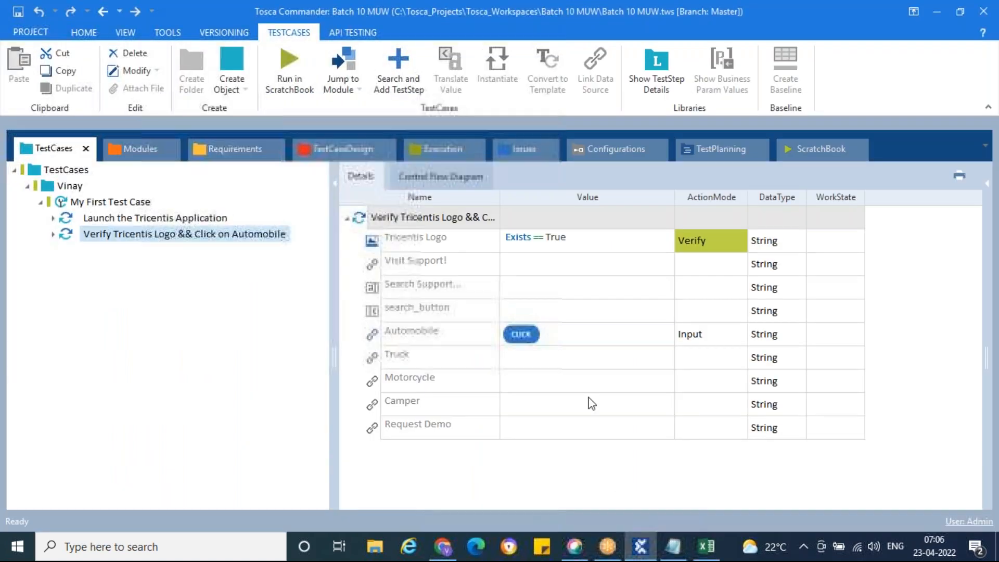
{"action": "left_click", "coordinate": [127, 147]}
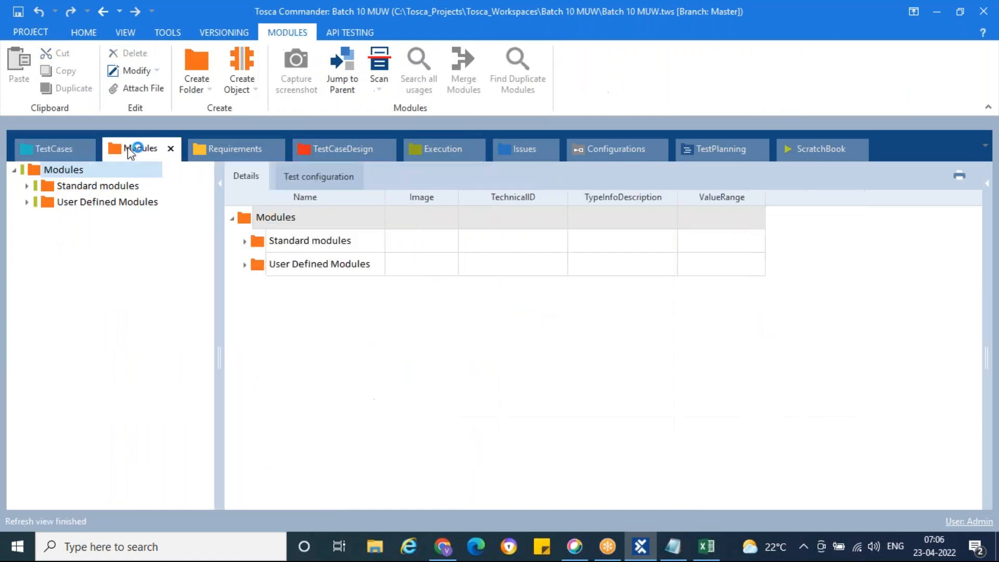
{"action": "left_click", "coordinate": [27, 202]}
{"action": "left_click", "coordinate": [45, 201]}
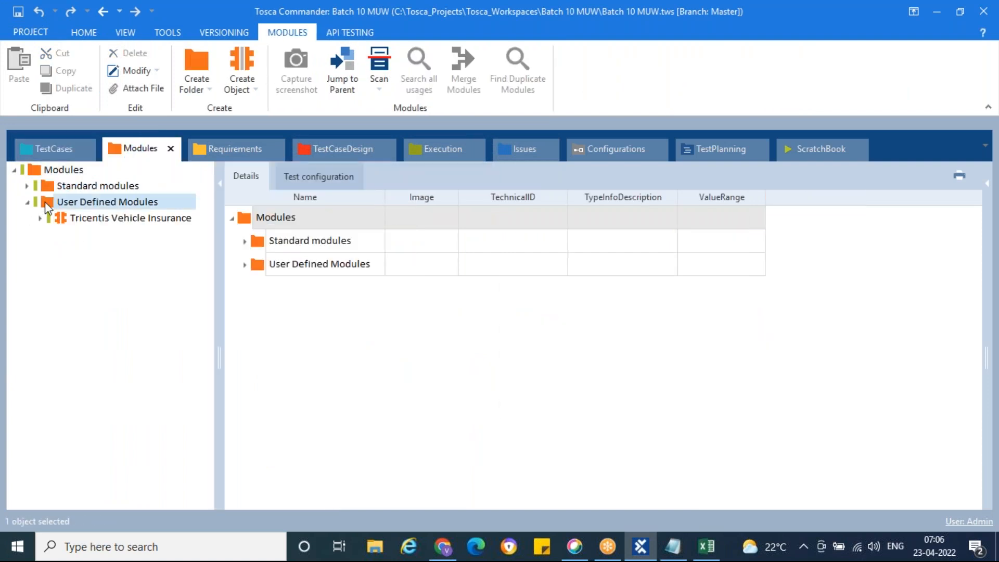
{"action": "right_click", "coordinate": [44, 201]}
{"action": "mouse_move", "coordinate": [271, 295]}
{"action": "left_click", "coordinate": [335, 294]}
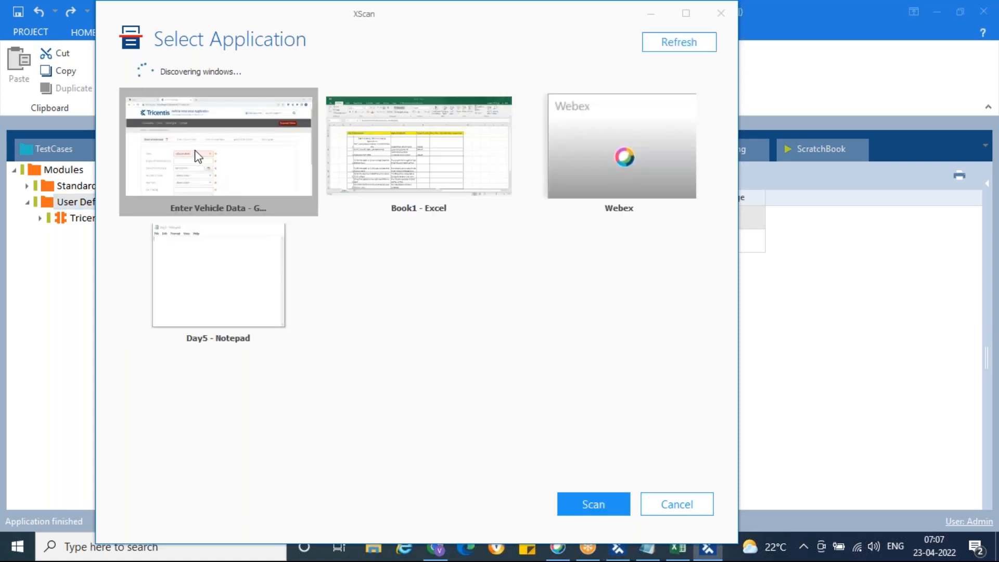
Scan the Enter Vehicle Data browser window in XScan.
{"action": "right_click", "coordinate": [198, 156]}
{"action": "left_click", "coordinate": [223, 160]}
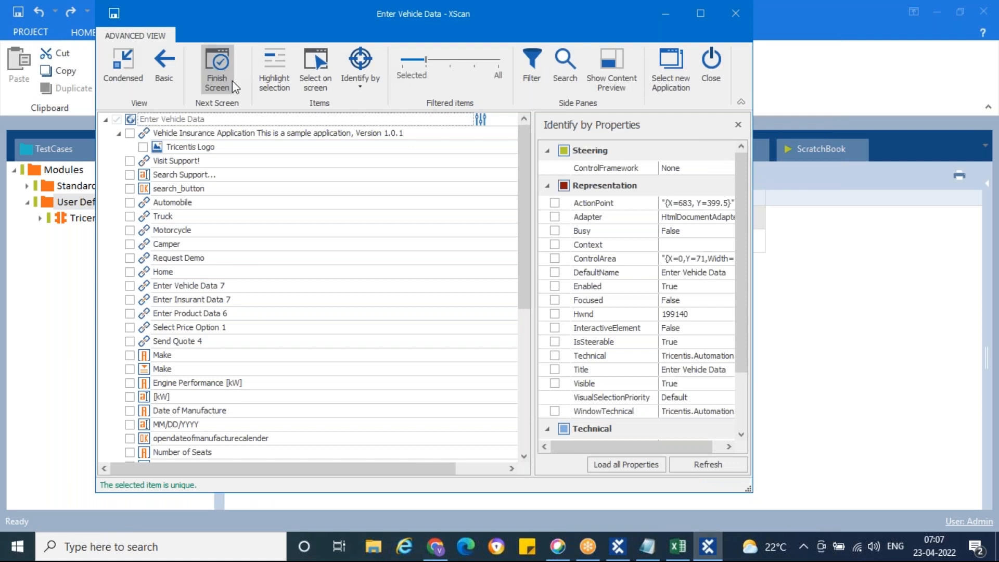
Arrange the XScan window over the vehicle insurance page so the form stays visible.
{"action": "left_click", "coordinate": [436, 546]}
{"action": "left_click", "coordinate": [715, 549]}
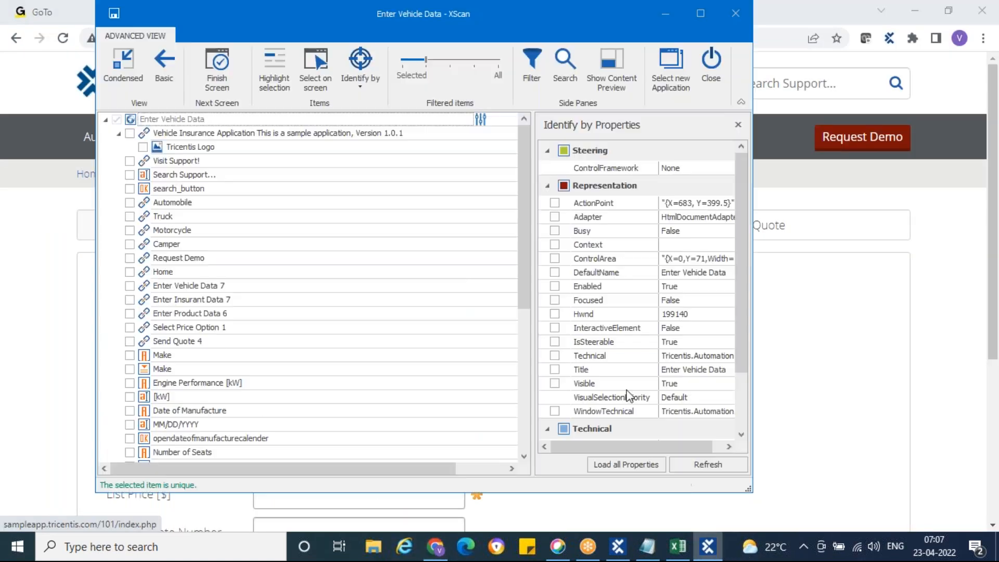
{"action": "left_click_drag", "start_coordinate": [211, 10], "coordinate": [472, 26]}
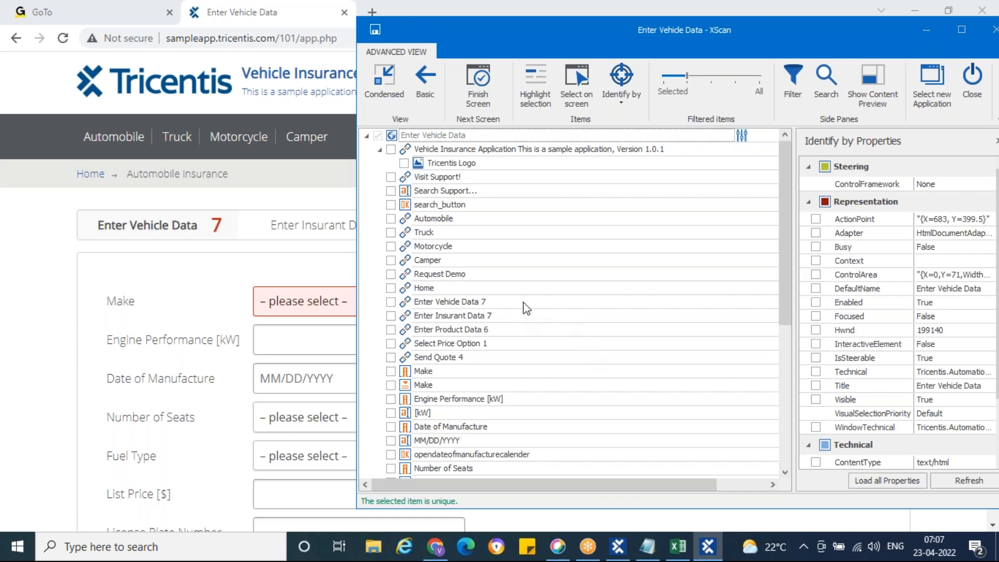
{"action": "left_click_drag", "start_coordinate": [510, 42], "coordinate": [457, 273]}
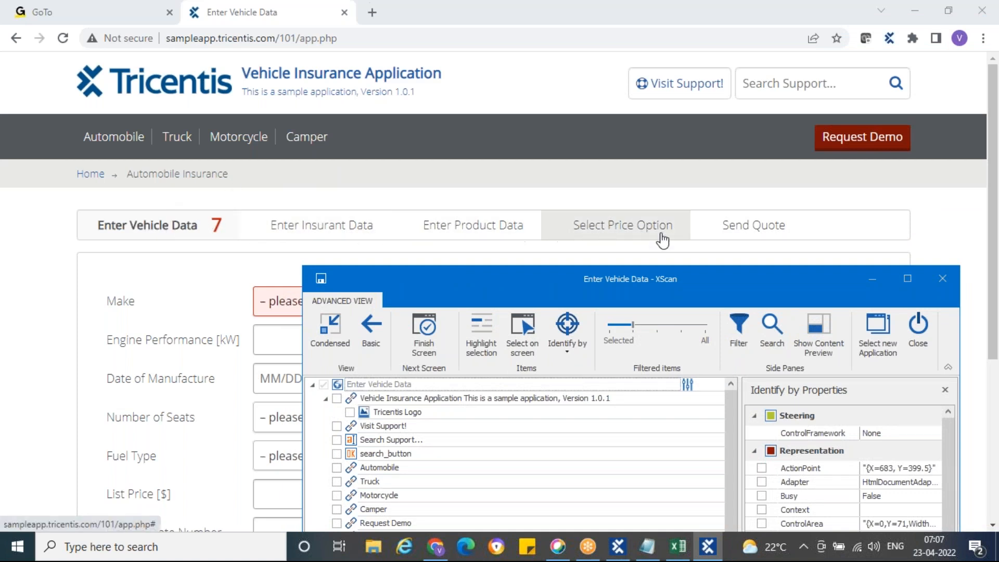
{"action": "left_click_drag", "start_coordinate": [550, 253], "coordinate": [506, 116]}
{"action": "left_click", "coordinate": [575, 336]}
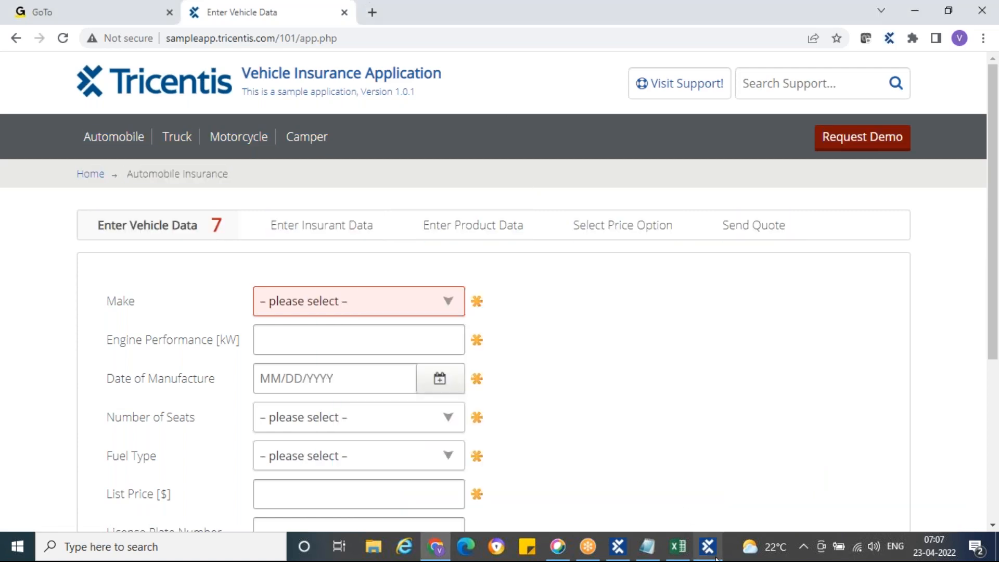
{"action": "left_click", "coordinate": [716, 557]}
{"action": "left_click_drag", "start_coordinate": [557, 288], "coordinate": [497, 82]}
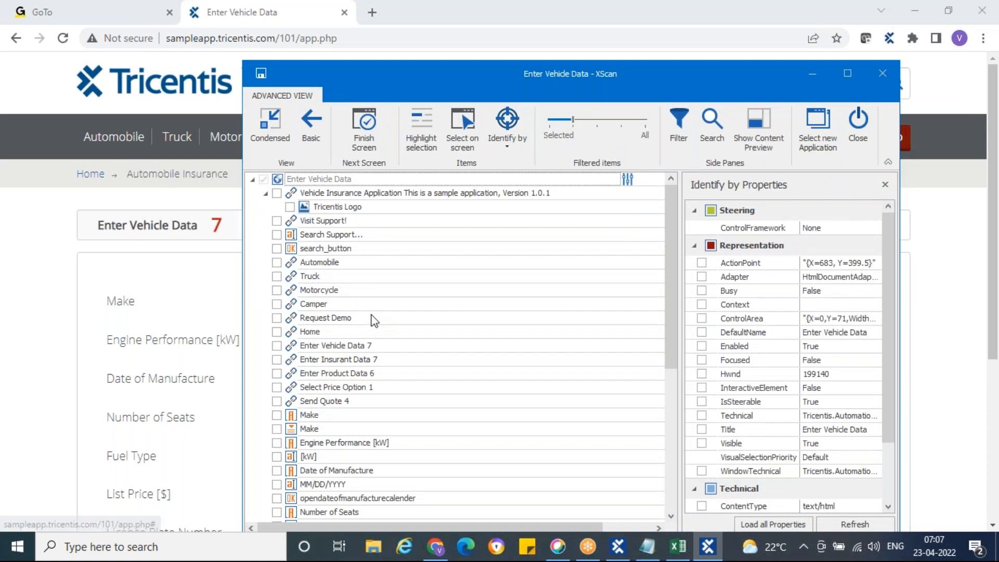
Highlight the Enter Vehicle Data 7 element on the page and check it for the module.
{"action": "left_click", "coordinate": [295, 348]}
{"action": "left_click", "coordinate": [419, 136]}
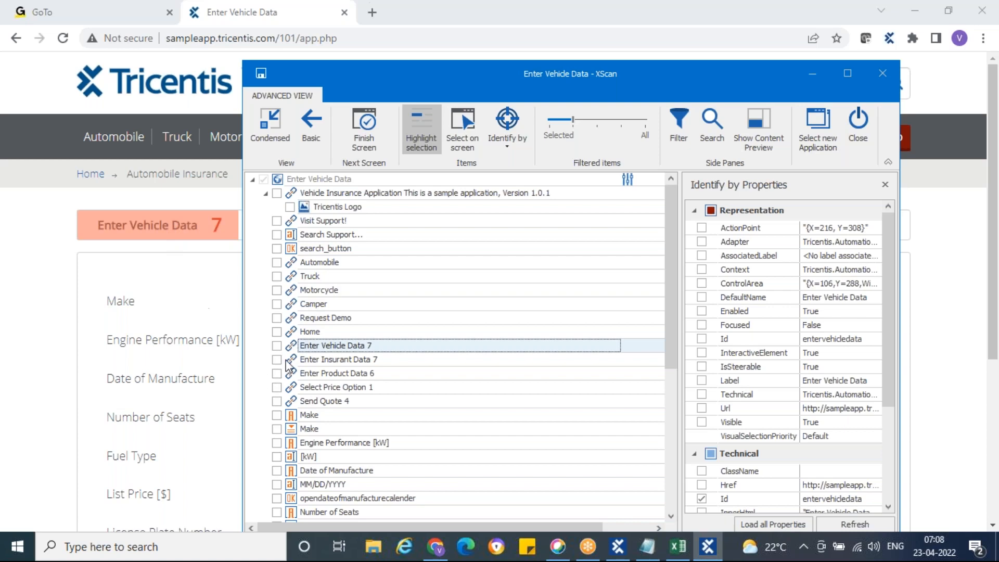
{"action": "left_click", "coordinate": [277, 346]}
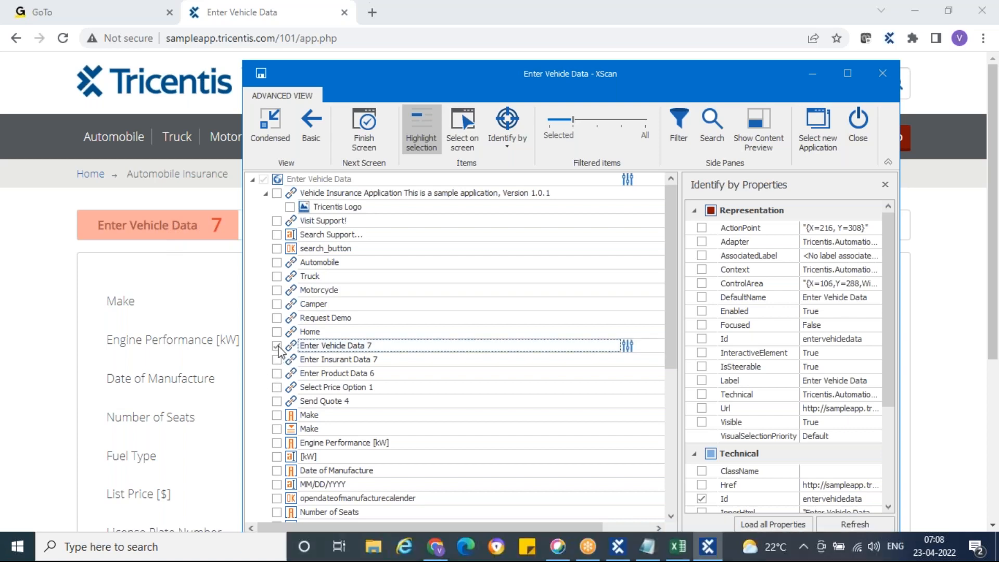
Check Enter Insurant Data 7, Enter Product Data 6, Select Price Option 1 and Send Quote 4.
{"action": "left_click", "coordinate": [276, 360]}
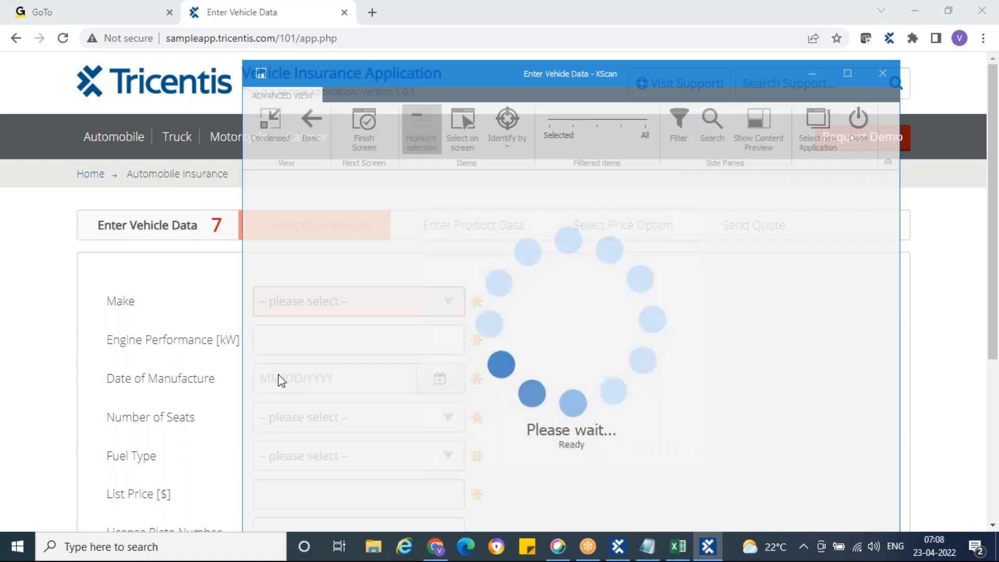
{"action": "left_click", "coordinate": [276, 374]}
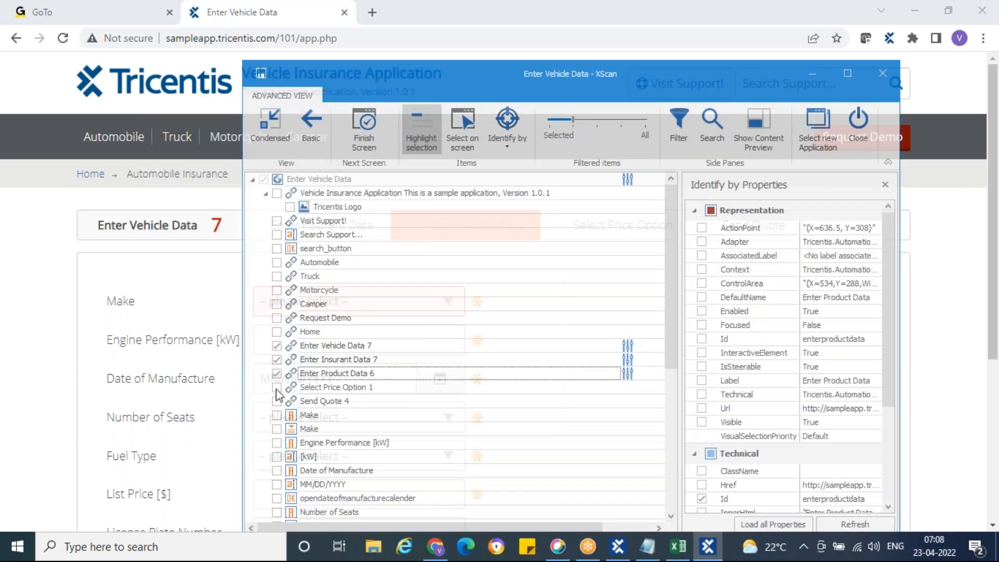
{"action": "left_click", "coordinate": [277, 388]}
{"action": "left_click", "coordinate": [277, 402]}
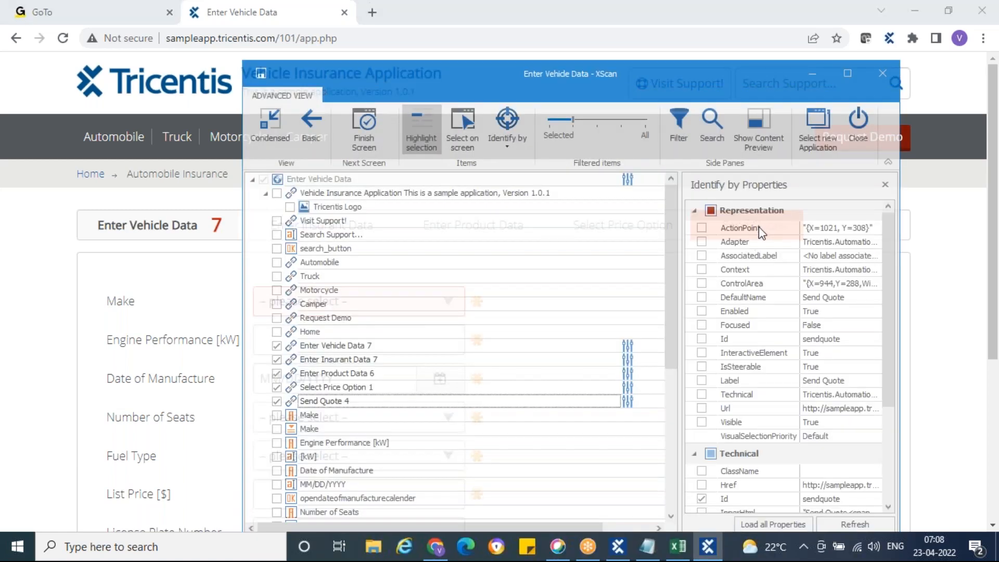
Inspect the Enter Vehicle Data 7 properties and move the XScan window up.
{"action": "left_click", "coordinate": [313, 347]}
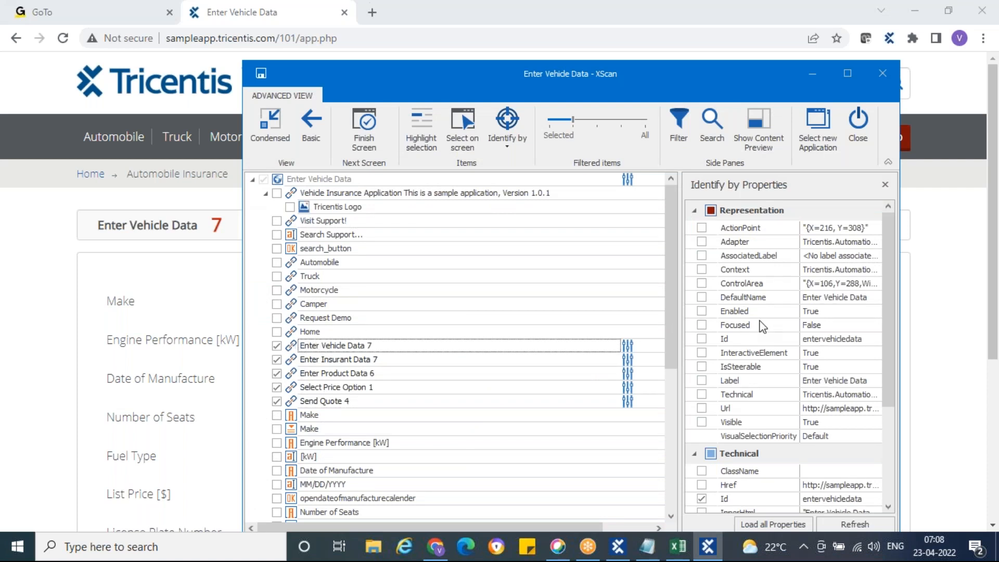
{"action": "scroll", "coordinate": [762, 326], "scroll_direction": "down", "scroll_amount": 3}
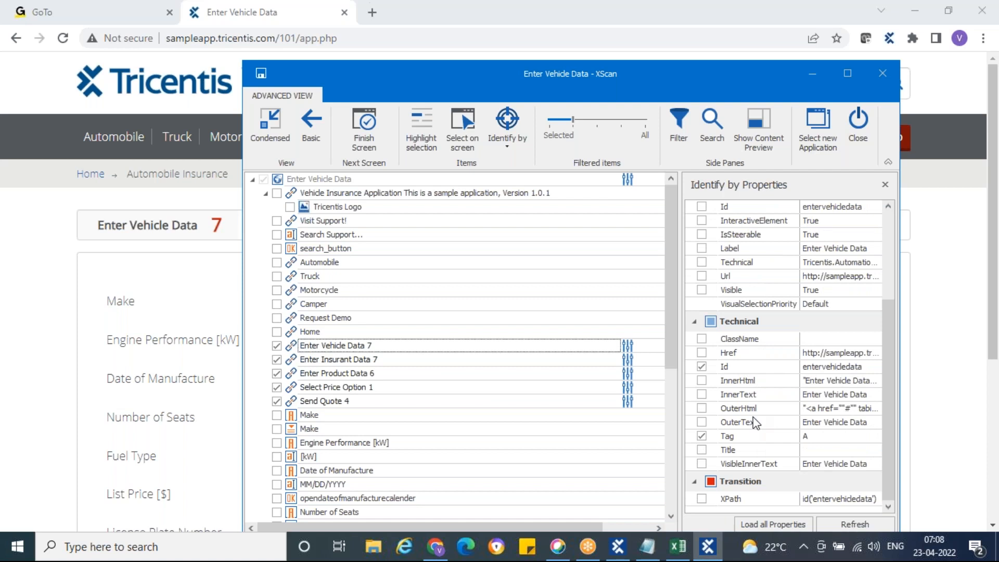
{"action": "scroll", "coordinate": [753, 416], "scroll_direction": "up", "scroll_amount": 3}
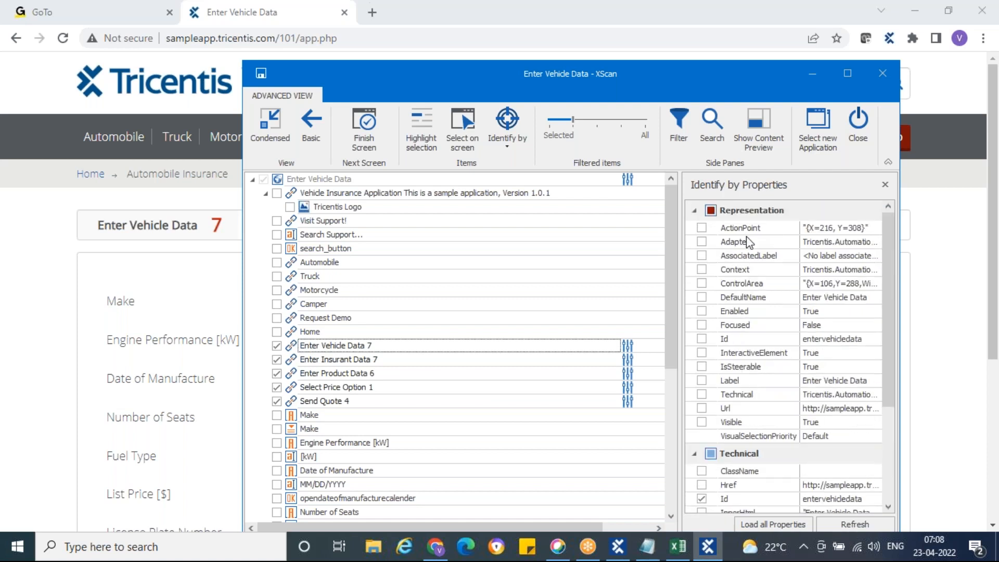
{"action": "scroll", "coordinate": [749, 242], "scroll_direction": "down", "scroll_amount": 2}
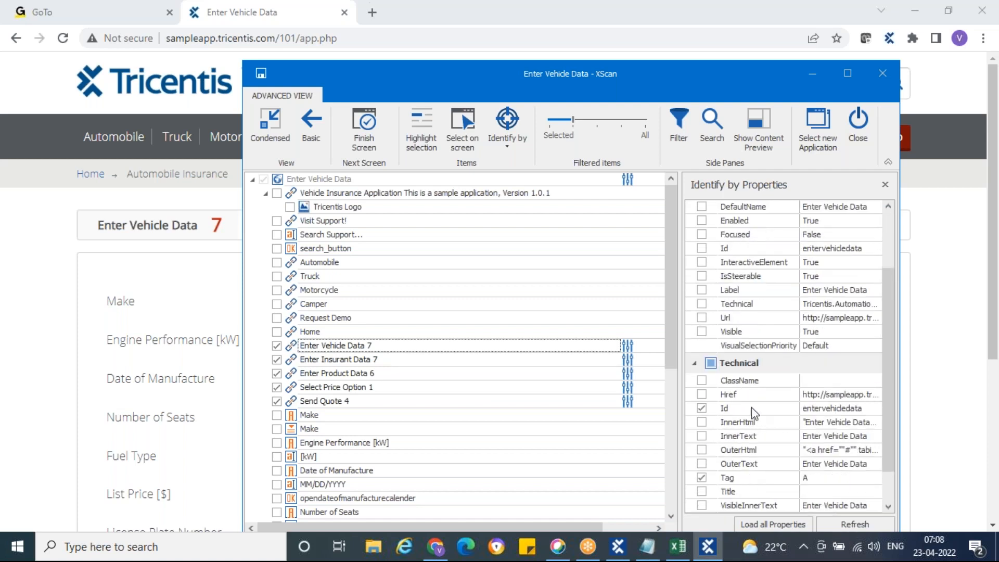
{"action": "left_click_drag", "start_coordinate": [510, 64], "coordinate": [487, 31]}
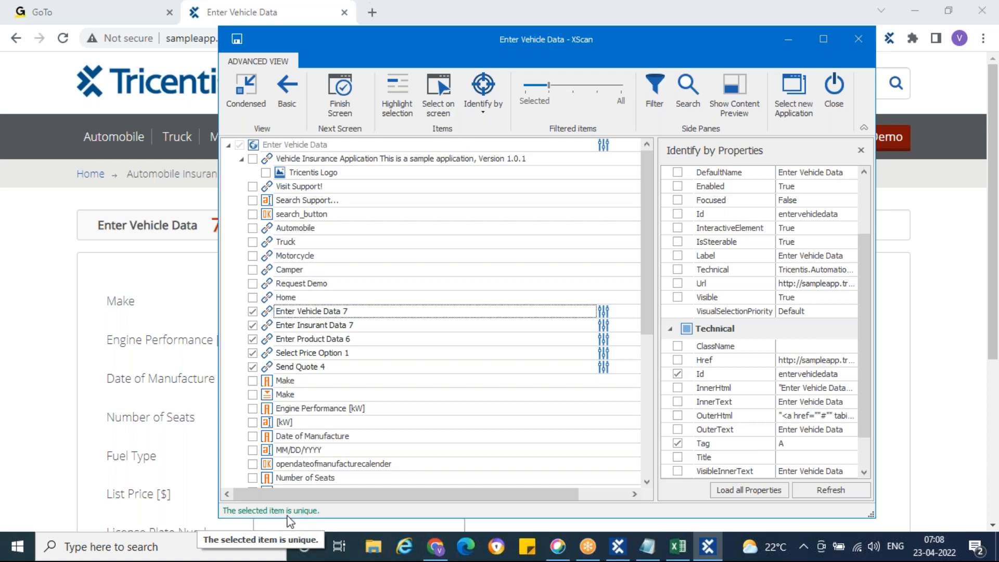
Review the properties of each section link from Enter Insurant Data 7 to Send Quote 4.
{"action": "left_click", "coordinate": [270, 326]}
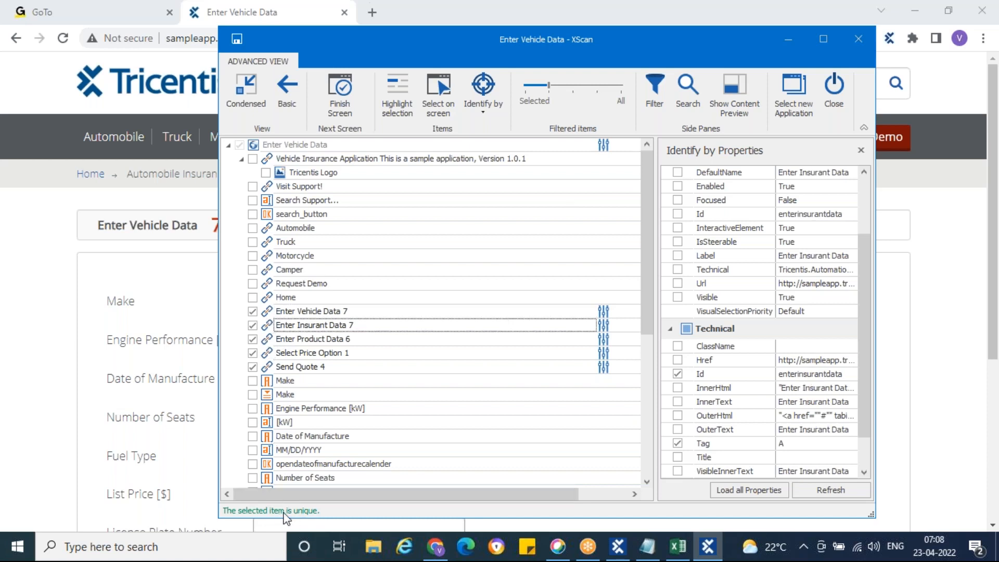
{"action": "left_click", "coordinate": [271, 339]}
{"action": "left_click", "coordinate": [267, 354]}
{"action": "left_click", "coordinate": [269, 368]}
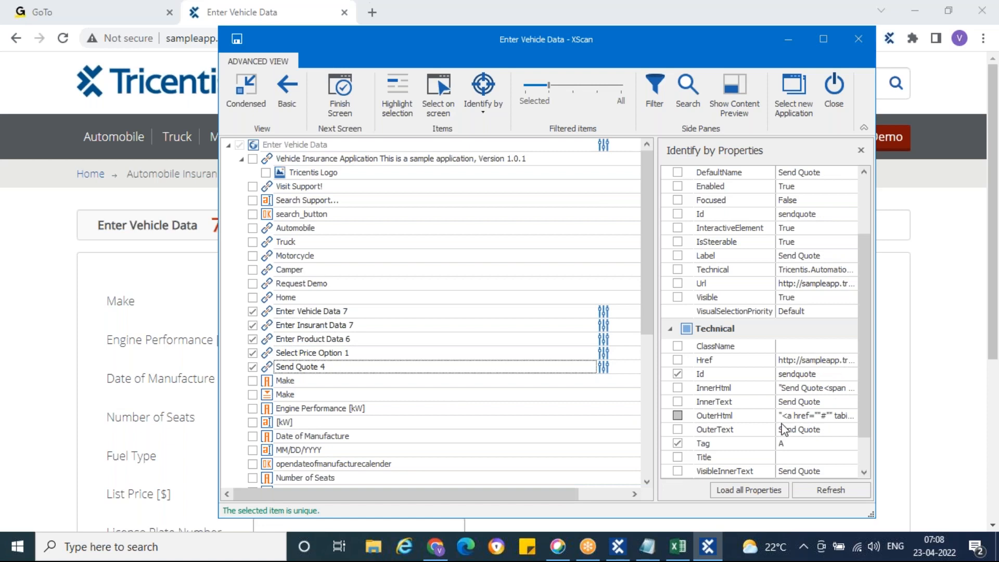
{"action": "scroll", "coordinate": [697, 375], "scroll_direction": "down", "scroll_amount": 1}
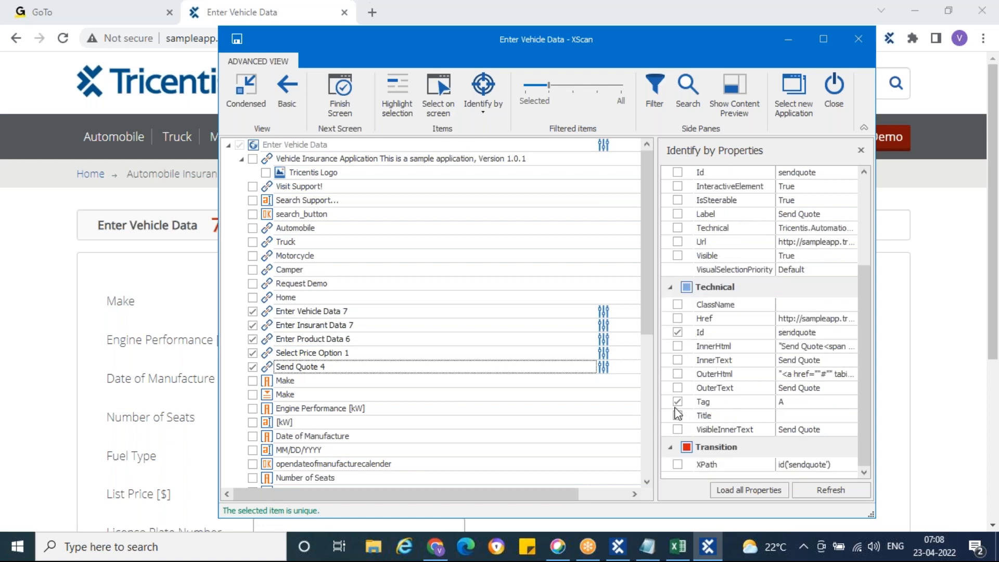
{"action": "left_click", "coordinate": [269, 354]}
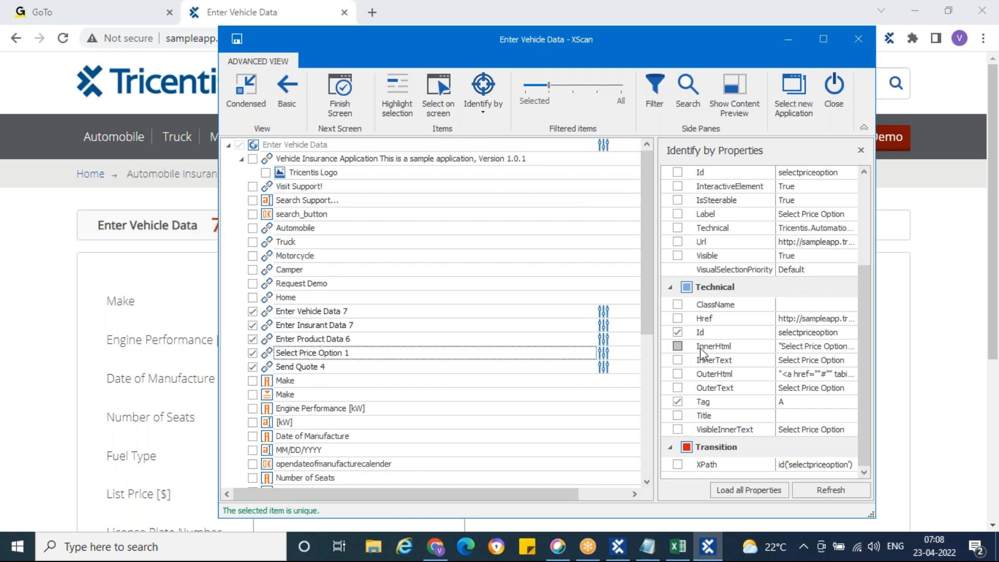
{"action": "left_click", "coordinate": [279, 339]}
{"action": "scroll", "coordinate": [719, 346], "scroll_direction": "up", "scroll_amount": 1}
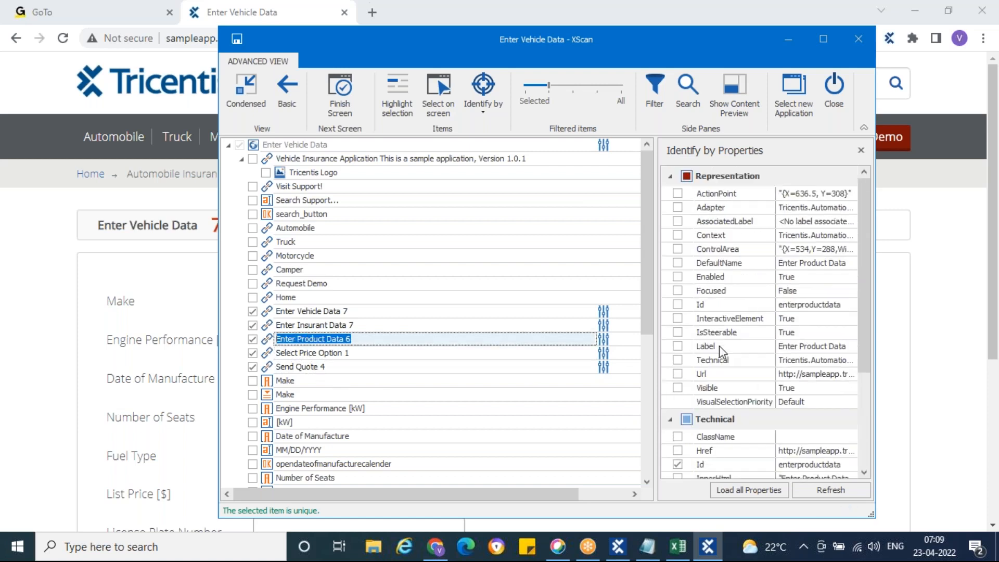
{"action": "left_click", "coordinate": [279, 325]}
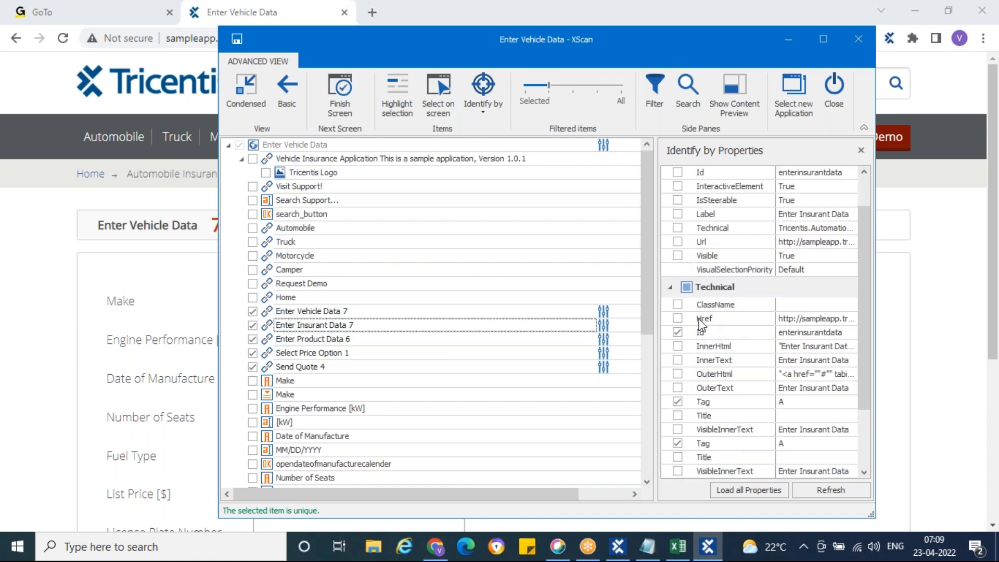
{"action": "left_click", "coordinate": [269, 311]}
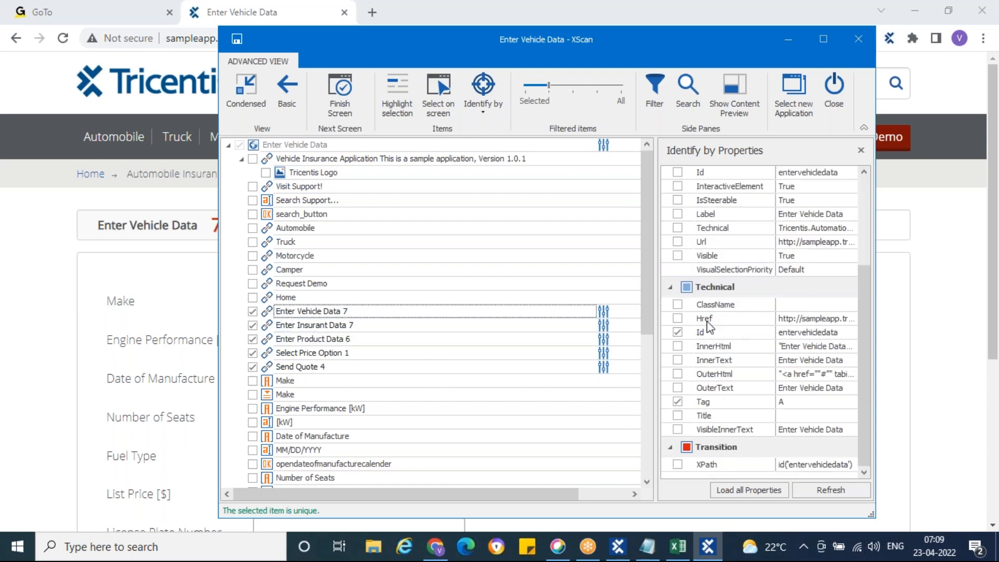
Re-examine the Enter Insurant Data 7 and Enter Vehicle Data 7 properties before returning to Excel.
{"action": "scroll", "coordinate": [729, 390], "scroll_direction": "up", "scroll_amount": 3}
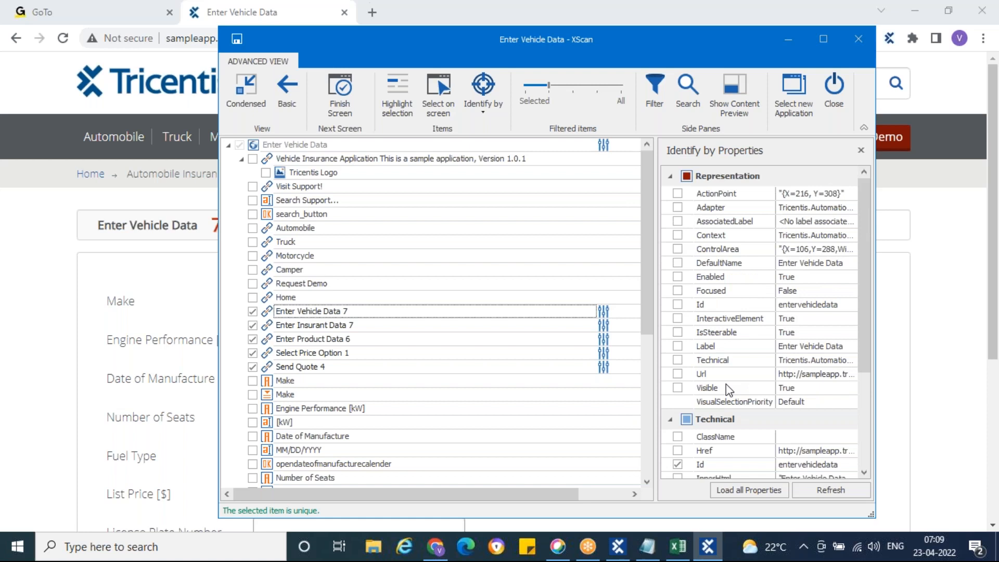
{"action": "scroll", "coordinate": [726, 390], "scroll_direction": "down", "scroll_amount": 3}
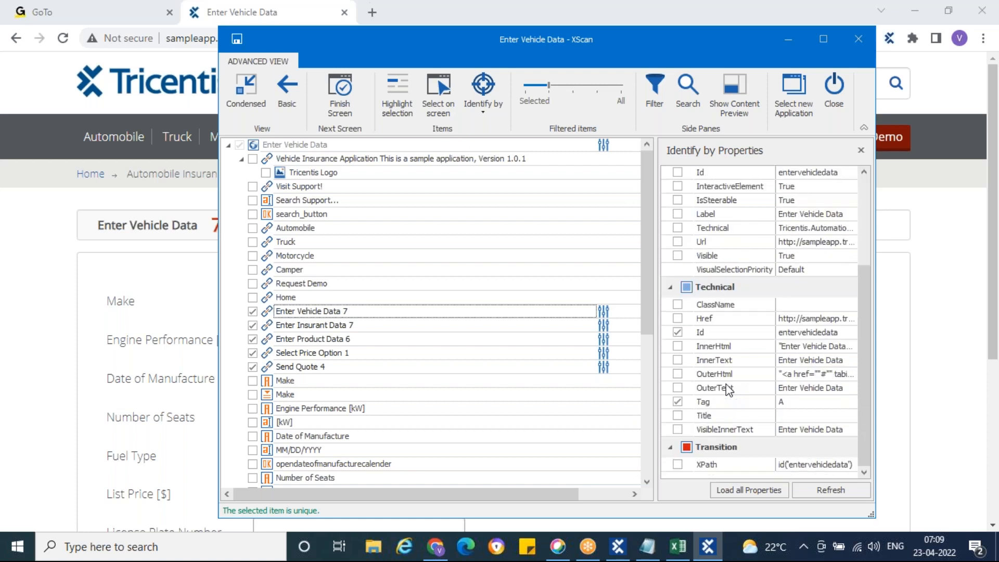
{"action": "left_click", "coordinate": [275, 327]}
{"action": "scroll", "coordinate": [283, 359], "scroll_direction": "down", "scroll_amount": 1}
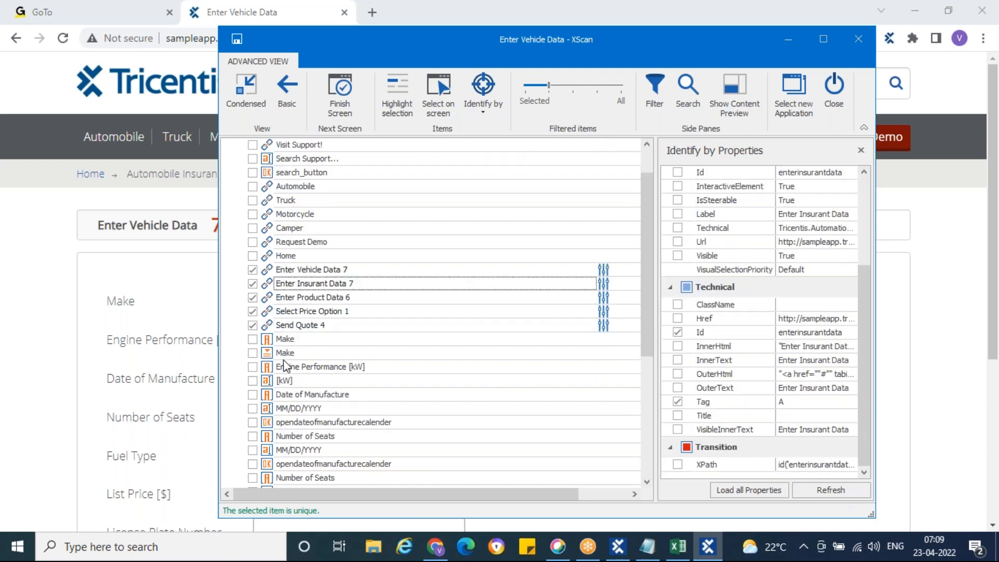
{"action": "scroll", "coordinate": [286, 364], "scroll_direction": "down", "scroll_amount": 5}
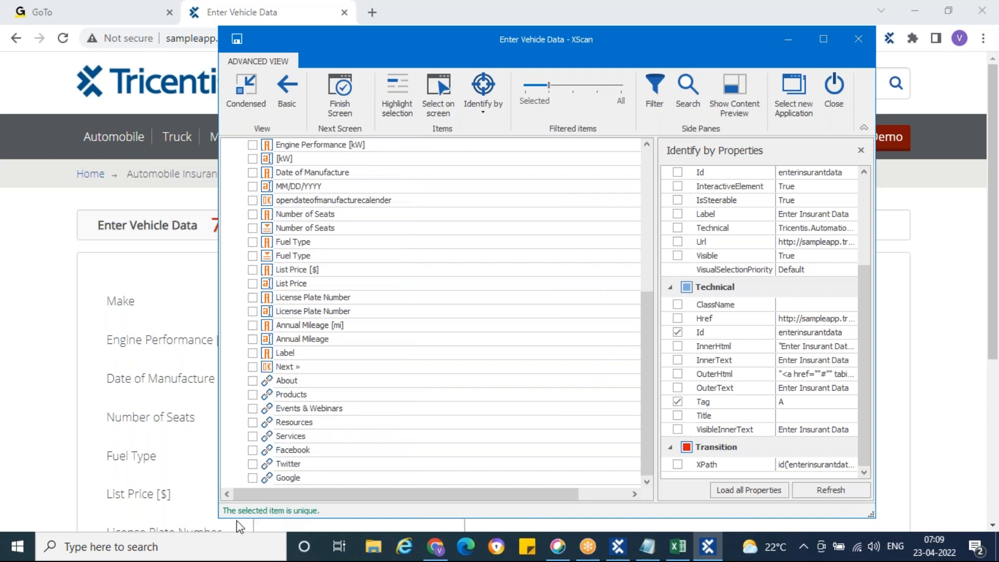
{"action": "scroll", "coordinate": [402, 408], "scroll_direction": "up", "scroll_amount": 1}
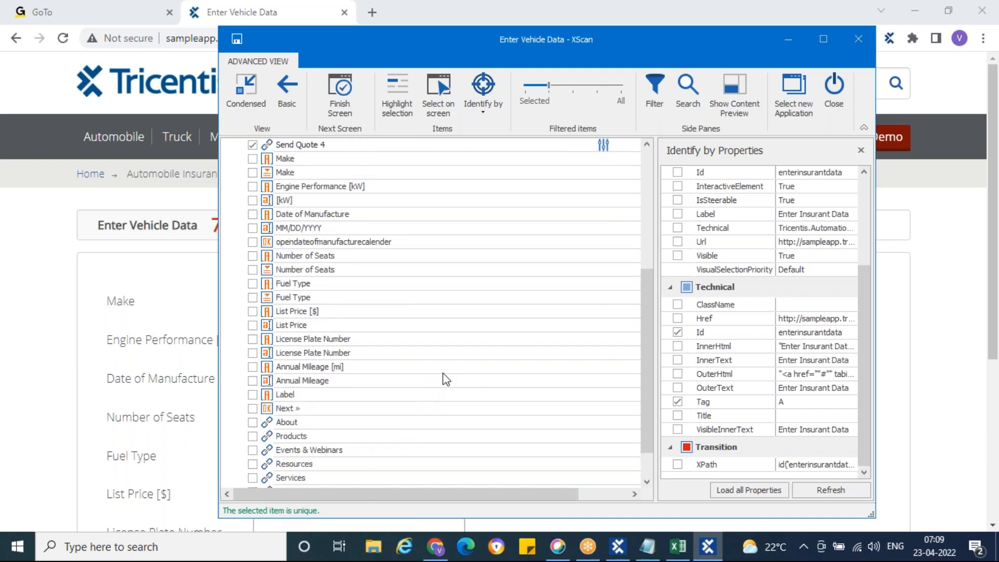
{"action": "scroll", "coordinate": [442, 373], "scroll_direction": "up", "scroll_amount": 5}
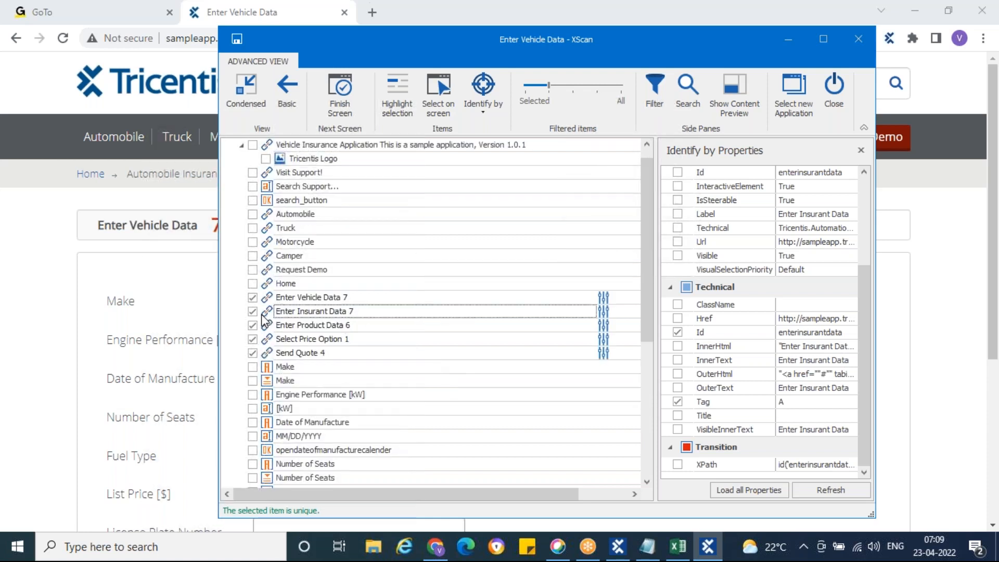
{"action": "left_click", "coordinate": [268, 301]}
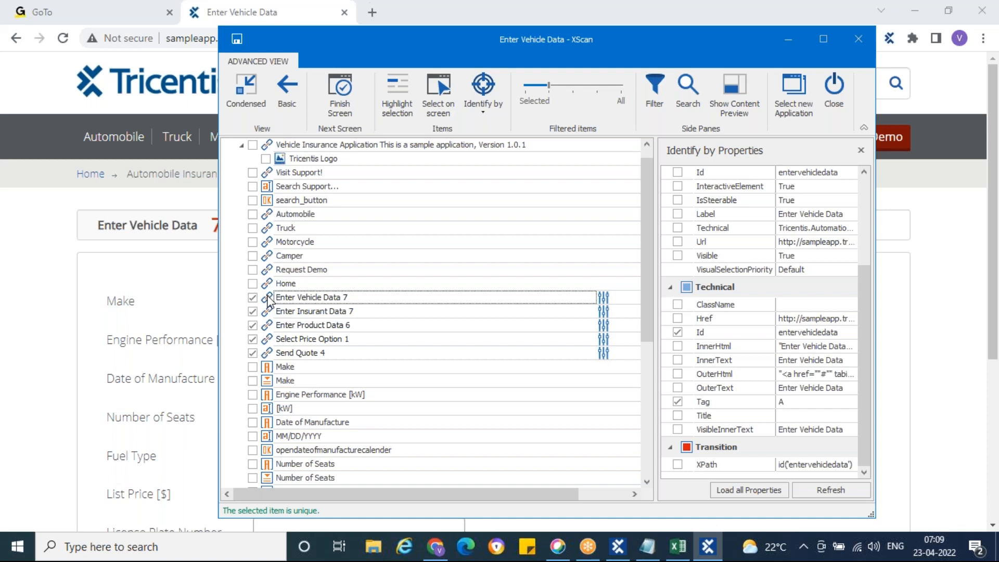
{"action": "left_click", "coordinate": [675, 550]}
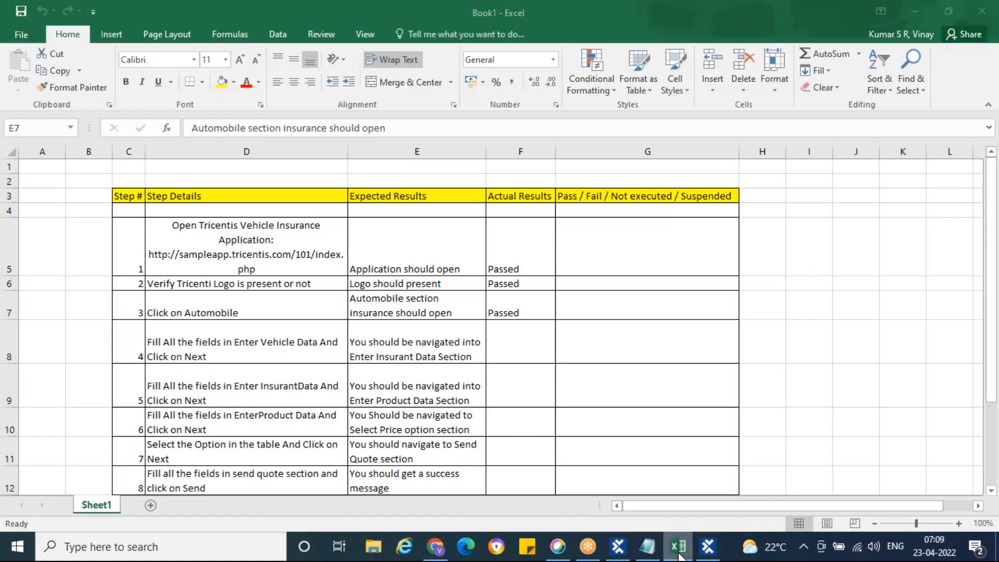
Review step 4's details in row 8 of the Excel test-case sheet.
{"action": "left_click", "coordinate": [678, 550]}
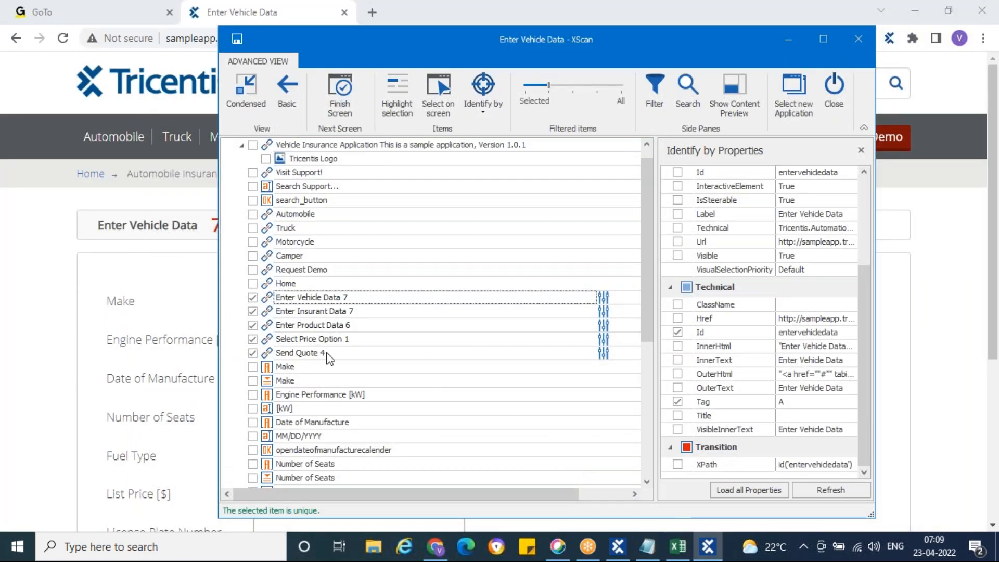
{"action": "left_click", "coordinate": [24, 242]}
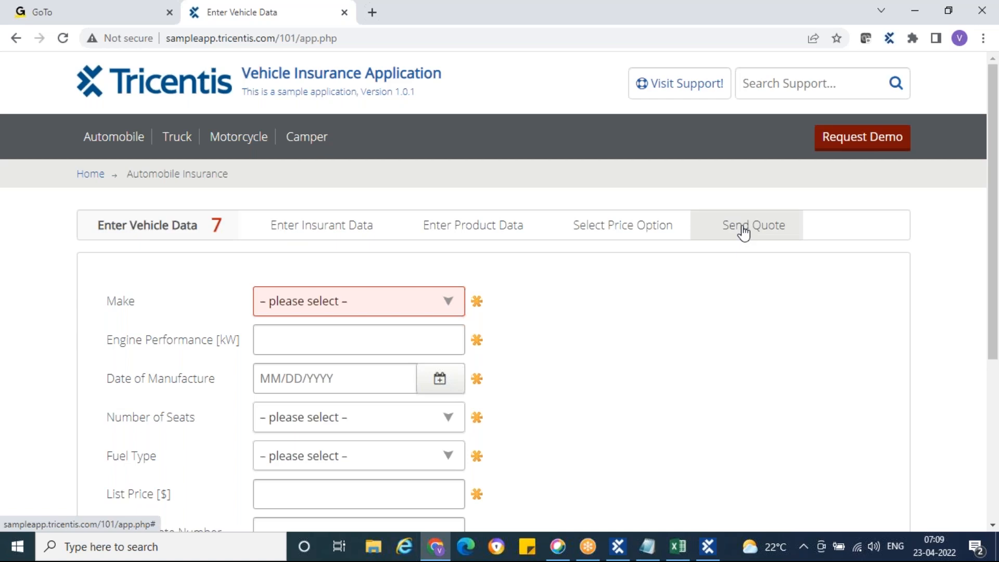
{"action": "left_click", "coordinate": [677, 547]}
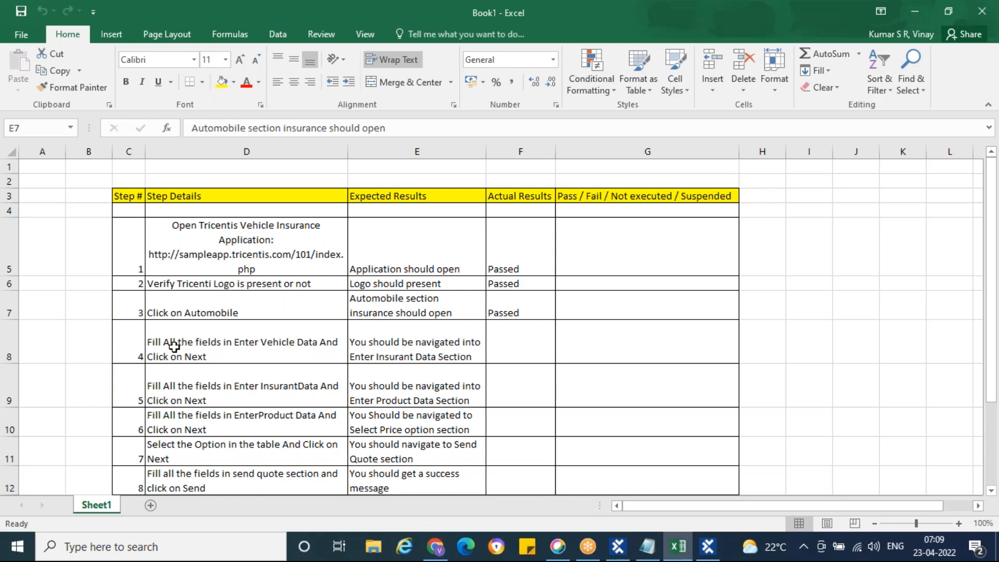
{"action": "left_click", "coordinate": [236, 355]}
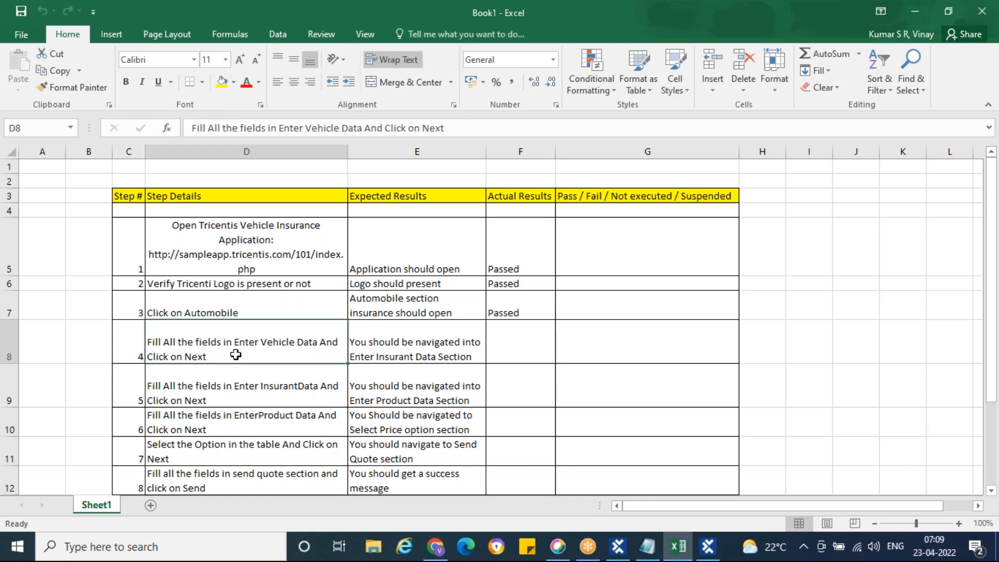
{"action": "left_click", "coordinate": [9, 339]}
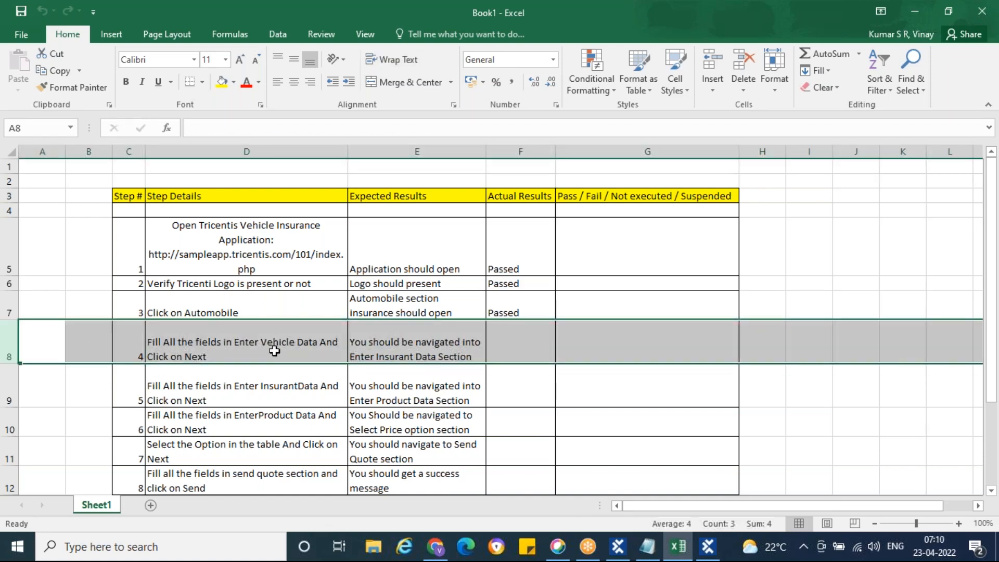
Look over the Enter Vehicle Data form, then bring XScan back in front of it.
{"action": "left_click", "coordinate": [435, 546]}
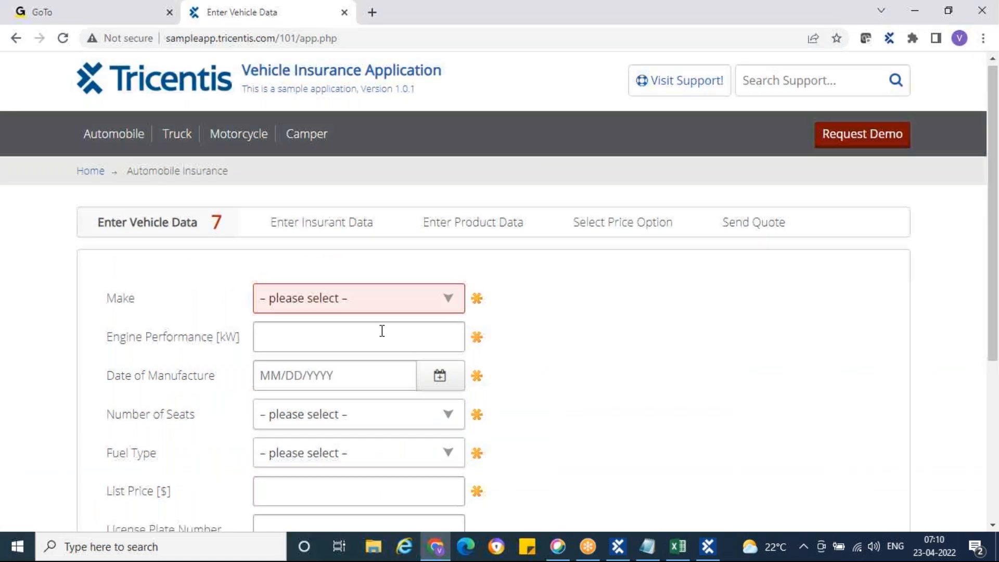
{"action": "scroll", "coordinate": [382, 330], "scroll_direction": "down", "scroll_amount": 3}
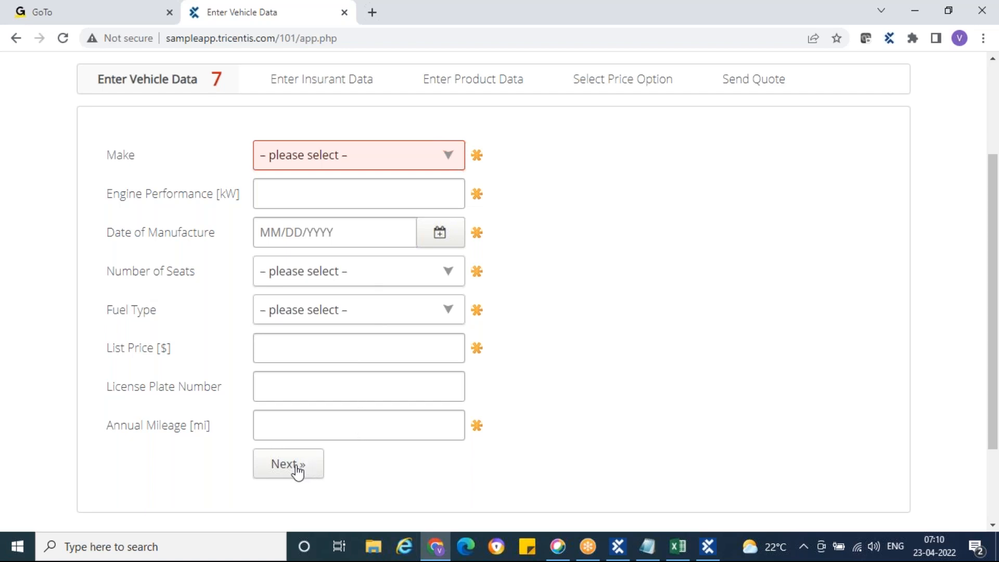
{"action": "left_click", "coordinate": [678, 547]}
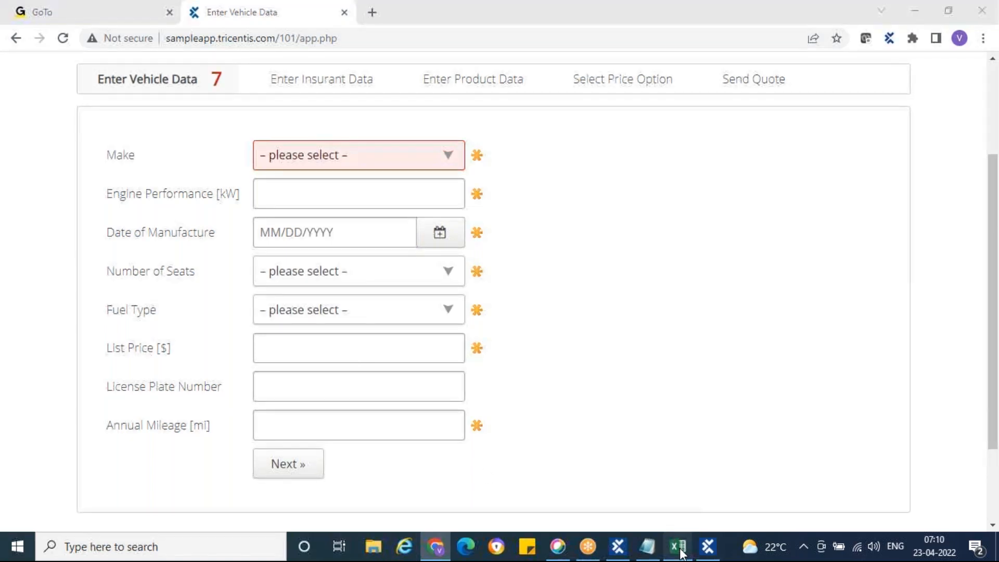
{"action": "left_click", "coordinate": [617, 546]}
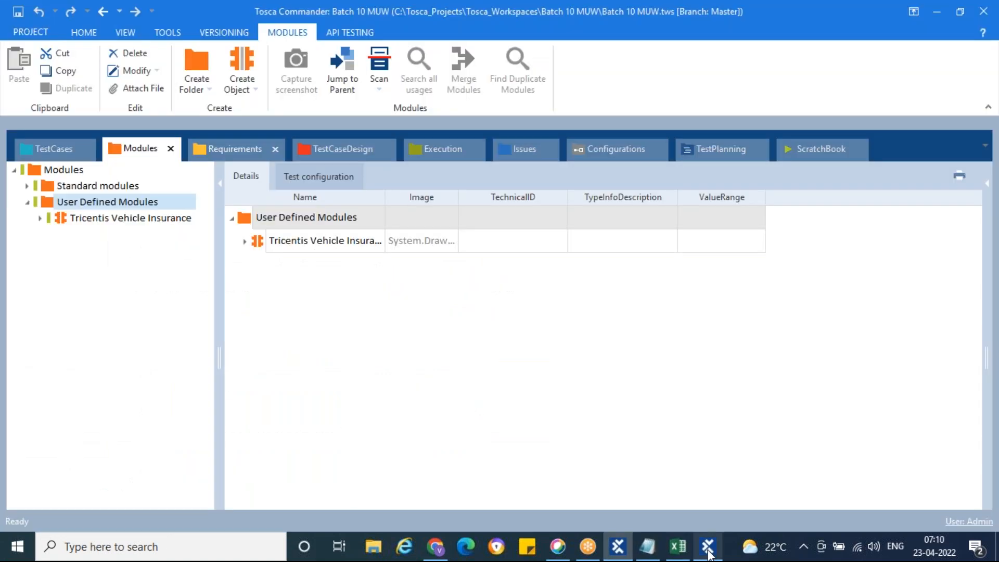
{"action": "left_click", "coordinate": [708, 553]}
{"action": "left_click", "coordinate": [436, 548]}
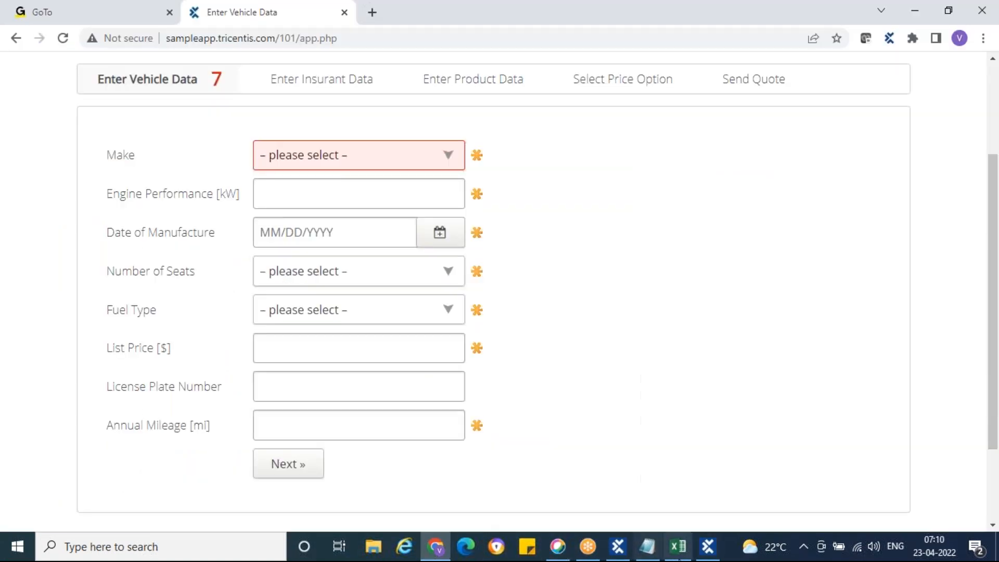
{"action": "left_click", "coordinate": [716, 554]}
Dock XScan beside the form, enable highlighting, and tick the Make label, Make dropdown and [kW] input.
{"action": "left_click_drag", "start_coordinate": [363, 36], "coordinate": [633, 33]}
{"action": "scroll", "coordinate": [614, 223], "scroll_direction": "down", "scroll_amount": 2}
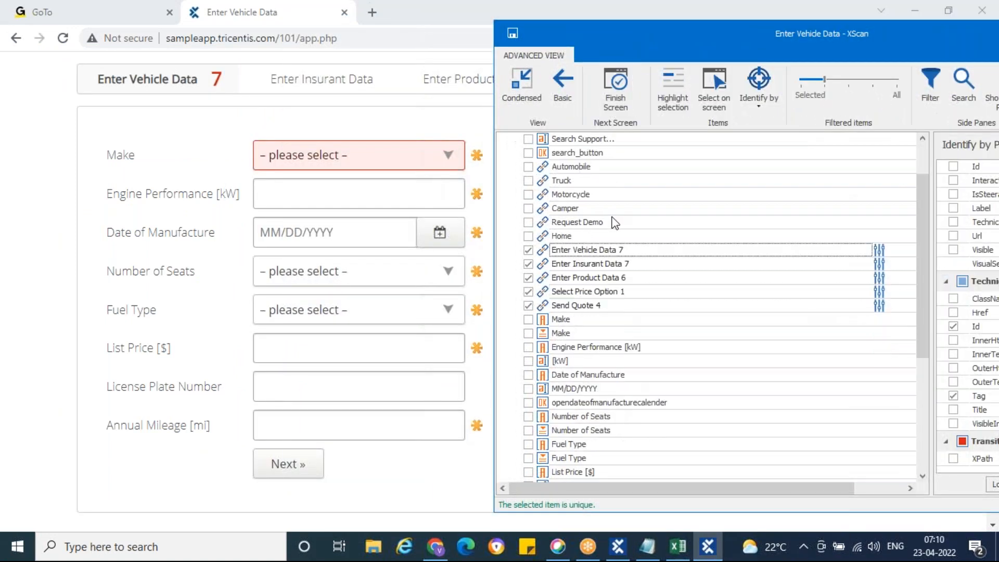
{"action": "left_click", "coordinate": [545, 279]}
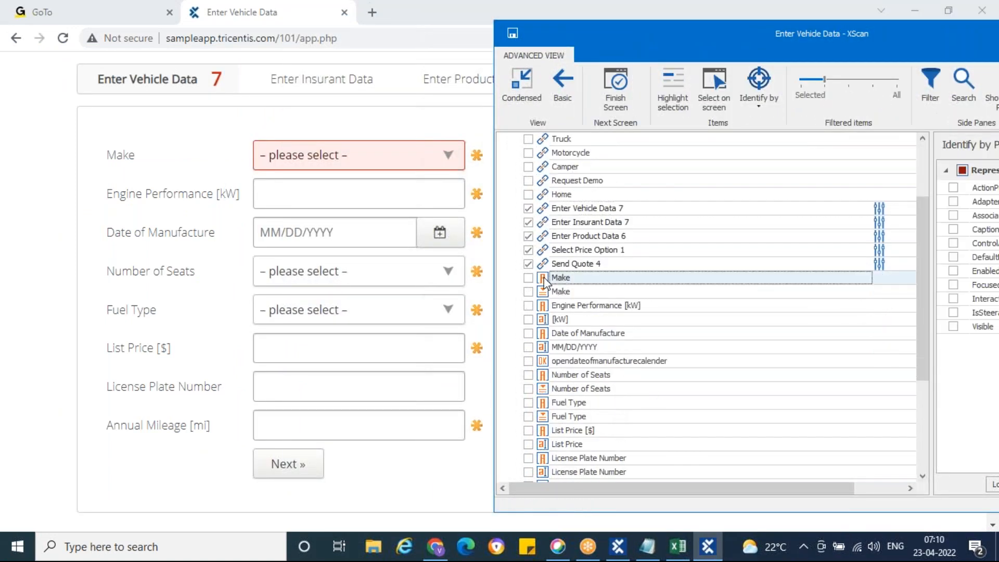
{"action": "left_click", "coordinate": [676, 87]}
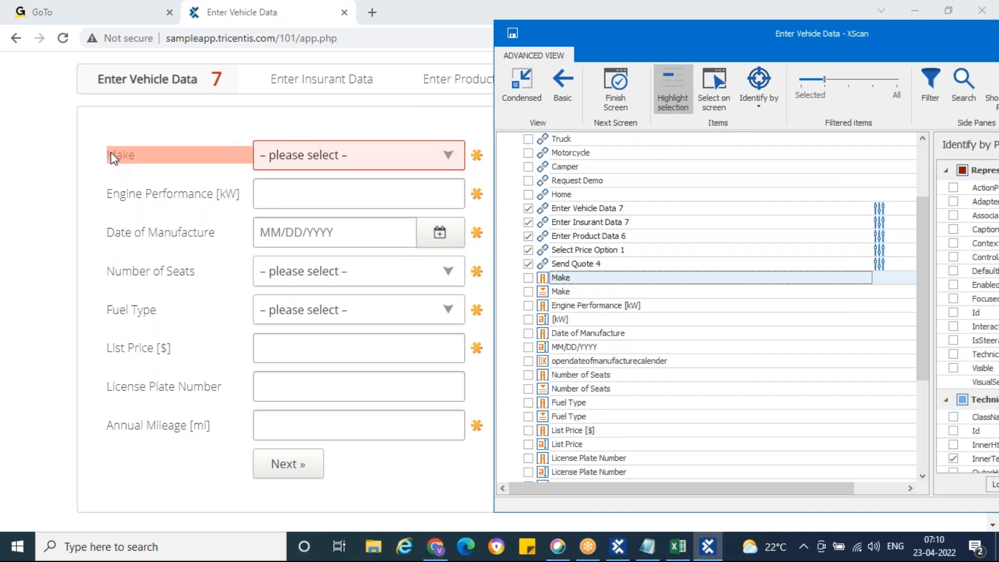
{"action": "left_click", "coordinate": [528, 278]}
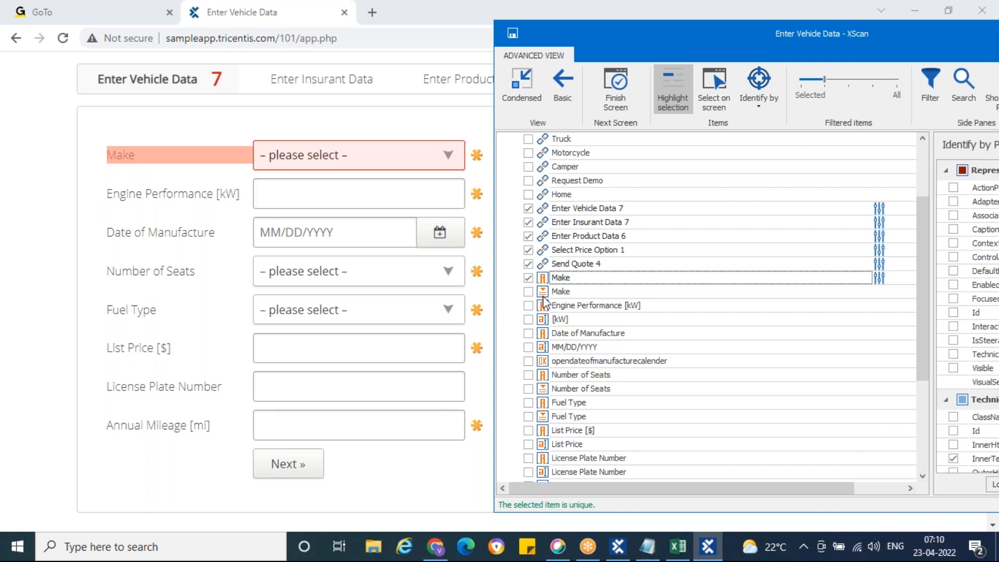
{"action": "left_click", "coordinate": [543, 295]}
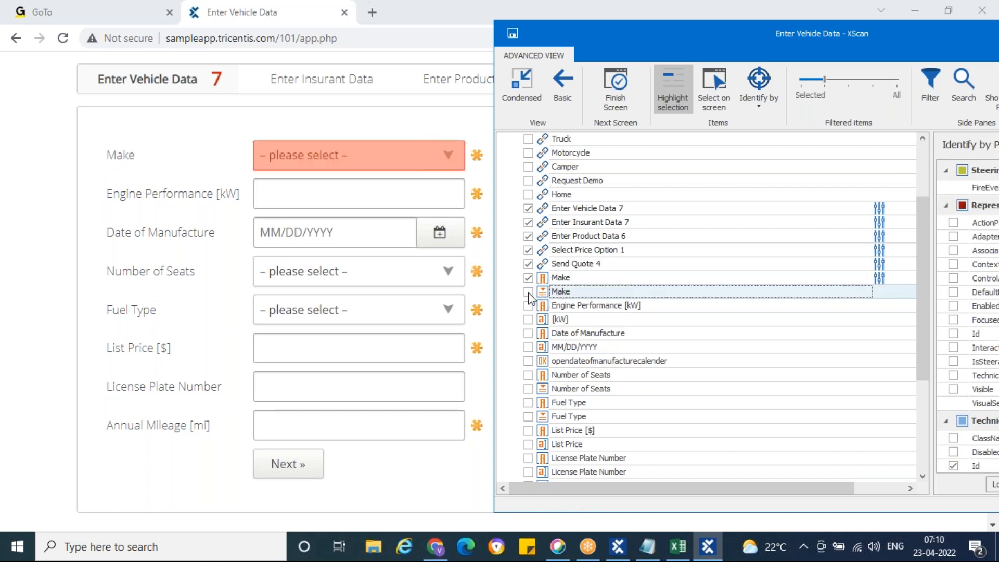
{"action": "left_click", "coordinate": [528, 292]}
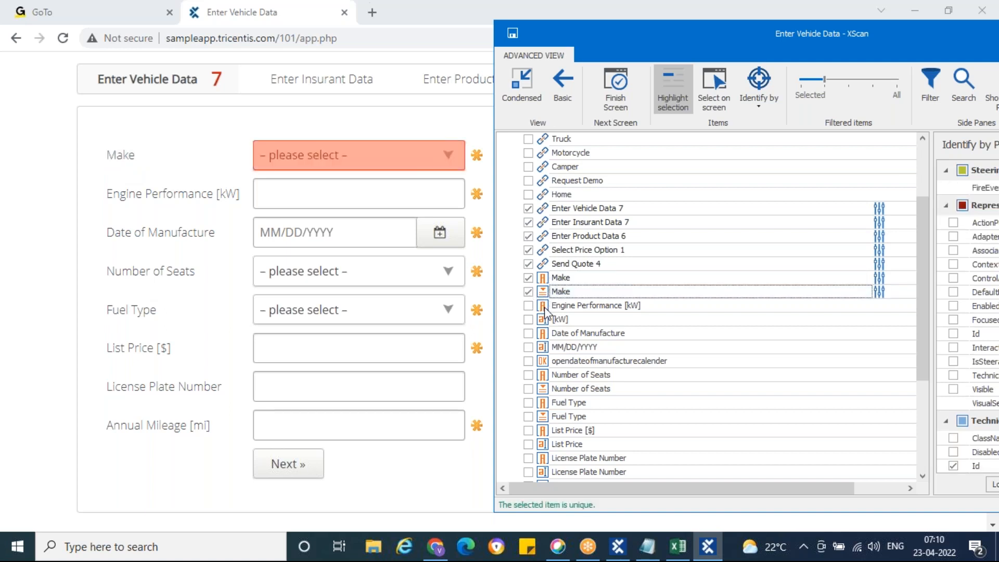
{"action": "left_click", "coordinate": [533, 307]}
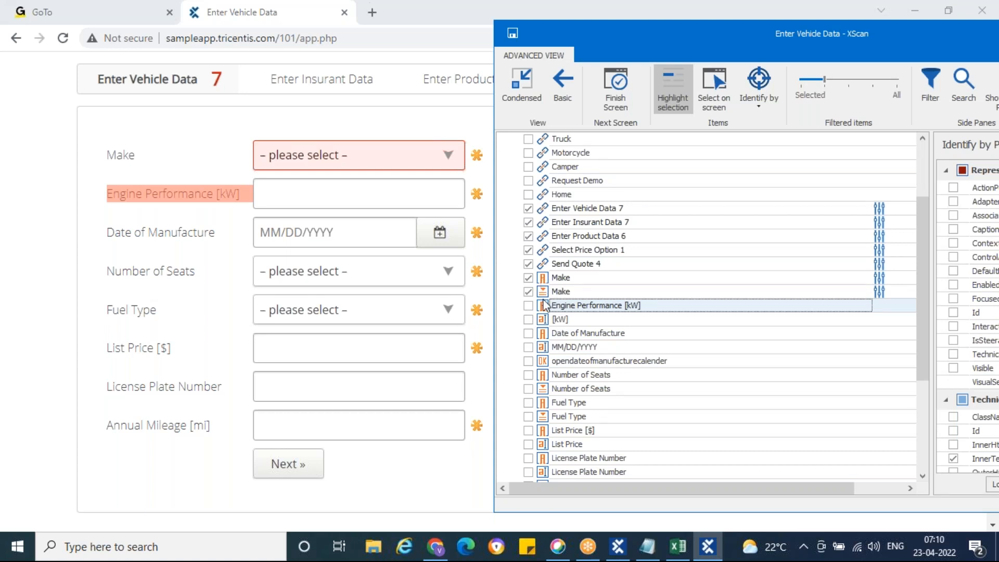
{"action": "left_click", "coordinate": [542, 319]}
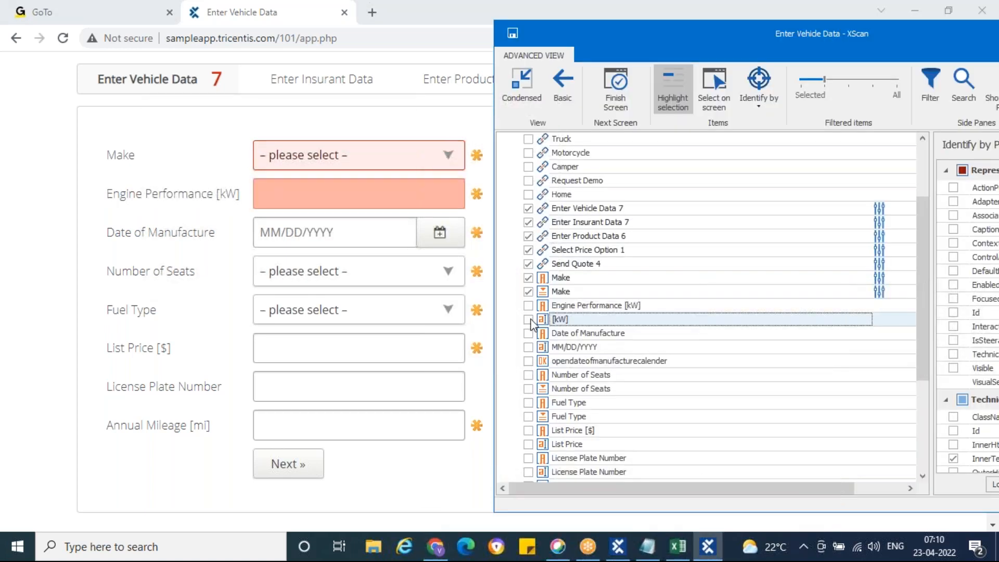
{"action": "left_click", "coordinate": [528, 319]}
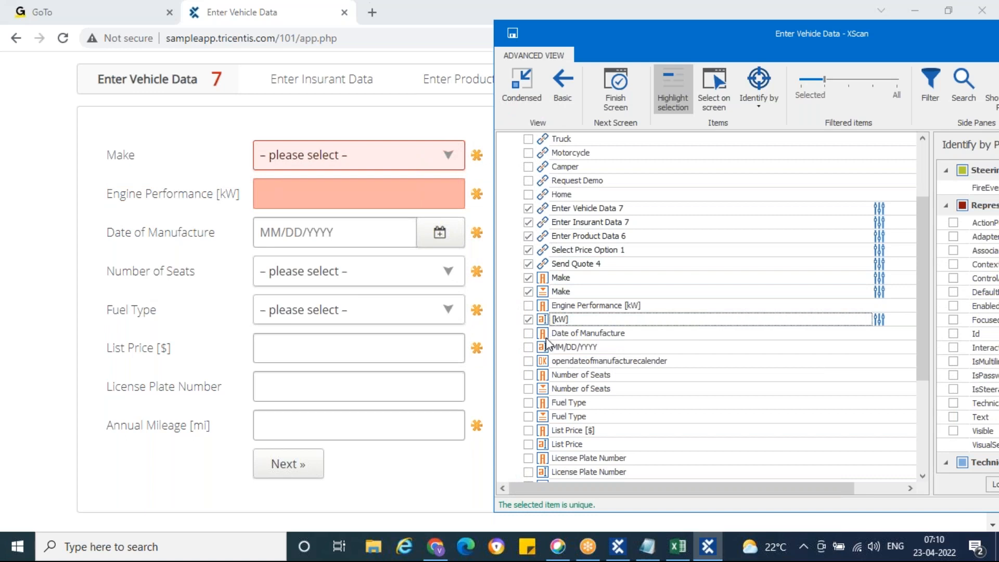
Tick the MM/DD/YYYY date input and the Number of Seats and Fuel Type dropdowns.
{"action": "left_click", "coordinate": [545, 336]}
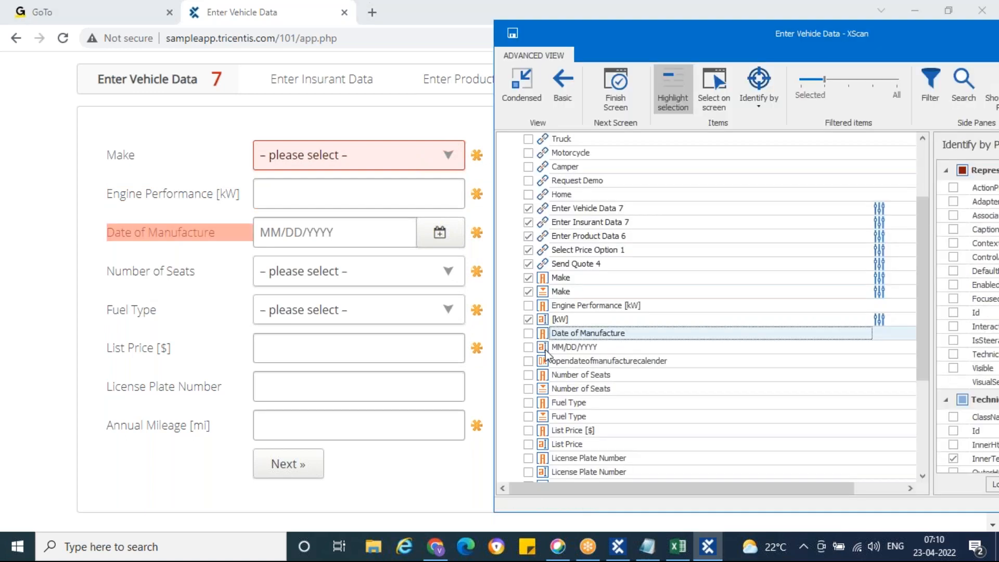
{"action": "left_click", "coordinate": [546, 348]}
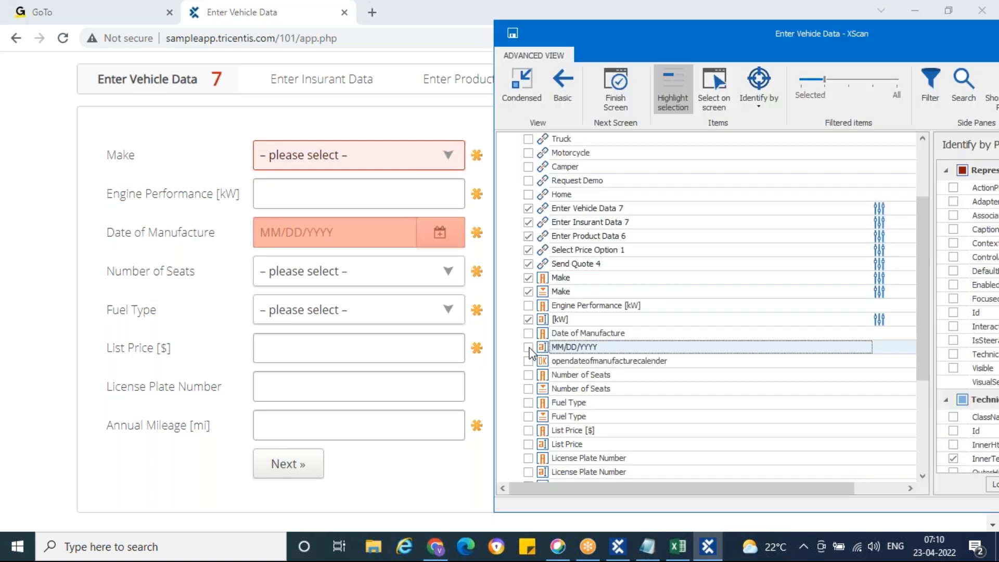
{"action": "left_click", "coordinate": [529, 347]}
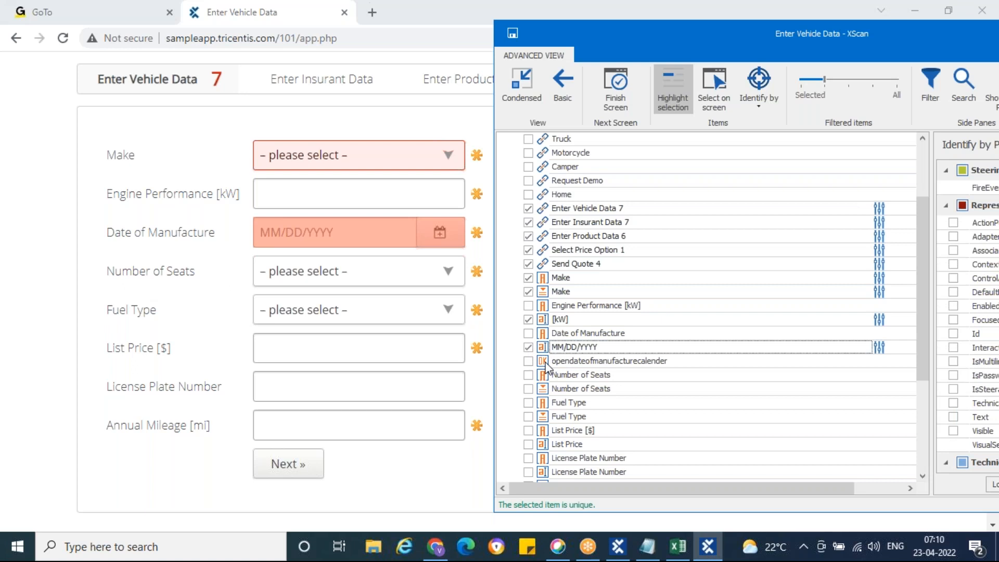
{"action": "left_click", "coordinate": [545, 362]}
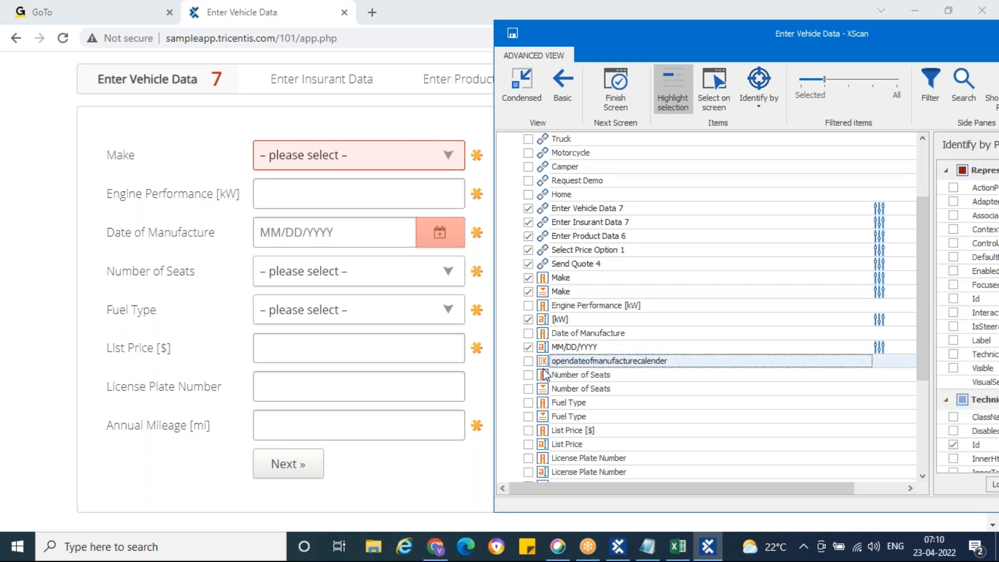
{"action": "left_click", "coordinate": [544, 376]}
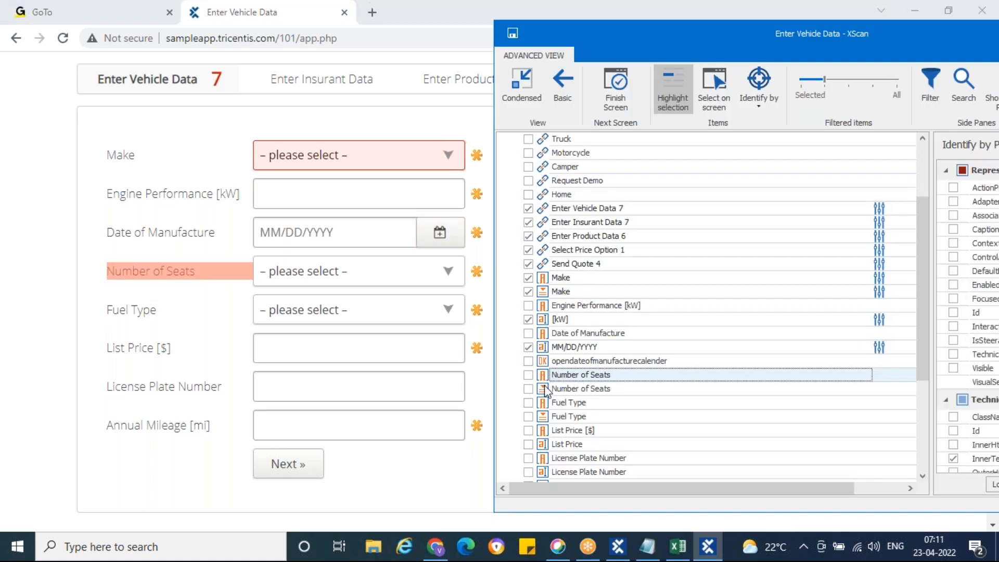
{"action": "left_click", "coordinate": [544, 389]}
{"action": "left_click", "coordinate": [528, 389]}
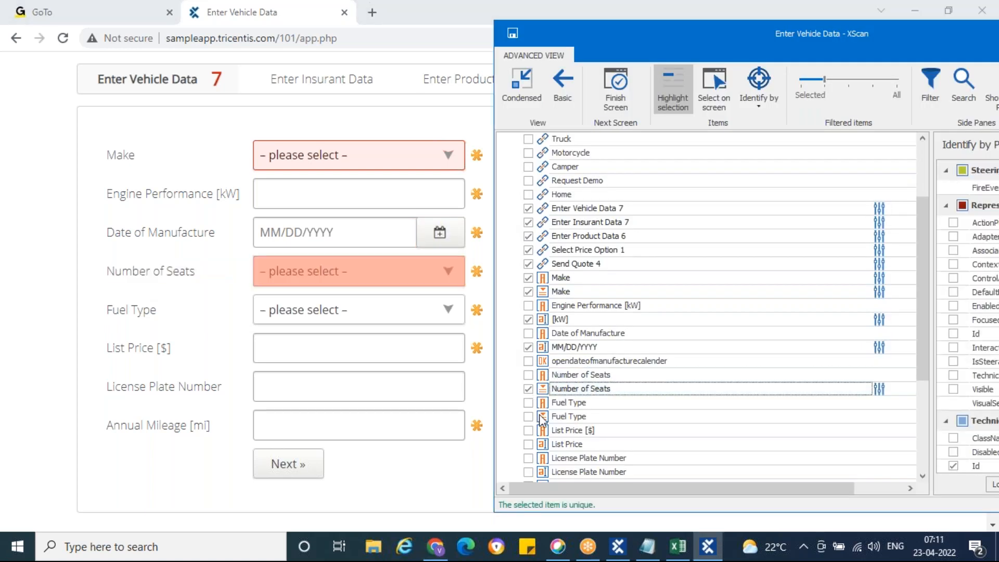
{"action": "left_click", "coordinate": [544, 405]}
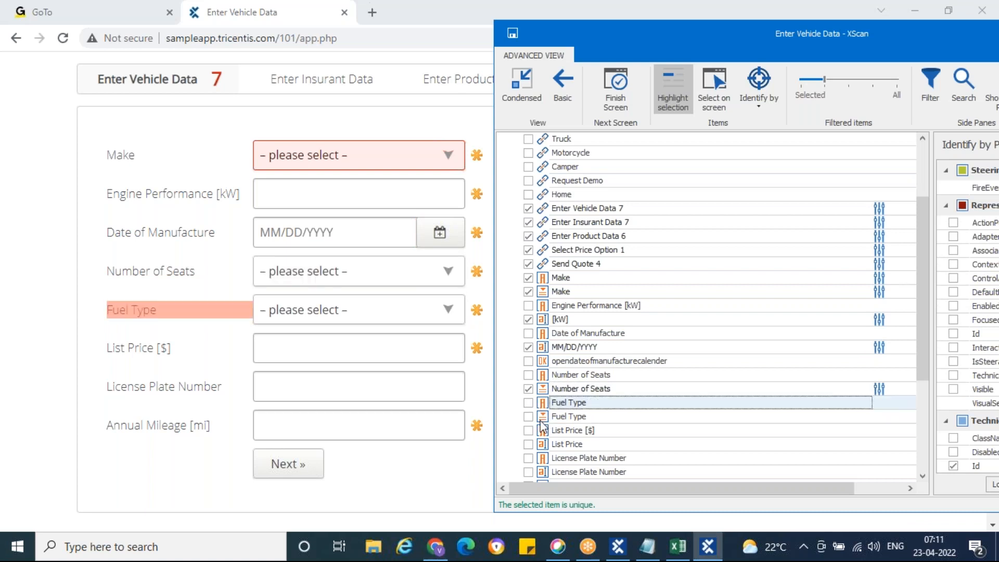
{"action": "left_click", "coordinate": [541, 419]}
{"action": "left_click", "coordinate": [528, 417]}
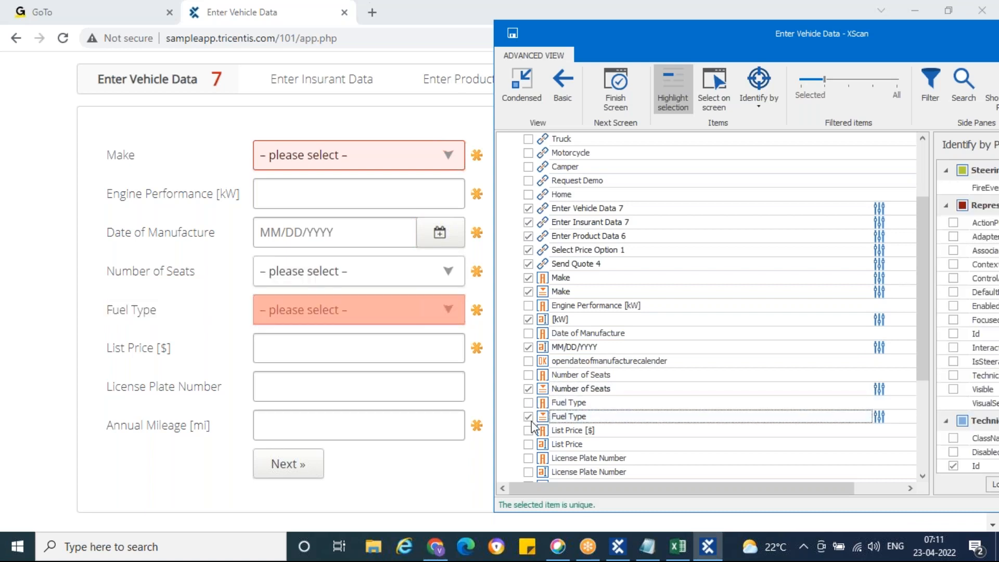
Tick the List Price and License Plate Number input rows for the module.
{"action": "left_click", "coordinate": [543, 431]}
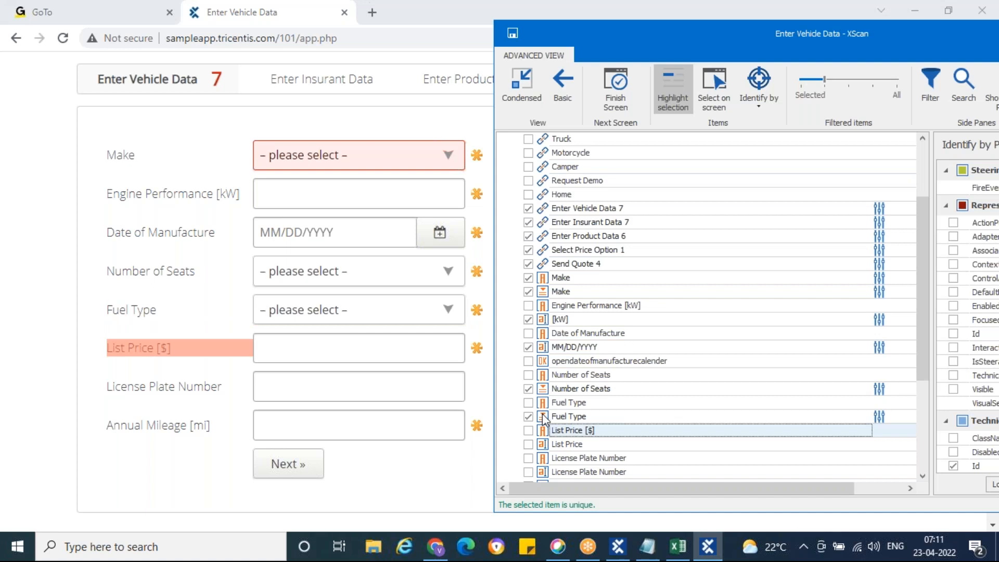
{"action": "scroll", "coordinate": [543, 417], "scroll_direction": "down", "scroll_amount": 1}
{"action": "left_click", "coordinate": [542, 404]}
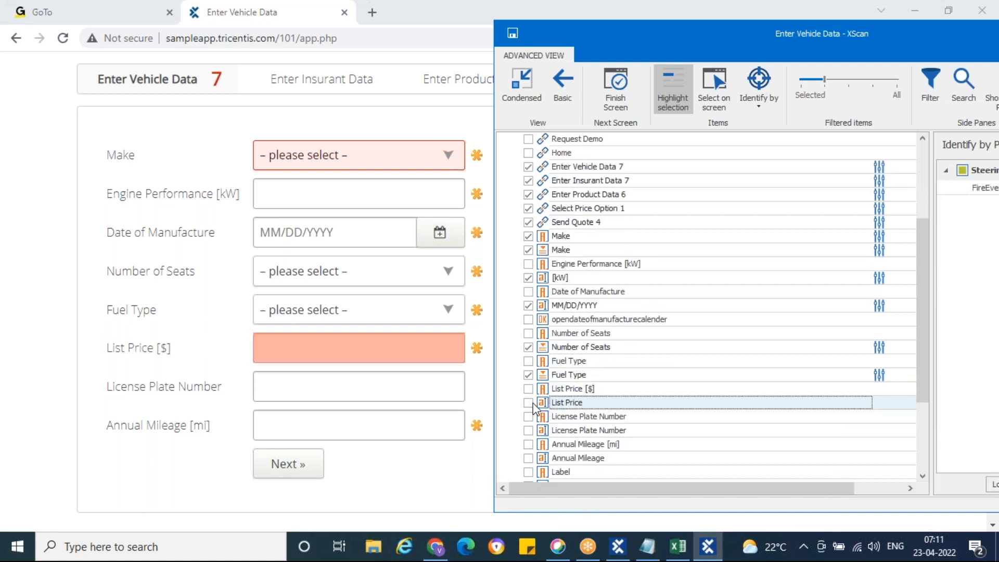
{"action": "left_click", "coordinate": [528, 403]}
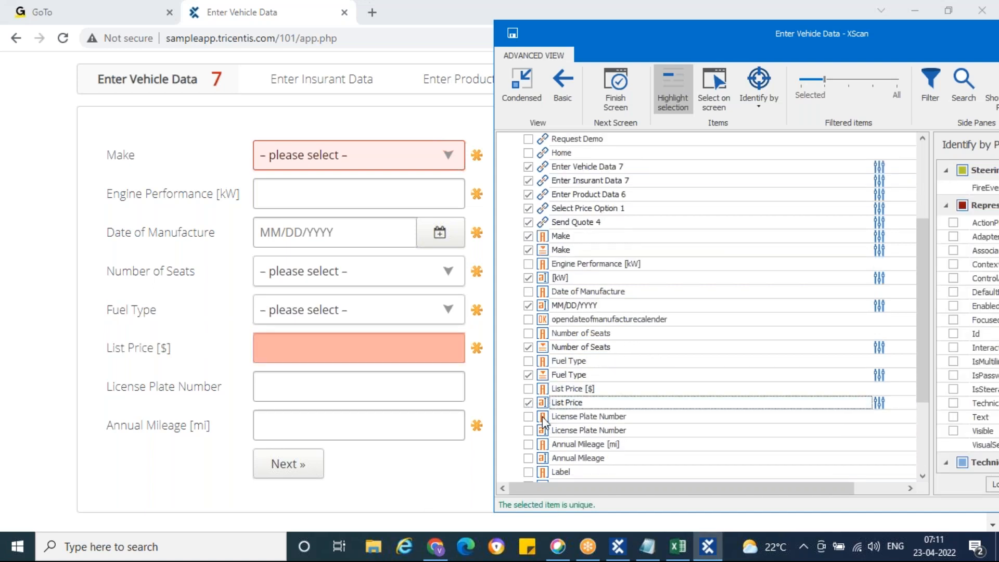
{"action": "left_click", "coordinate": [542, 416]}
{"action": "left_click", "coordinate": [543, 431]}
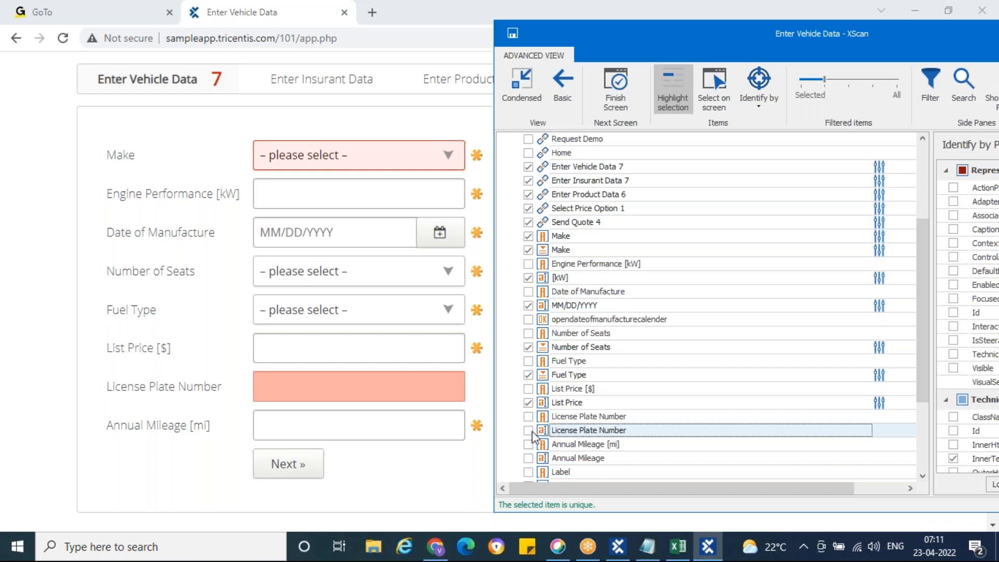
{"action": "left_click", "coordinate": [528, 429]}
Tick the Annual Mileage input and the Next » button rows.
{"action": "left_click", "coordinate": [542, 444]}
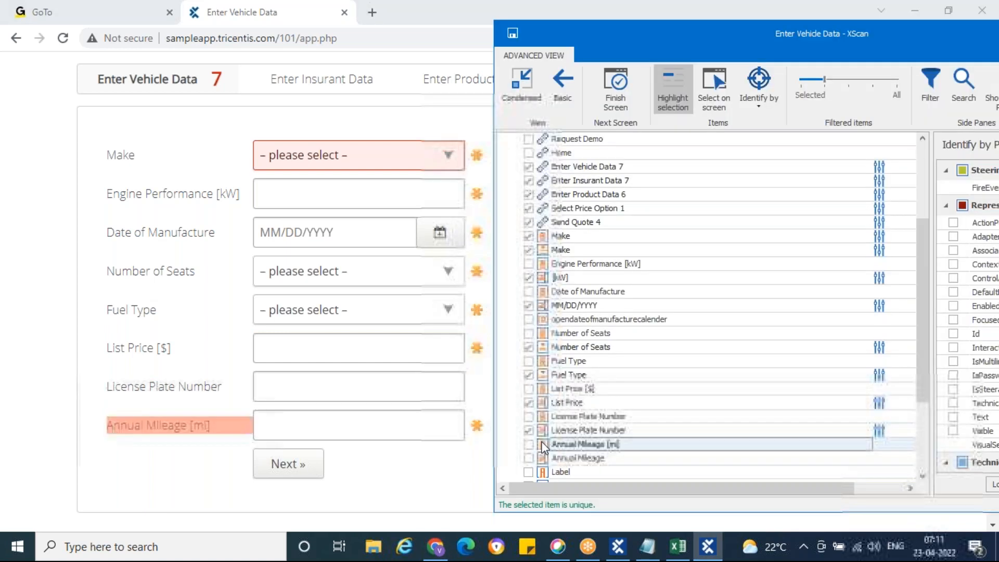
{"action": "scroll", "coordinate": [543, 458], "scroll_direction": "down", "scroll_amount": 1}
{"action": "left_click", "coordinate": [542, 419]}
{"action": "left_click", "coordinate": [528, 416]}
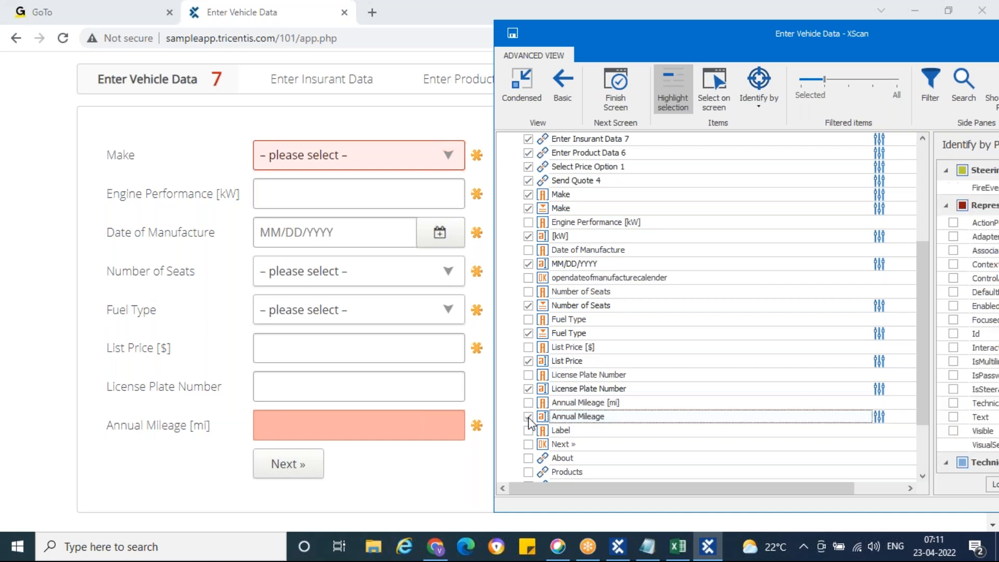
{"action": "left_click", "coordinate": [544, 444]}
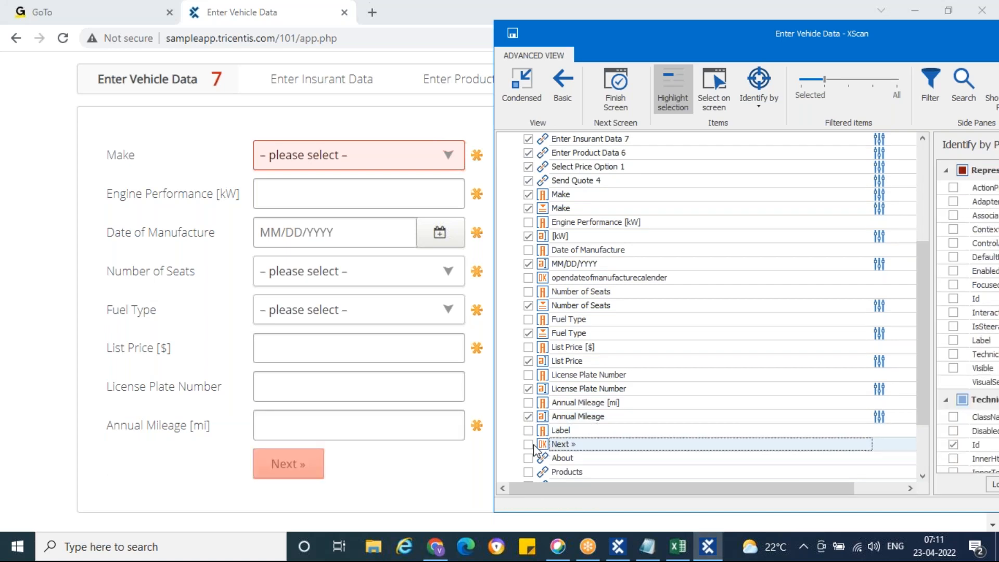
{"action": "left_click", "coordinate": [528, 445]}
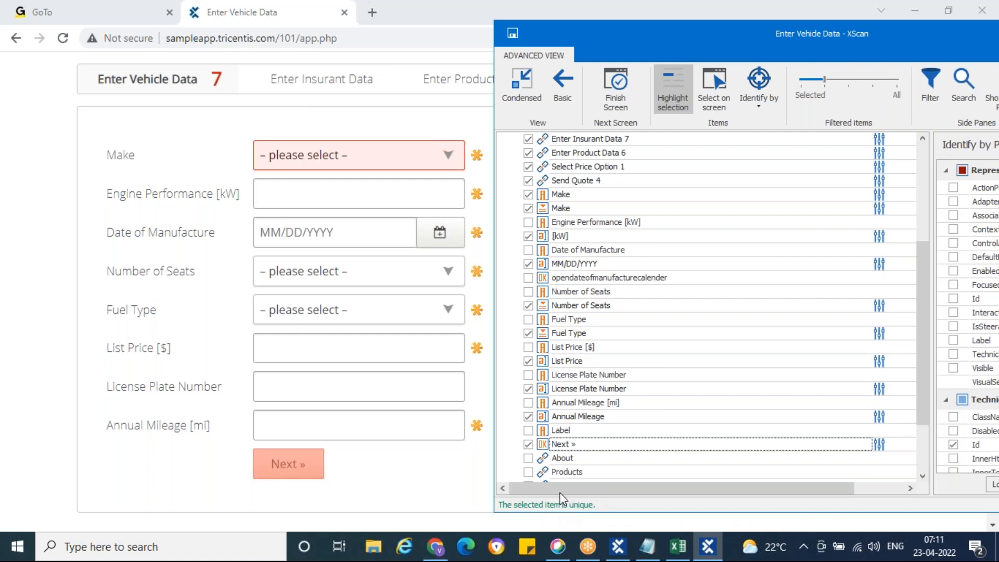
Save the Enter Vehicle Data module, close XScan and return to Tosca Commander.
{"action": "left_click_drag", "start_coordinate": [531, 39], "coordinate": [211, 30]}
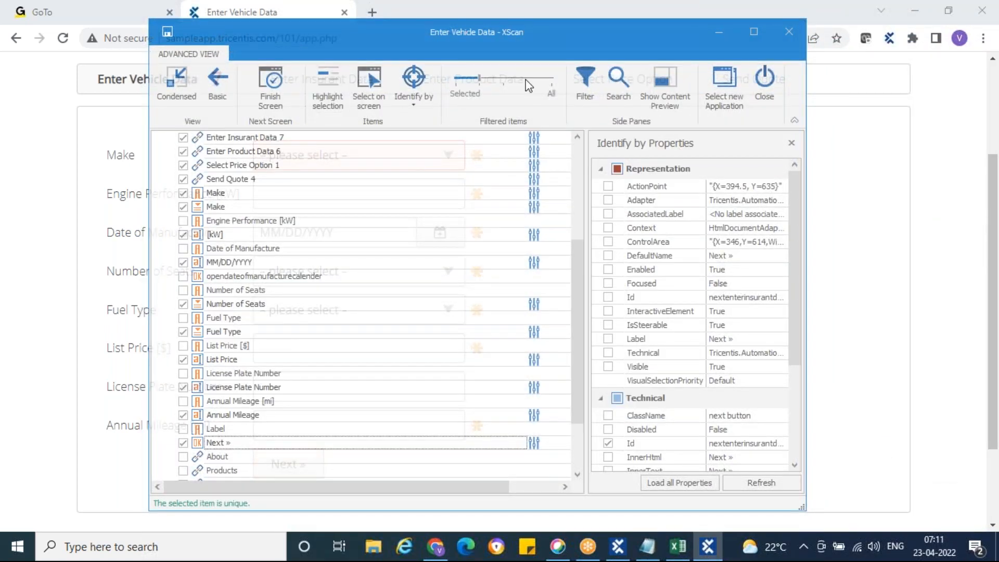
{"action": "left_click", "coordinate": [166, 31]}
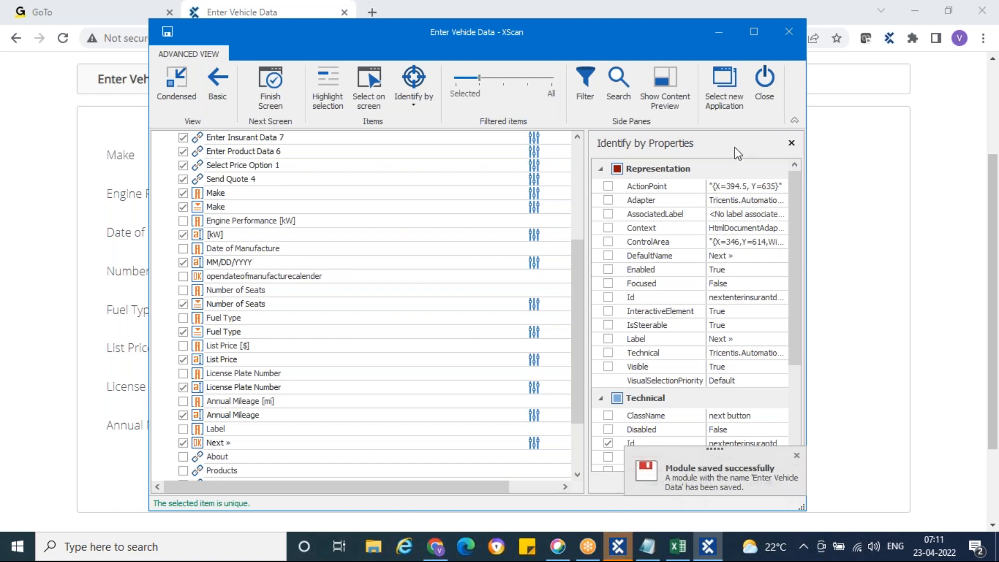
{"action": "left_click", "coordinate": [766, 89]}
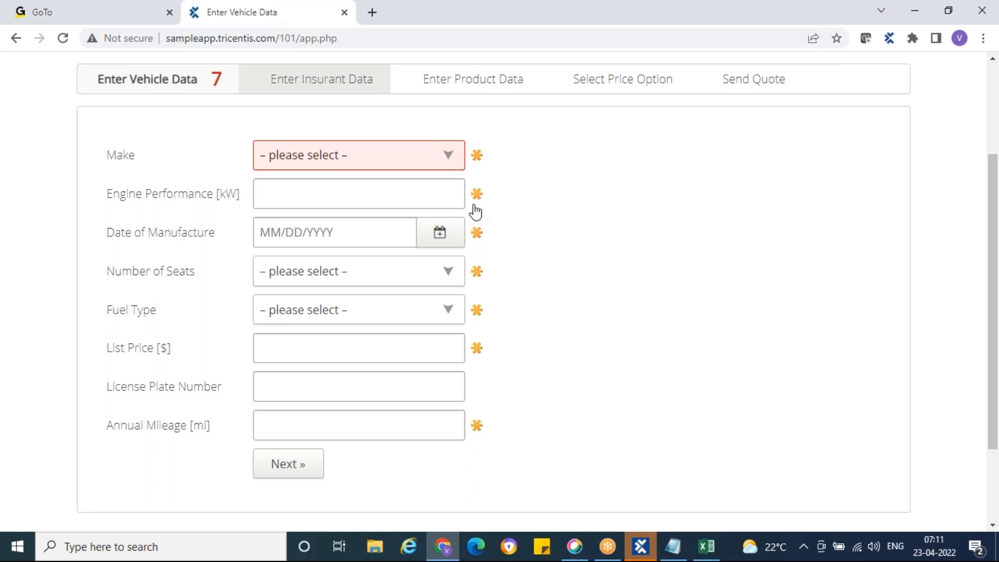
{"action": "left_click", "coordinate": [641, 546]}
Open Enter Vehicle Data and check its link attributes, such as Enter Vehicle Data 7 and Send Quote 4, against the browser.
{"action": "left_click", "coordinate": [68, 234]}
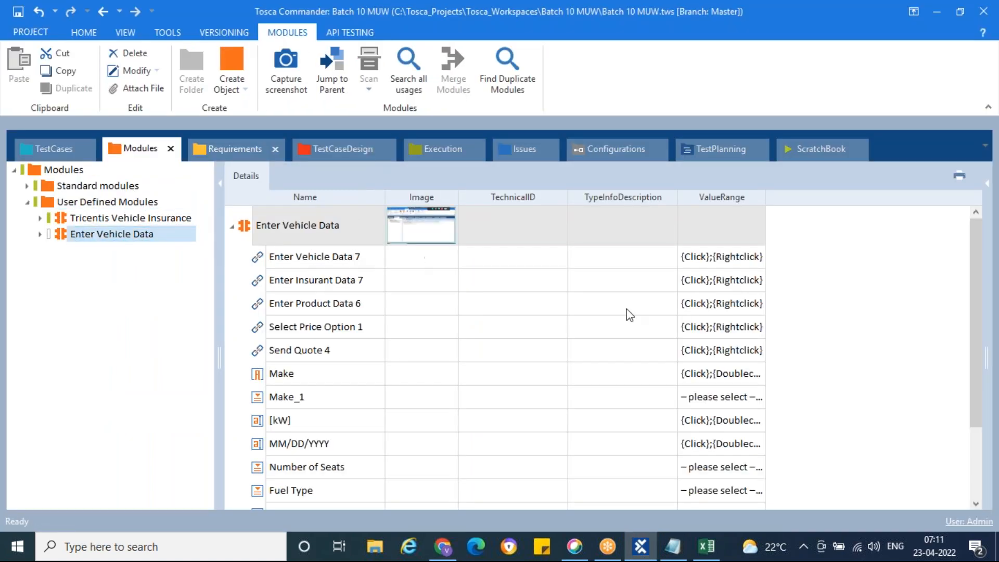
{"action": "scroll", "coordinate": [626, 309], "scroll_direction": "down", "scroll_amount": 1}
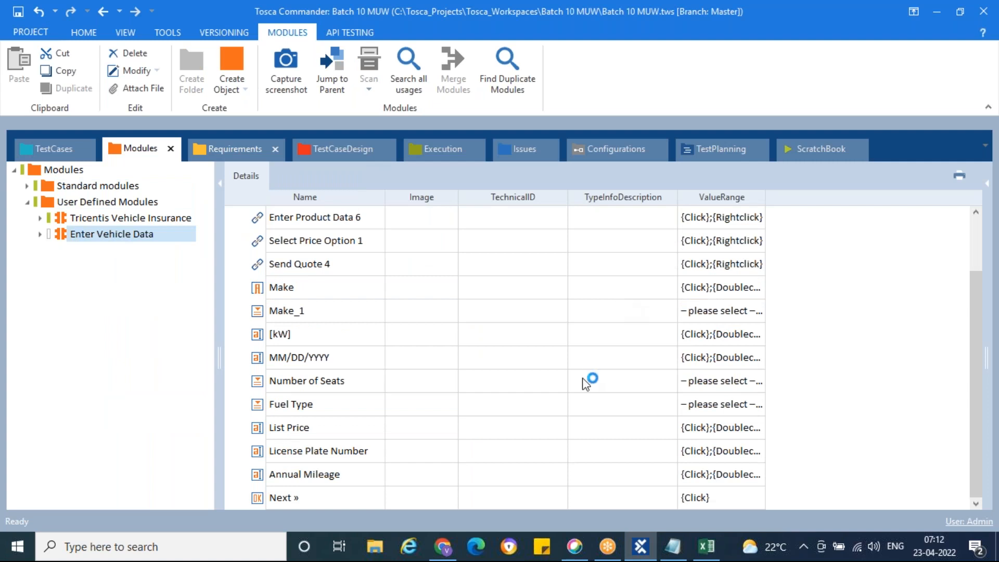
{"action": "scroll", "coordinate": [585, 395], "scroll_direction": "up", "scroll_amount": 1}
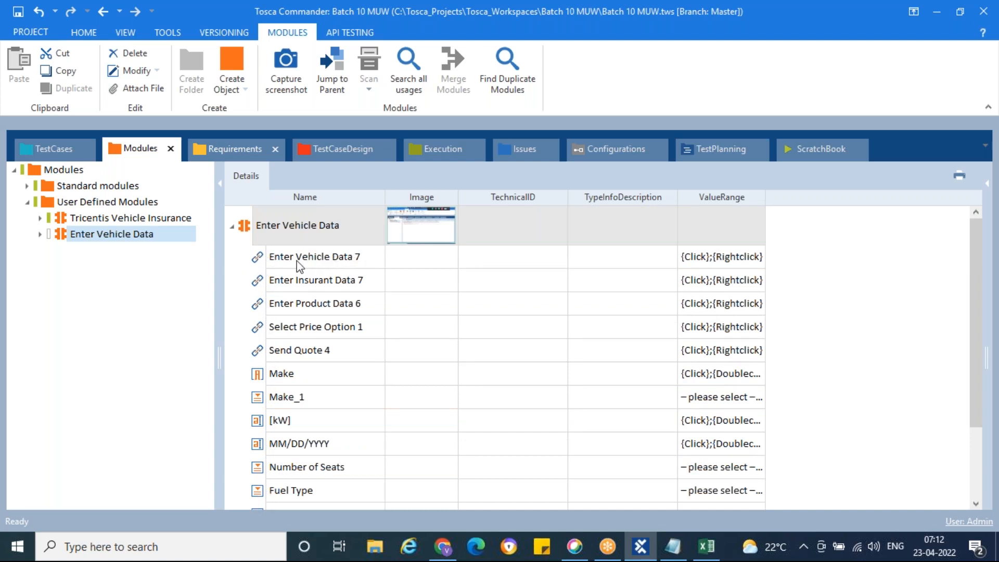
{"action": "left_click", "coordinate": [317, 262]}
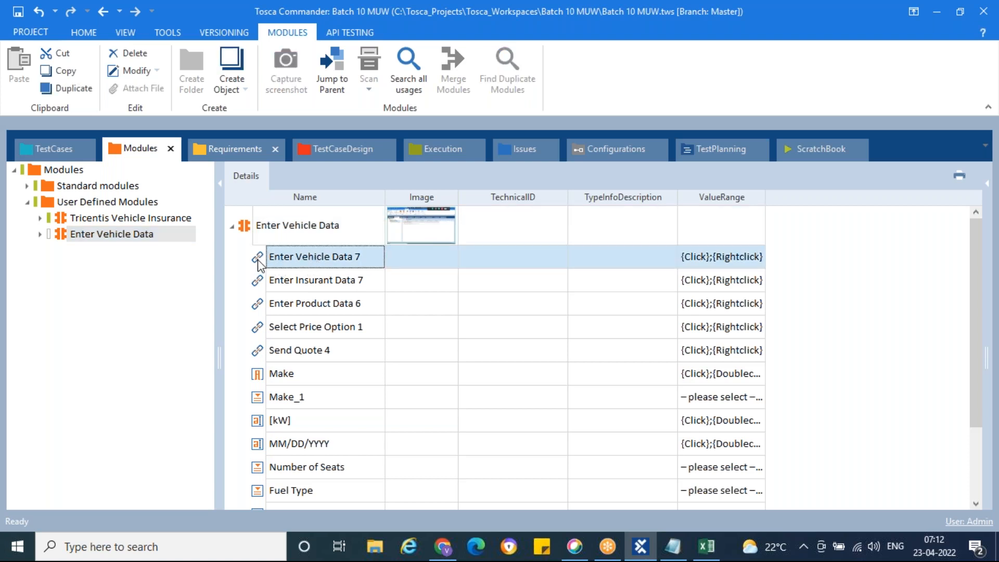
{"action": "left_click", "coordinate": [274, 284]}
{"action": "left_click", "coordinate": [285, 308]}
{"action": "left_click", "coordinate": [290, 330]}
{"action": "left_click", "coordinate": [292, 352]}
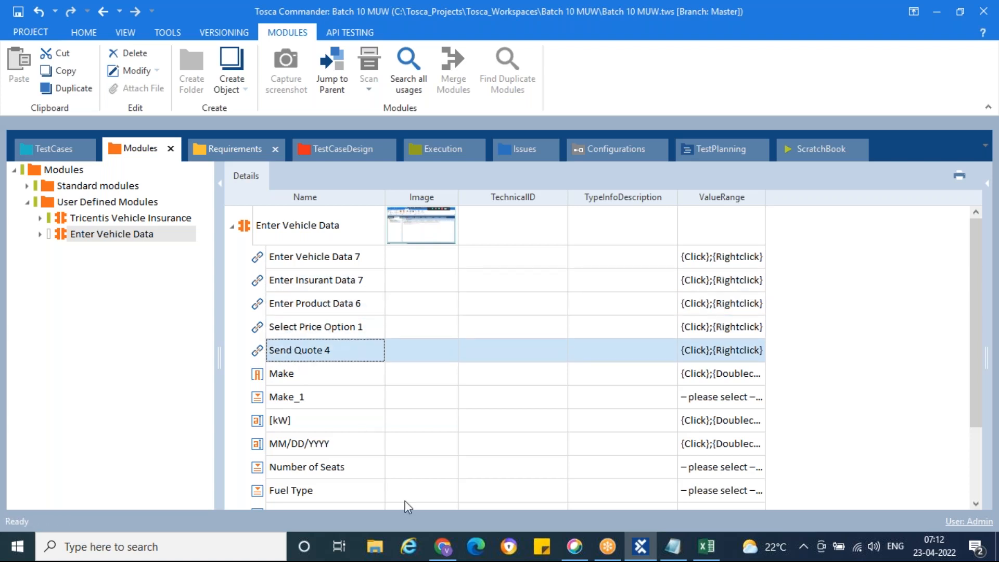
{"action": "left_click", "coordinate": [442, 554]}
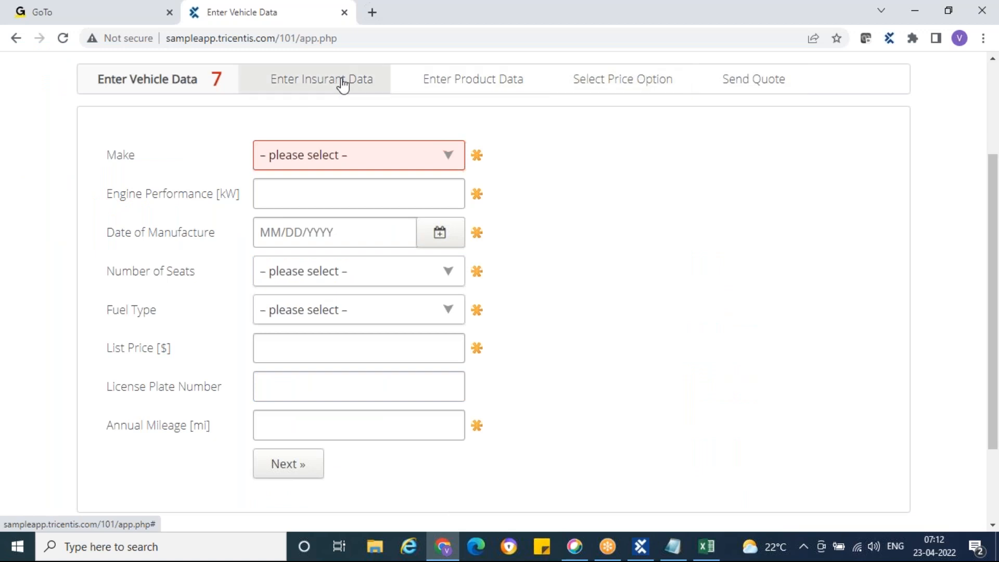
{"action": "left_click", "coordinate": [643, 546]}
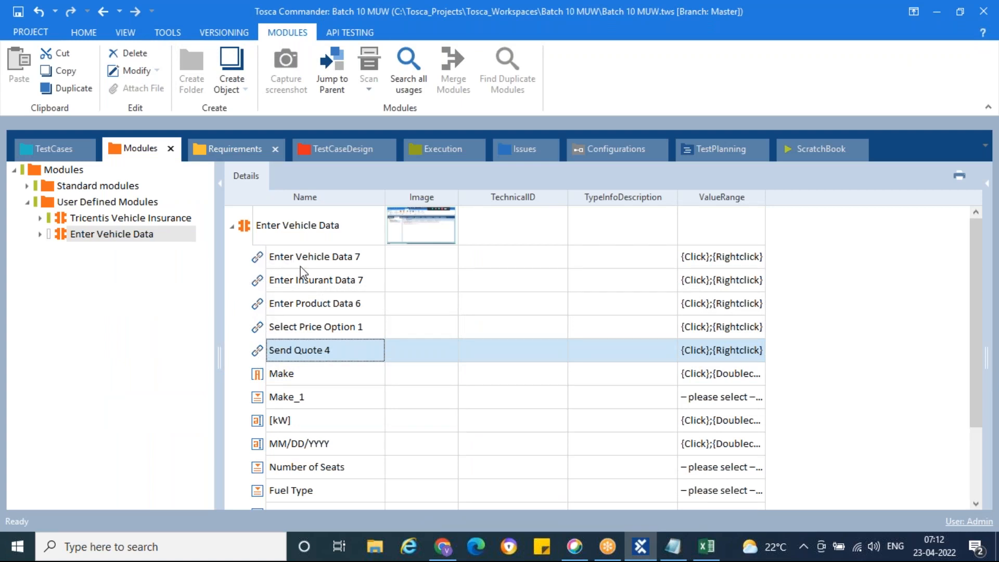
Compare the Make and Make_1 attributes with the Make field on the vehicle form.
{"action": "scroll", "coordinate": [276, 278], "scroll_direction": "down", "scroll_amount": 1}
{"action": "left_click", "coordinate": [259, 290]}
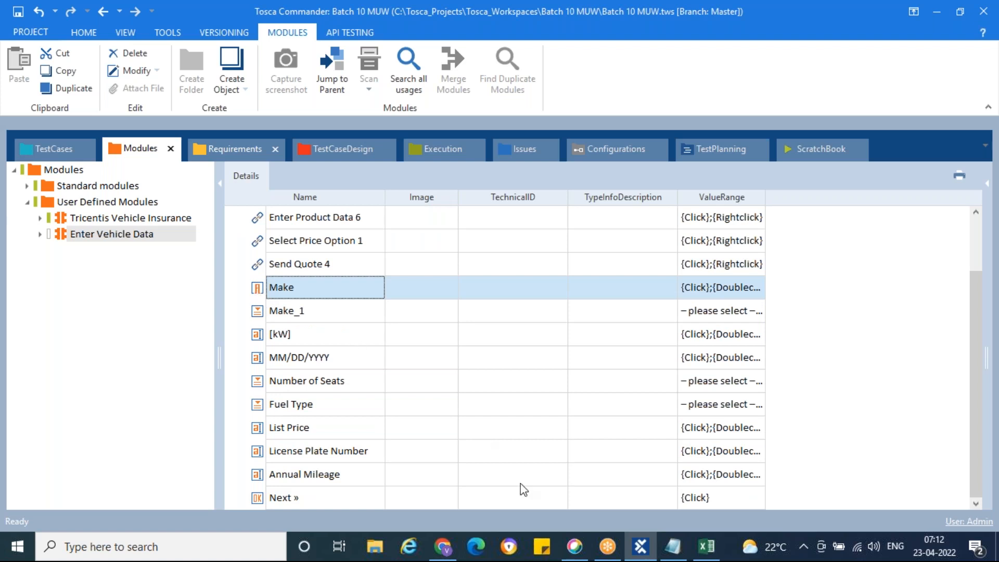
{"action": "left_click", "coordinate": [443, 546]}
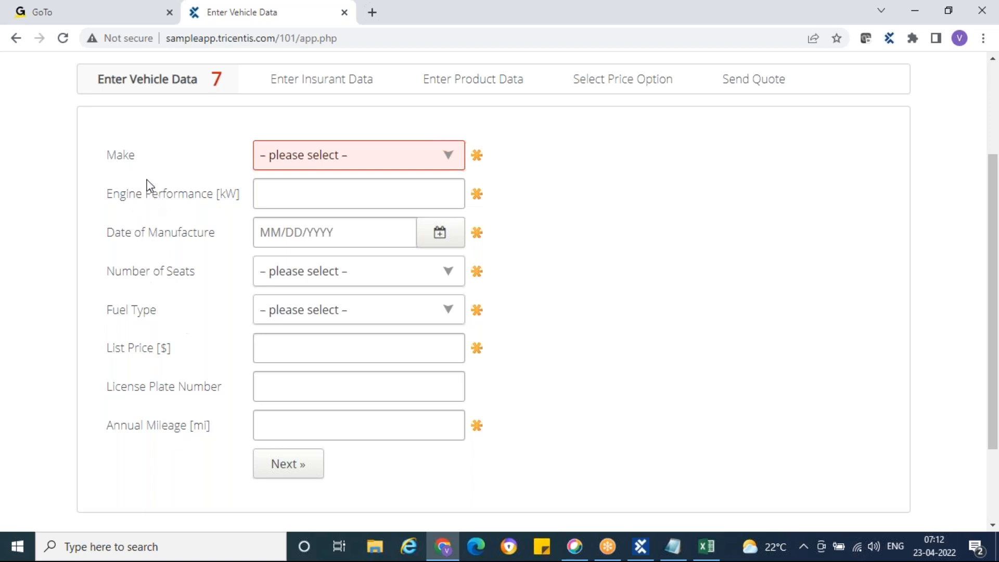
{"action": "left_click", "coordinate": [641, 551]}
{"action": "left_click", "coordinate": [258, 313]}
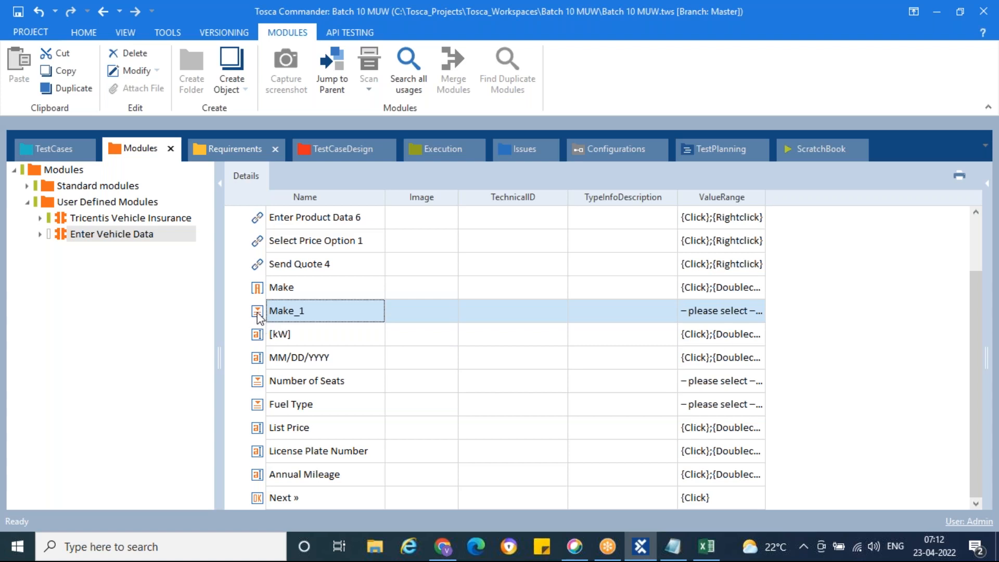
{"action": "left_click", "coordinate": [443, 547]}
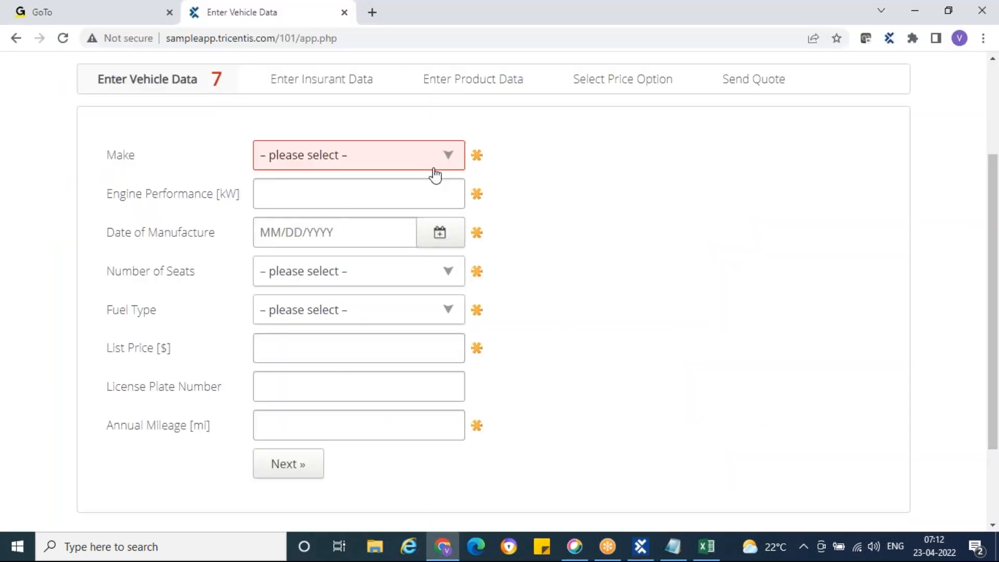
{"action": "left_click", "coordinate": [448, 157]}
{"action": "left_click", "coordinate": [449, 159]}
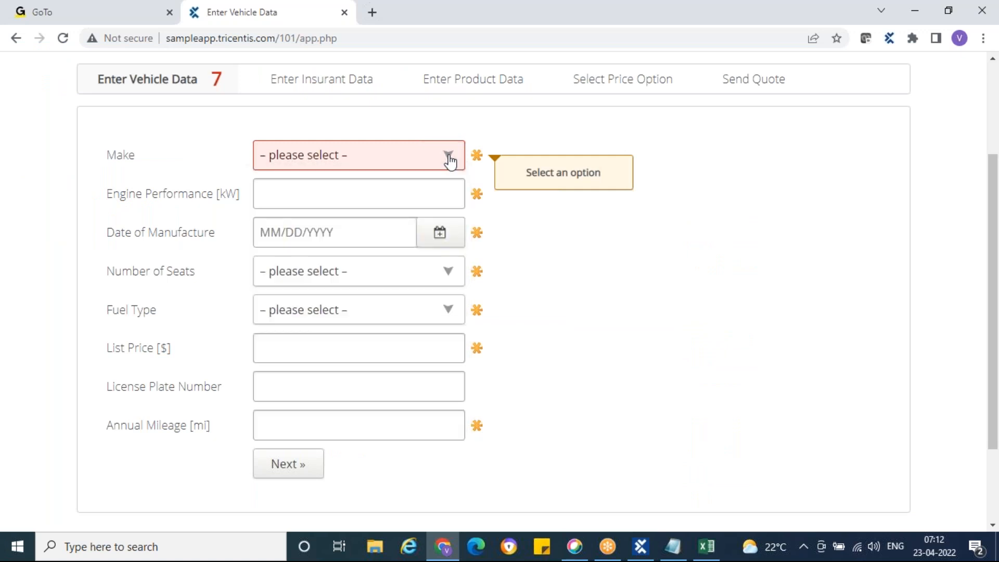
{"action": "left_click", "coordinate": [640, 546]}
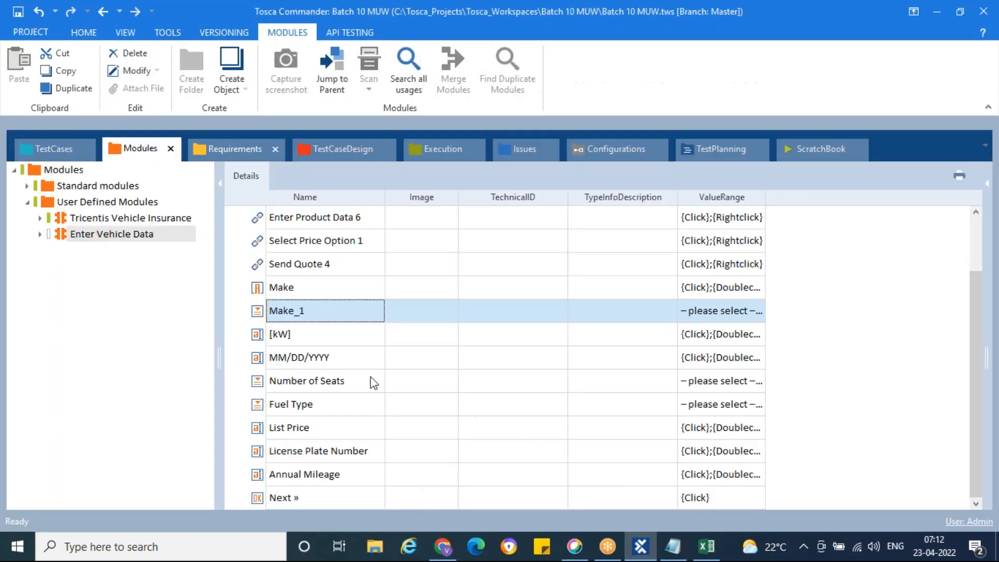
Check the [kW] attribute against the Engine Performance field on the form.
{"action": "left_click", "coordinate": [259, 344]}
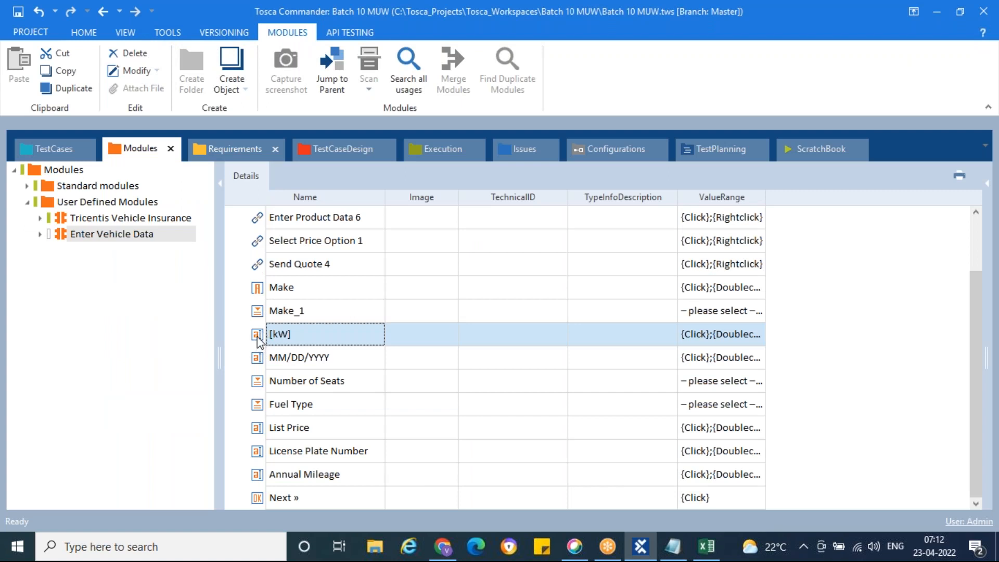
{"action": "left_click", "coordinate": [443, 546]}
{"action": "left_click", "coordinate": [288, 188]}
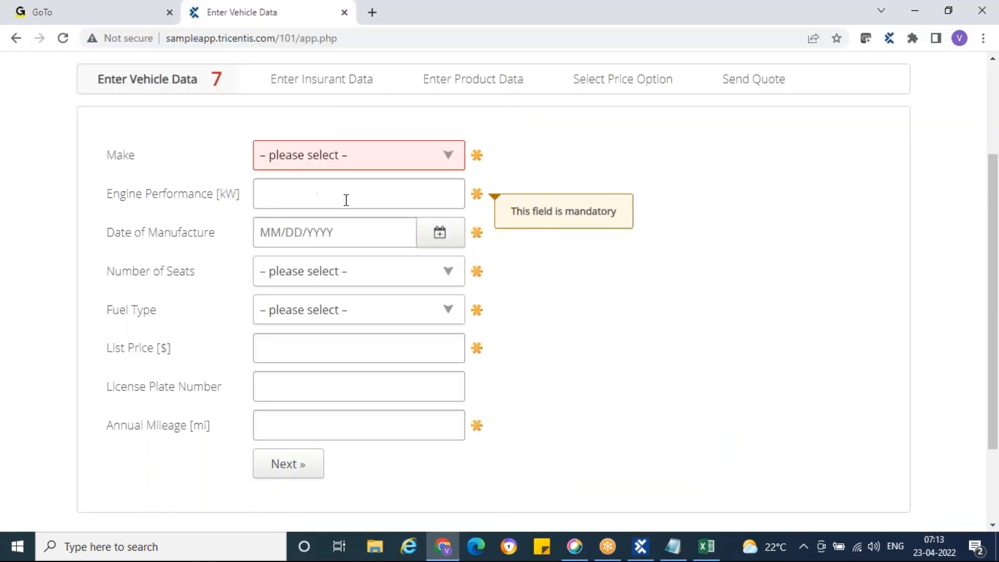
{"action": "left_click", "coordinate": [641, 546]}
Review the MM/DD/YYYY, Number of Seats, Fuel Type and Next » attributes against the form.
{"action": "left_click", "coordinate": [260, 364]}
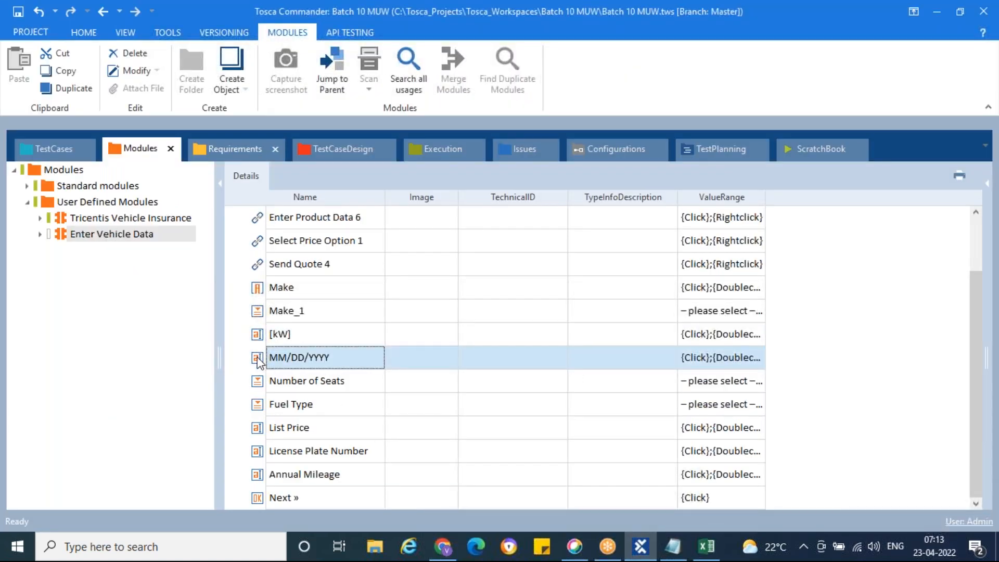
{"action": "left_click", "coordinate": [261, 386]}
{"action": "left_click", "coordinate": [260, 407]}
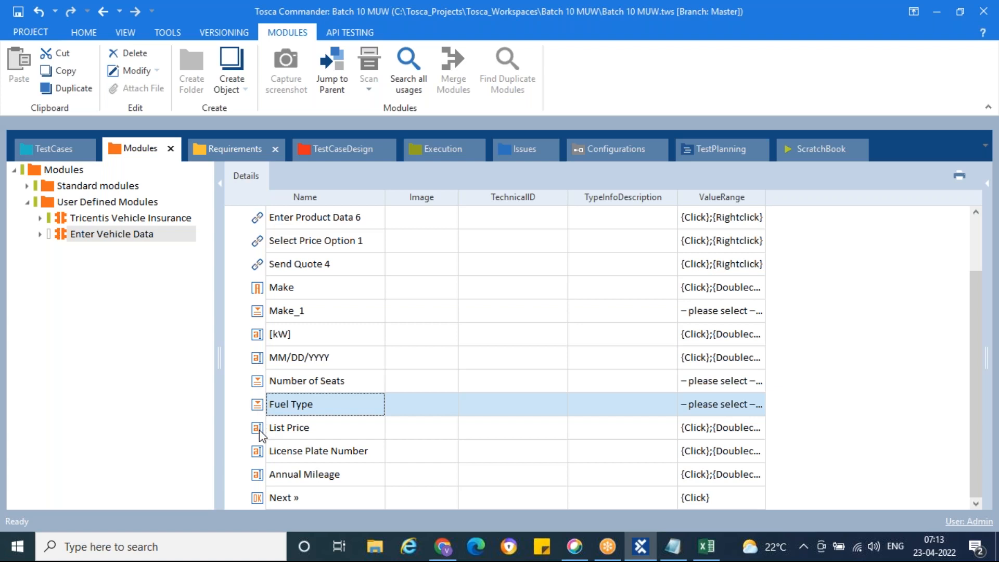
{"action": "left_click", "coordinate": [260, 499]}
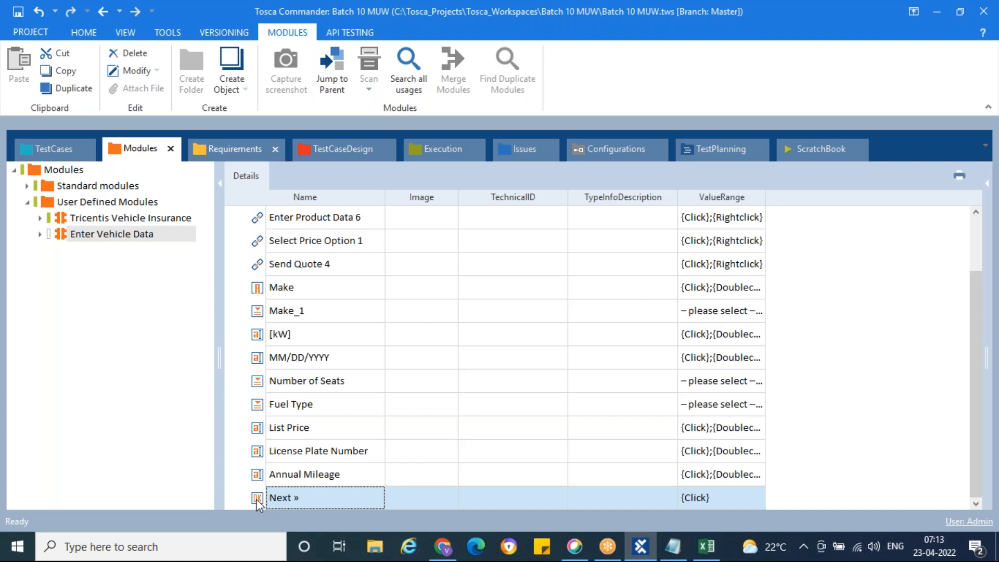
{"action": "left_click", "coordinate": [447, 547]}
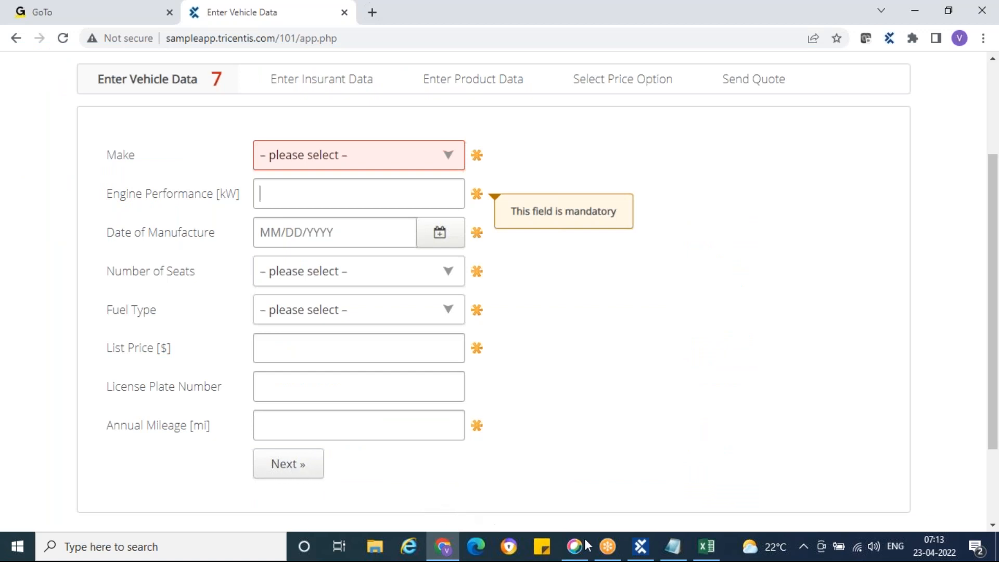
{"action": "mouse_move", "coordinate": [640, 547]}
{"action": "left_click", "coordinate": [635, 503]}
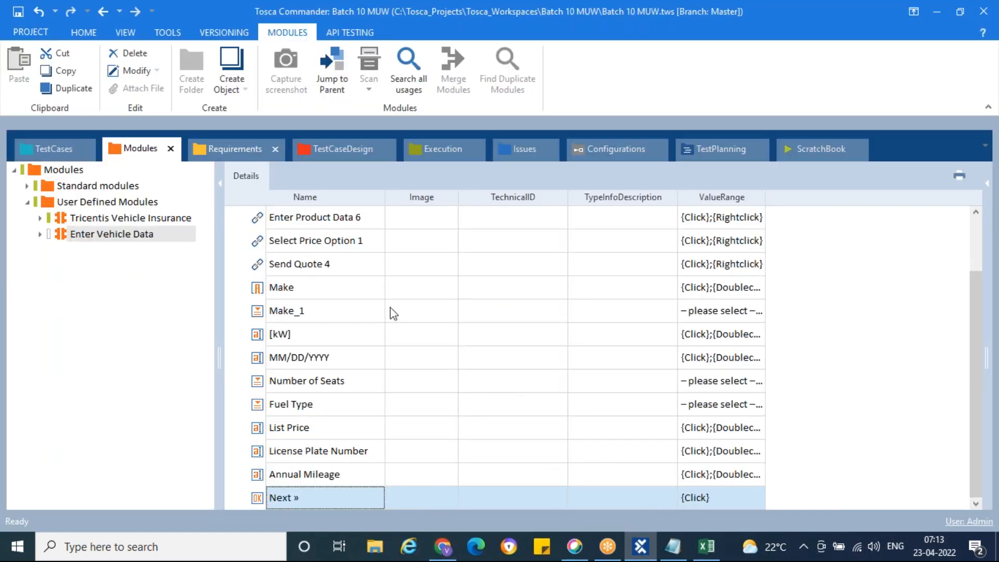
{"action": "scroll", "coordinate": [389, 319], "scroll_direction": "up", "scroll_amount": 2}
{"action": "left_click", "coordinate": [353, 326]}
{"action": "left_click", "coordinate": [290, 223]}
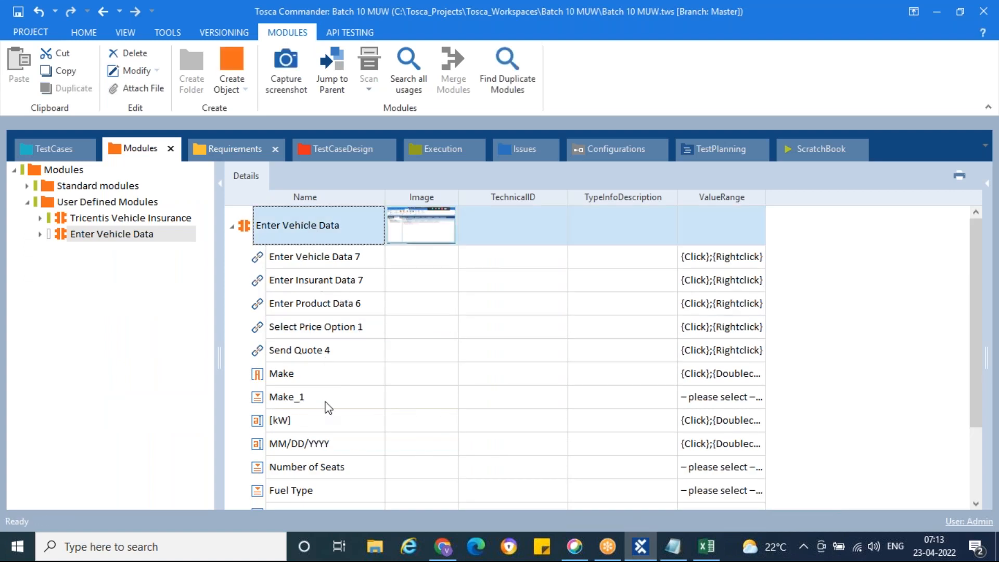
{"action": "left_click", "coordinate": [312, 263]}
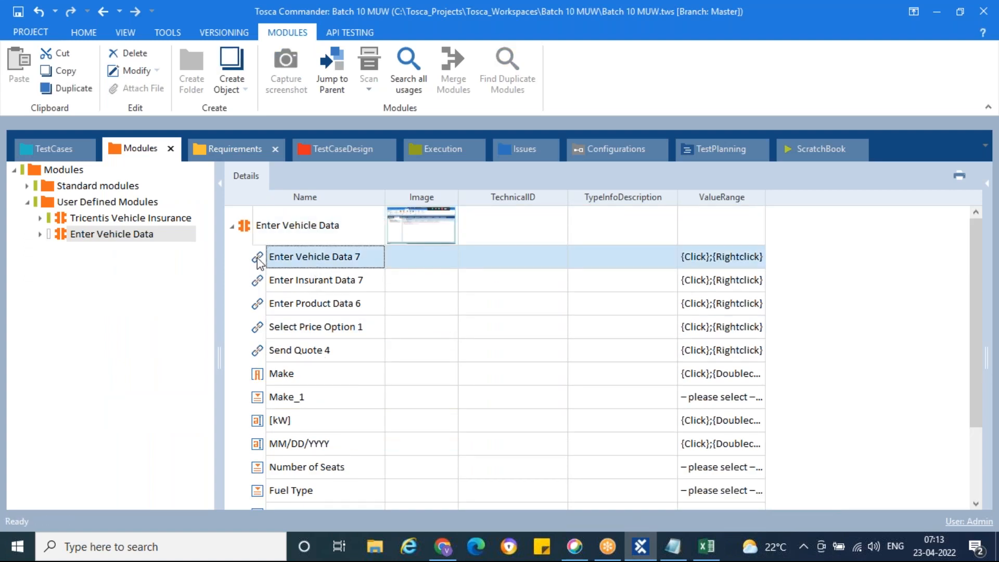
{"action": "left_click", "coordinate": [260, 376]}
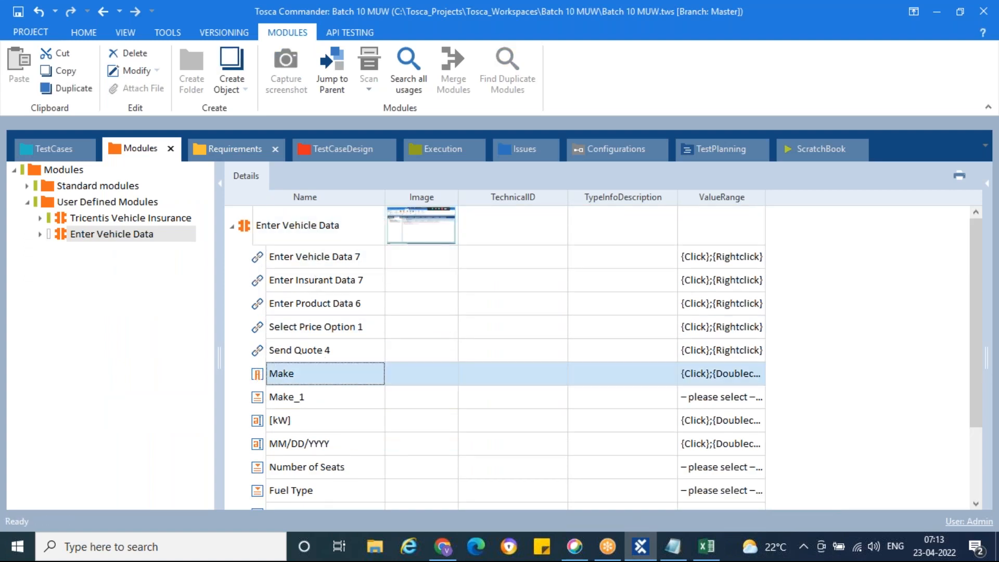
{"action": "left_click", "coordinate": [263, 403]}
{"action": "left_click", "coordinate": [264, 422]}
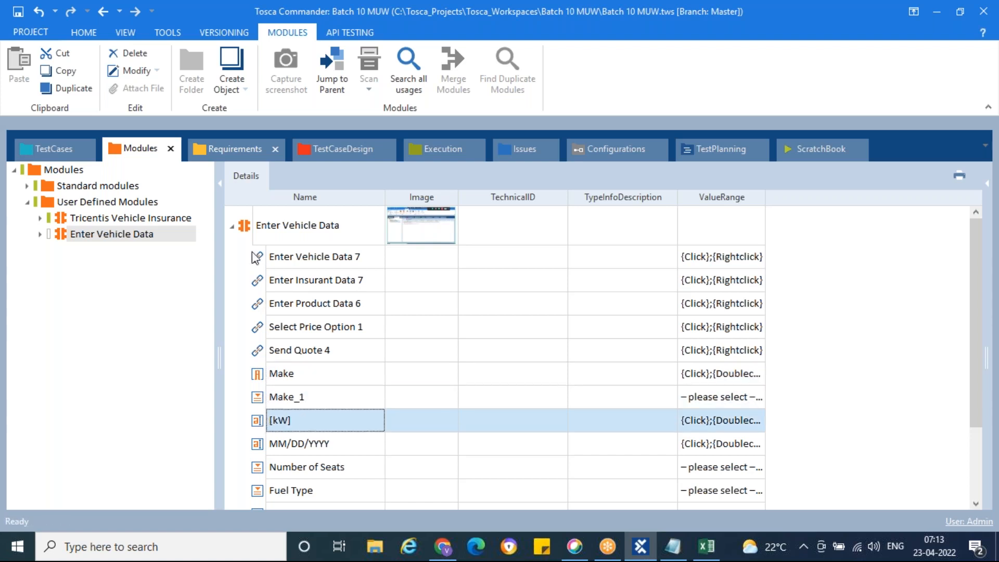
{"action": "left_click", "coordinate": [249, 233]}
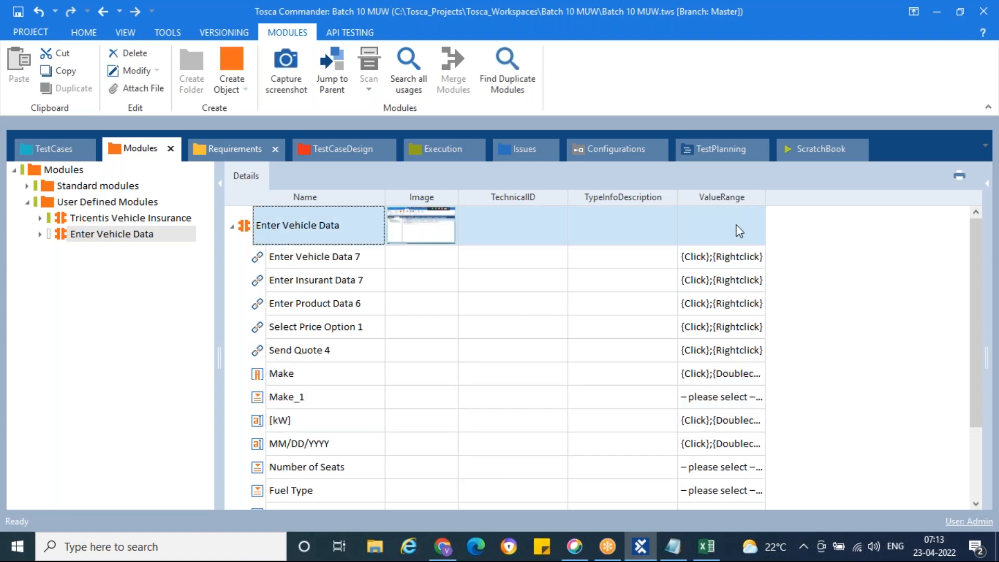
{"action": "left_click_drag", "start_coordinate": [765, 198], "coordinate": [872, 193]}
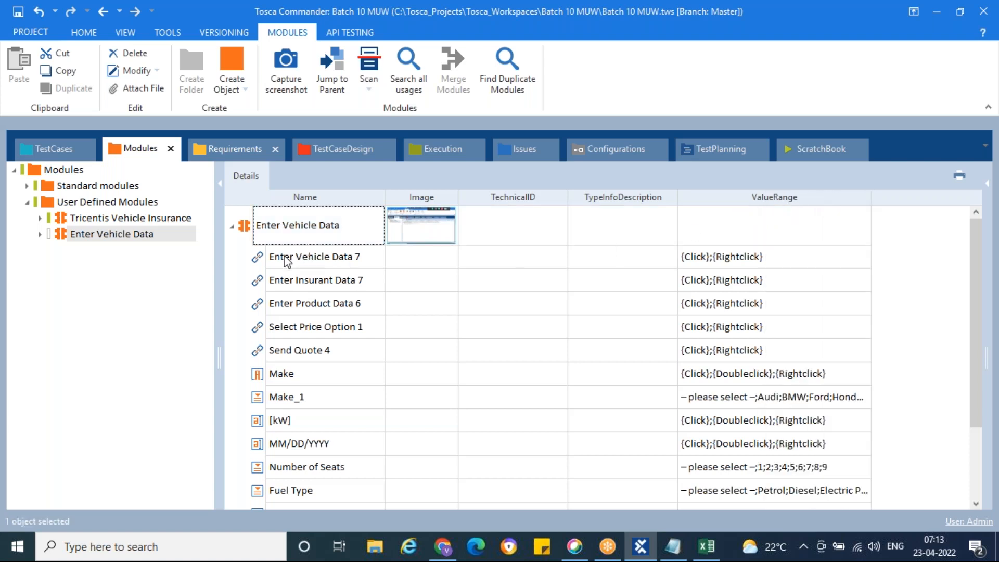
{"action": "left_click", "coordinate": [260, 263]}
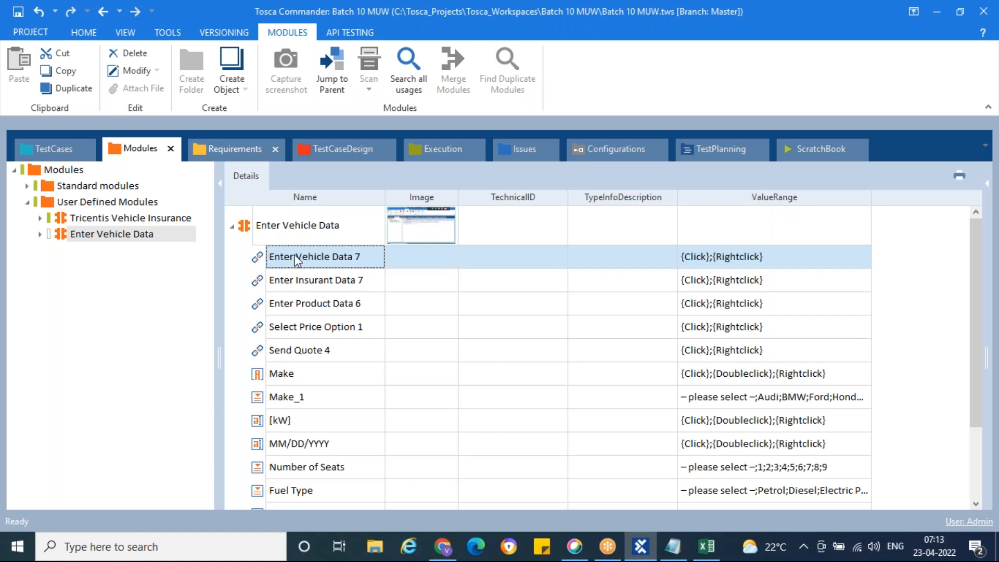
{"action": "left_click", "coordinate": [794, 262]}
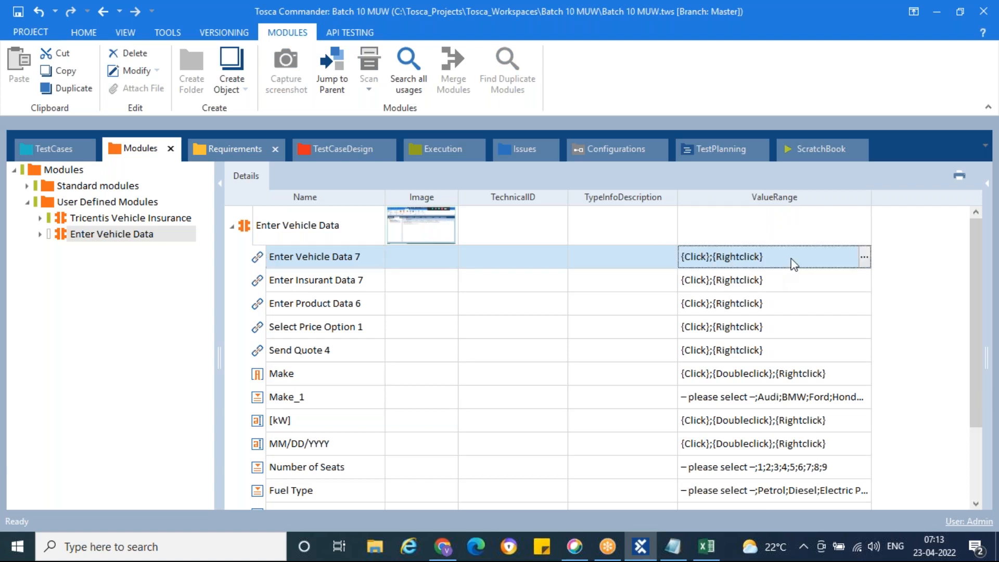
{"action": "left_click", "coordinate": [792, 259]}
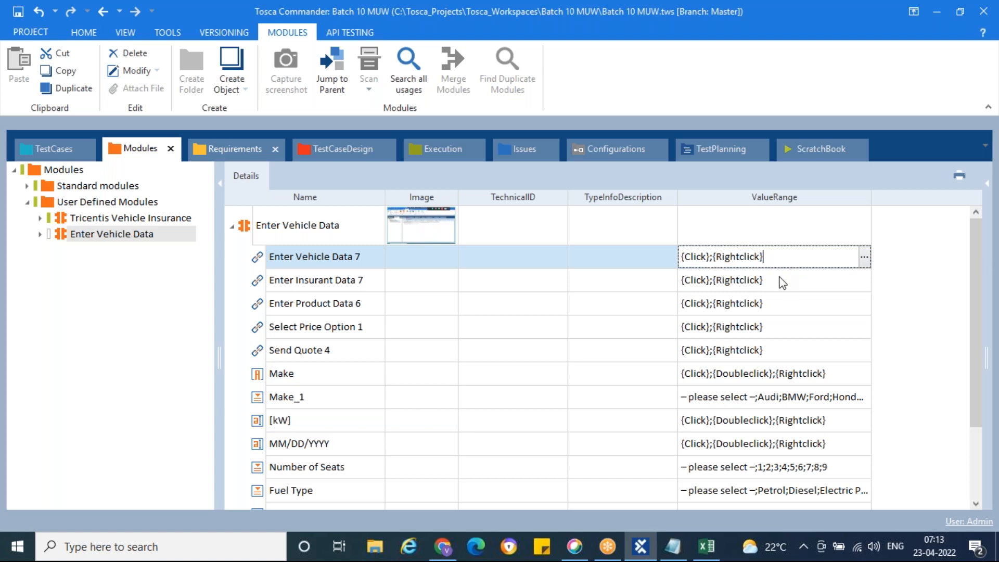
{"action": "left_click", "coordinate": [782, 285]}
{"action": "left_click", "coordinate": [783, 310]}
{"action": "left_click", "coordinate": [786, 333]}
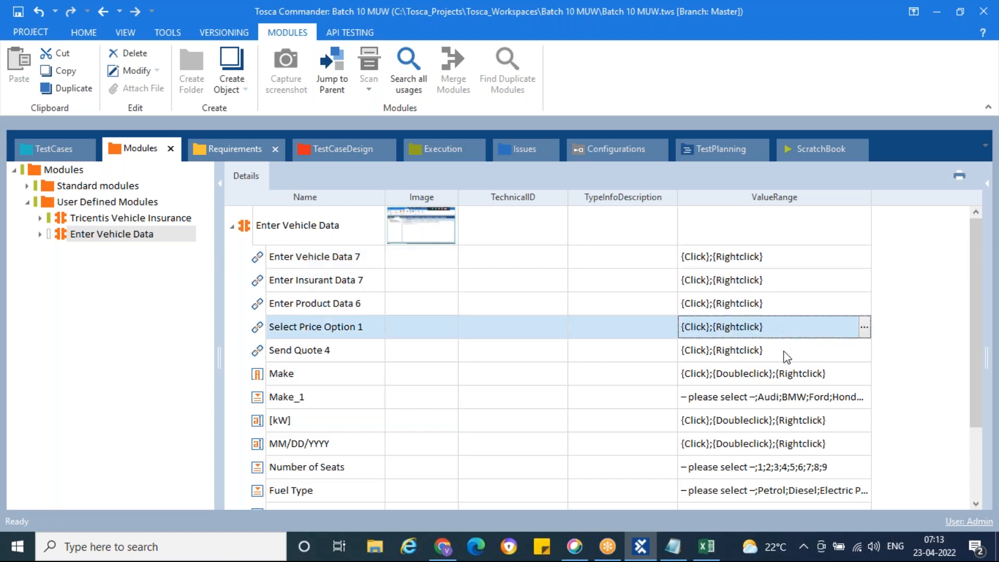
{"action": "left_click", "coordinate": [786, 357]}
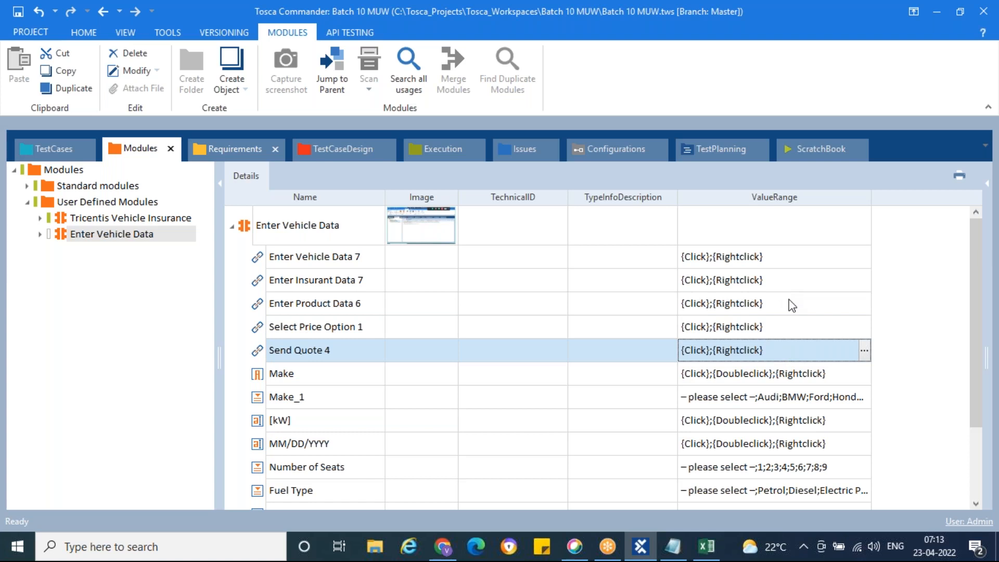
{"action": "left_click", "coordinate": [306, 381]}
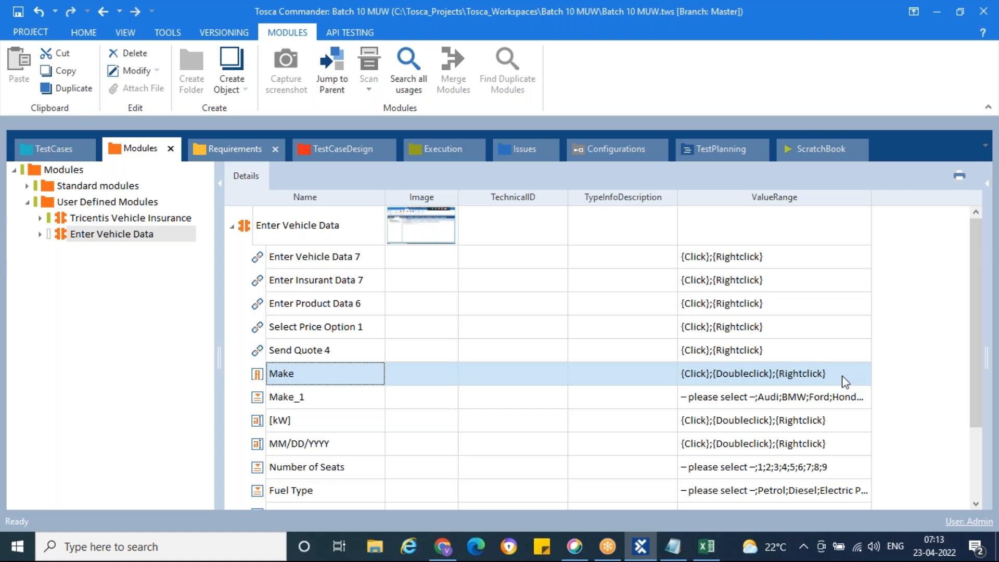
{"action": "scroll", "coordinate": [274, 372], "scroll_direction": "down", "scroll_amount": 1}
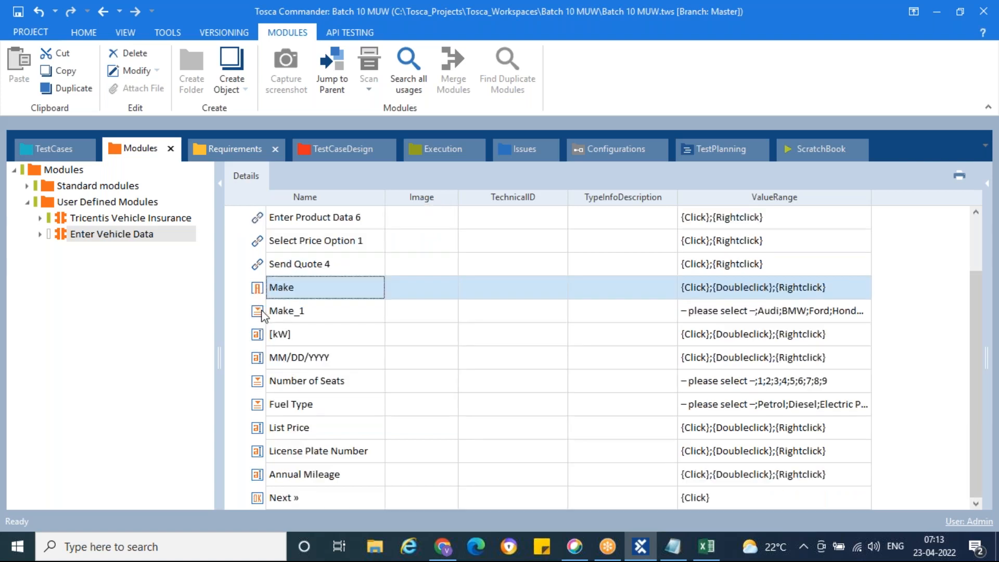
{"action": "left_click", "coordinate": [812, 319]}
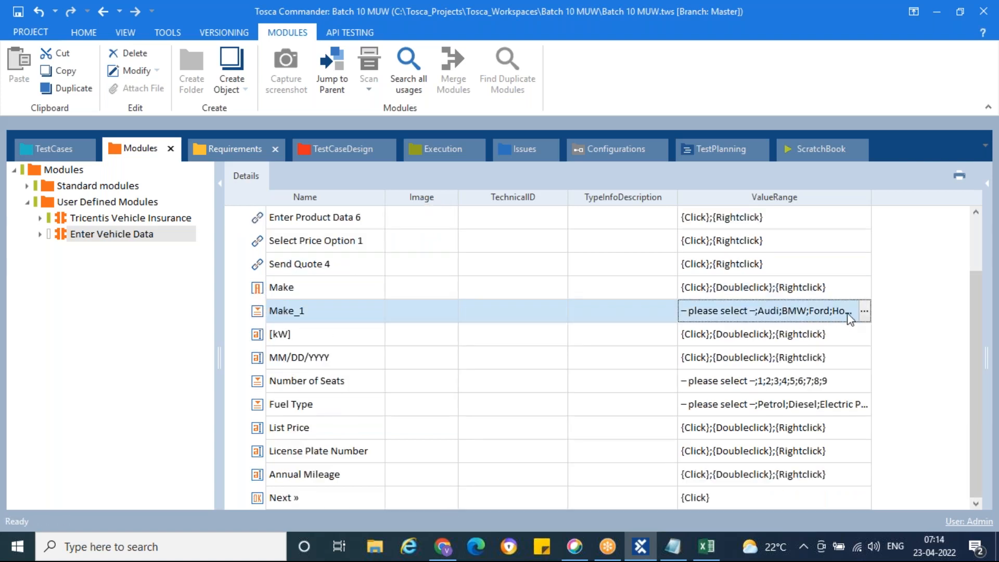
{"action": "left_click", "coordinate": [865, 312]}
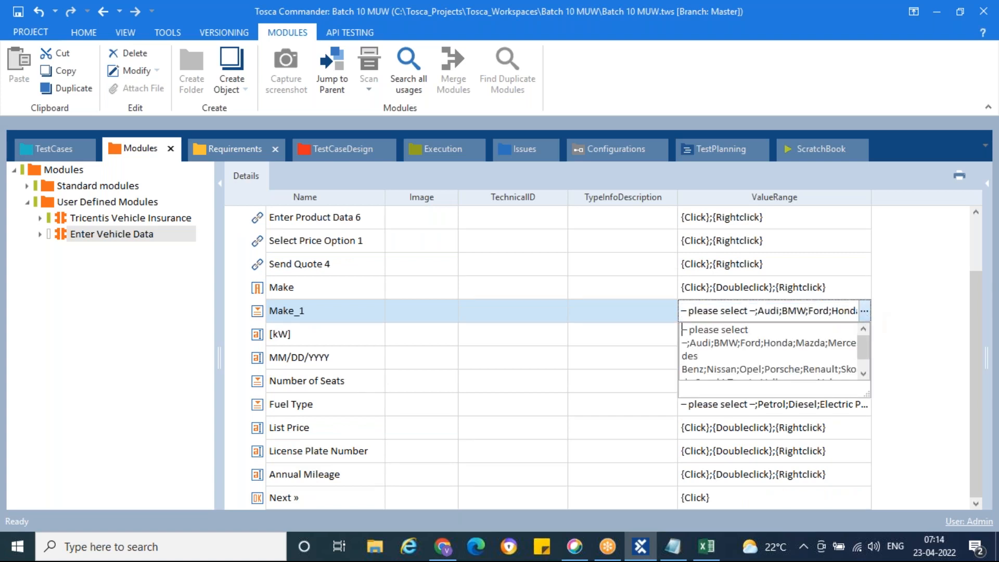
{"action": "left_click", "coordinate": [443, 547]}
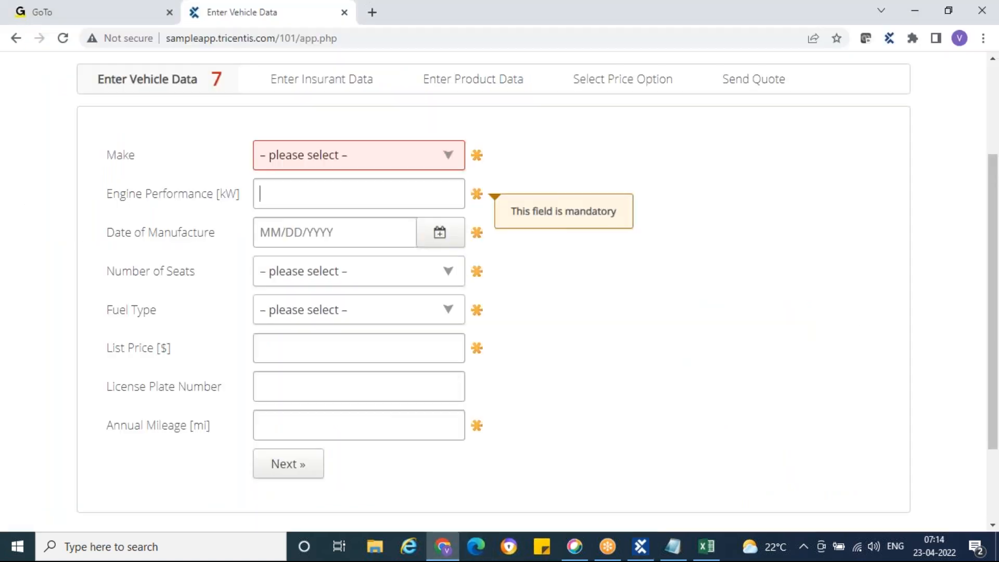
{"action": "left_click", "coordinate": [447, 158]}
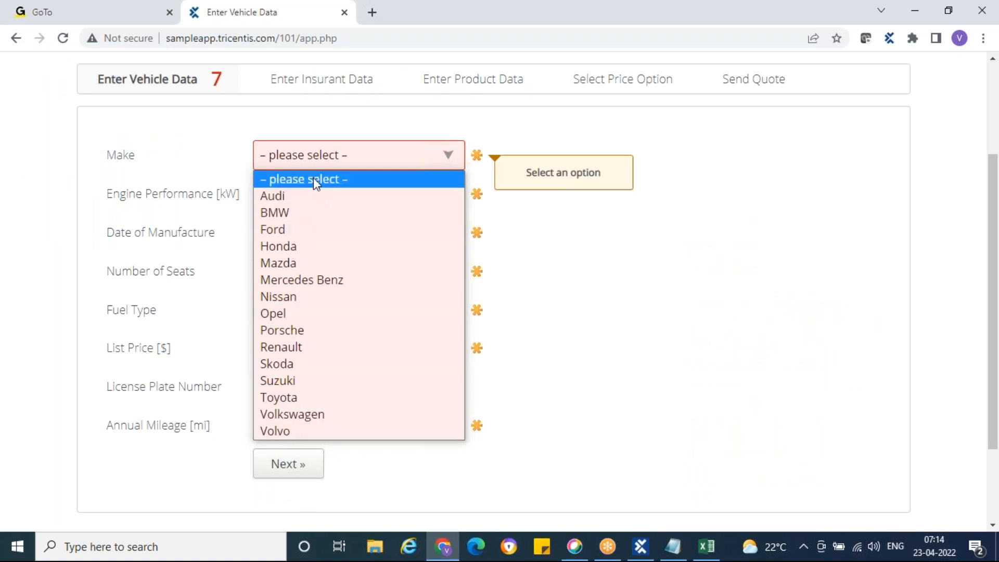
{"action": "left_click", "coordinate": [623, 316]}
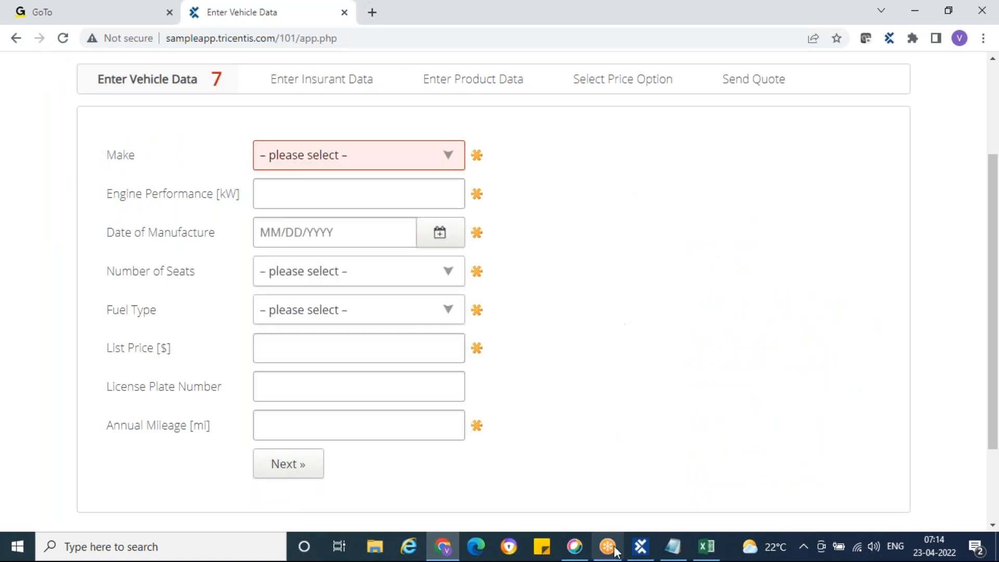
{"action": "left_click", "coordinate": [641, 546]}
{"action": "left_click", "coordinate": [864, 311]}
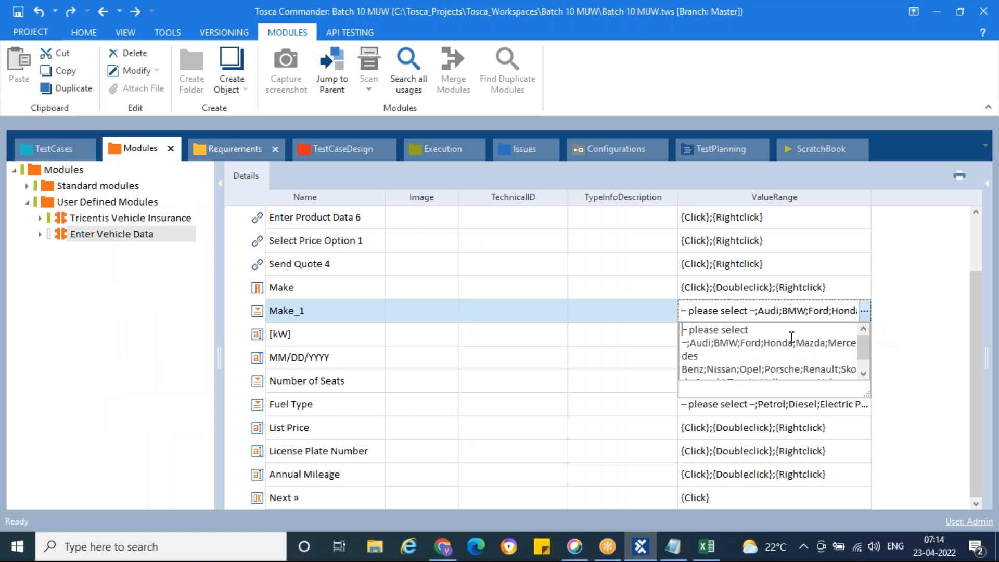
{"action": "left_click", "coordinate": [863, 374]}
{"action": "left_click_drag", "start_coordinate": [845, 369], "coordinate": [683, 331]}
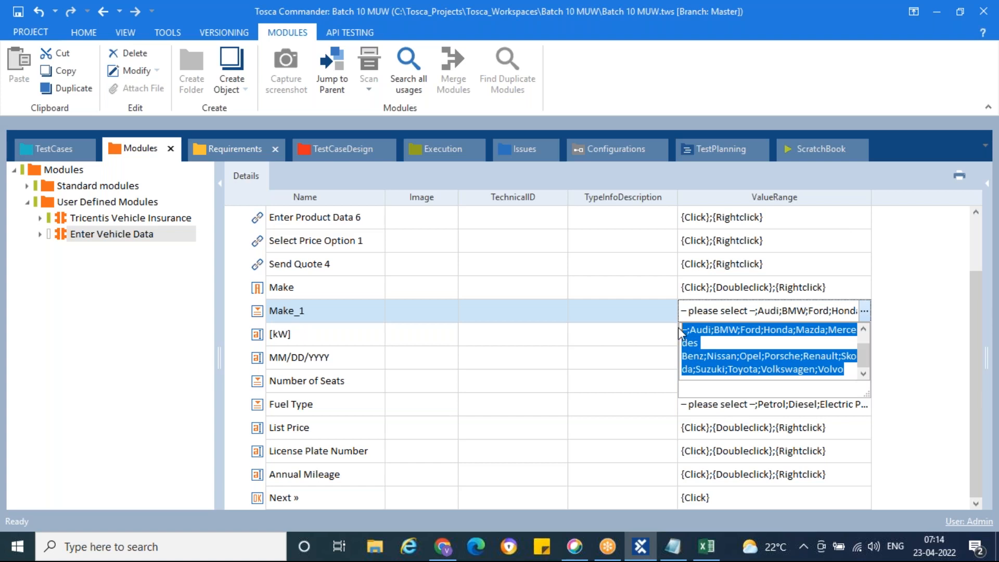
{"action": "left_click", "coordinate": [864, 311]}
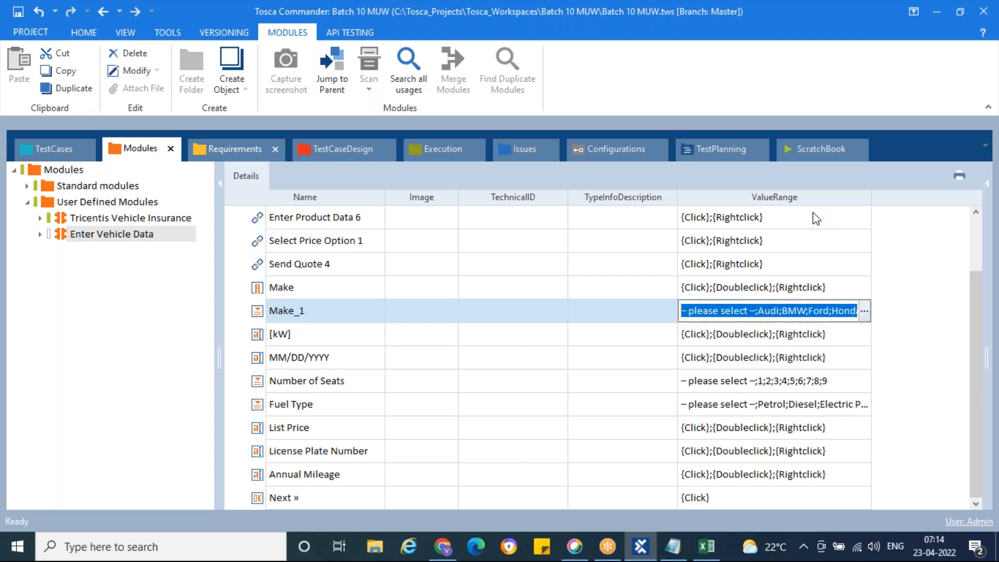
{"action": "left_click", "coordinate": [257, 337]}
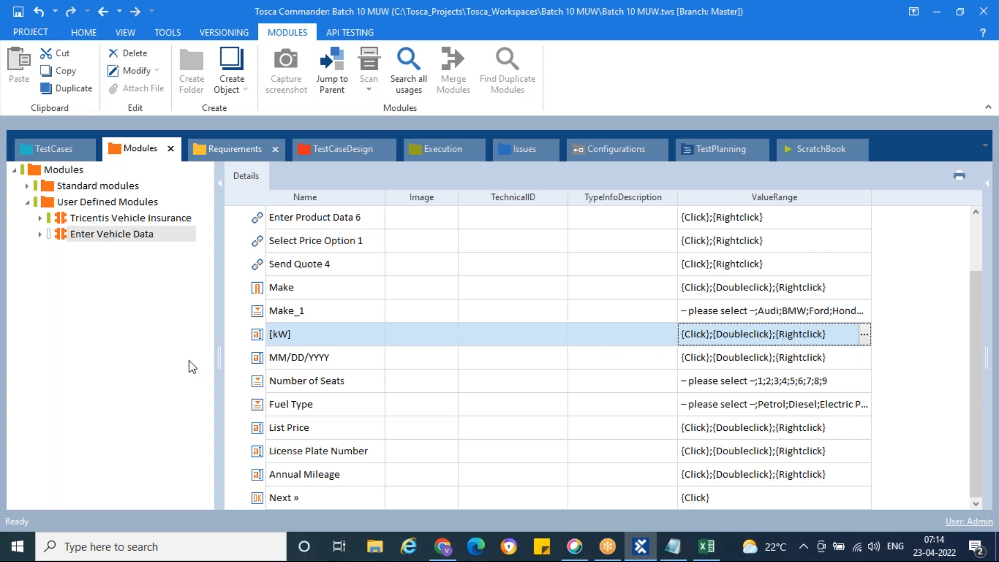
{"action": "left_click", "coordinate": [257, 359]}
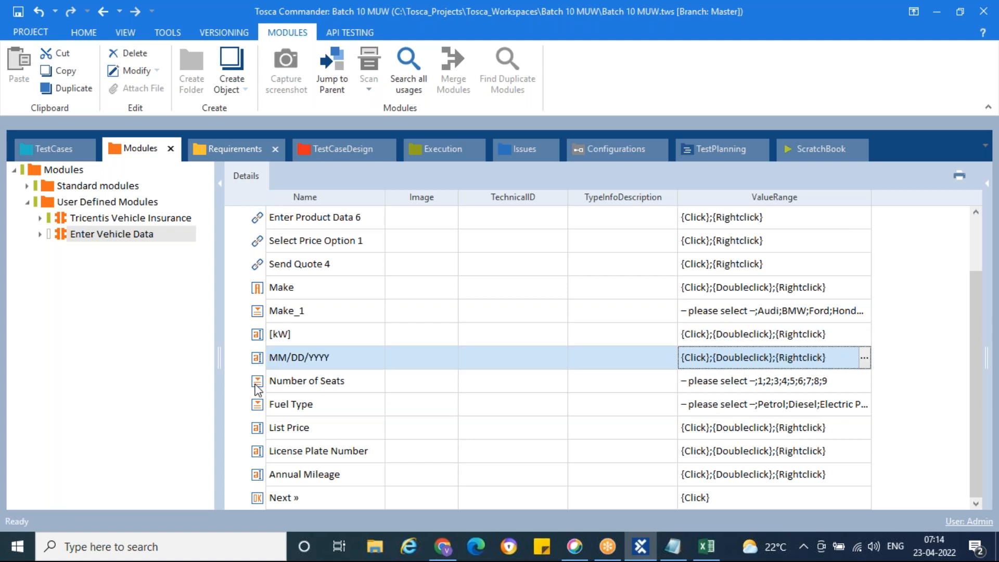
{"action": "left_click", "coordinate": [257, 383]}
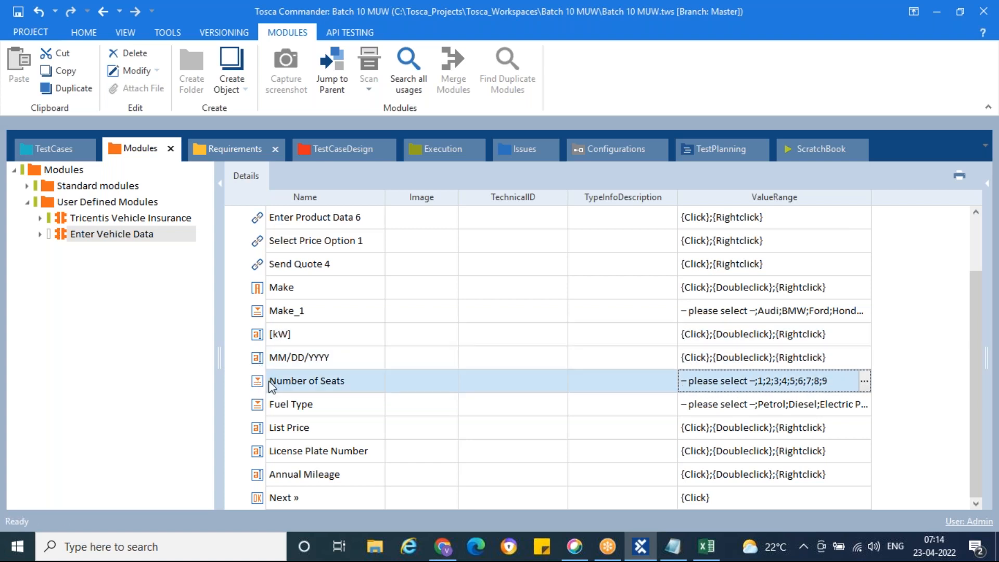
{"action": "left_click", "coordinate": [864, 381]}
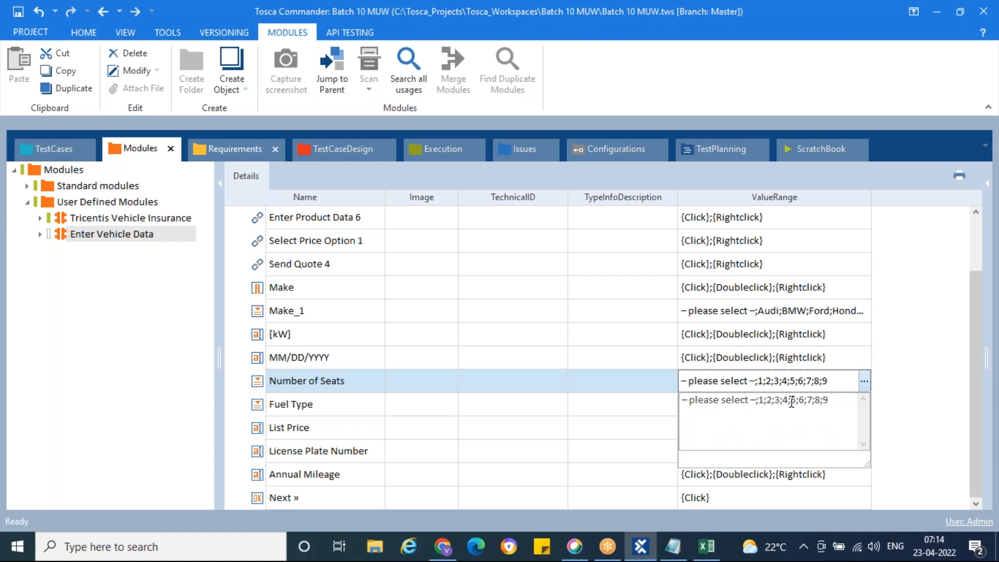
{"action": "left_click", "coordinate": [864, 382]}
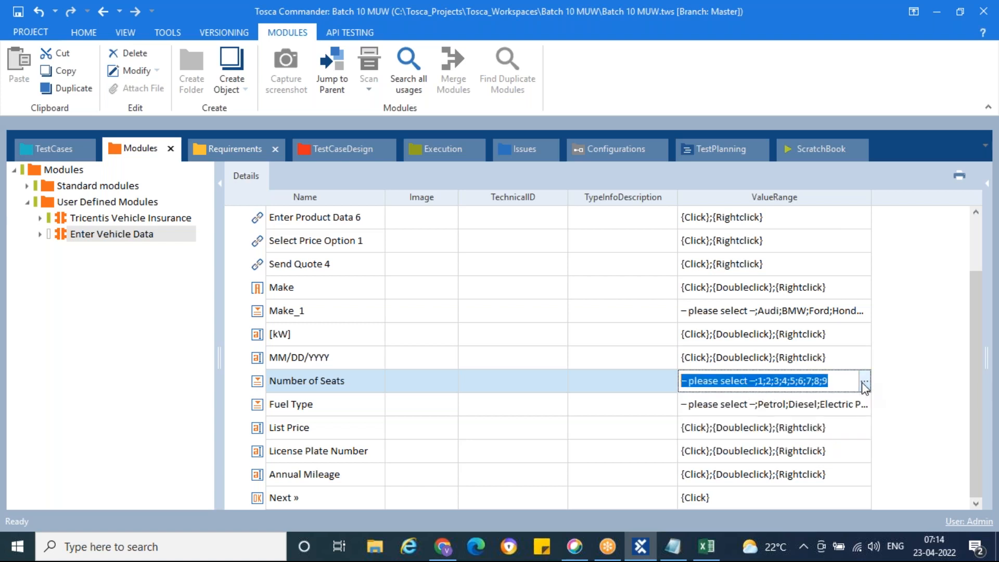
{"action": "left_click", "coordinate": [683, 405]}
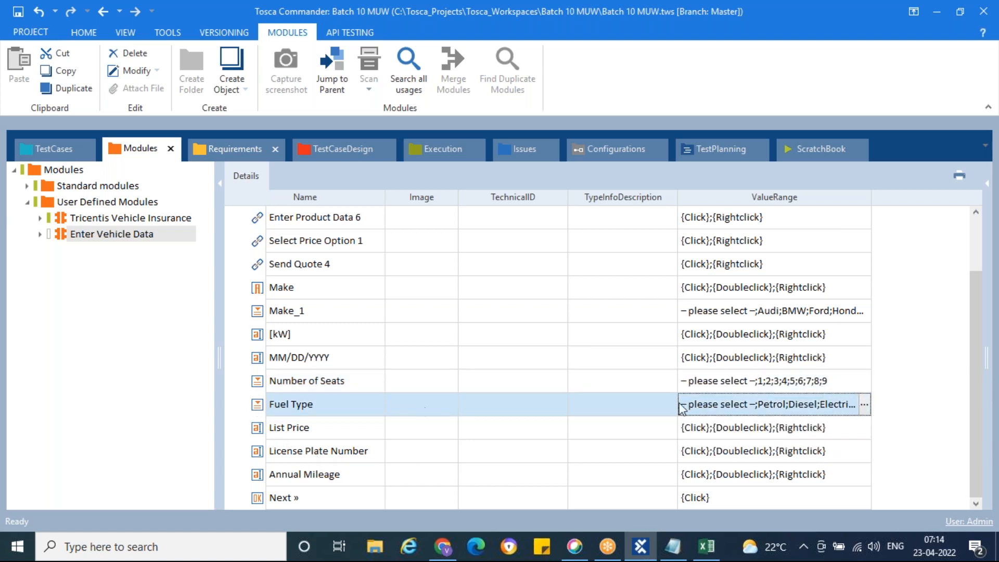
{"action": "left_click", "coordinate": [864, 404]}
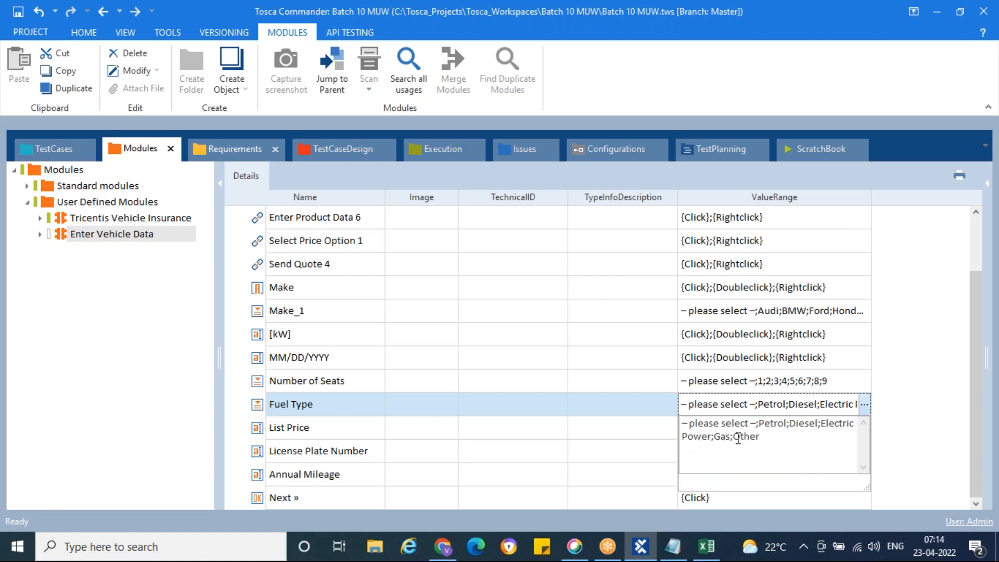
{"action": "left_click", "coordinate": [761, 437]}
{"action": "left_click", "coordinate": [439, 546]}
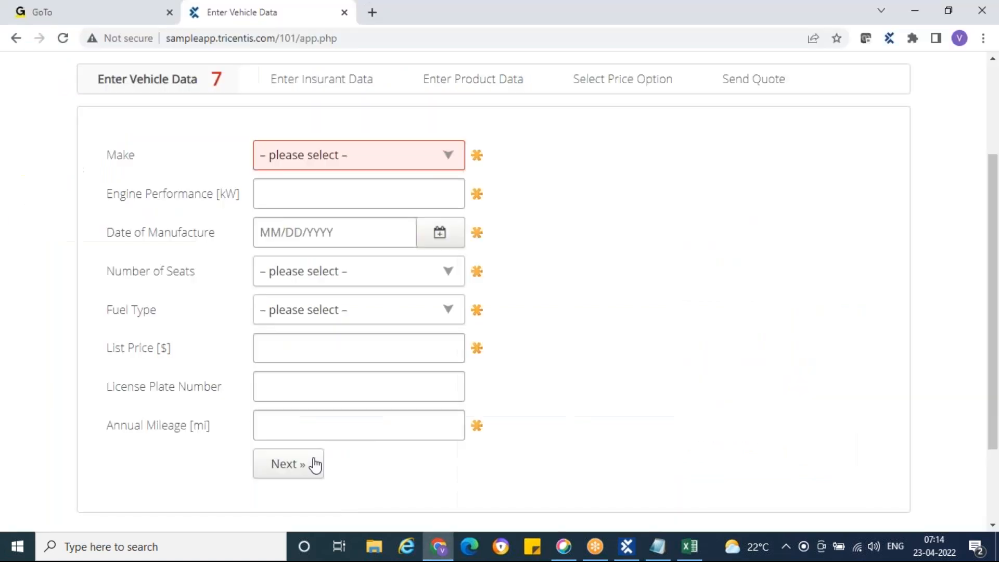
{"action": "left_click", "coordinate": [451, 275]}
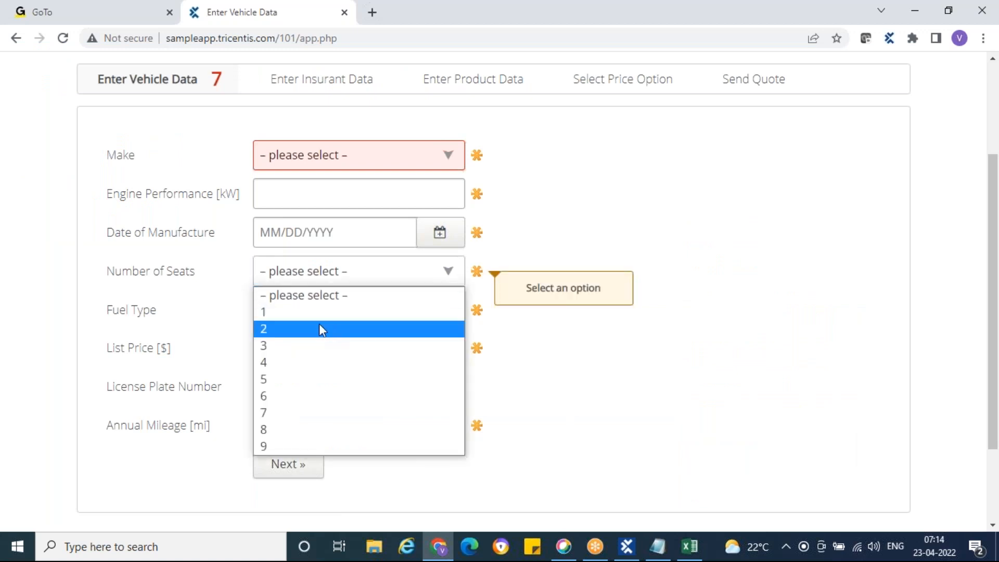
{"action": "left_click", "coordinate": [475, 361]}
{"action": "left_click", "coordinate": [449, 311]}
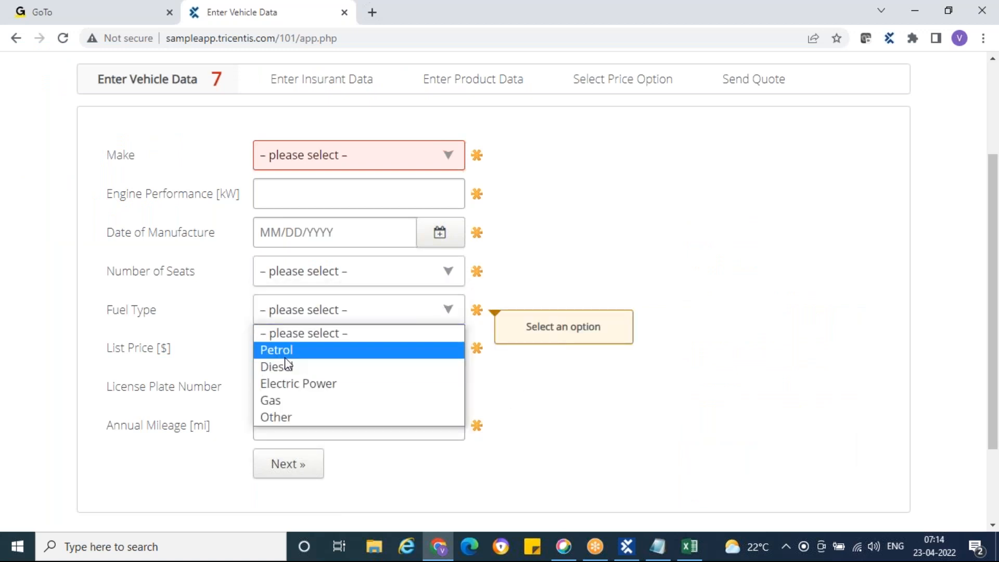
{"action": "left_click", "coordinate": [570, 404]}
{"action": "left_click", "coordinate": [627, 546]}
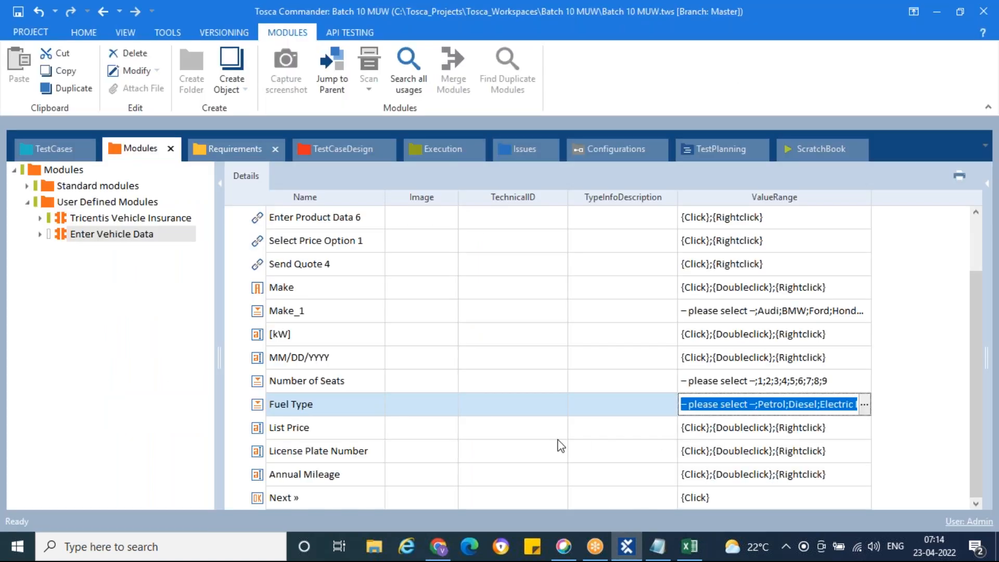
{"action": "left_click", "coordinate": [255, 434]}
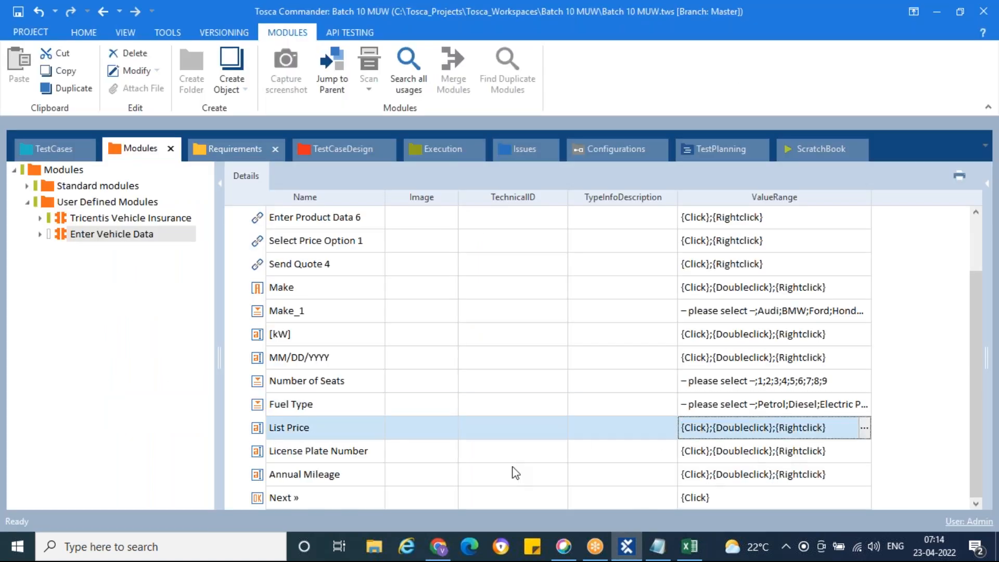
{"action": "left_click", "coordinate": [261, 498]}
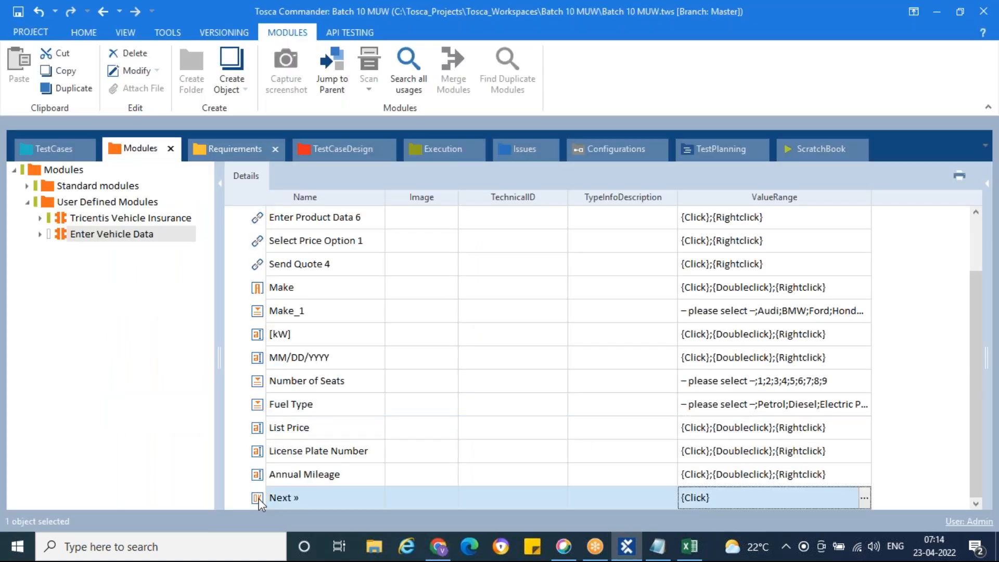
{"action": "left_click", "coordinate": [865, 498]}
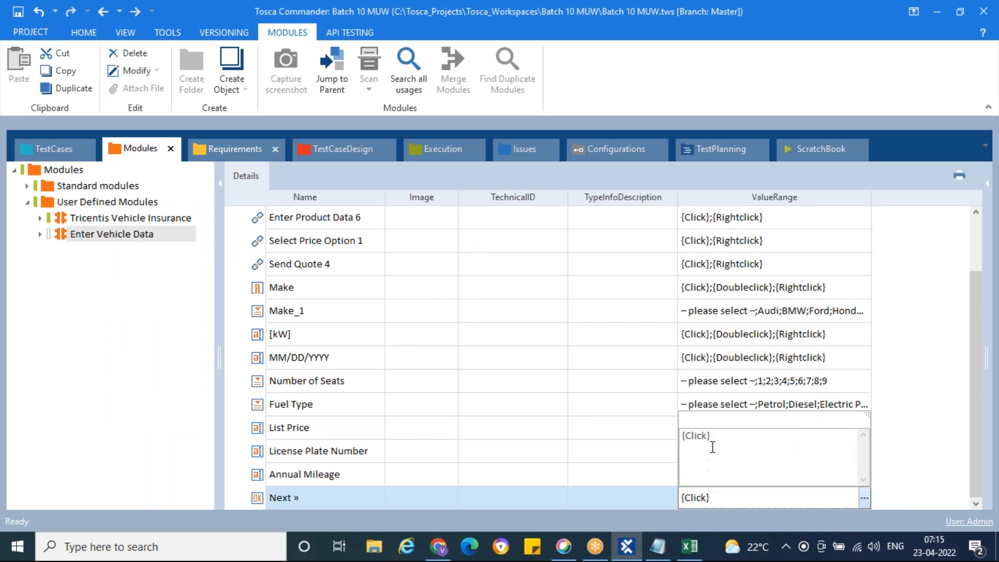
{"action": "left_click_drag", "start_coordinate": [714, 438], "coordinate": [674, 436]}
{"action": "left_click", "coordinate": [769, 456]}
{"action": "left_click", "coordinate": [776, 405]}
{"action": "left_click", "coordinate": [779, 408]}
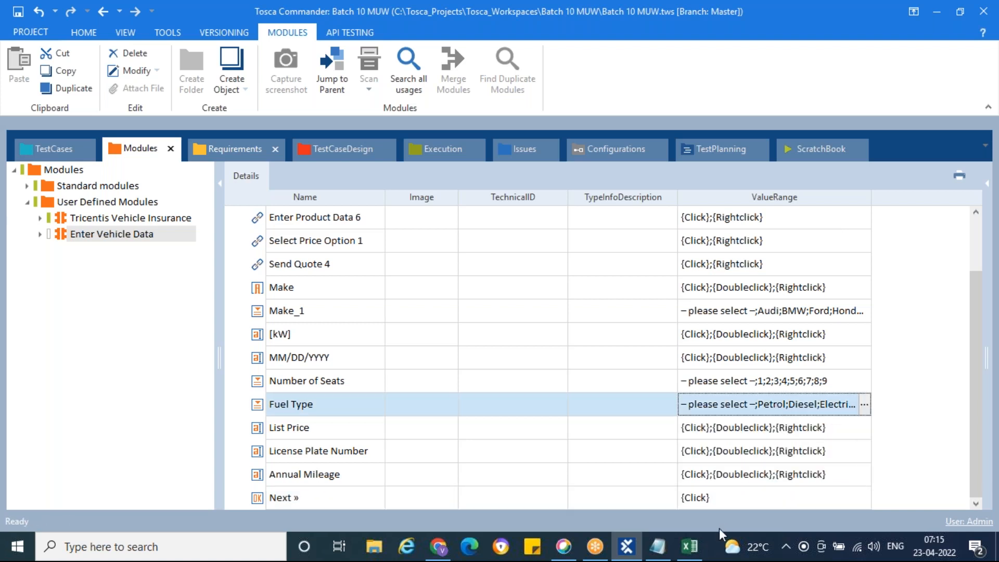
{"action": "left_click", "coordinate": [657, 546]}
Type the 'Value Range Links' heading and paste the link value range copied from Tosca.
{"action": "type", "text": "Va"}
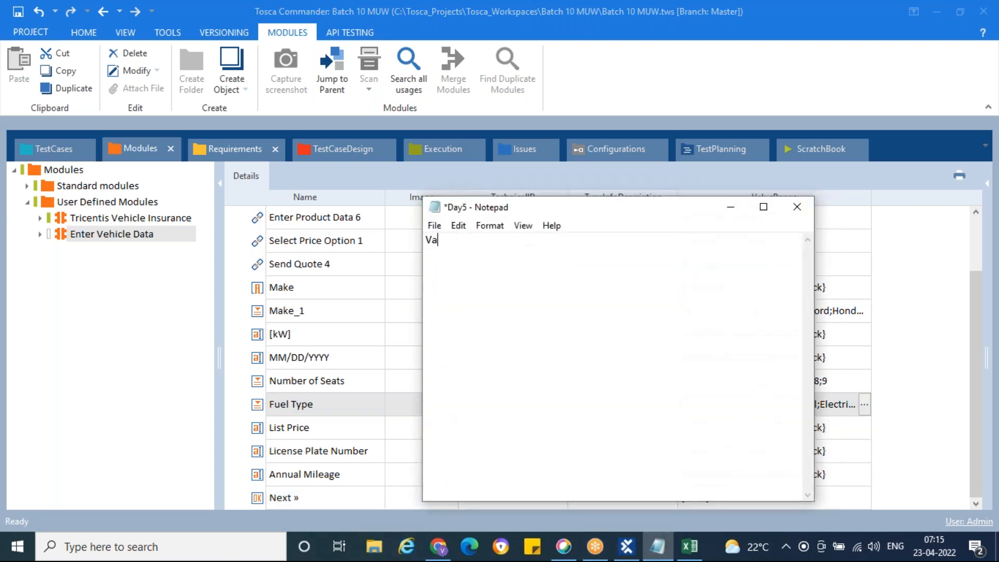
{"action": "type", "text": "lue b"}
{"action": "key", "text": "BackSpace"}
{"action": "type", "text": "Range Links"}
{"action": "key", "text": "alt+Tab"}
{"action": "left_click", "coordinate": [785, 266]}
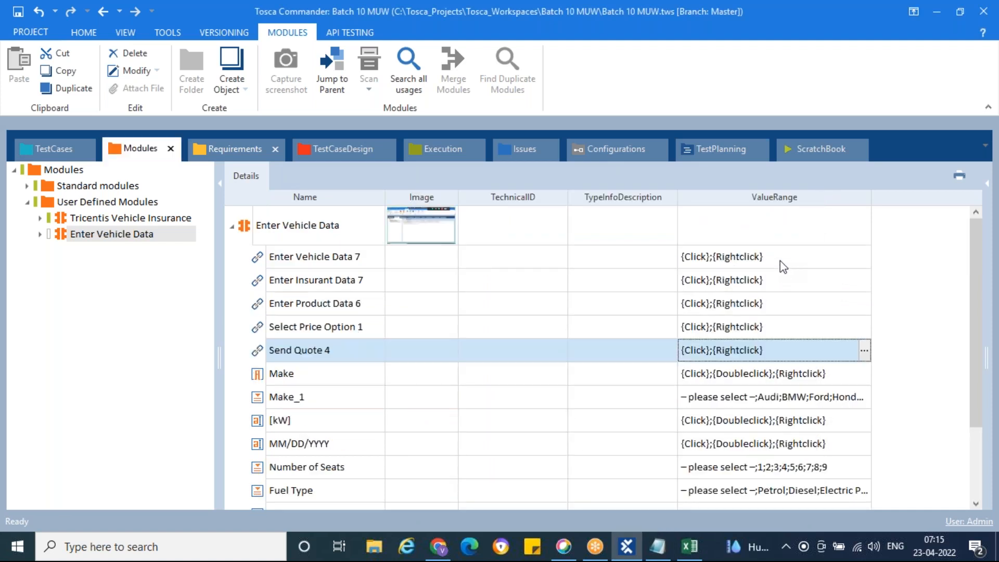
{"action": "left_click", "coordinate": [783, 266]}
{"action": "key", "text": "ctrl+a"}
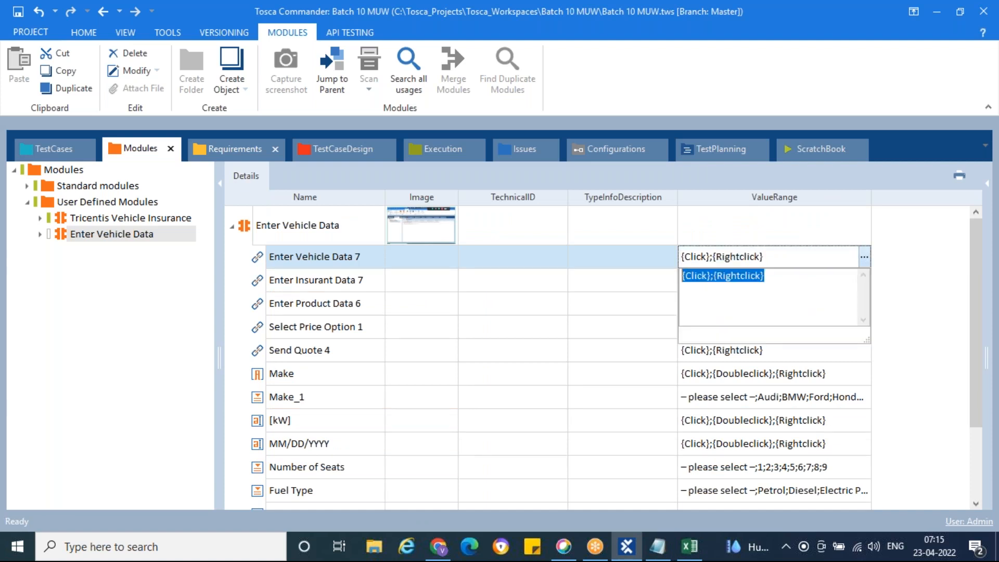
{"action": "key", "text": "ctrl+c"}
{"action": "key", "text": "alt+Tab"}
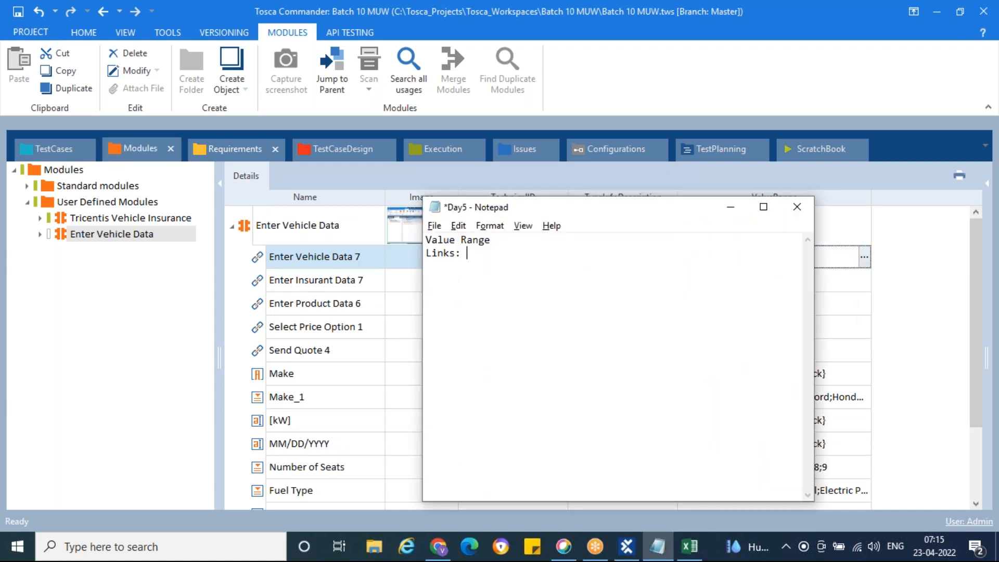
{"action": "key", "text": "ctrl+v"}
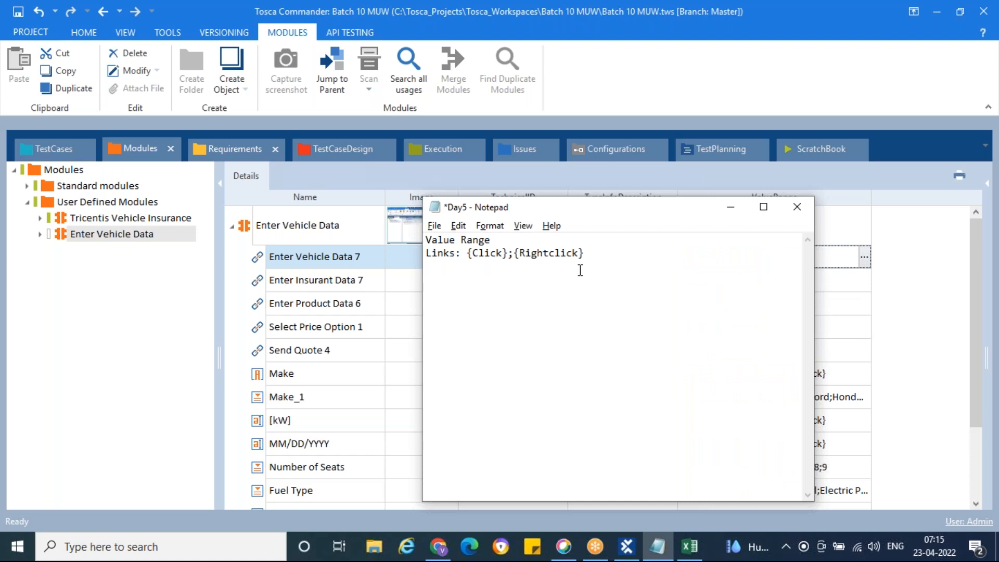
Add a 'Lable' line with the Make label's value range pasted from Tosca.
{"action": "key", "text": "alt+Tab"}
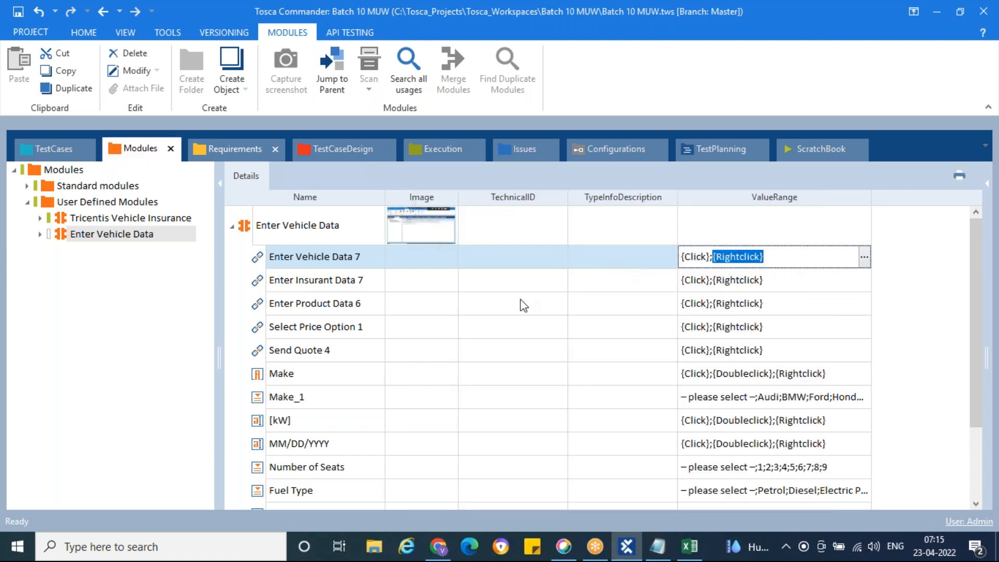
{"action": "left_click", "coordinate": [750, 383]}
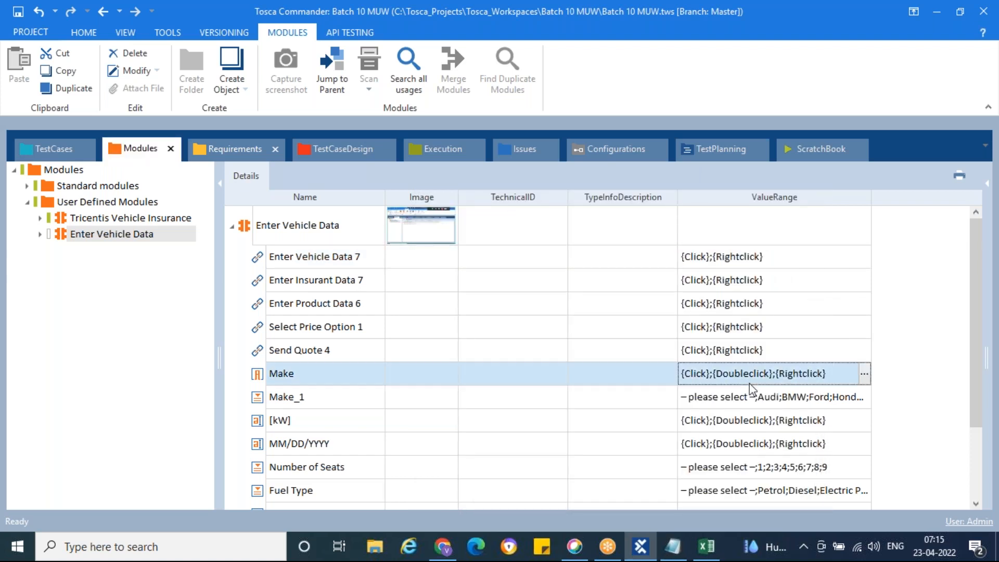
{"action": "key", "text": "alt+Tab"}
{"action": "key", "text": "Return"}
{"action": "type", "text": "Lable:"}
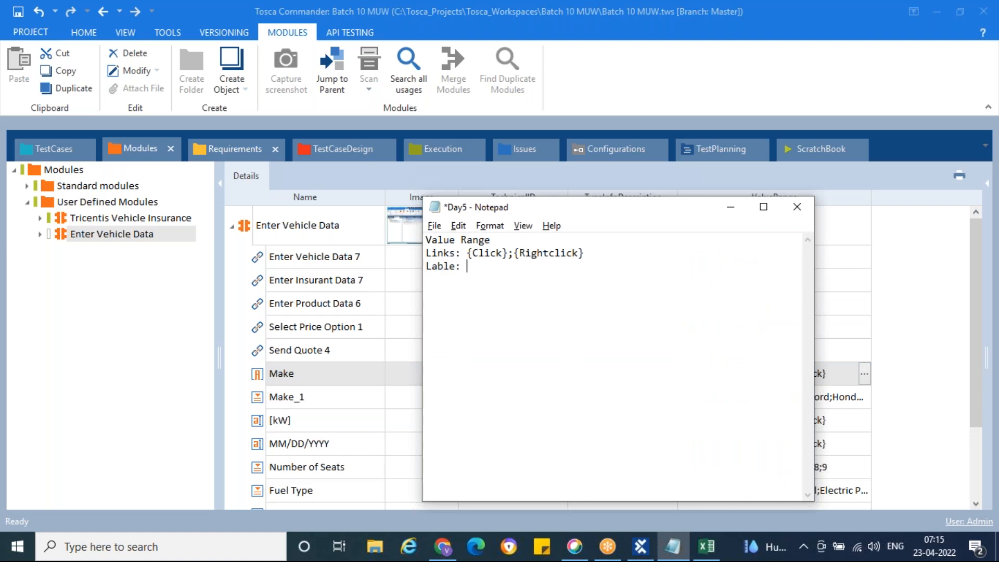
{"action": "key", "text": "alt+Tab"}
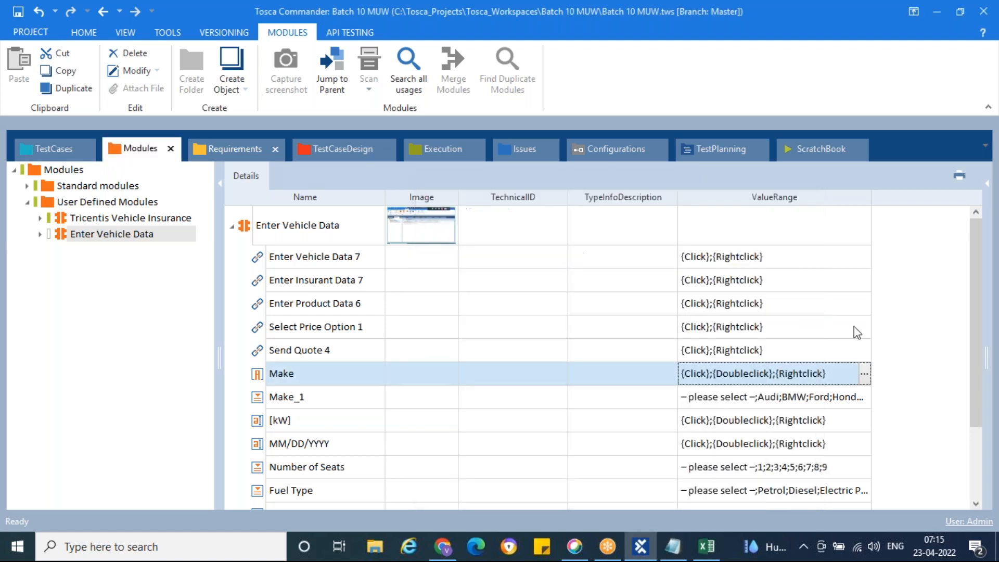
{"action": "left_click", "coordinate": [830, 372]}
{"action": "key", "text": "ctrl+a"}
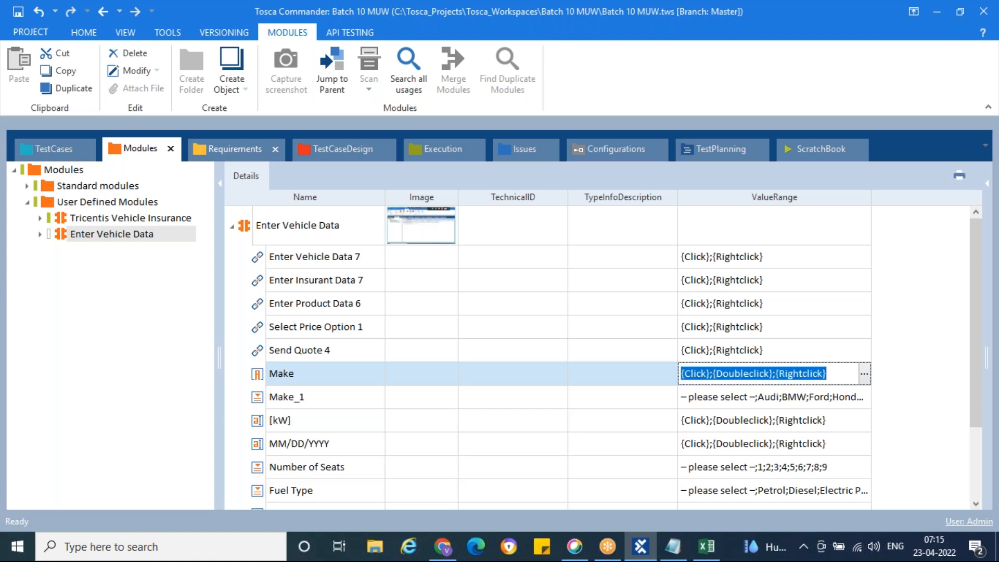
{"action": "key", "text": "alt+Tab"}
{"action": "key", "text": "ctrl+v"}
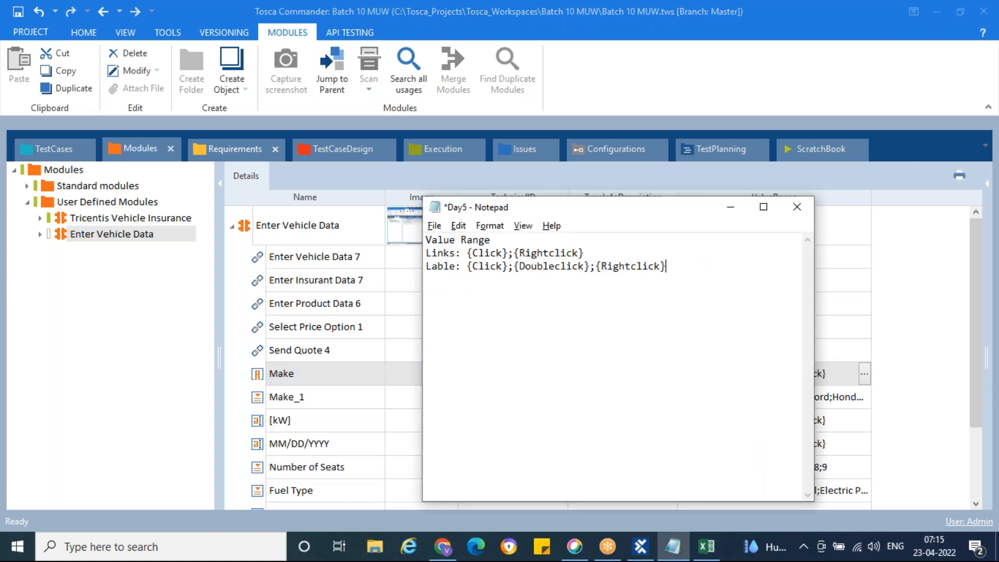
Add the note 'DropDown: List of elements present for the element when you scan'.
{"action": "key", "text": "alt+Tab"}
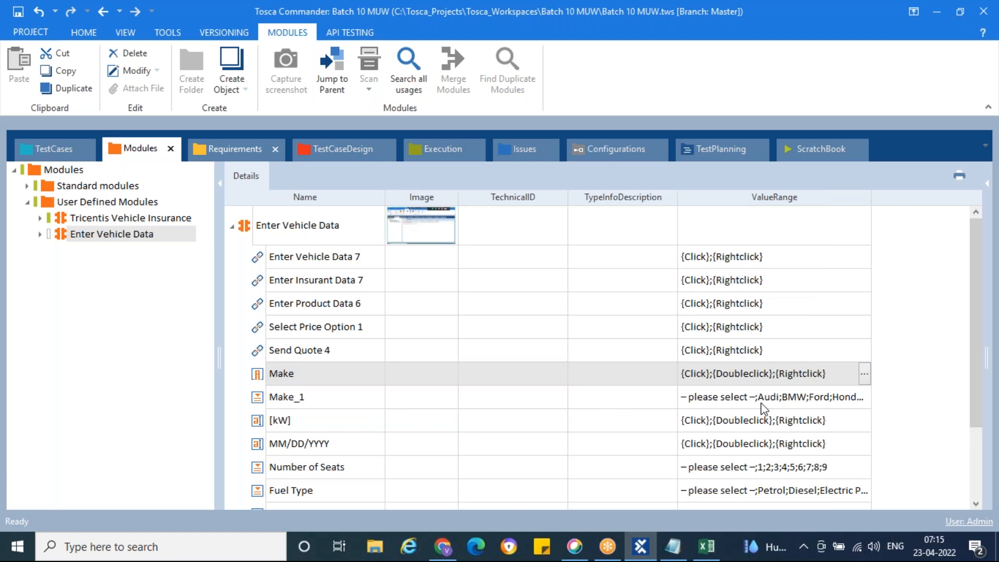
{"action": "key", "text": "alt+Tab"}
{"action": "key", "text": "Return"}
{"action": "type", "text": "DropDown: List of elem"}
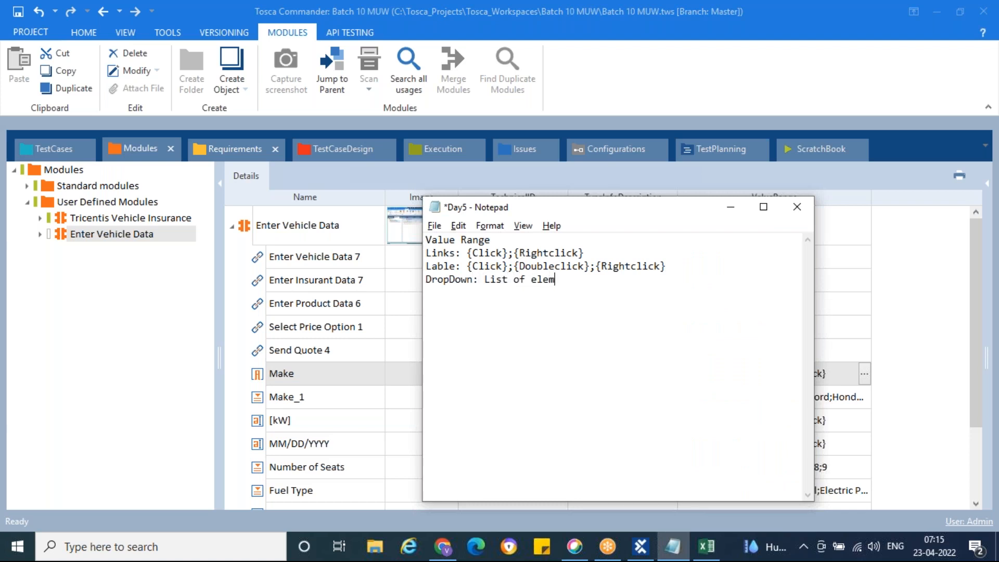
{"action": "type", "text": "ents present"}
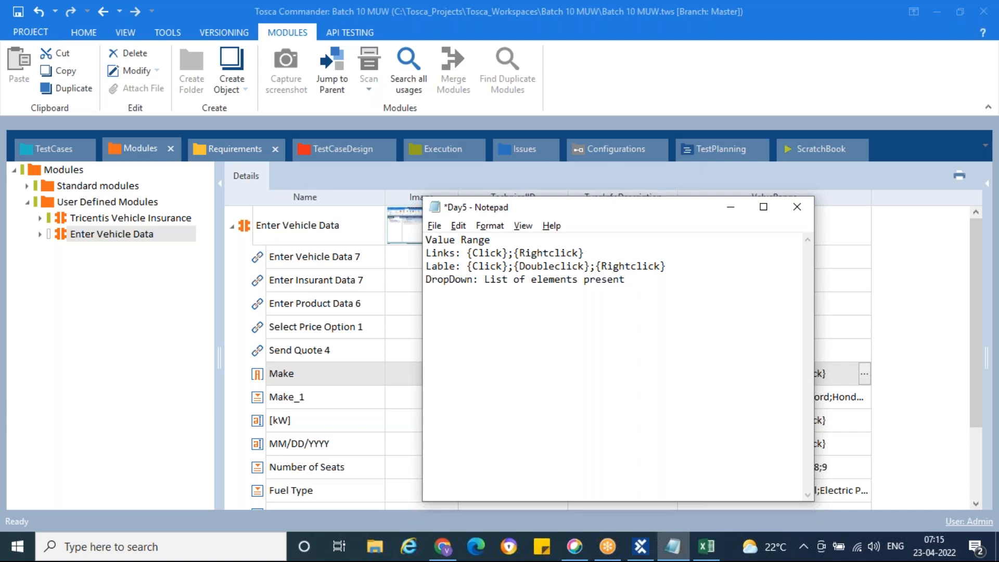
{"action": "type", "text": " for the element when you scan"}
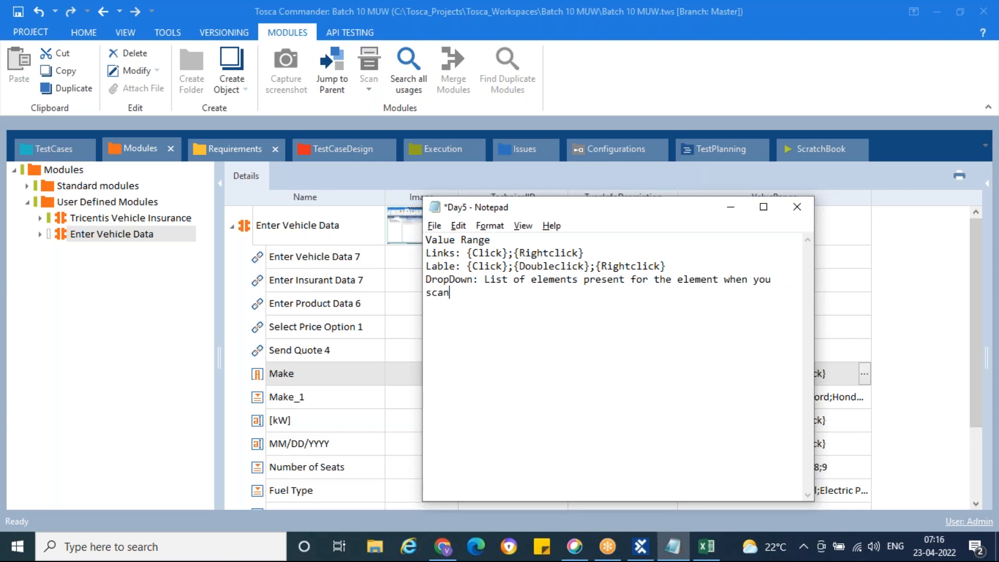
{"action": "key", "text": "BackSpace"}
{"action": "type", "text": "n"}
Start a new 'TextBox:' line in the notes.
{"action": "key", "text": "alt+Tab"}
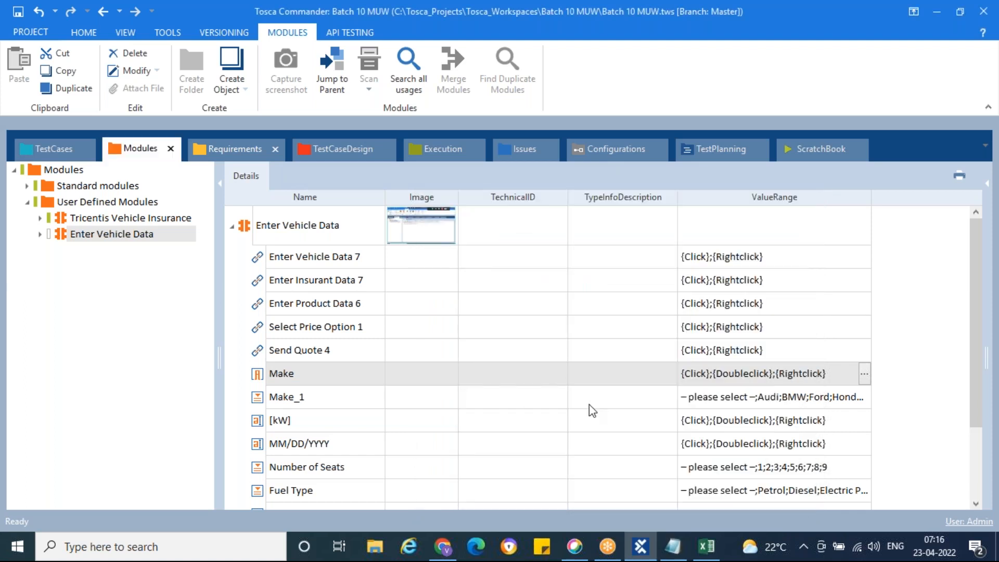
{"action": "scroll", "coordinate": [580, 434], "scroll_direction": "down", "scroll_amount": 2}
{"action": "key", "text": "alt+Tab"}
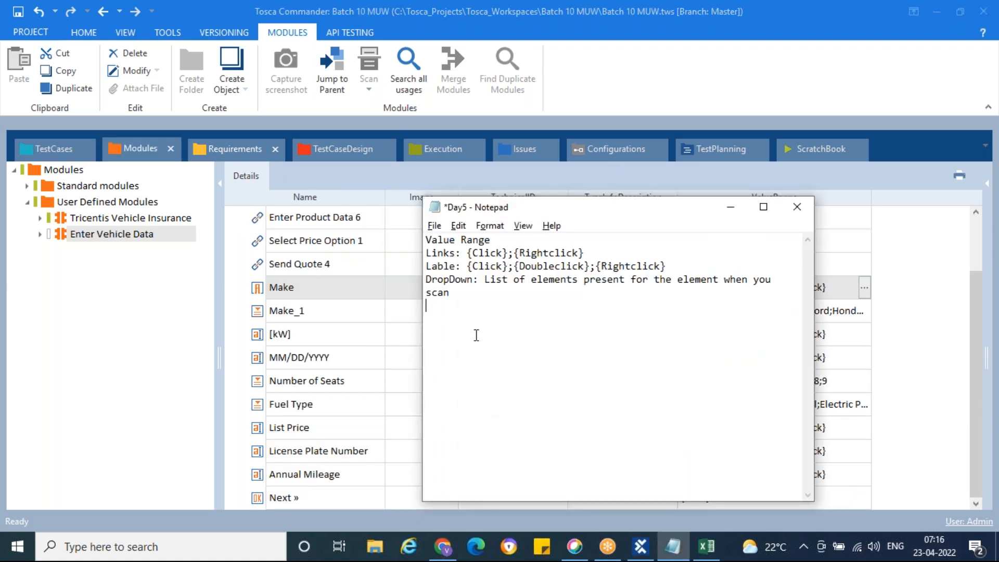
{"action": "type", "text": "TextBox:"}
Paste the [kW] value range from Tosca after TextBox: in the notes.
{"action": "key", "text": "alt+Tab"}
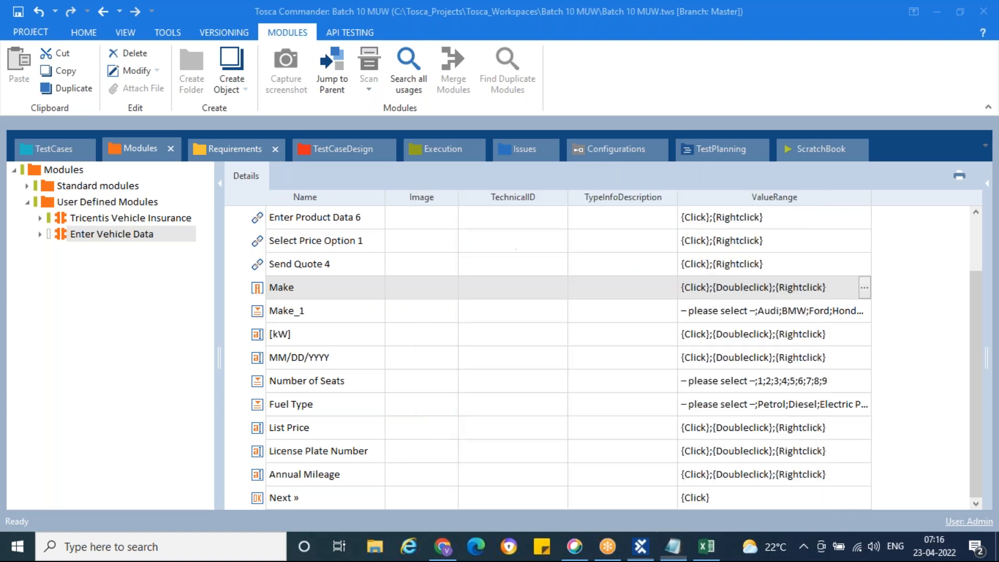
{"action": "left_click", "coordinate": [685, 334]}
{"action": "left_click_drag", "start_coordinate": [789, 334], "coordinate": [821, 334]}
{"action": "key", "text": "ctrl+a"}
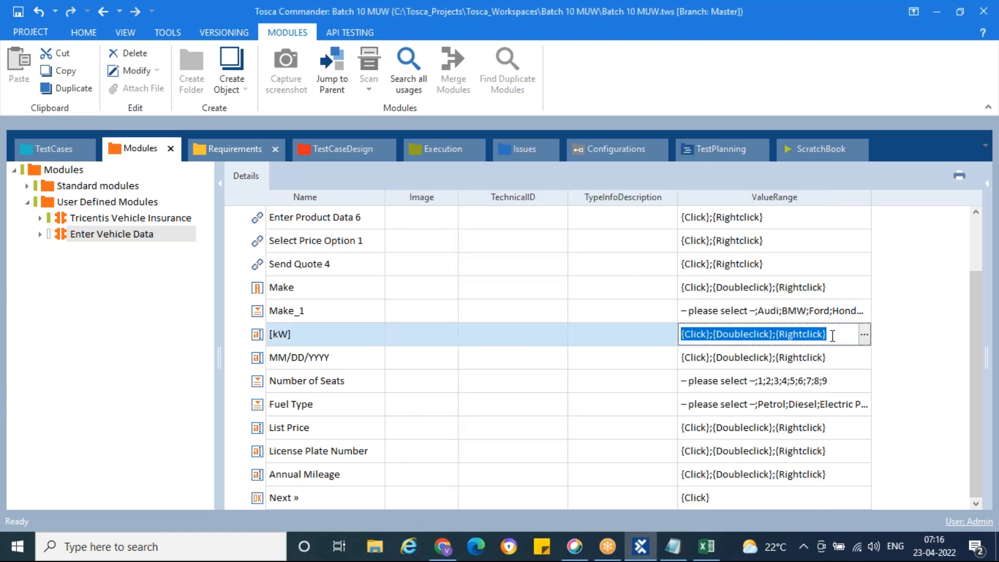
{"action": "key", "text": "alt+Tab"}
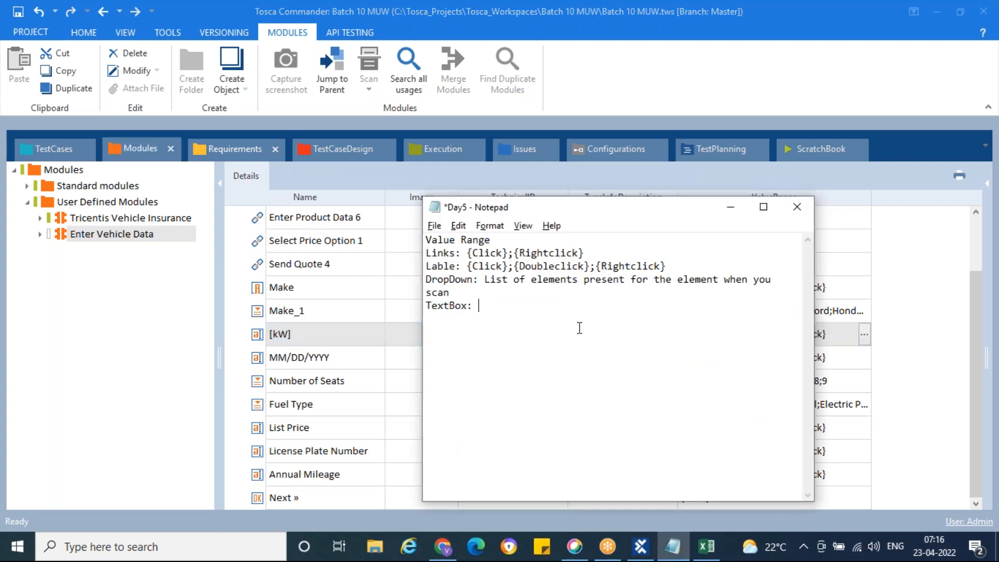
{"action": "key", "text": "ctrl+v"}
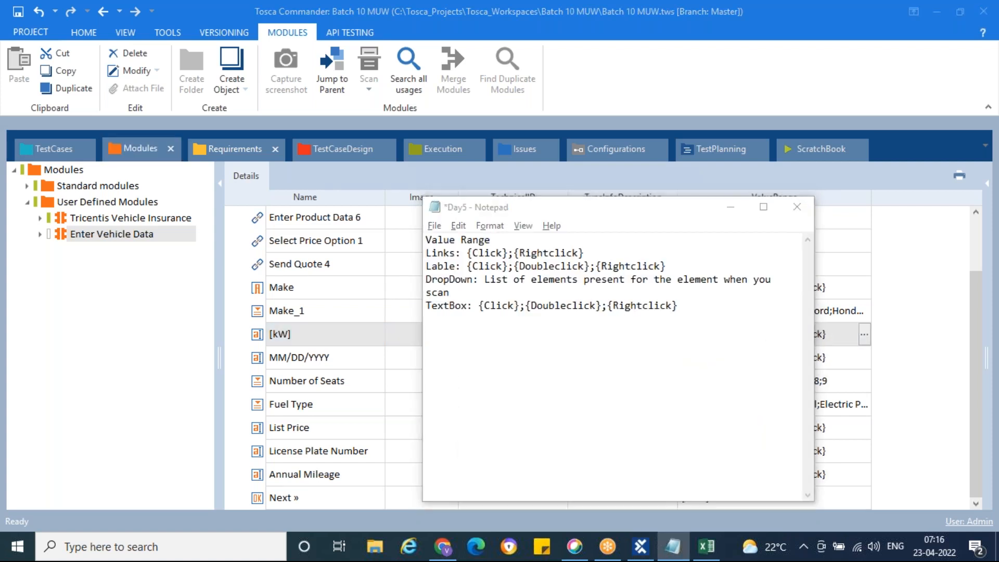
{"action": "key", "text": "alt+Tab"}
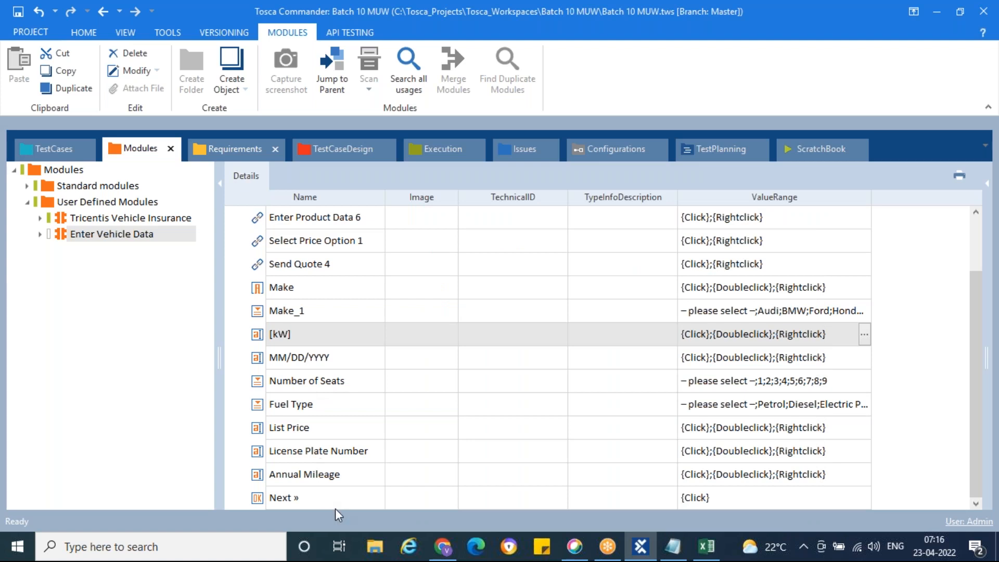
{"action": "key", "text": "alt+Tab"}
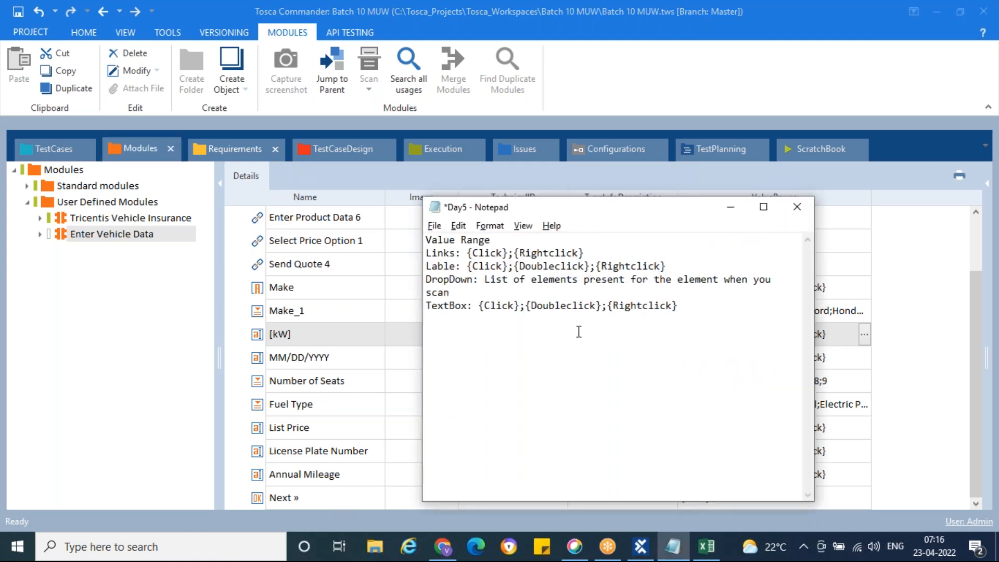
Add a 'Button:' line with the Next » value range {Click}.
{"action": "key", "text": "Return"}
{"action": "type", "text": "Button:"}
{"action": "key", "text": "alt+Tab"}
{"action": "left_click", "coordinate": [738, 498]}
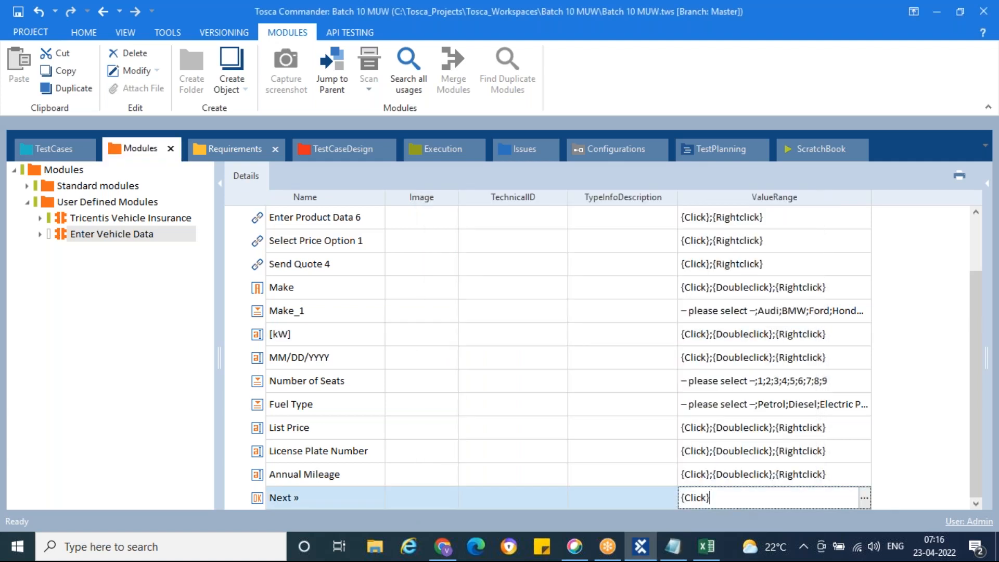
{"action": "key", "text": "ctrl+a"}
{"action": "key", "text": "ctrl+c"}
{"action": "key", "text": "alt+Tab"}
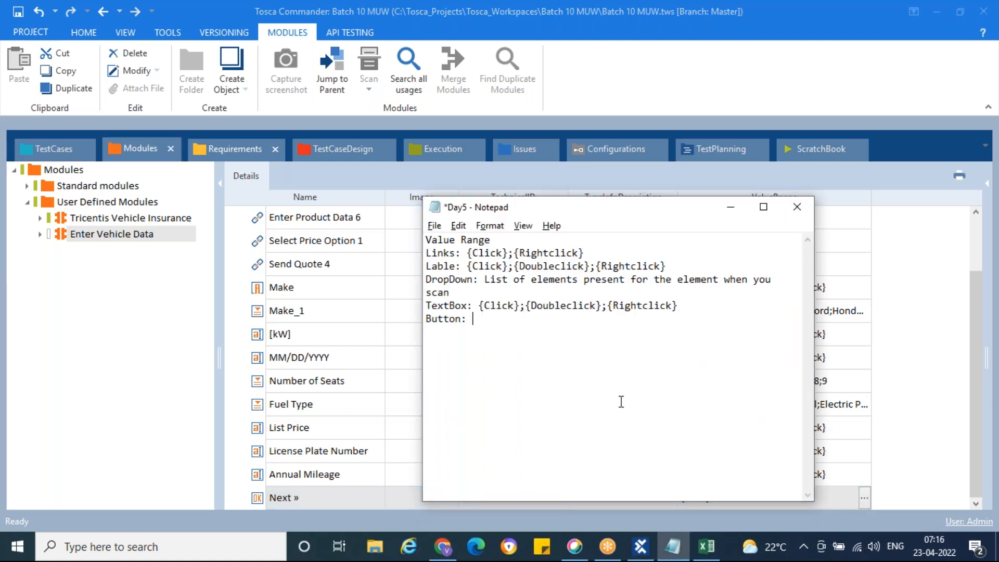
{"action": "key", "text": "ctrl+v"}
Add RadioButton {Click} and 'CheckBox: True;False' lines, save the notes and minimize Notepad.
{"action": "key", "text": "Return"}
{"action": "type", "text": "RadioButt"}
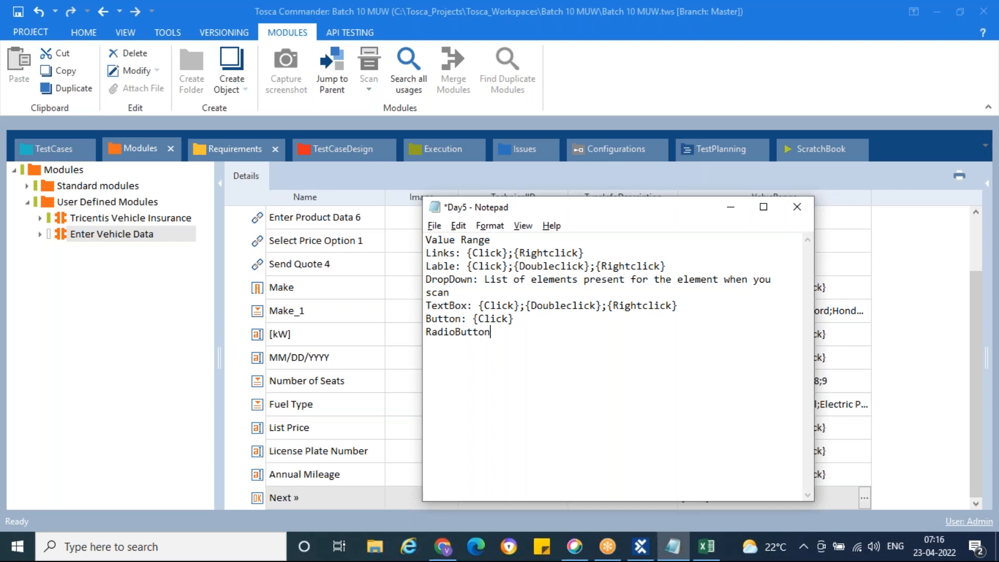
{"action": "key", "text": "ctrl+v"}
{"action": "type", "text": "CheckBo"}
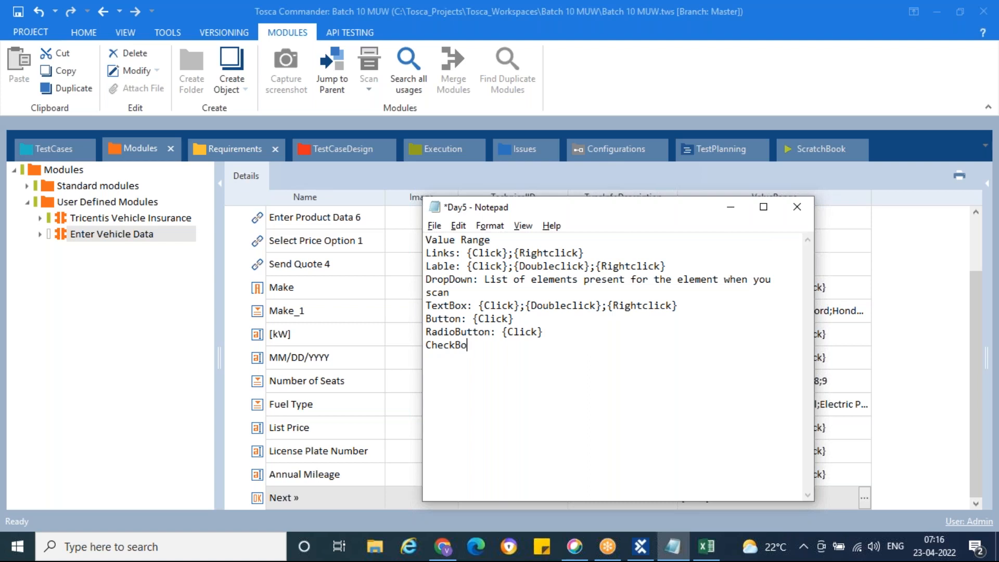
{"action": "type", "text": "x: True;False"}
{"action": "key", "text": "ctrl+s"}
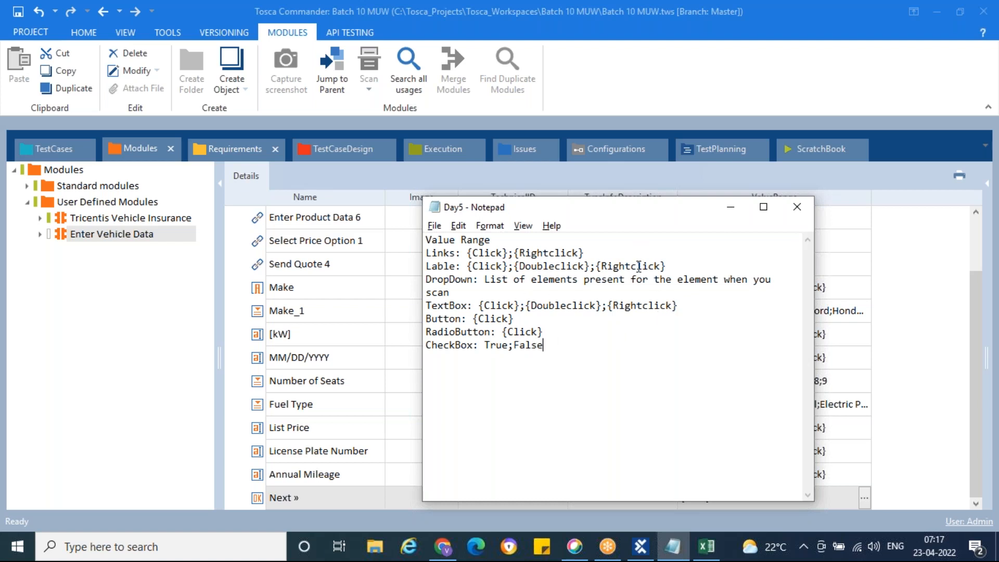
{"action": "left_click", "coordinate": [729, 209]}
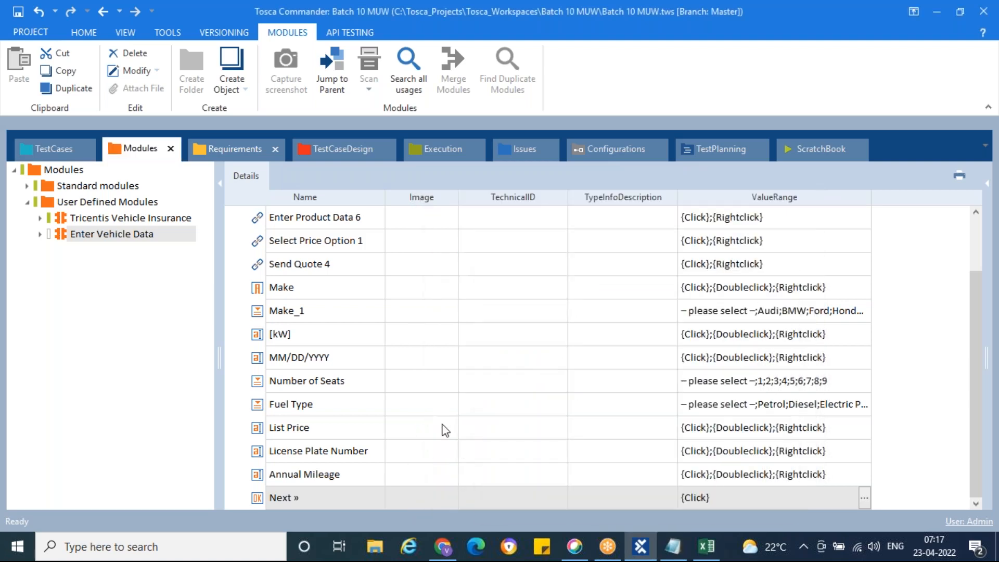
Drag Enter Vehicle Data into My First Test Case as a step, then show the browser's vehicle form.
{"action": "scroll", "coordinate": [343, 346], "scroll_direction": "up", "scroll_amount": 2}
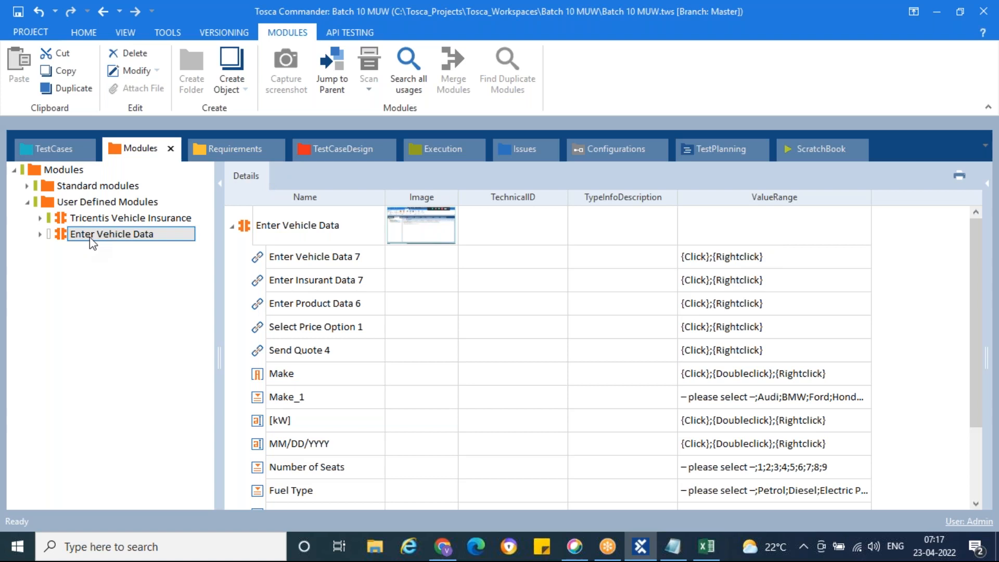
{"action": "left_click_drag", "start_coordinate": [62, 240], "coordinate": [61, 207]}
{"action": "left_click_drag", "start_coordinate": [83, 238], "coordinate": [102, 256]}
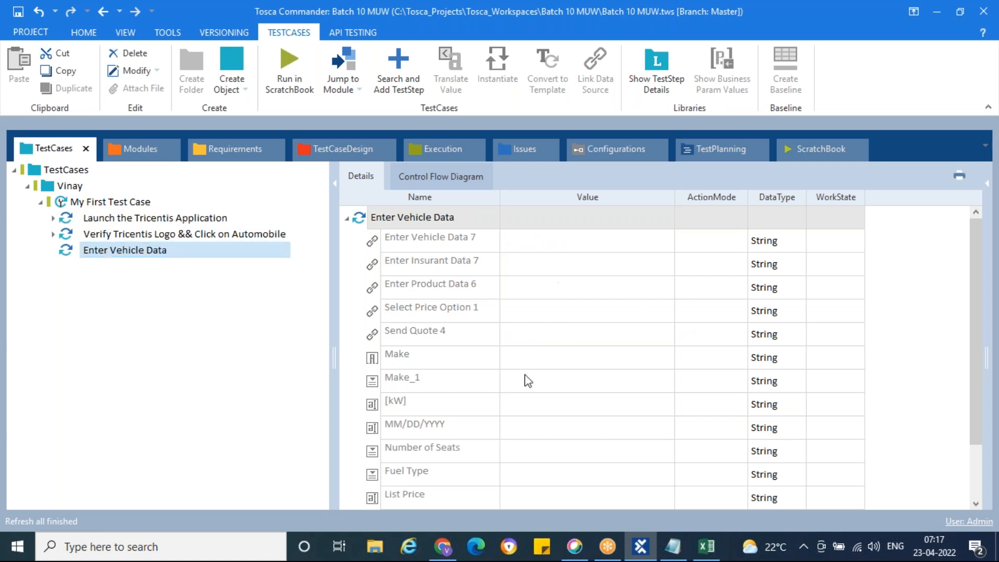
{"action": "left_click", "coordinate": [448, 553]}
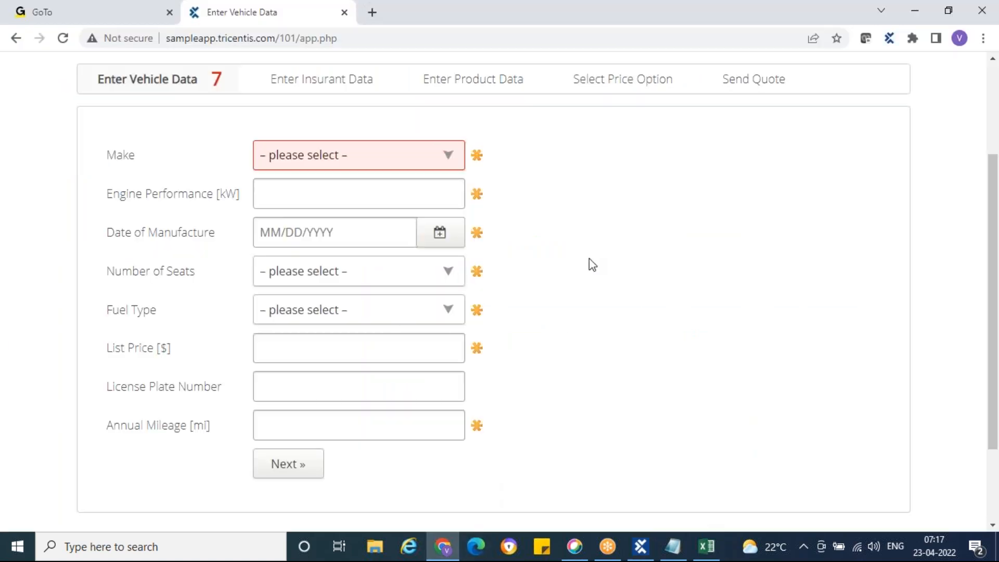
{"action": "scroll", "coordinate": [521, 271], "scroll_direction": "up", "scroll_amount": 3}
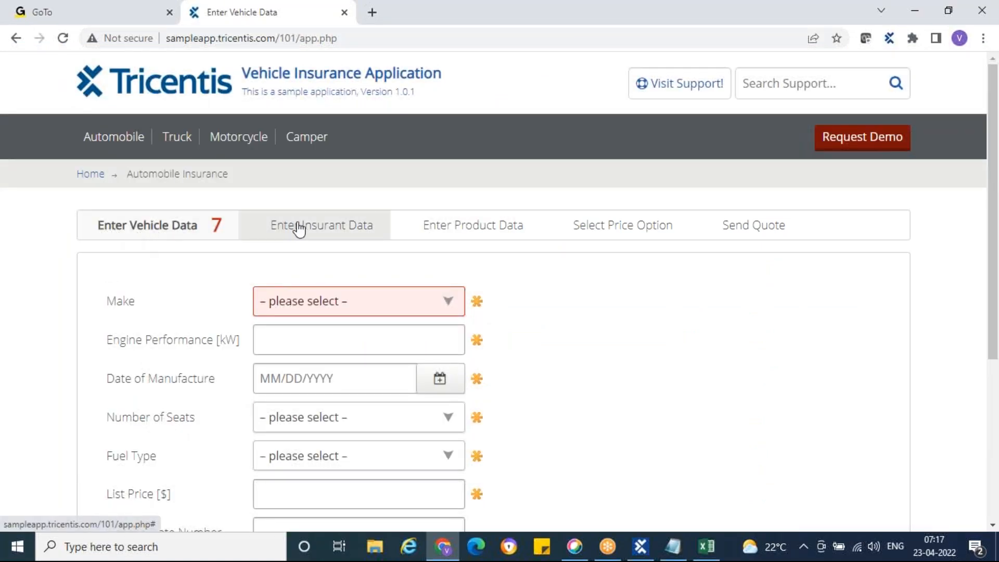
Make the Enter Vehicle Data 7 link verify Exists == True.
{"action": "left_click", "coordinate": [639, 544]}
{"action": "left_click", "coordinate": [561, 244]}
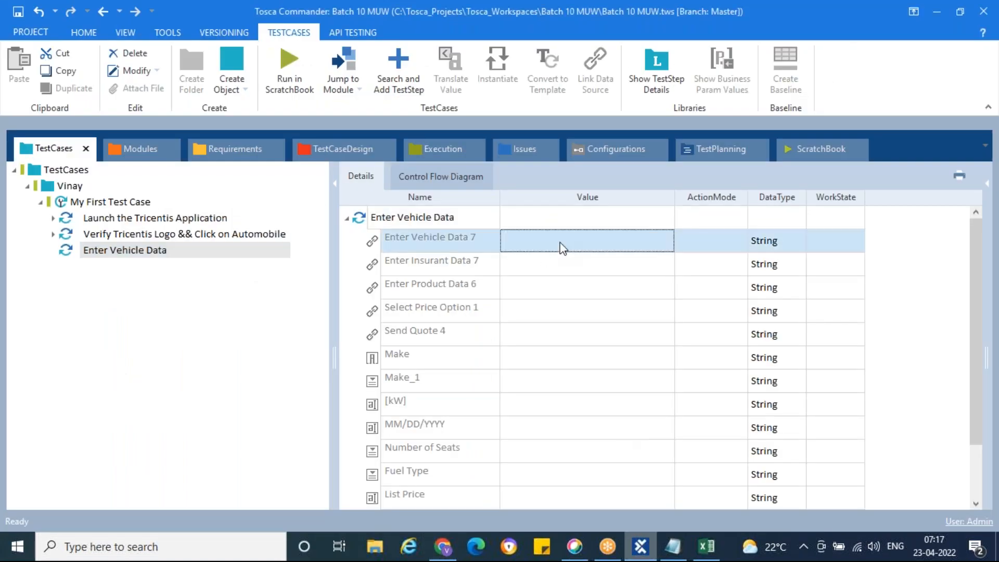
{"action": "left_click", "coordinate": [665, 242]}
{"action": "left_click", "coordinate": [665, 241]}
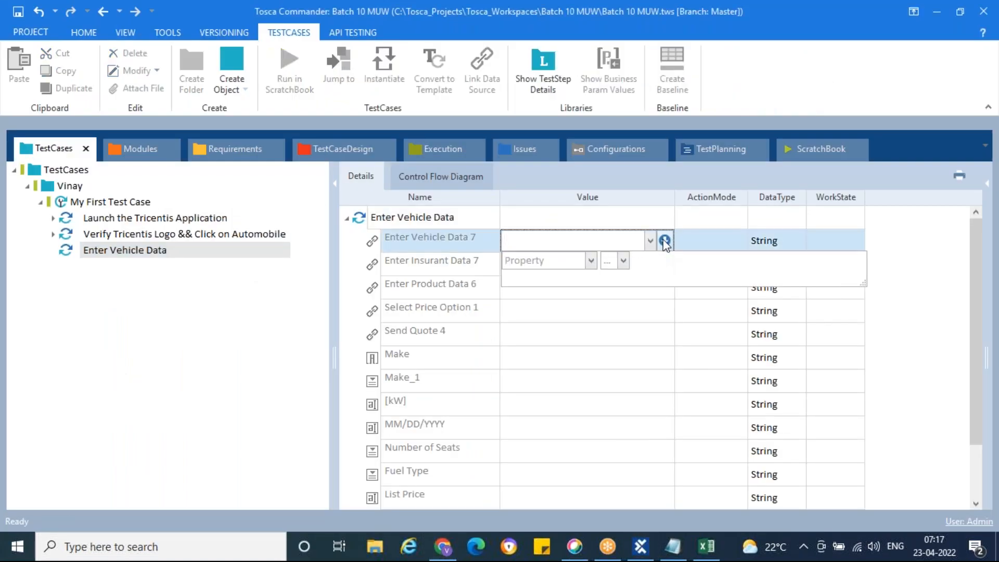
{"action": "left_click", "coordinate": [585, 266]}
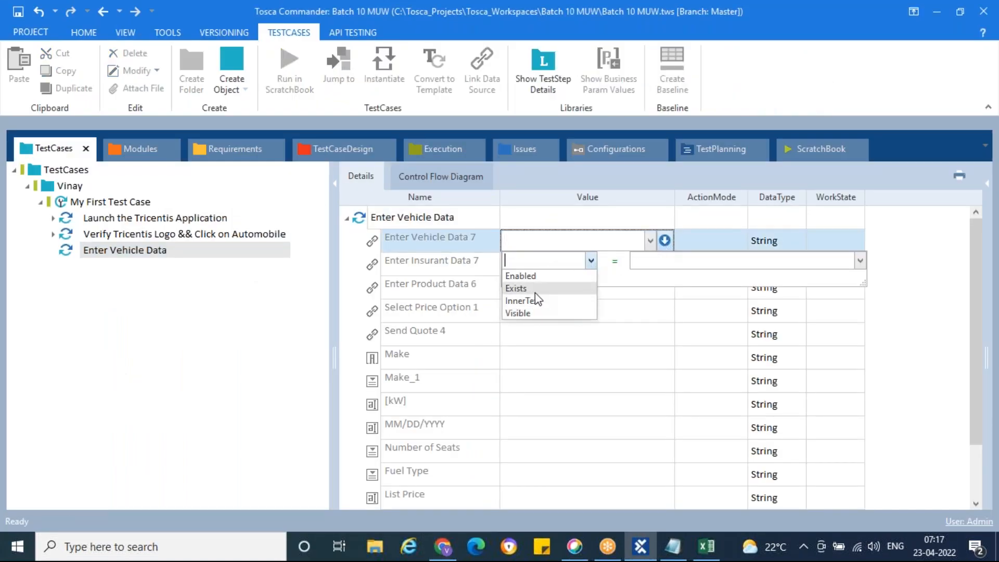
{"action": "left_click", "coordinate": [535, 293]}
{"action": "left_click", "coordinate": [652, 260]}
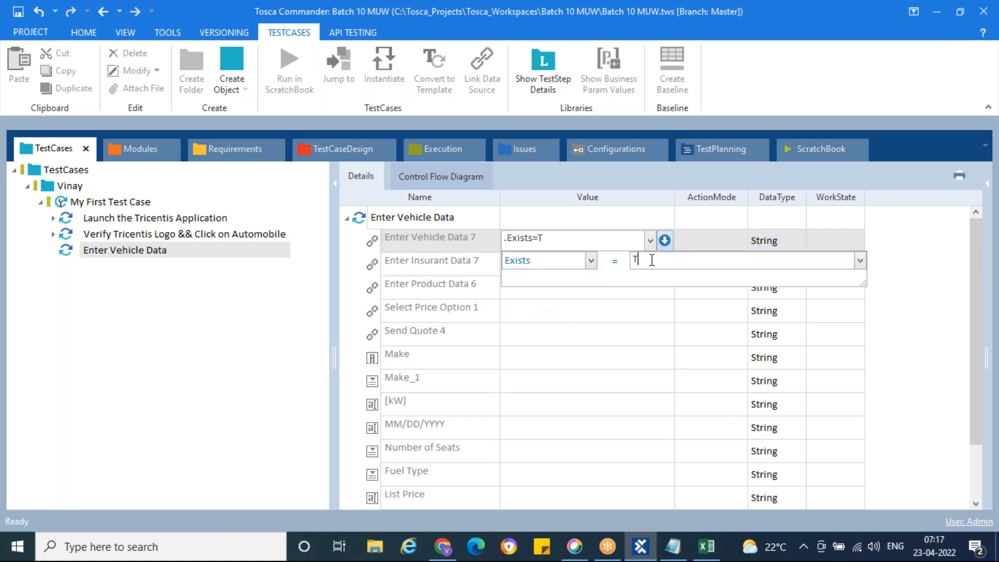
{"action": "type", "text": "True"}
{"action": "left_click", "coordinate": [736, 249]}
{"action": "left_click", "coordinate": [739, 241]}
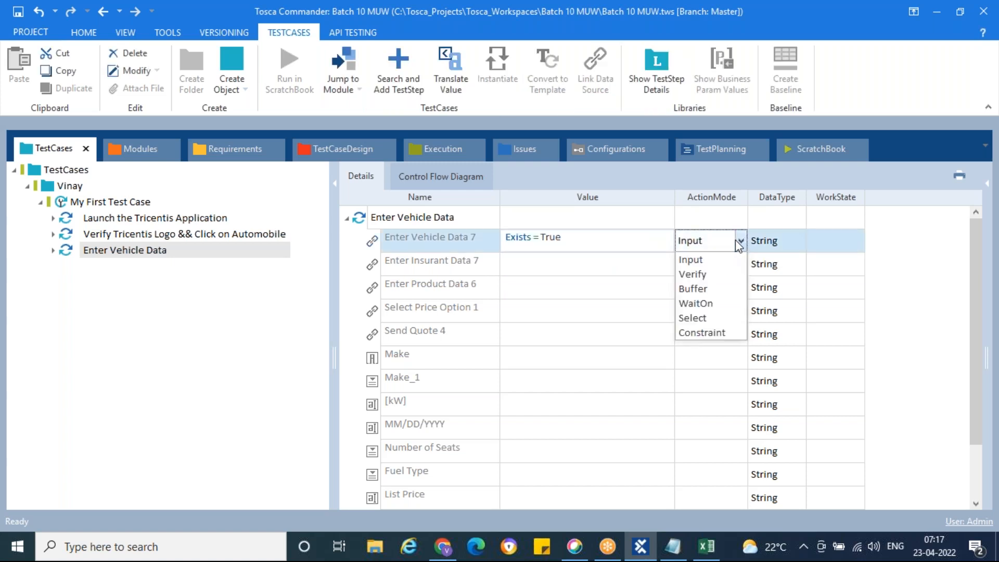
{"action": "left_click", "coordinate": [705, 276]}
Make the Enter Insurant Data 7 link verify Exists == True.
{"action": "left_click", "coordinate": [602, 266]}
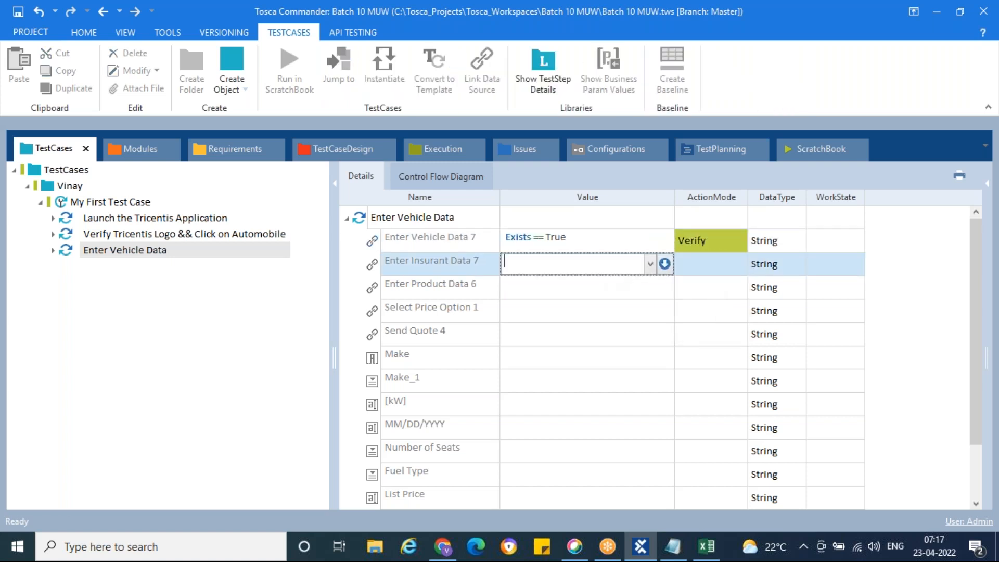
{"action": "left_click", "coordinate": [664, 264]}
{"action": "left_click", "coordinate": [591, 284]}
{"action": "left_click", "coordinate": [548, 310]}
{"action": "left_click", "coordinate": [663, 286]}
{"action": "type", "text": "True"}
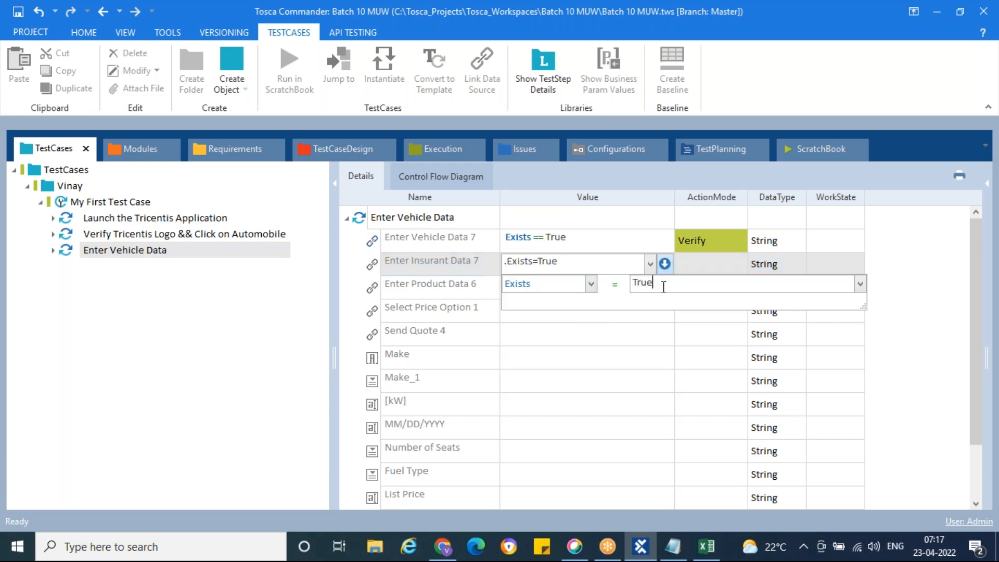
{"action": "left_click", "coordinate": [696, 265]}
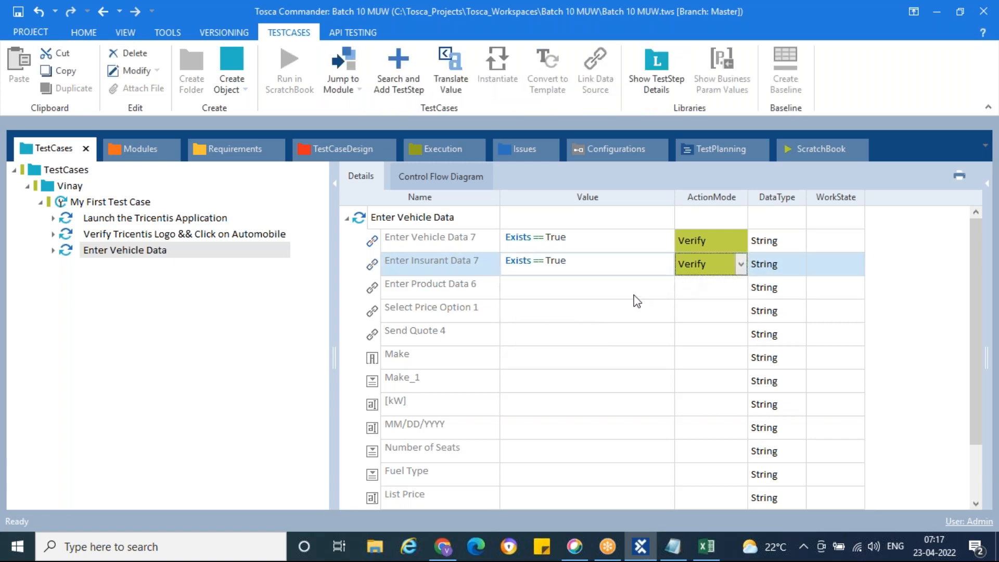
Set Enter Product Data 6 to verify Exists with the value typed as 'Trye'.
{"action": "left_click", "coordinate": [651, 294]}
{"action": "left_click", "coordinate": [650, 288]}
{"action": "left_click", "coordinate": [591, 307]}
{"action": "left_click", "coordinate": [520, 330]}
{"action": "left_click", "coordinate": [649, 305]}
{"action": "type", "text": "Trye"}
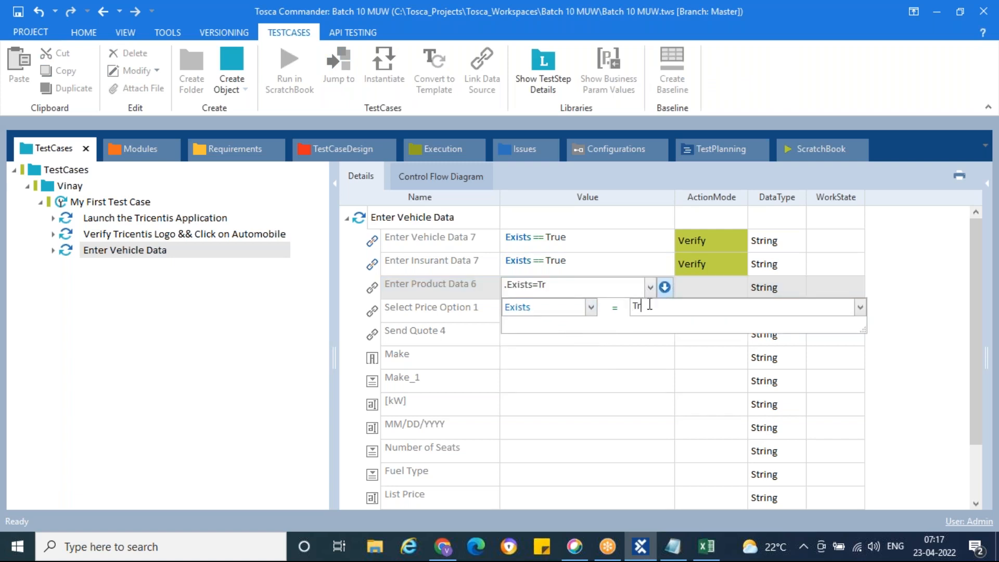
{"action": "left_click", "coordinate": [708, 296]}
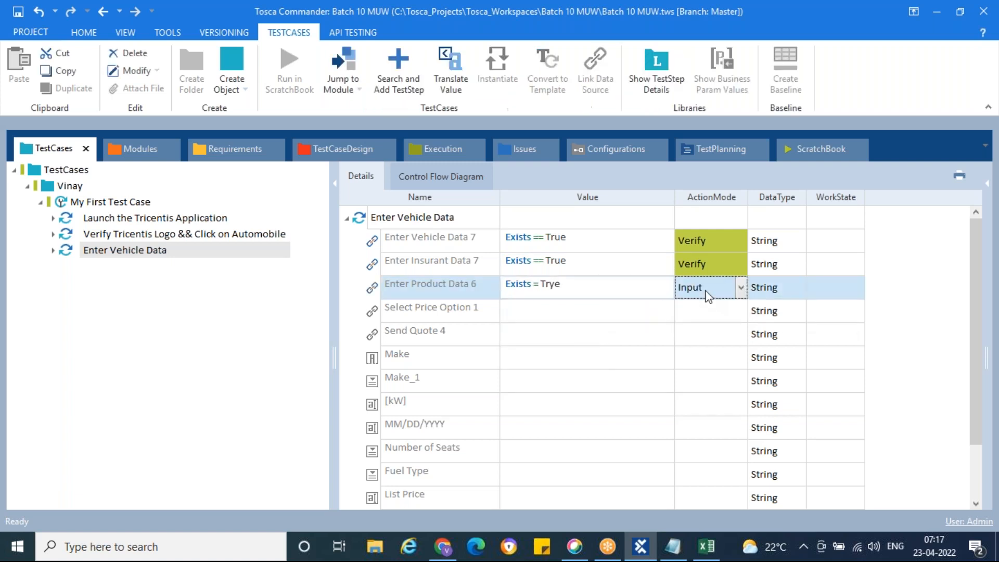
{"action": "key", "text": "v"}
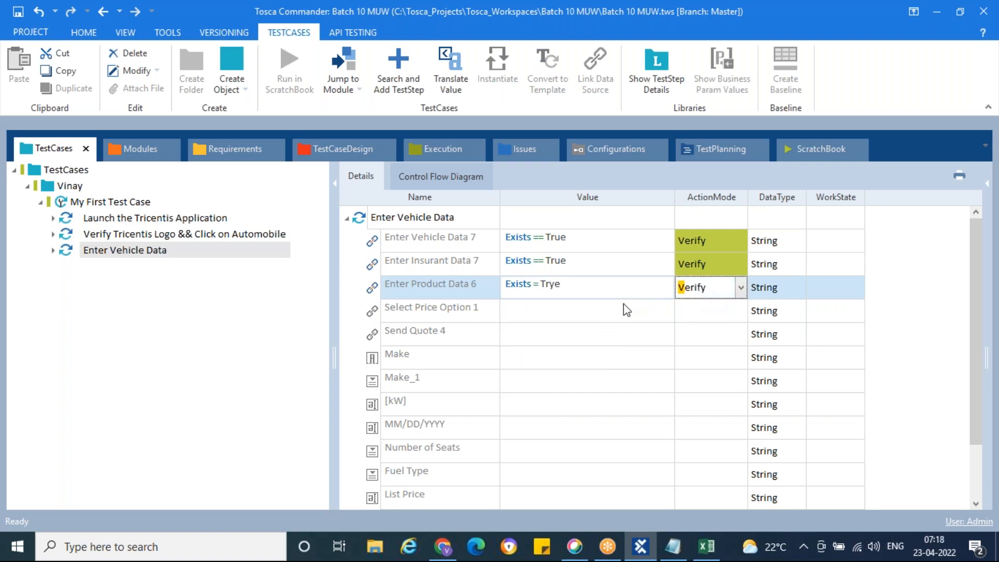
{"action": "left_click", "coordinate": [664, 315]}
Make Select Price Option 1 verify Exists == True, correcting the 'Trye' typo.
{"action": "left_click", "coordinate": [666, 318]}
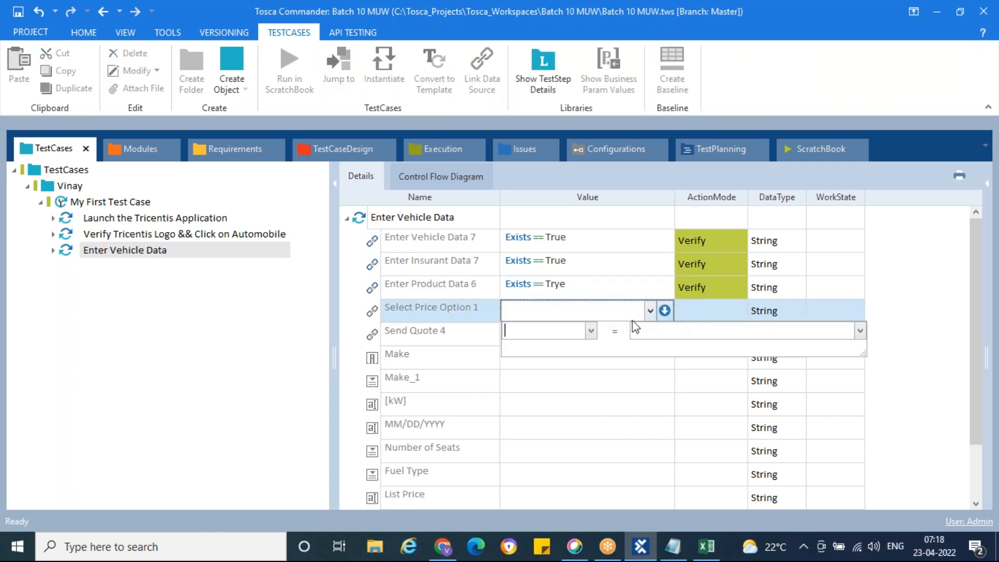
{"action": "left_click", "coordinate": [591, 332]}
{"action": "left_click", "coordinate": [564, 359]}
{"action": "left_click", "coordinate": [676, 331]}
{"action": "type", "text": "Trye"}
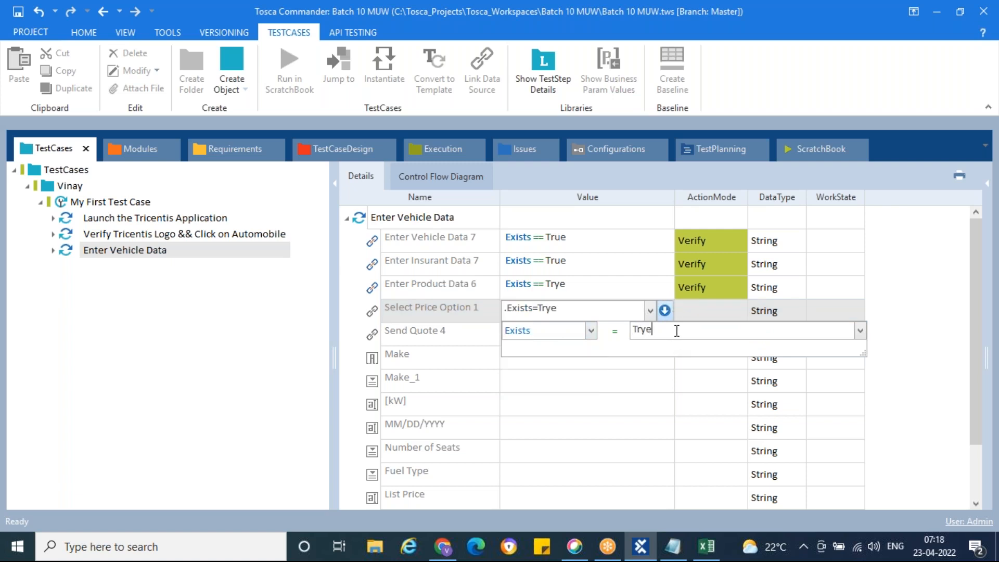
{"action": "key", "text": "BackSpace"}
{"action": "key", "text": "BackSpace"}
{"action": "type", "text": "ue"}
{"action": "left_click", "coordinate": [705, 307]}
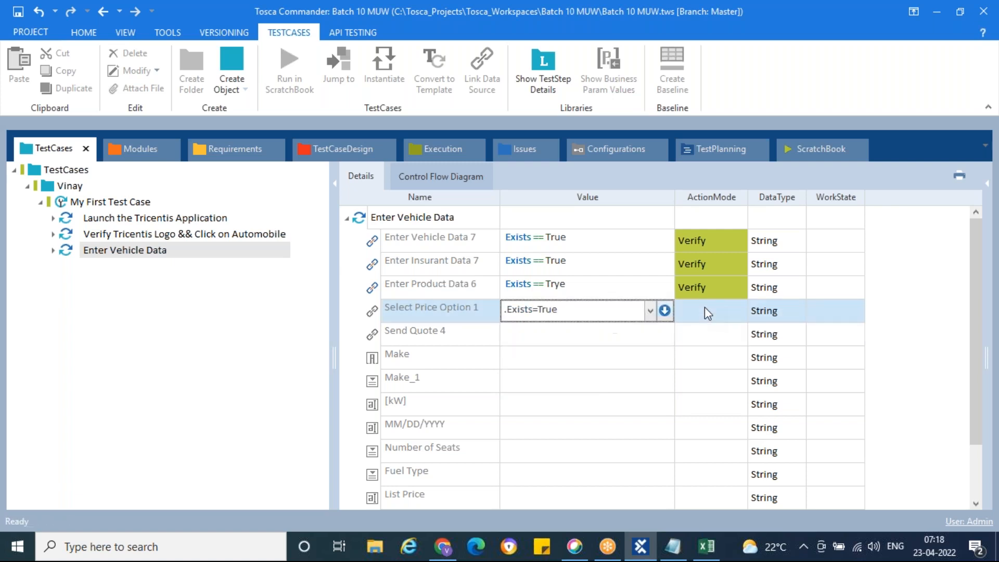
Make the Send Quote 4 link verify Exists == True.
{"action": "left_click", "coordinate": [637, 338]}
{"action": "left_click", "coordinate": [664, 335]}
{"action": "left_click", "coordinate": [591, 355]}
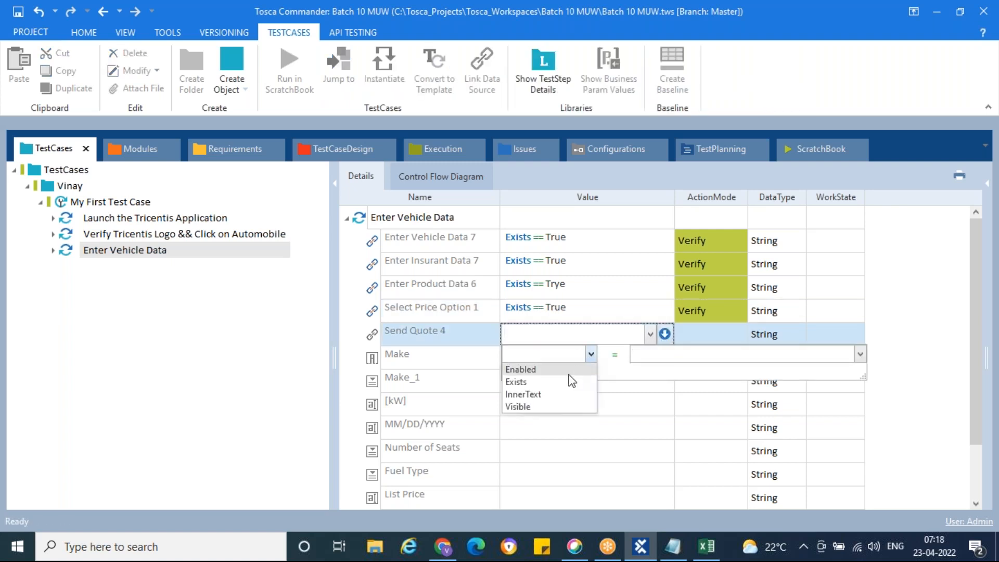
{"action": "left_click", "coordinate": [560, 382]}
{"action": "left_click", "coordinate": [652, 359]}
{"action": "type", "text": "True"}
{"action": "left_click", "coordinate": [708, 332]}
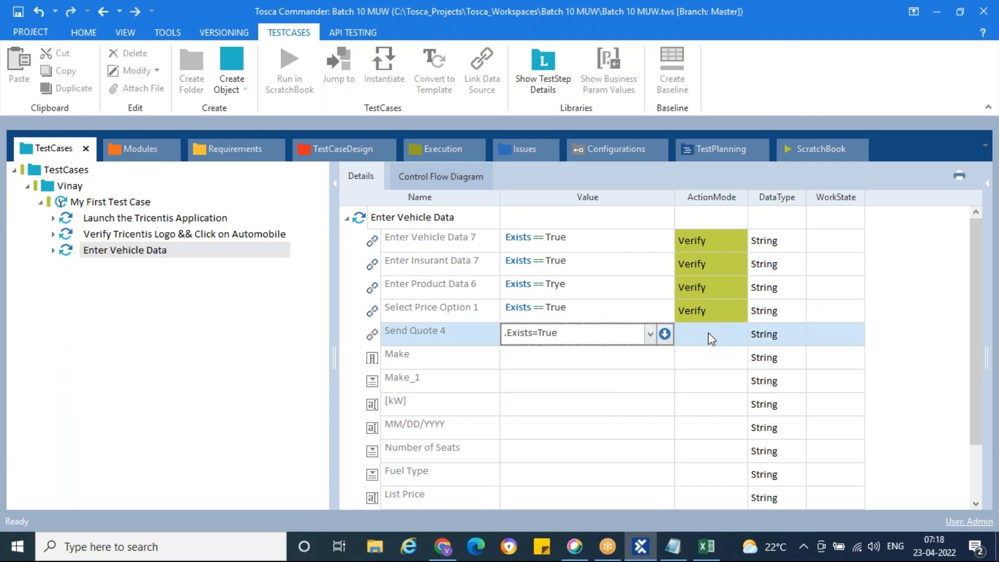
{"action": "left_click", "coordinate": [623, 365]}
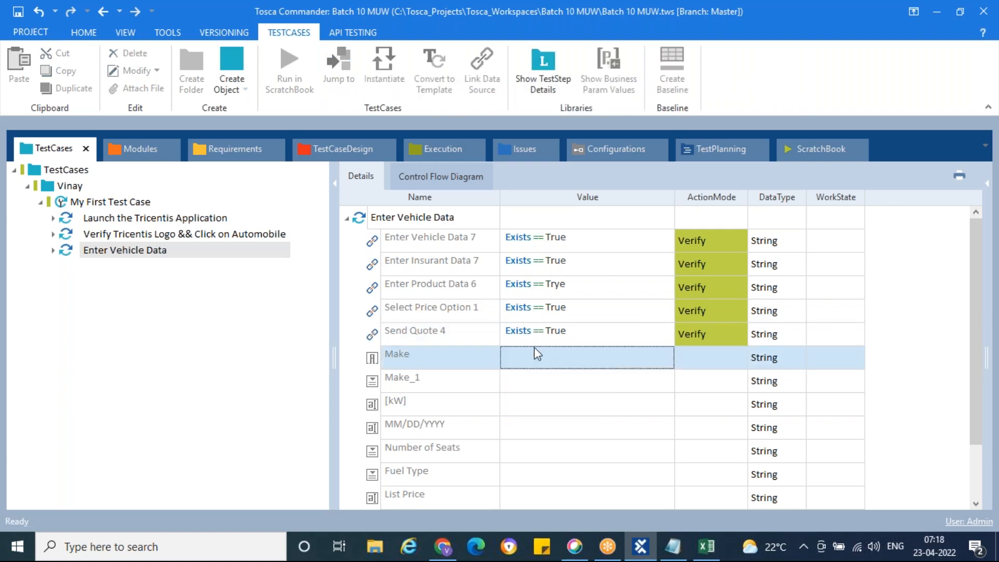
{"action": "left_click", "coordinate": [420, 222]}
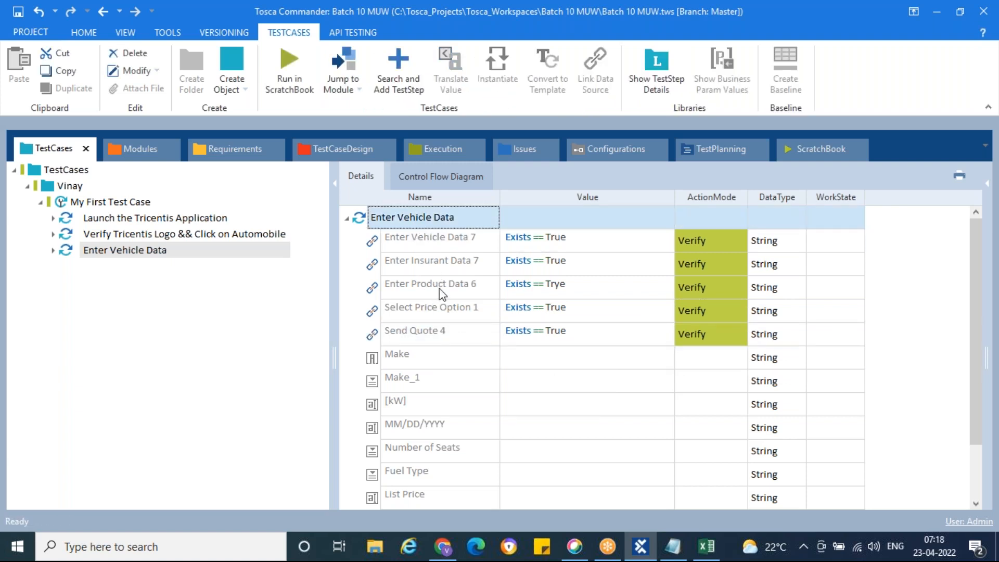
{"action": "scroll", "coordinate": [439, 288], "scroll_direction": "down", "scroll_amount": 1}
Check the Automobile step's expected result (E7) and step 4 (D8) in Excel, then bring Chrome's form forward.
{"action": "left_click", "coordinate": [707, 546]}
{"action": "left_click", "coordinate": [406, 313]}
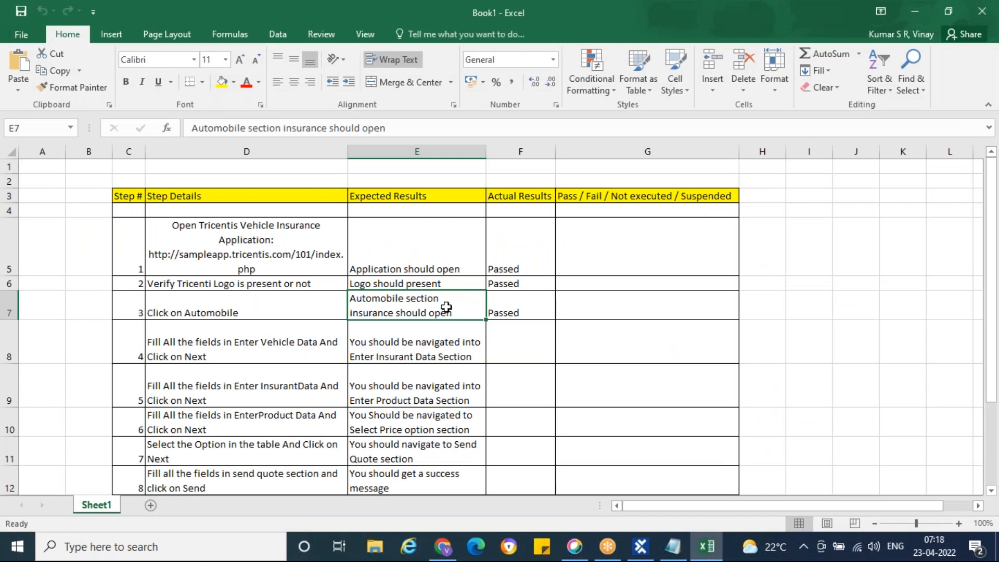
{"action": "left_click", "coordinate": [443, 547]}
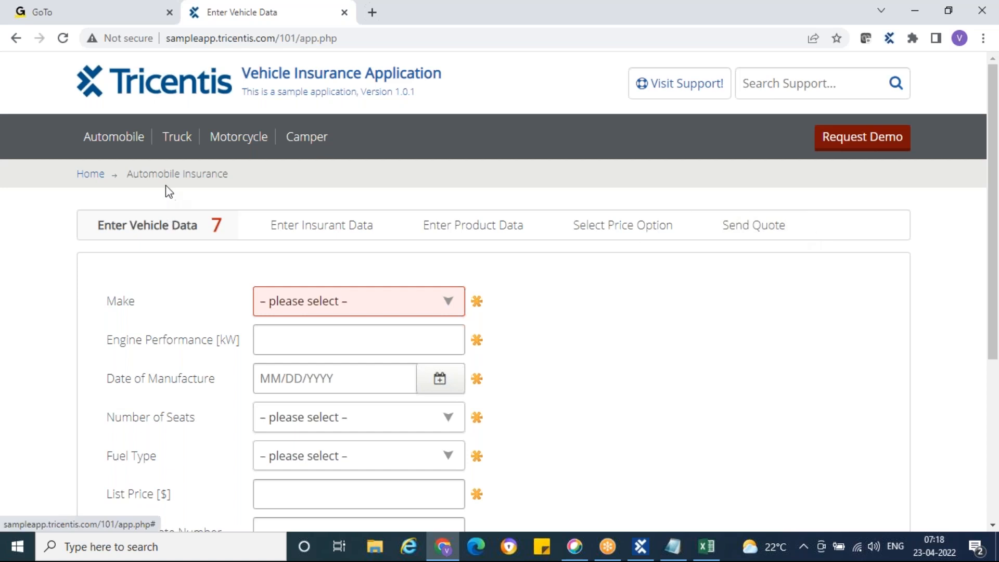
{"action": "left_click", "coordinate": [706, 549]}
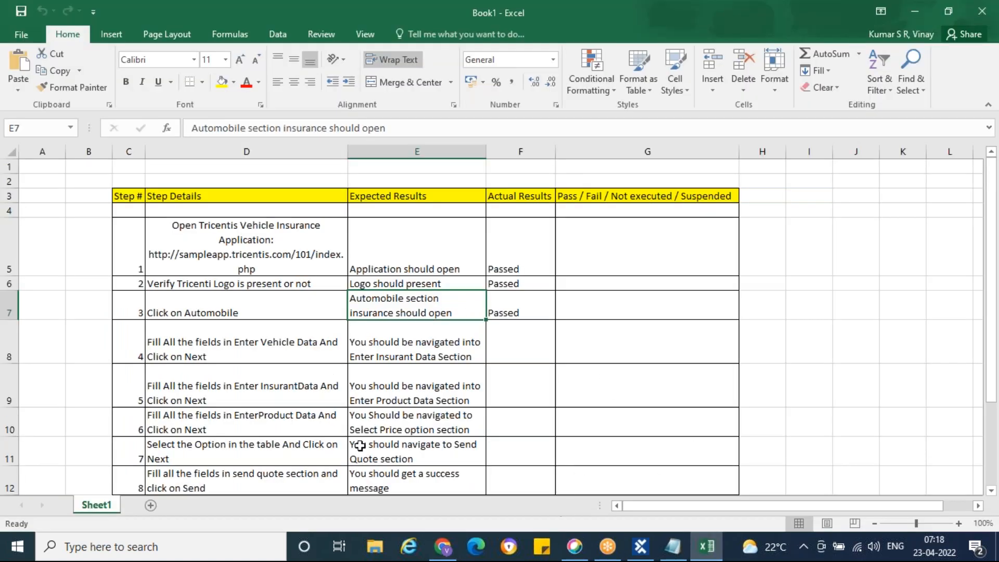
{"action": "left_click", "coordinate": [204, 346]}
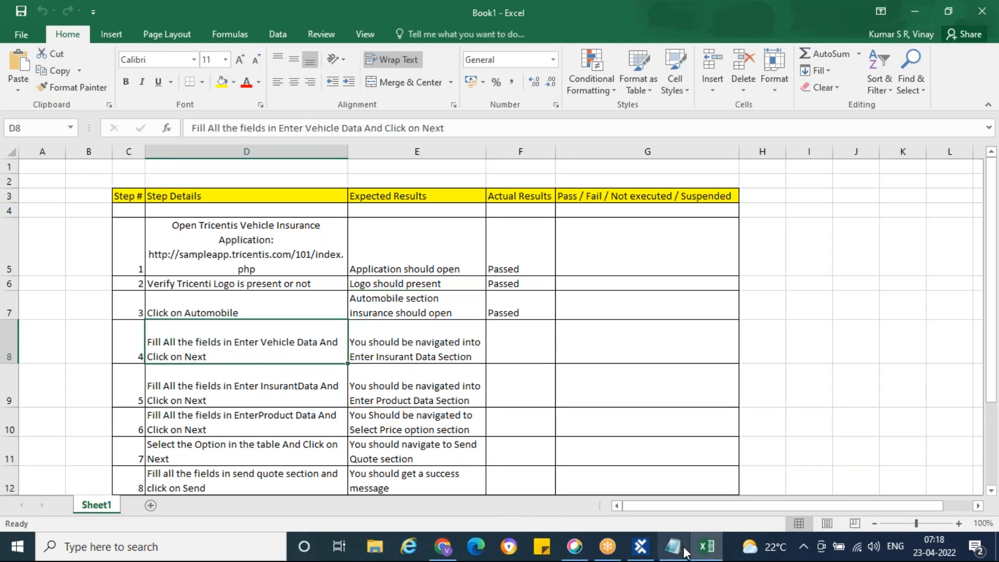
{"action": "left_click", "coordinate": [641, 546]}
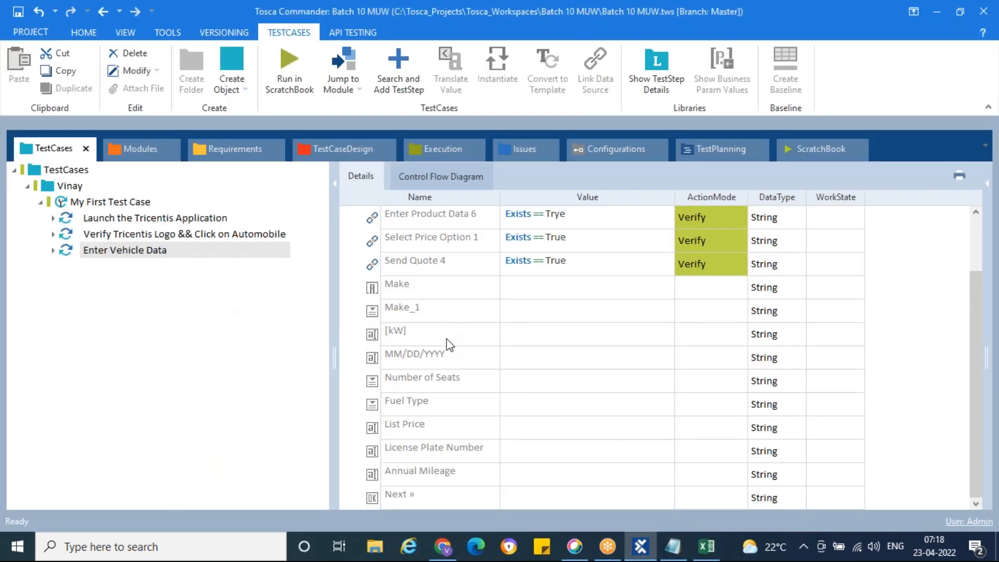
{"action": "left_click", "coordinate": [443, 547]}
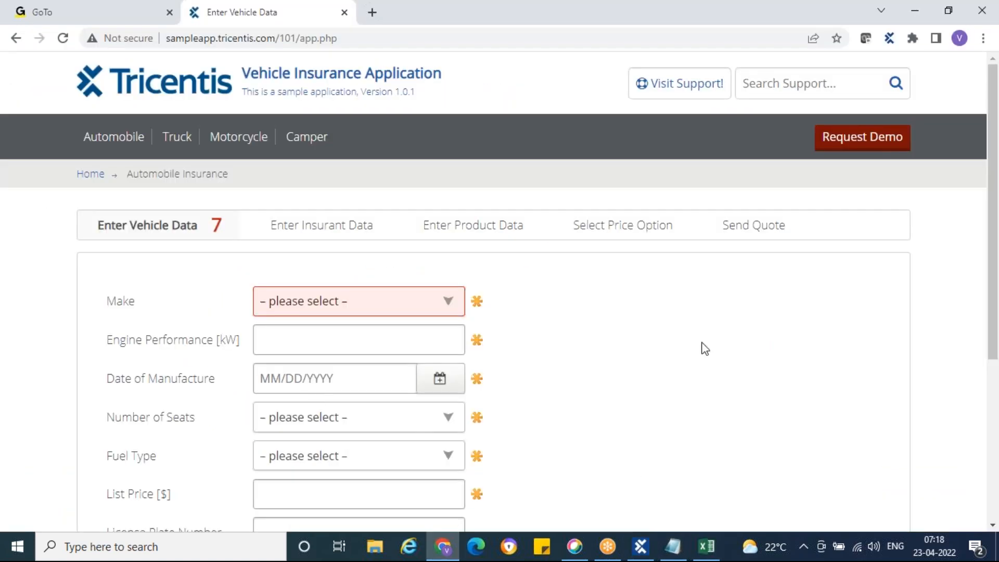
Scroll through the empty Enter Vehicle Data form, then return to Tosca Commander.
{"action": "scroll", "coordinate": [705, 348], "scroll_direction": "down", "scroll_amount": 1}
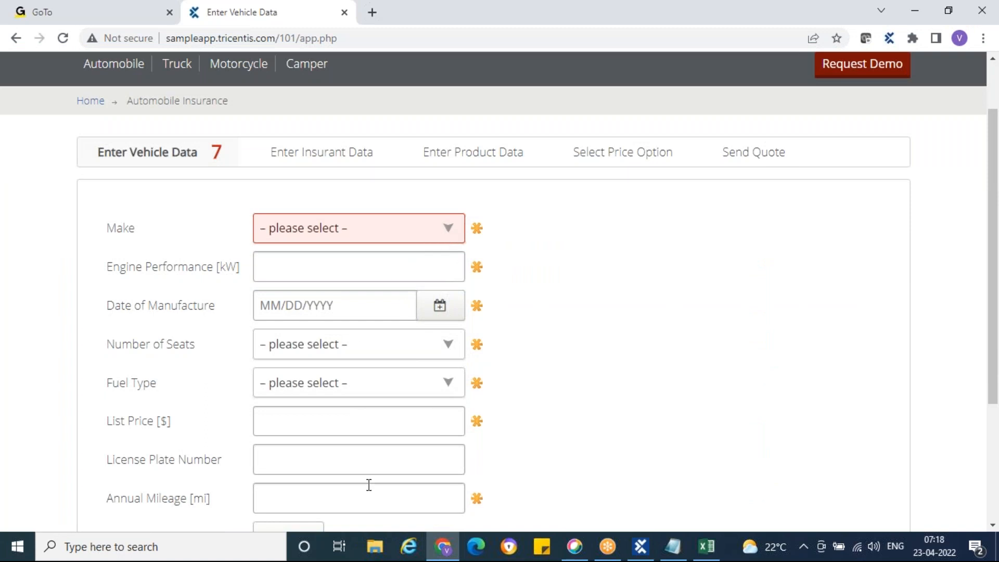
{"action": "scroll", "coordinate": [373, 415], "scroll_direction": "down", "scroll_amount": 1}
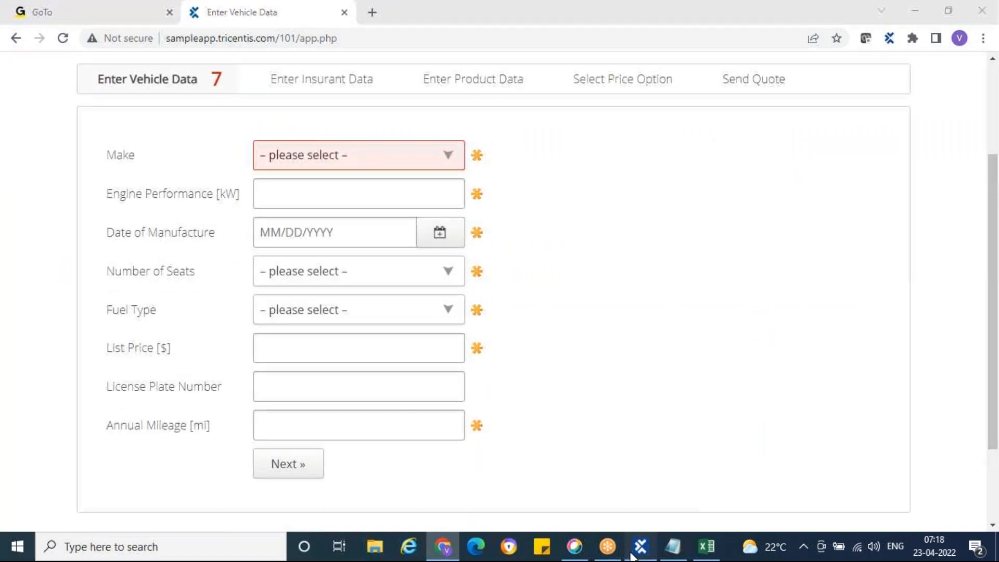
{"action": "left_click", "coordinate": [641, 547]}
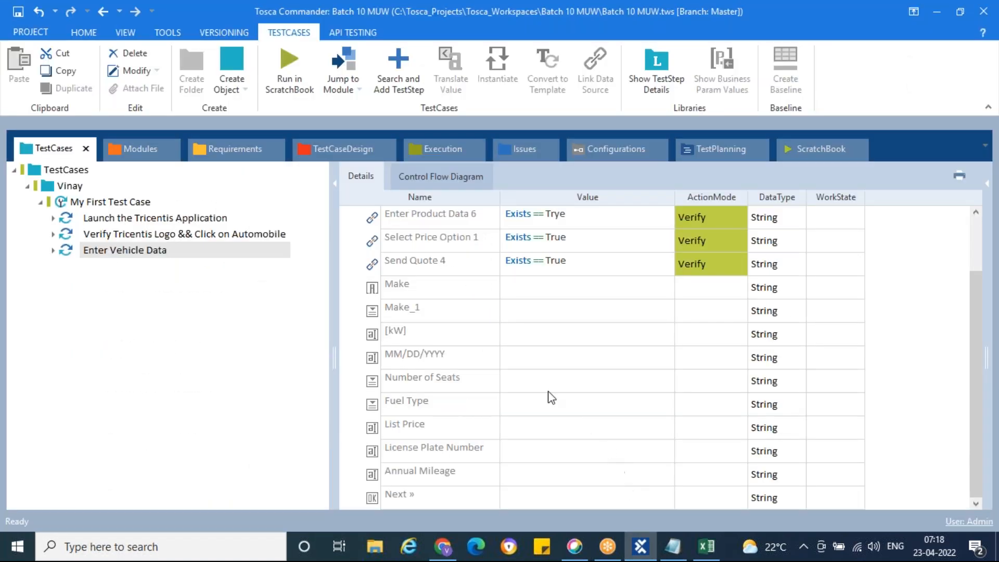
Set Make to Toyota, performance 1234 kW, date 04/21/2021, 5 seats and Diesel fuel.
{"action": "left_click", "coordinate": [371, 319]}
{"action": "left_click", "coordinate": [555, 312]}
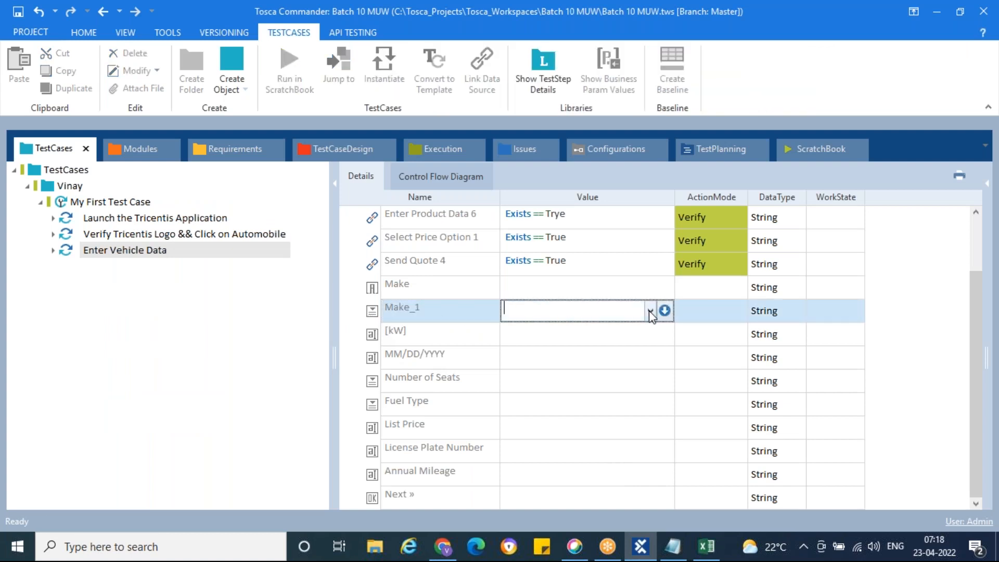
{"action": "left_click", "coordinate": [650, 313]}
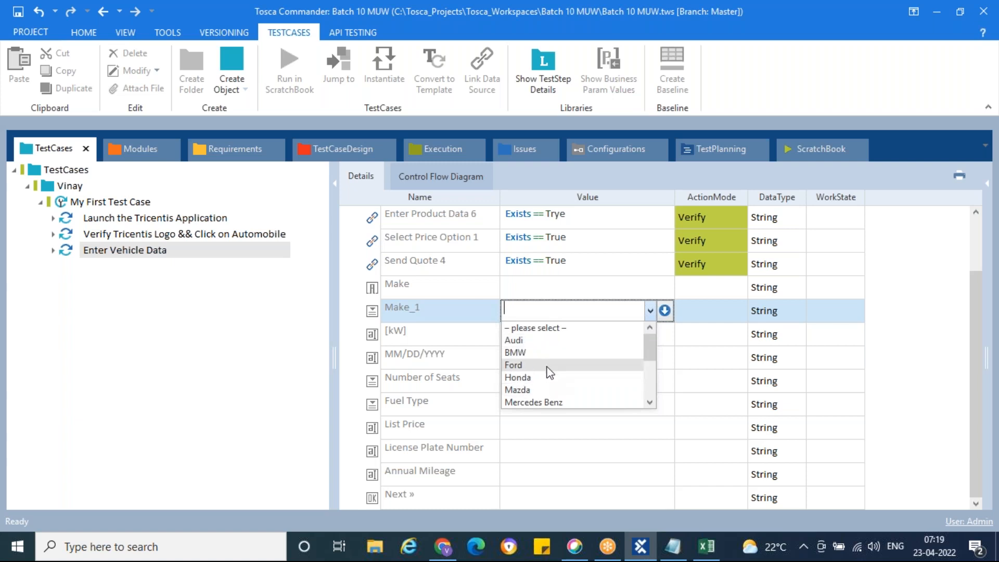
{"action": "left_click_drag", "start_coordinate": [652, 353], "coordinate": [652, 392]}
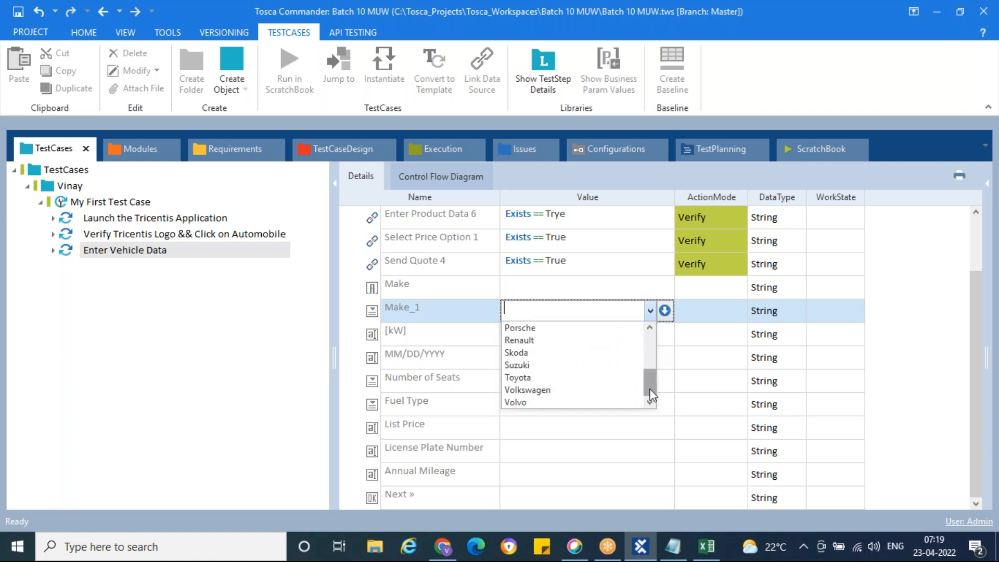
{"action": "left_click", "coordinate": [535, 375]}
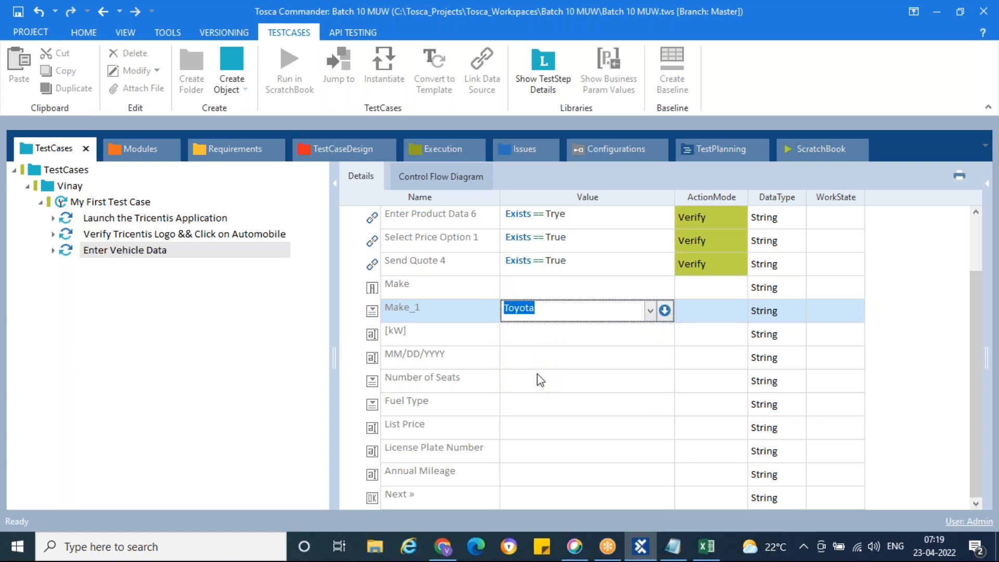
{"action": "left_click", "coordinate": [587, 335]}
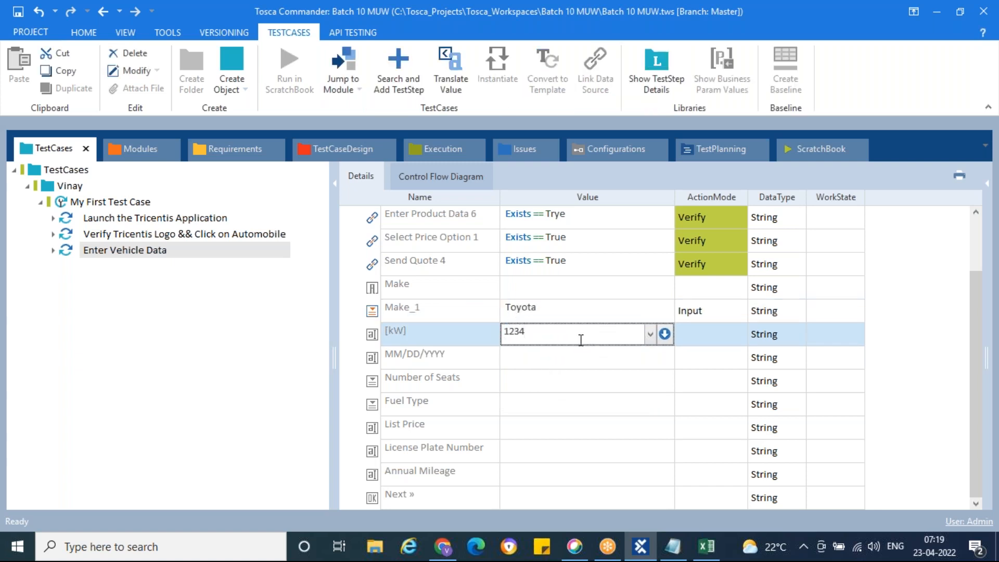
{"action": "left_click", "coordinate": [589, 362]}
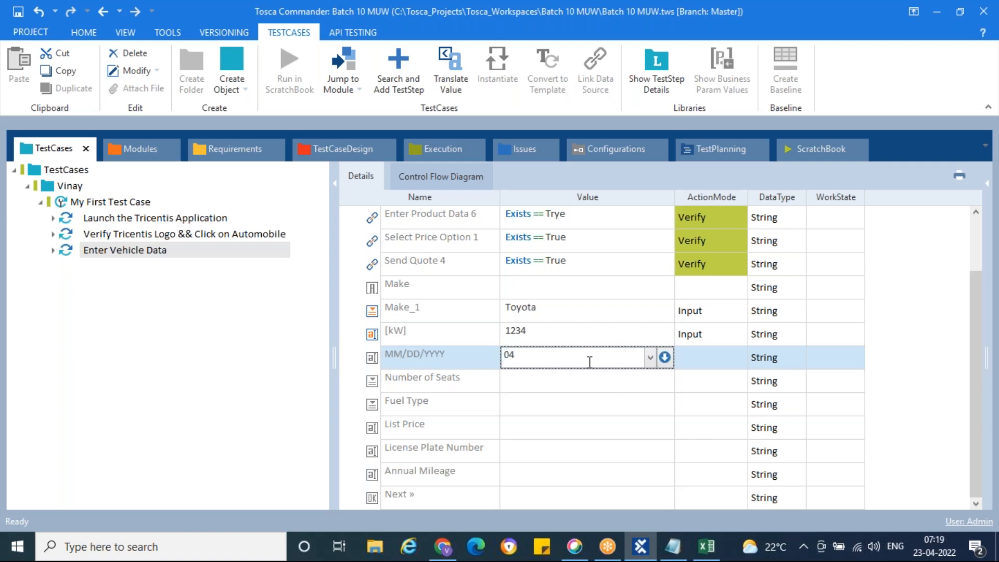
{"action": "type", "text": "04/21/2021"}
{"action": "left_click", "coordinate": [614, 380]}
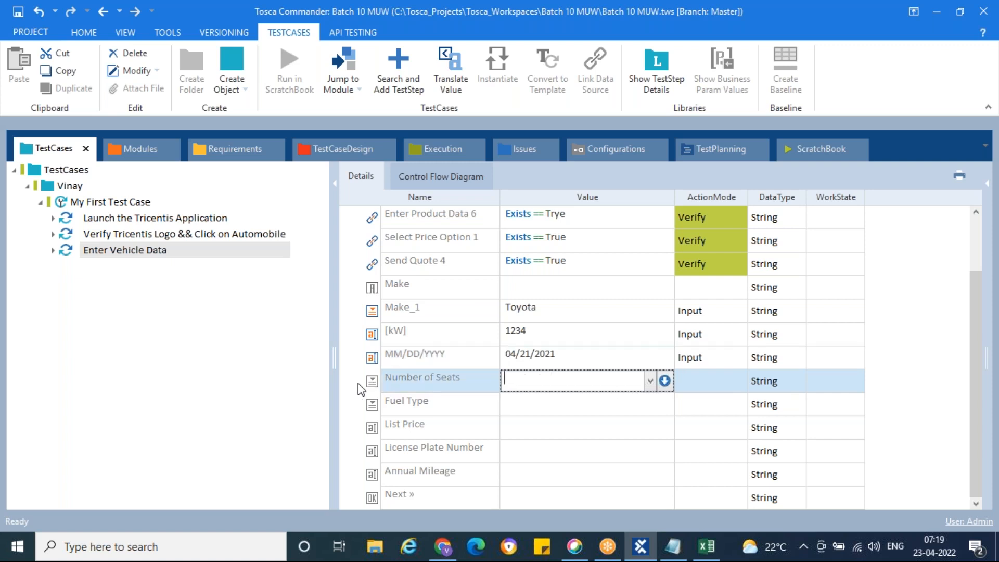
{"action": "left_click", "coordinate": [650, 383]}
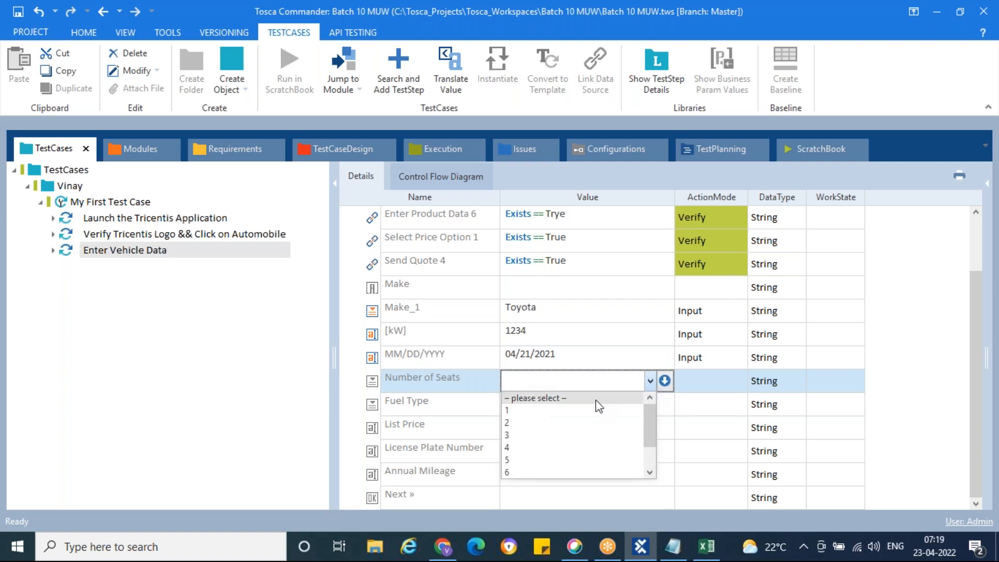
{"action": "left_click", "coordinate": [527, 460]}
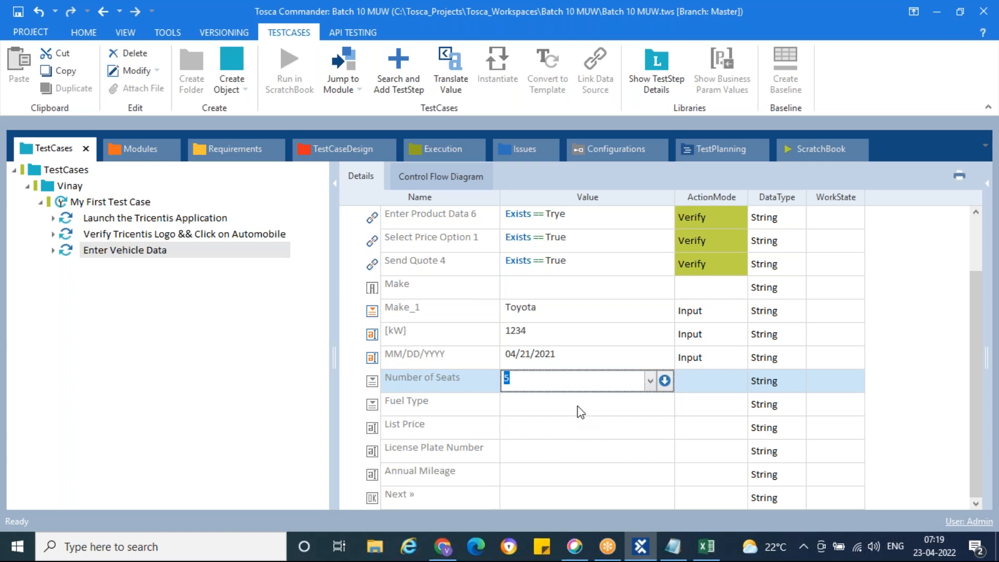
{"action": "left_click", "coordinate": [628, 405]}
{"action": "left_click", "coordinate": [649, 404]}
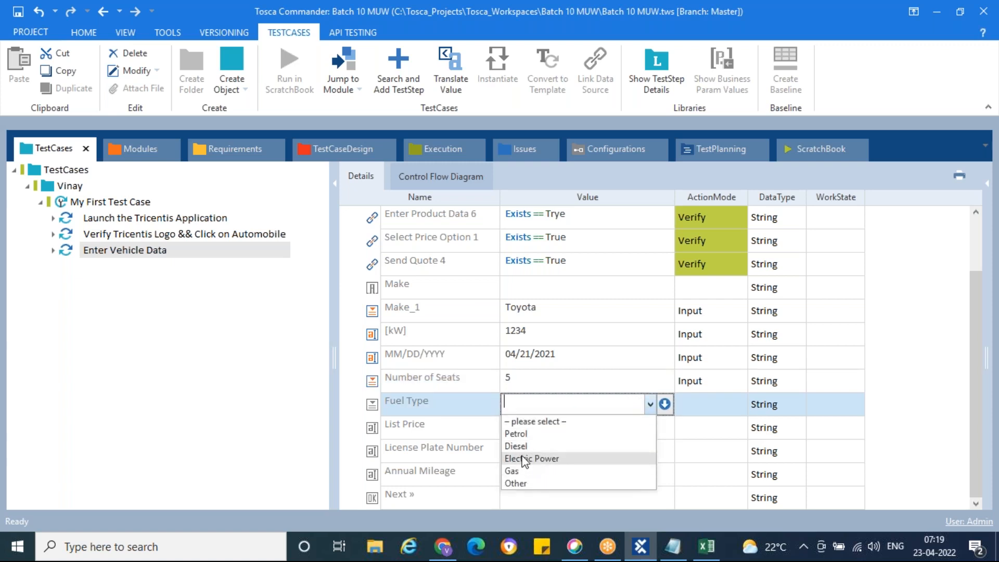
{"action": "left_click", "coordinate": [525, 446]}
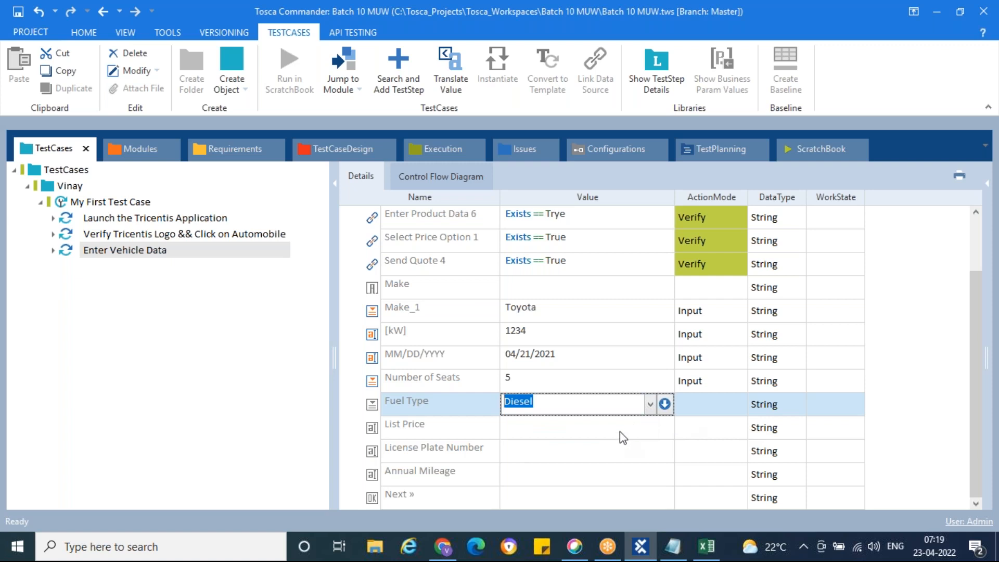
Enter list price 1234, a licence plate number and annual mileage 4567, leaving Next » without a value.
{"action": "left_click", "coordinate": [625, 432]}
{"action": "type", "text": "1234"}
{"action": "left_click", "coordinate": [624, 451]}
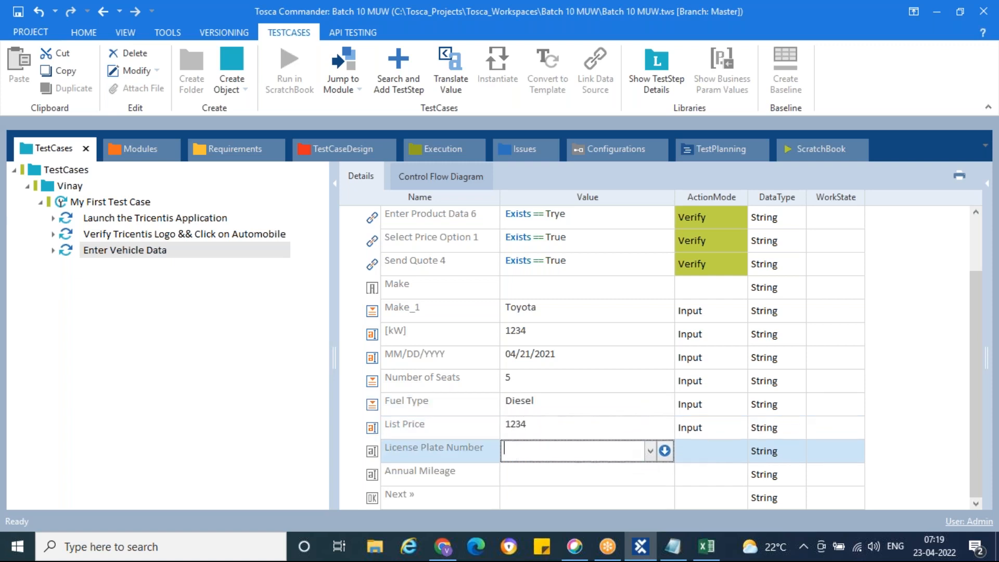
{"action": "type", "text": "AP05MM1234"}
{"action": "left_click", "coordinate": [631, 481]}
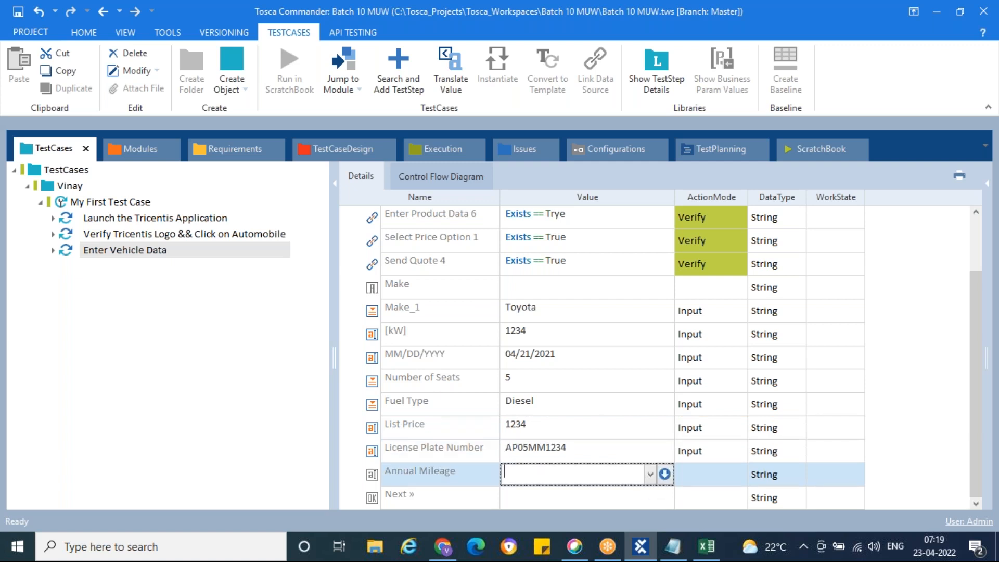
{"action": "type", "text": "4567"}
{"action": "left_click", "coordinate": [628, 454]}
{"action": "left_click", "coordinate": [611, 497]}
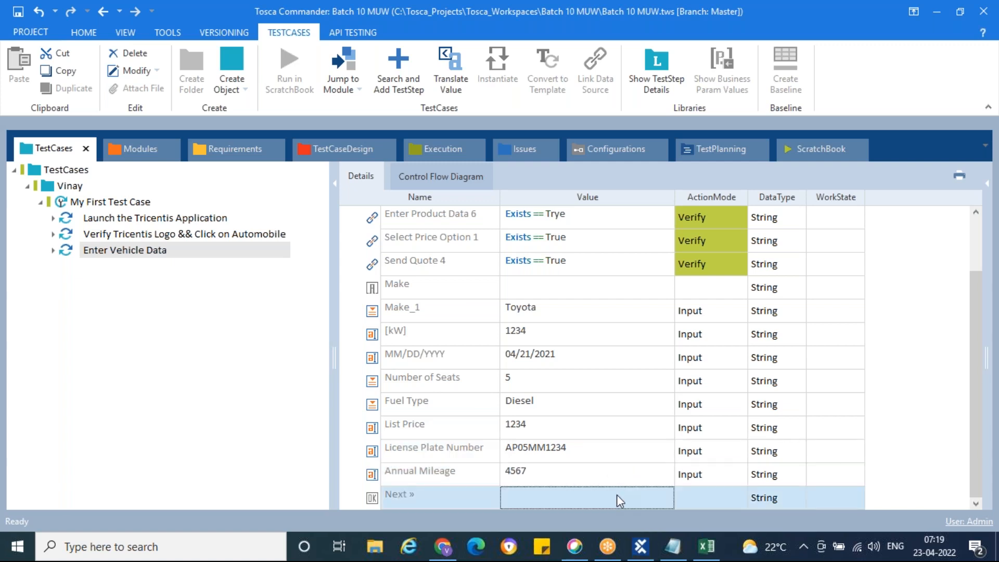
{"action": "left_click", "coordinate": [650, 498]}
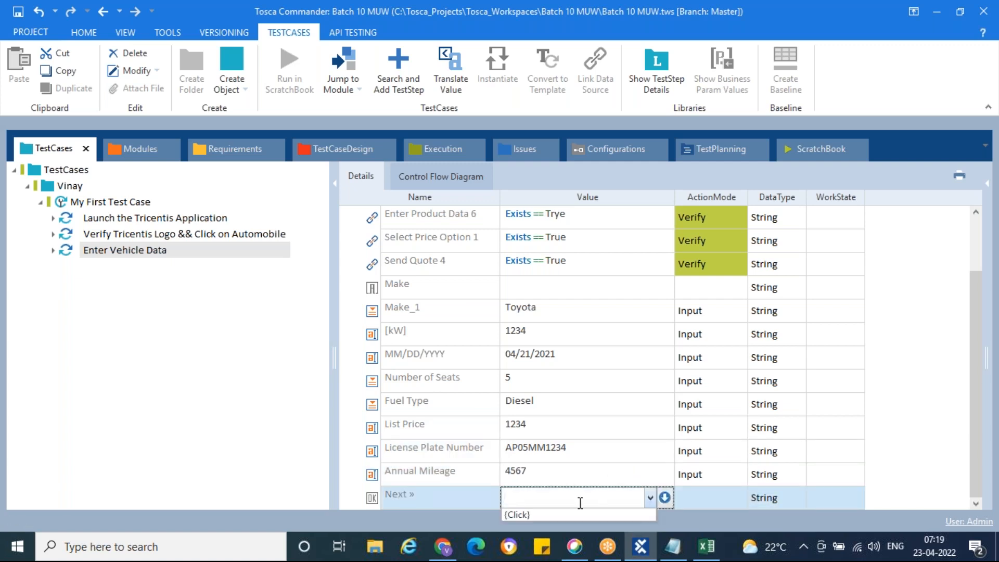
{"action": "left_click", "coordinate": [593, 459]}
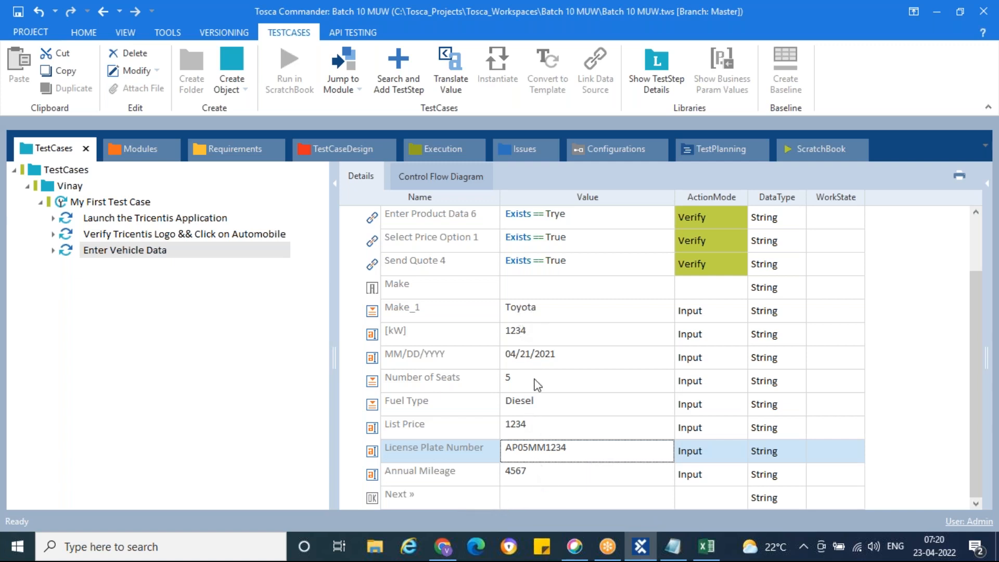
{"action": "scroll", "coordinate": [444, 390], "scroll_direction": "up", "scroll_amount": 1}
Rename the Enter Vehicle Data test step to 'Verify Automobile page and give the necessary inputs'.
{"action": "left_click", "coordinate": [68, 252]}
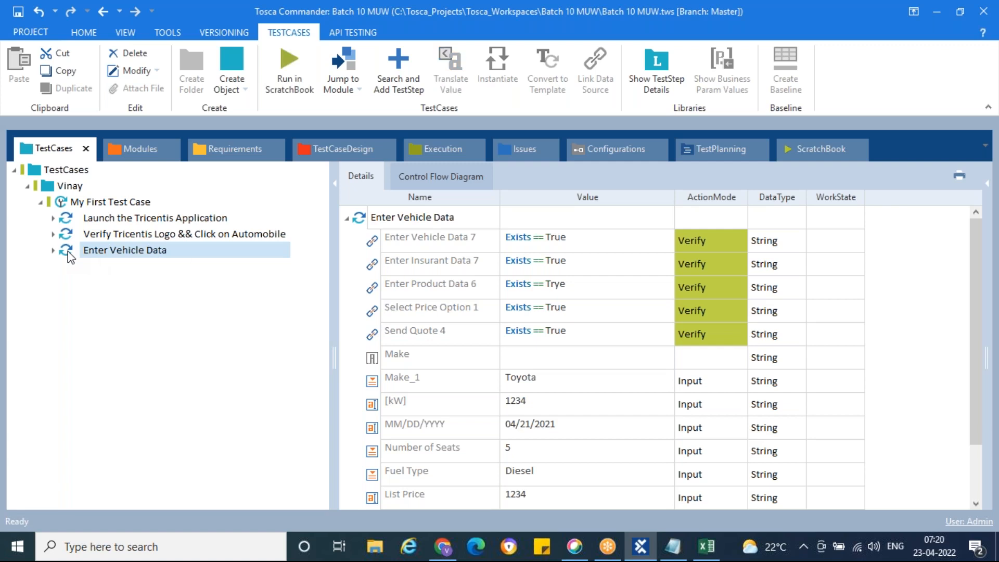
{"action": "left_click", "coordinate": [182, 252]}
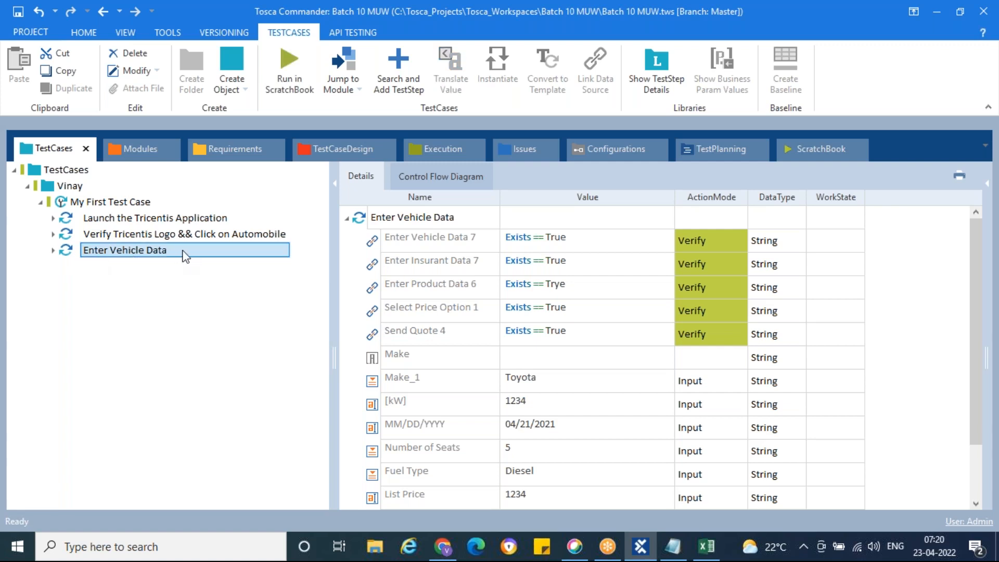
{"action": "double_click", "coordinate": [182, 252]}
{"action": "key", "text": "ctrl+a"}
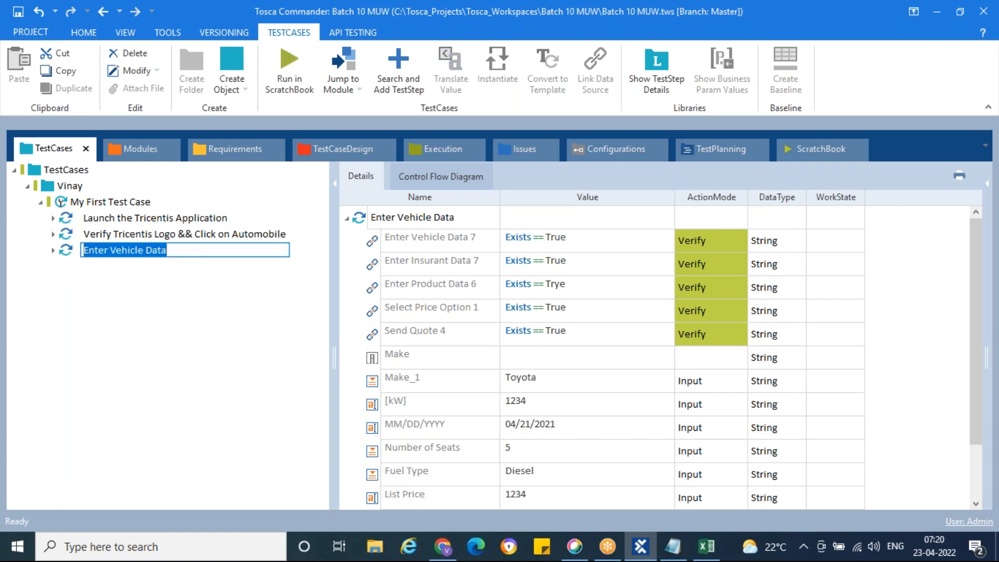
{"action": "type", "text": "Verify"}
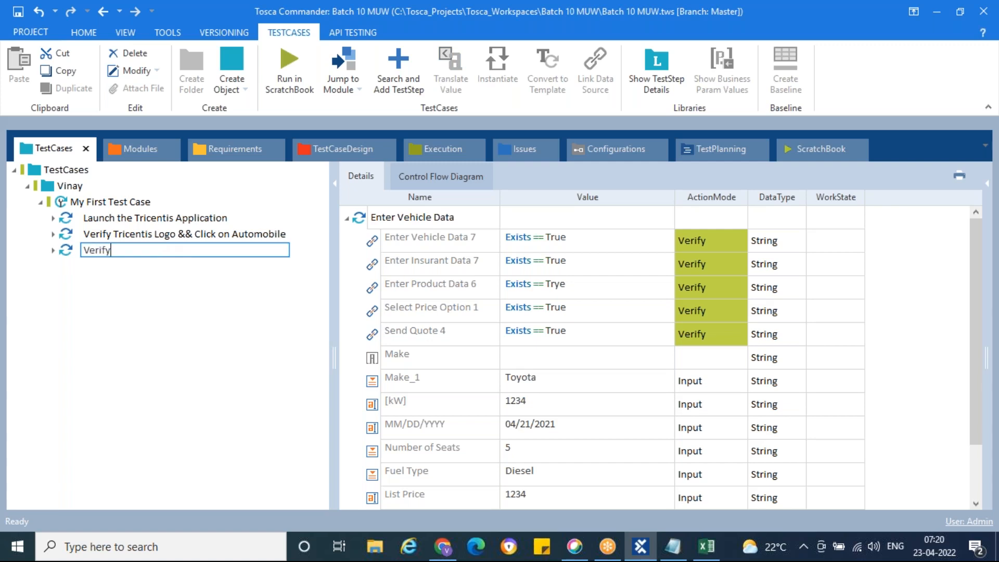
{"action": "type", "text": " Automobile page and "}
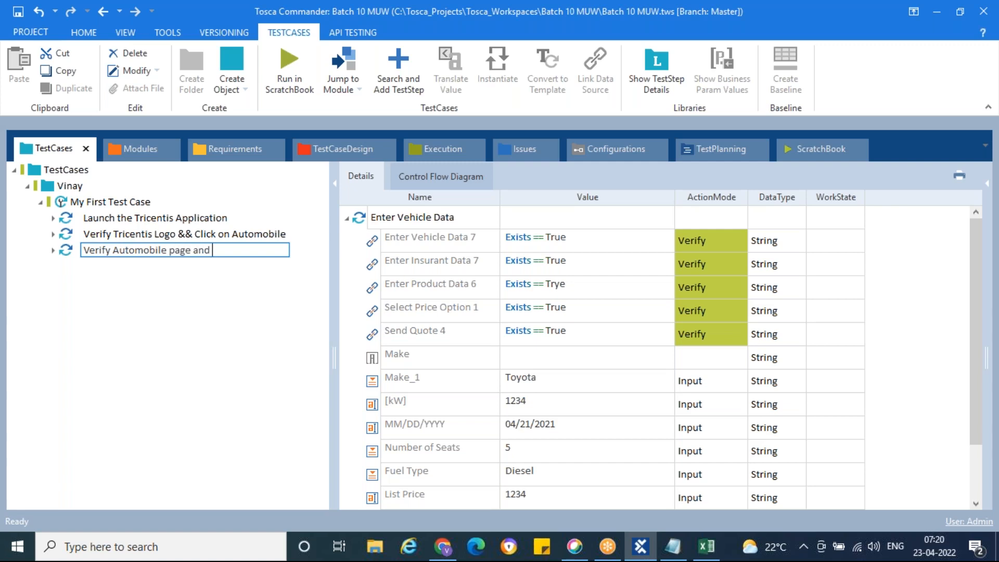
{"action": "type", "text": "give the necessary inputs"}
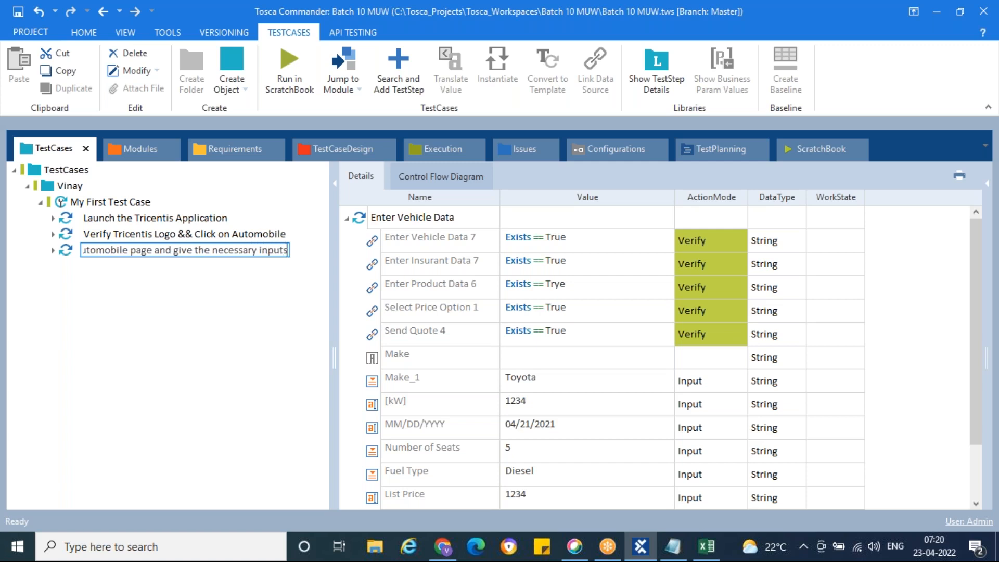
{"action": "key", "text": "Return"}
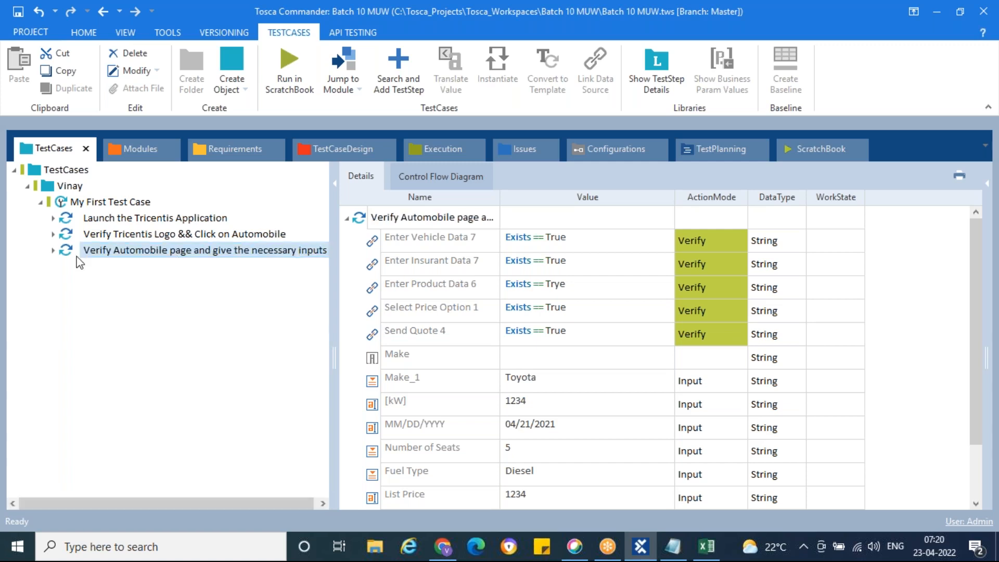
Run the renamed test step in ScratchBook.
{"action": "right_click", "coordinate": [70, 259]}
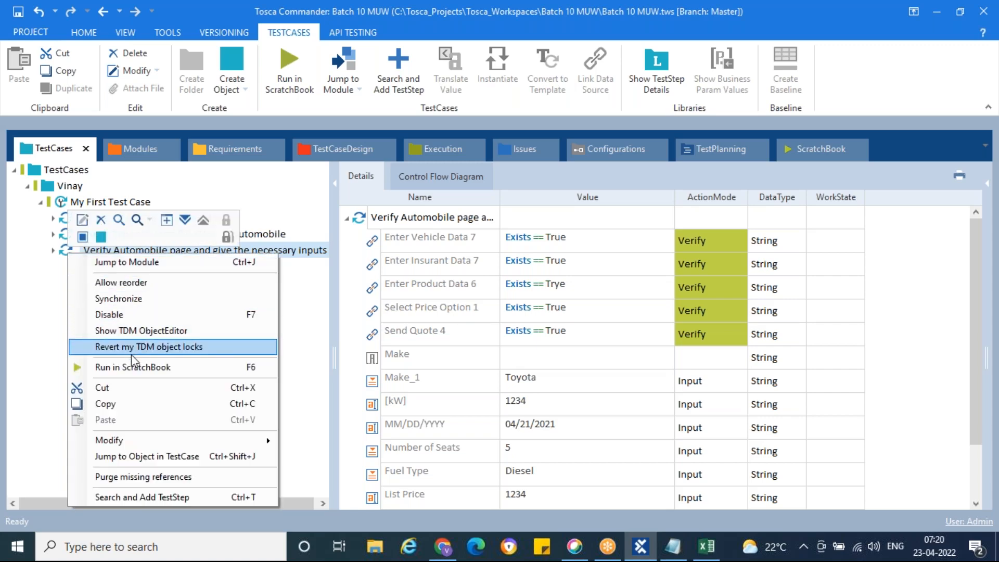
{"action": "left_click", "coordinate": [119, 364]}
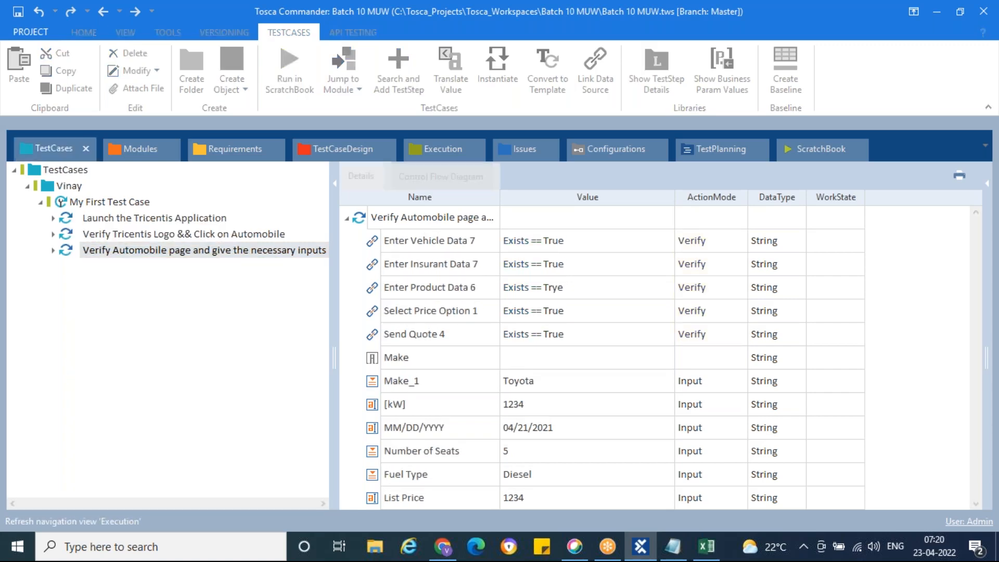
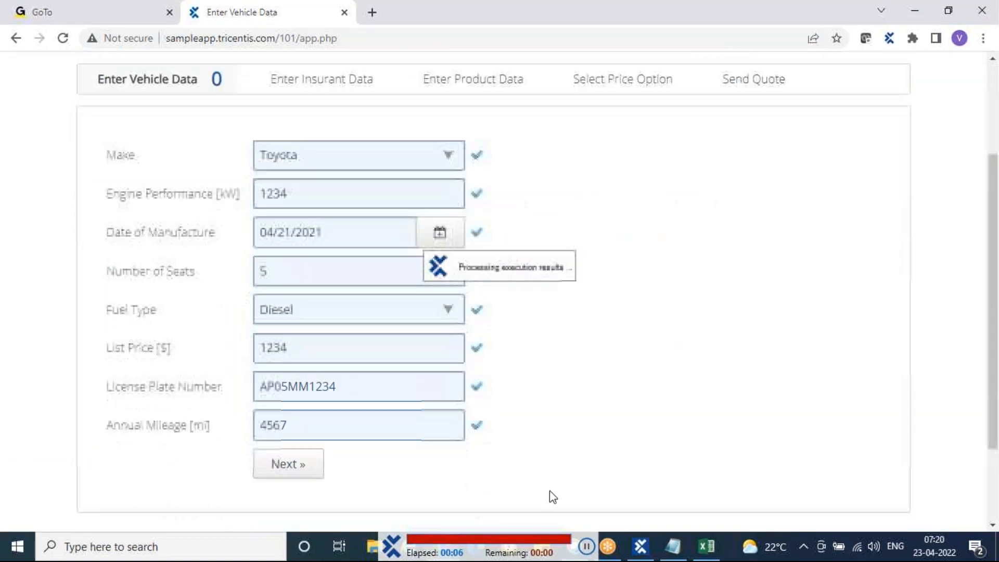
Bring Tosca Commander to the front while the ScratchBook run finishes.
{"action": "left_click", "coordinate": [647, 555]}
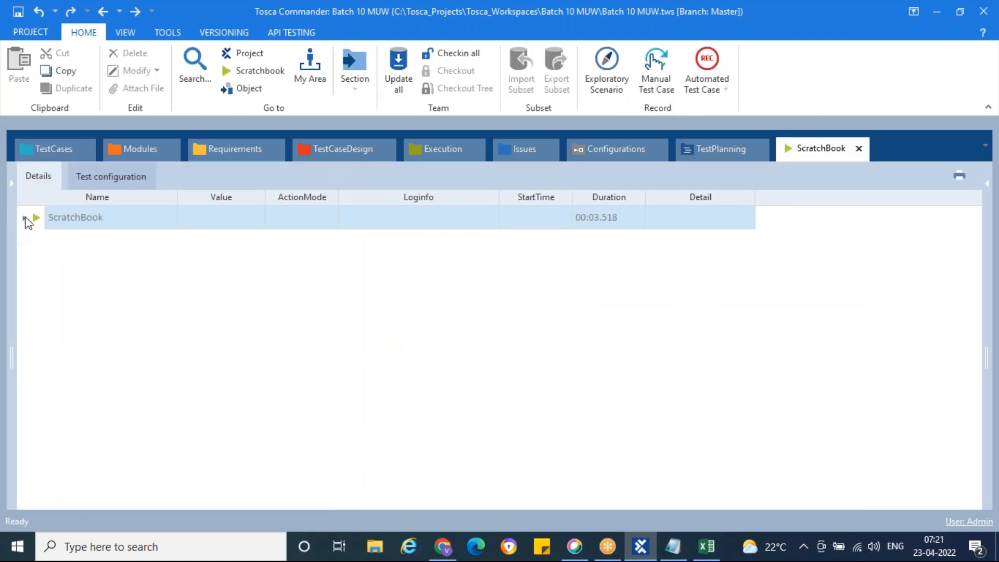
Expand the run and read Enter Product Data 6's failure: expected Trye, actual True.
{"action": "left_click", "coordinate": [24, 218]}
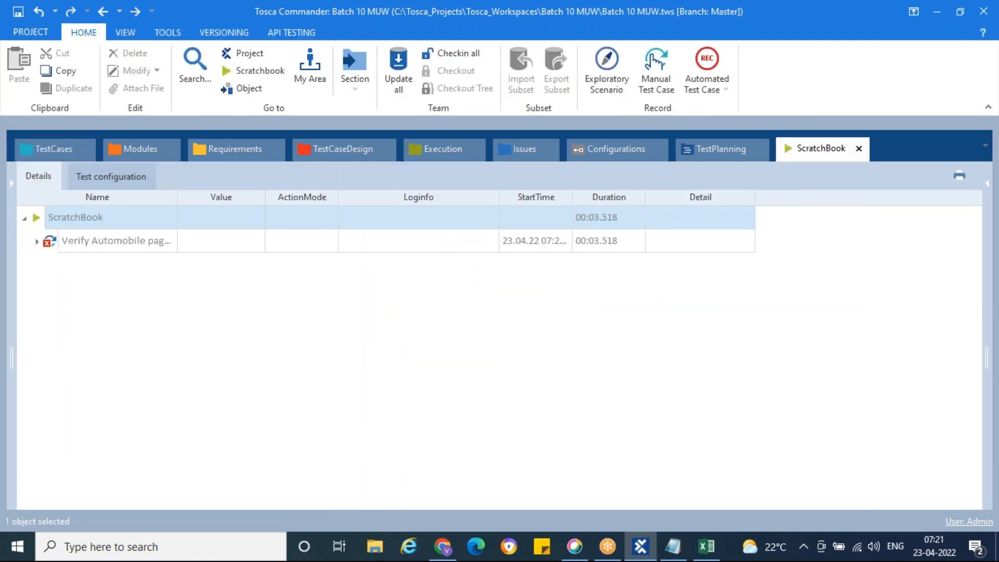
{"action": "left_click", "coordinate": [38, 242]}
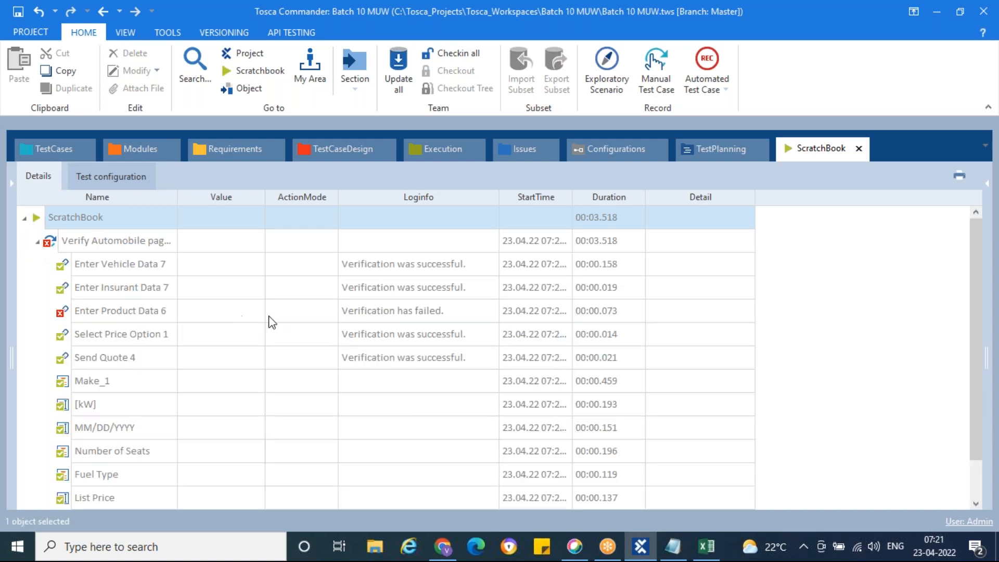
{"action": "scroll", "coordinate": [262, 292], "scroll_direction": "down", "scroll_amount": 1}
{"action": "scroll", "coordinate": [119, 291], "scroll_direction": "up", "scroll_amount": 1}
{"action": "left_click", "coordinate": [62, 315]}
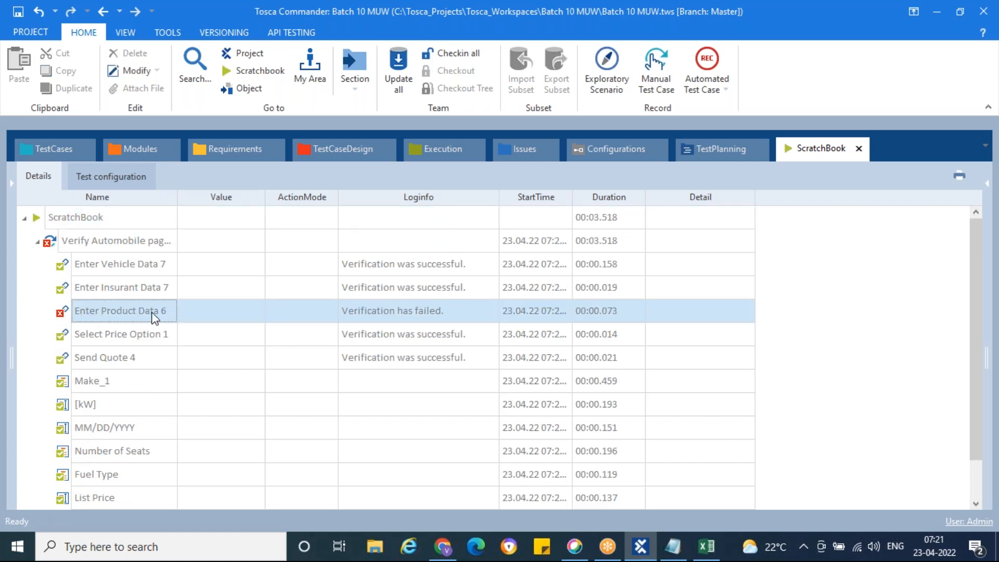
{"action": "left_click", "coordinate": [472, 320]}
{"action": "left_click", "coordinate": [493, 315]}
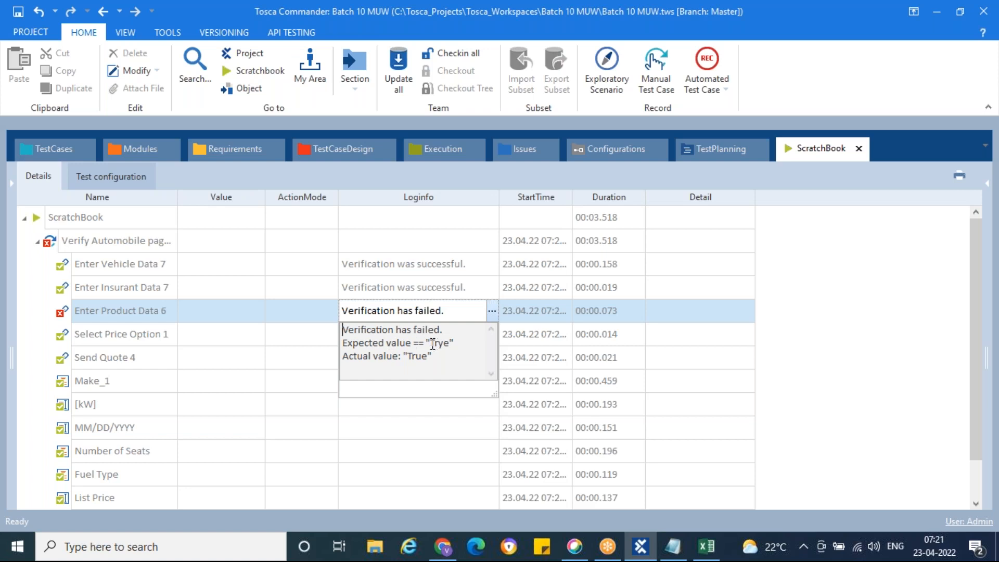
{"action": "mouse_move", "coordinate": [433, 343]}
{"action": "left_mouse_down"}
{"action": "mouse_move", "coordinate": [446, 345]}
{"action": "mouse_move", "coordinate": [422, 356]}
{"action": "mouse_move", "coordinate": [441, 342]}
{"action": "left_mouse_up"}
{"action": "left_click_drag", "start_coordinate": [410, 357], "coordinate": [426, 359]}
{"action": "left_click", "coordinate": [431, 364]}
Read Enter Vehicle Data 7's success message and the [kW] and Fuel Type log entries.
{"action": "left_click", "coordinate": [489, 269]}
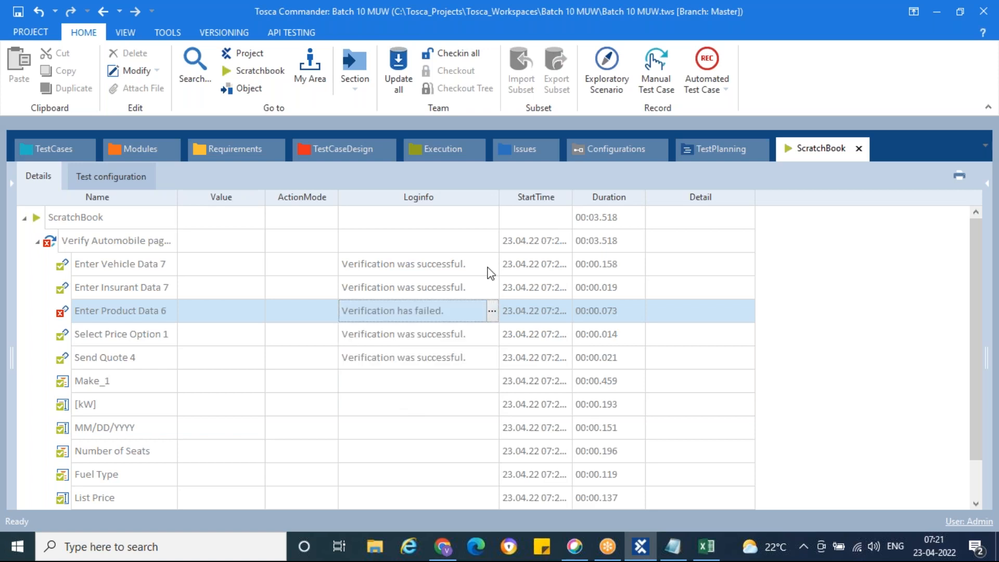
{"action": "left_click", "coordinate": [492, 266]}
{"action": "mouse_move", "coordinate": [432, 297]}
{"action": "left_mouse_down"}
{"action": "mouse_move", "coordinate": [456, 296]}
{"action": "mouse_move", "coordinate": [407, 310]}
{"action": "mouse_move", "coordinate": [439, 310]}
{"action": "left_mouse_up"}
{"action": "left_click", "coordinate": [460, 311]}
{"action": "left_click", "coordinate": [490, 265]}
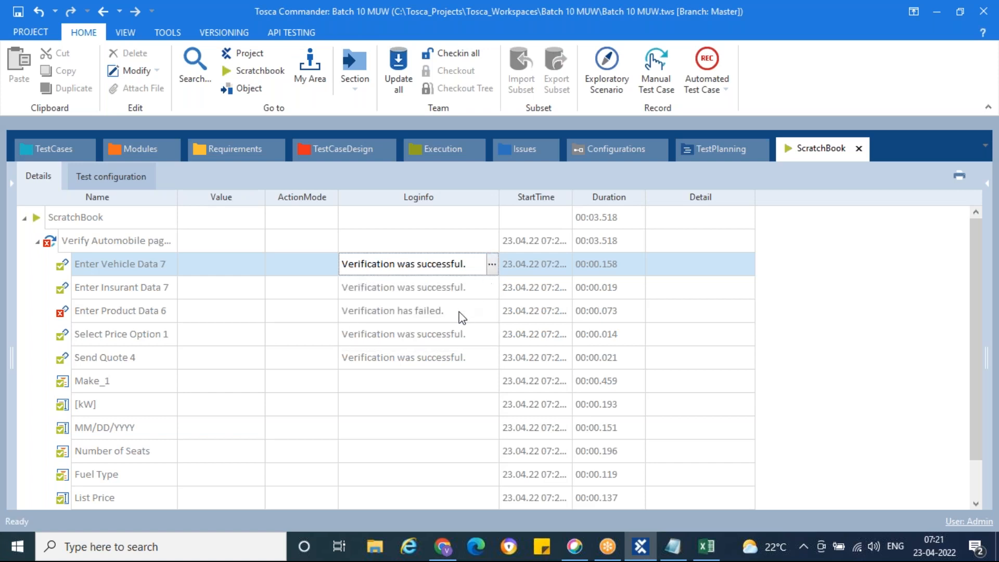
{"action": "left_click", "coordinate": [416, 406]}
{"action": "scroll", "coordinate": [416, 409], "scroll_direction": "down", "scroll_amount": 1}
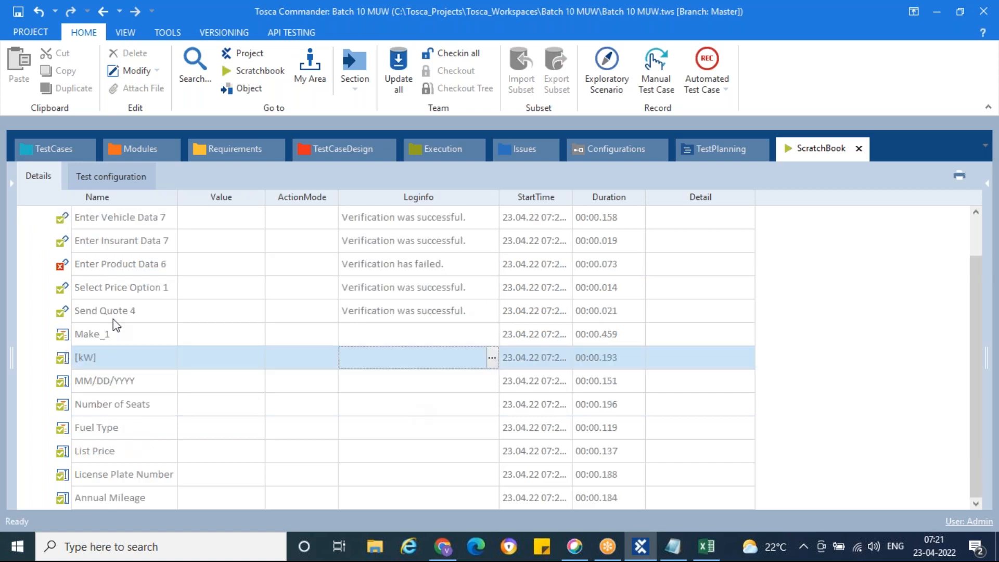
{"action": "left_click", "coordinate": [412, 436]}
{"action": "scroll", "coordinate": [432, 399], "scroll_direction": "up", "scroll_amount": 1}
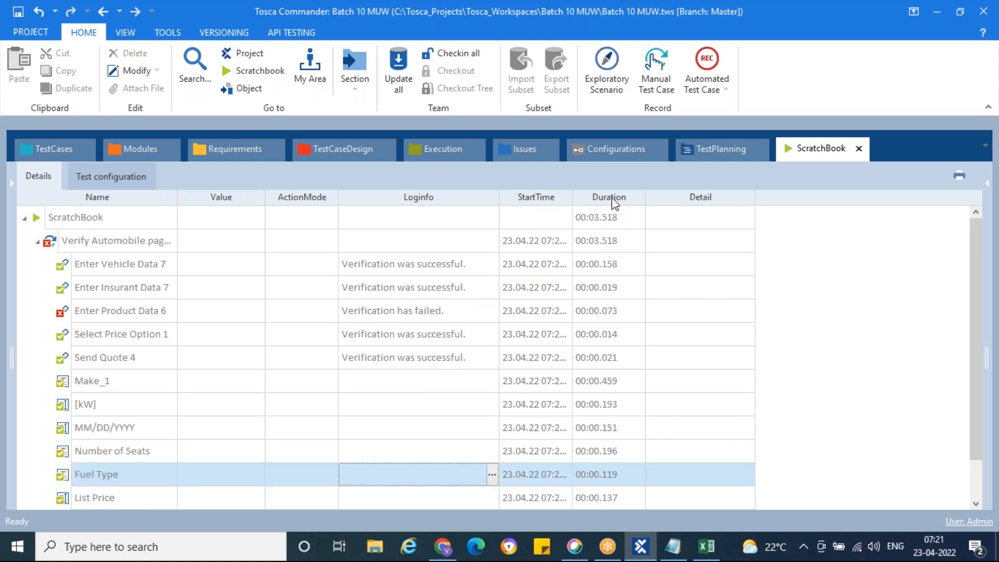
Check durations of the run, the test case, Enter Vehicle Data 7 and each step row.
{"action": "left_click", "coordinate": [601, 222]}
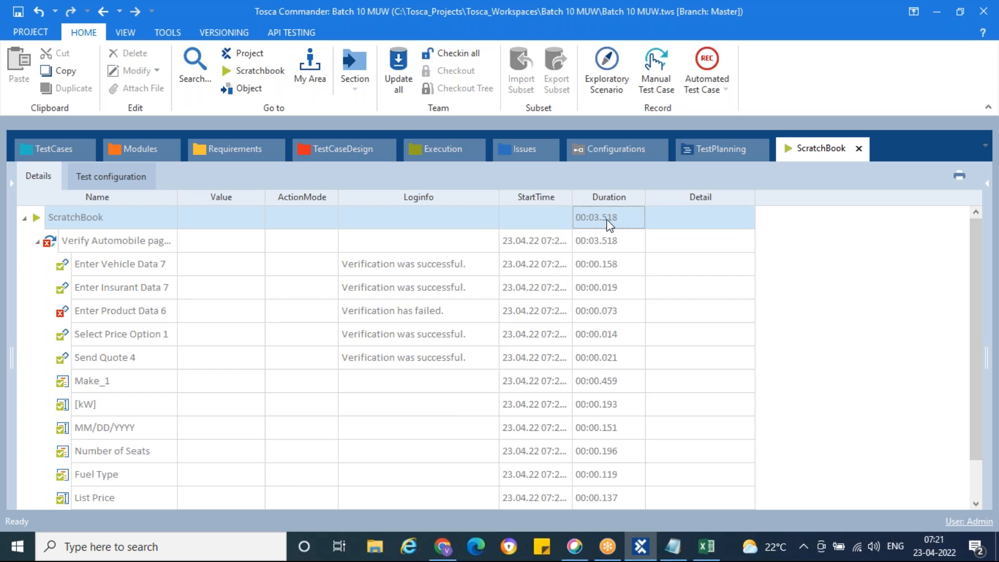
{"action": "left_click", "coordinate": [604, 245]}
{"action": "left_click", "coordinate": [607, 268]}
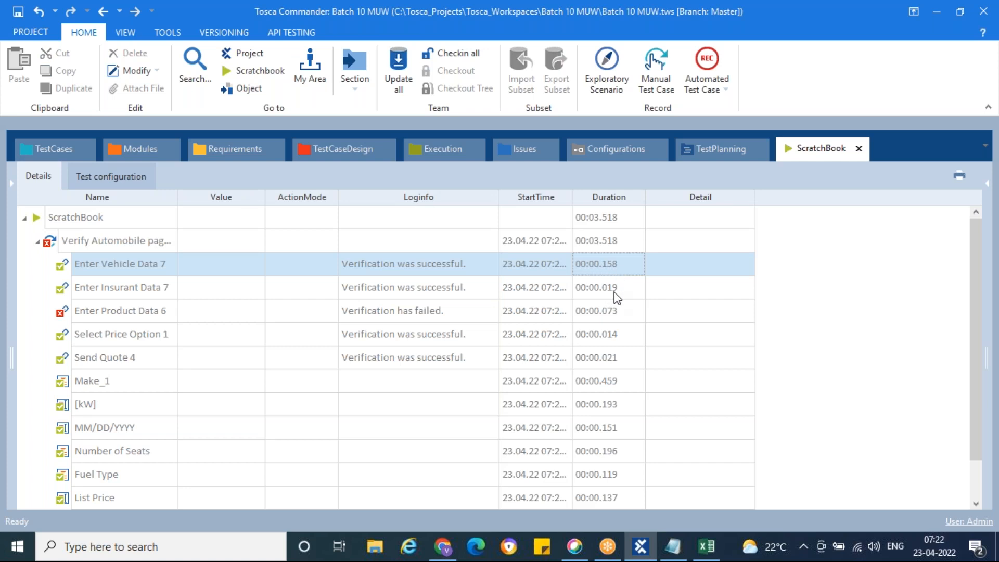
{"action": "left_click", "coordinate": [614, 317]}
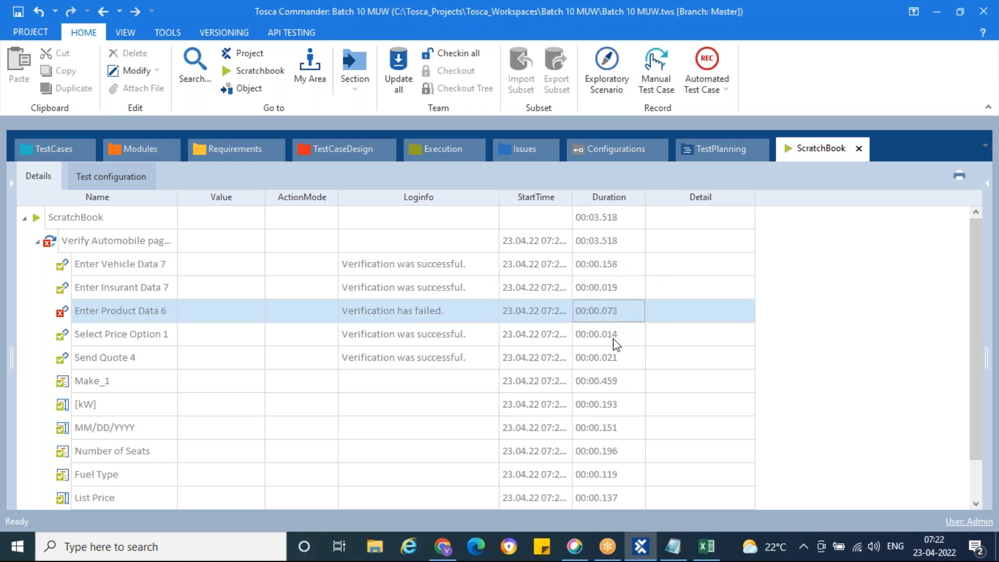
{"action": "left_click", "coordinate": [614, 338]}
{"action": "left_click", "coordinate": [614, 352]}
{"action": "left_click_drag", "start_coordinate": [616, 358], "coordinate": [635, 472]}
{"action": "left_click", "coordinate": [634, 476]}
{"action": "left_click", "coordinate": [635, 498]}
{"action": "scroll", "coordinate": [644, 431], "scroll_direction": "down", "scroll_amount": 1}
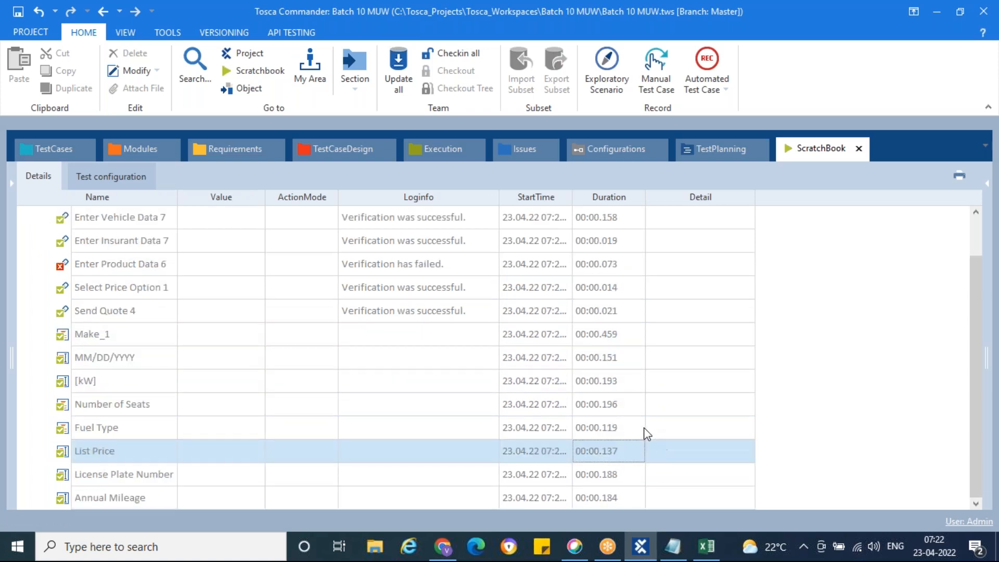
{"action": "key", "text": "Down"}
{"action": "key", "text": "Down"}
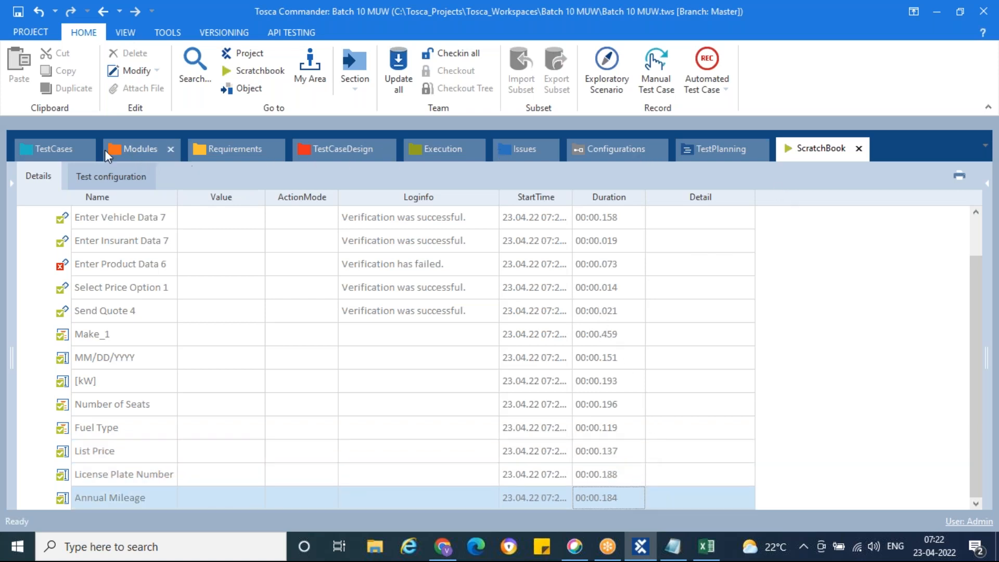
Correct Enter Product Data 6's expected value from Trye to True.
{"action": "left_click", "coordinate": [53, 147]}
{"action": "left_click", "coordinate": [638, 285]}
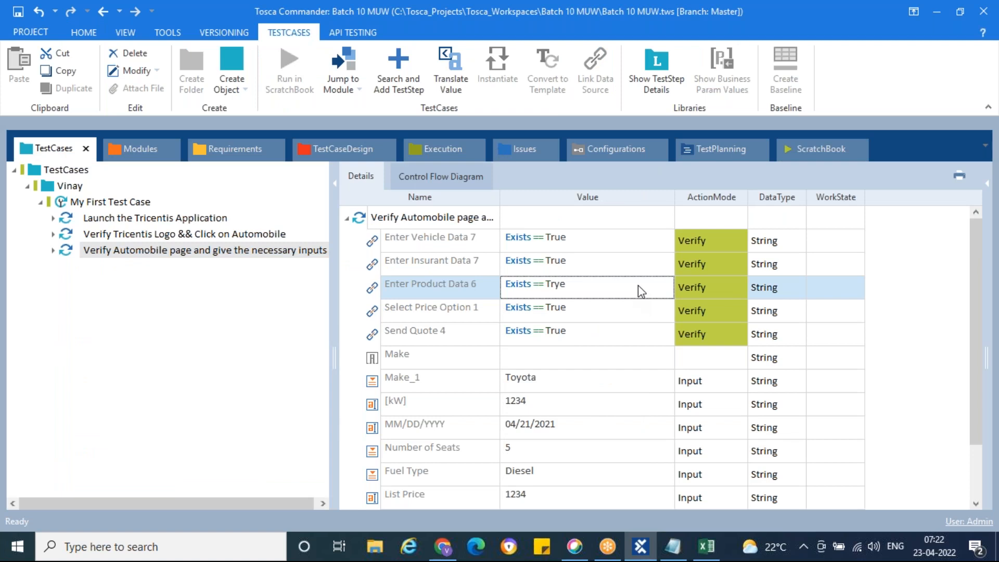
{"action": "left_click", "coordinate": [664, 287]}
{"action": "double_click", "coordinate": [668, 306]}
{"action": "key", "text": "End"}
{"action": "key", "text": "BackSpace"}
{"action": "key", "text": "BackSpace"}
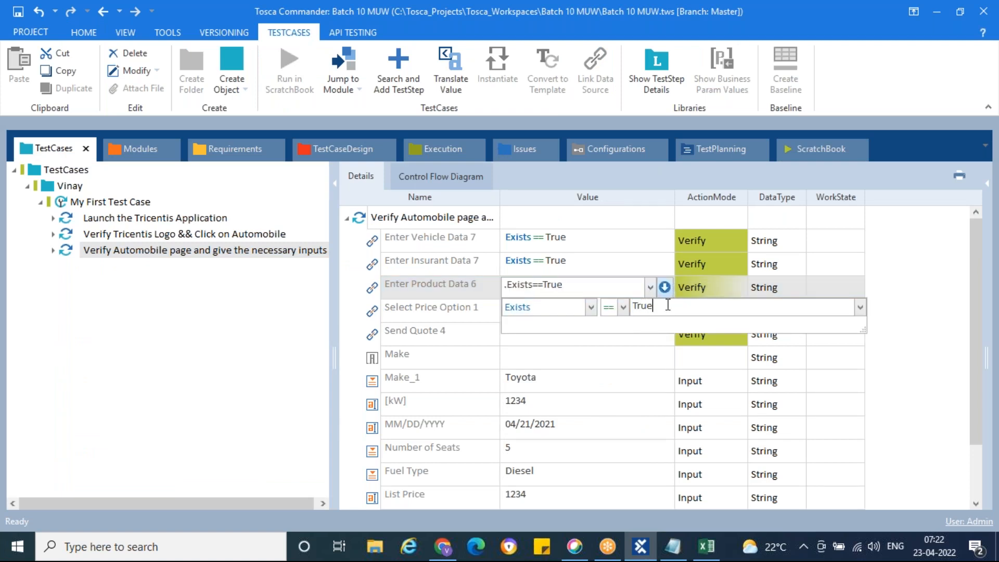
{"action": "type", "text": "ue"}
{"action": "left_click", "coordinate": [610, 222]}
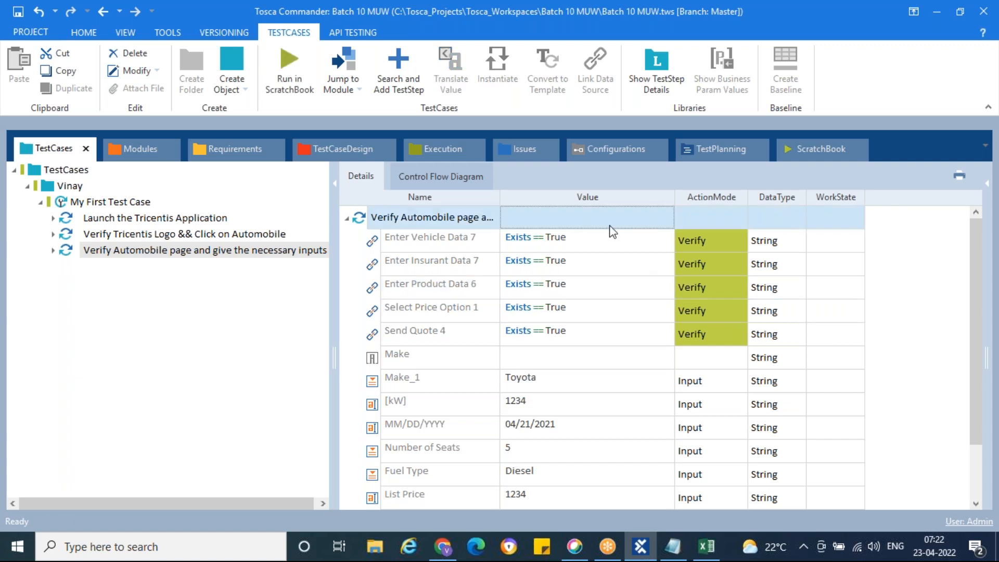
Set the Next » step's value to {Click}.
{"action": "left_click", "coordinate": [641, 362]}
{"action": "scroll", "coordinate": [641, 362], "scroll_direction": "down", "scroll_amount": 1}
{"action": "left_click", "coordinate": [591, 504]}
{"action": "left_click", "coordinate": [619, 501]}
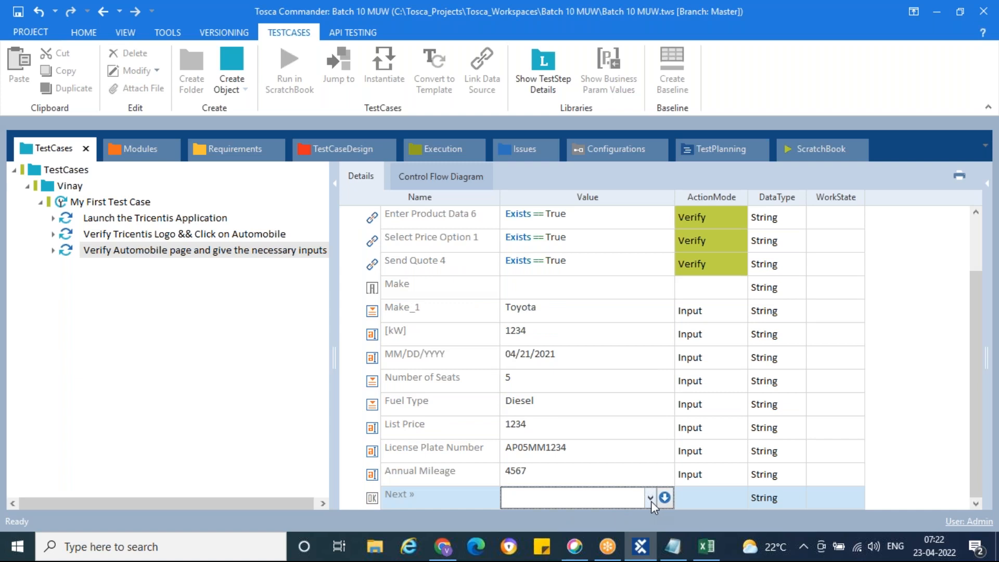
{"action": "left_click", "coordinate": [651, 502]}
{"action": "left_click", "coordinate": [550, 517]}
Reload an empty Automobile vehicle data form in Chrome, then return to Tosca Commander.
{"action": "left_click", "coordinate": [443, 546]}
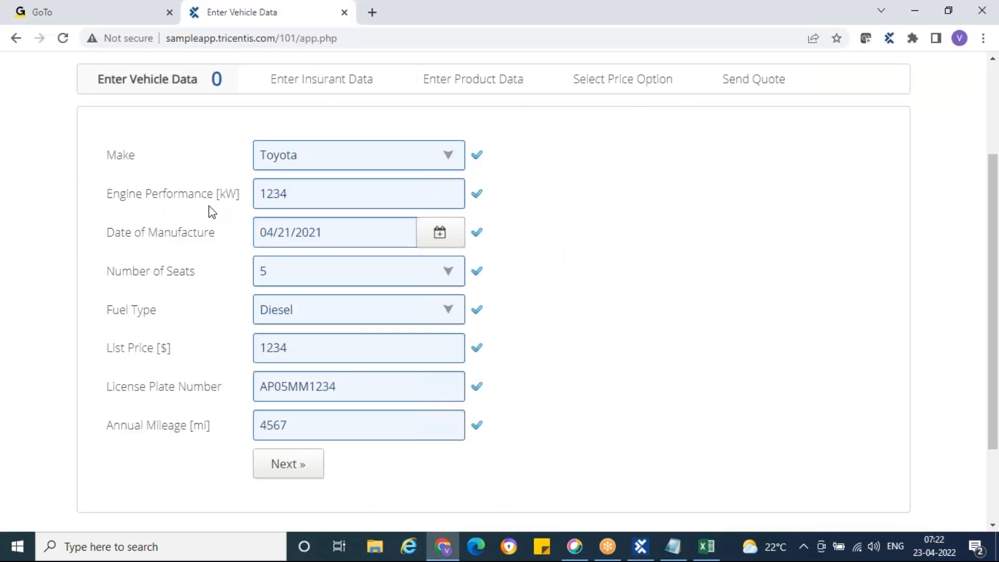
{"action": "scroll", "coordinate": [208, 210], "scroll_direction": "up", "scroll_amount": 3}
{"action": "left_click", "coordinate": [121, 140]}
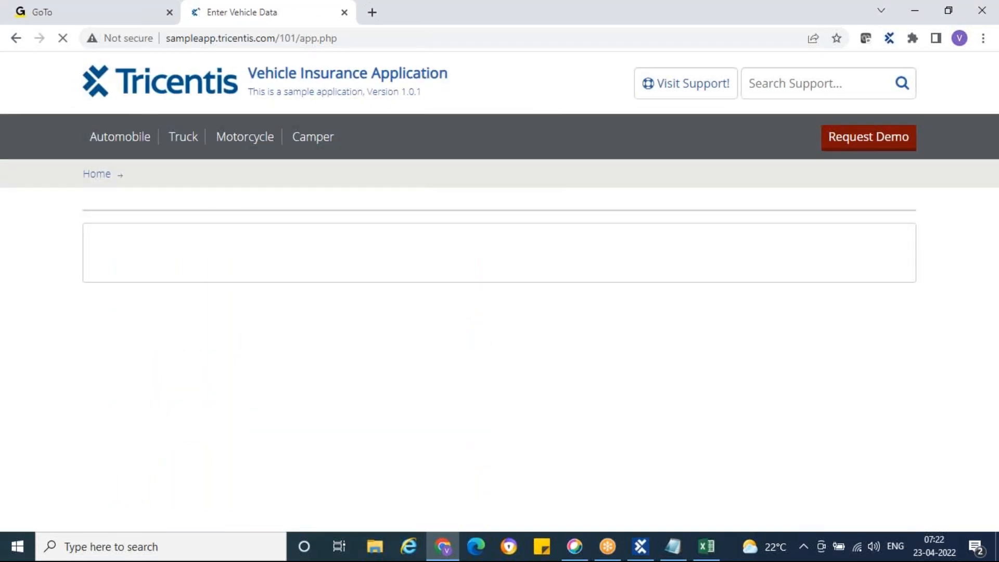
{"action": "left_click", "coordinate": [652, 553]}
Rerun 'Verify Automobile page and give the necessary inputs' in ScratchBook.
{"action": "right_click", "coordinate": [73, 250]}
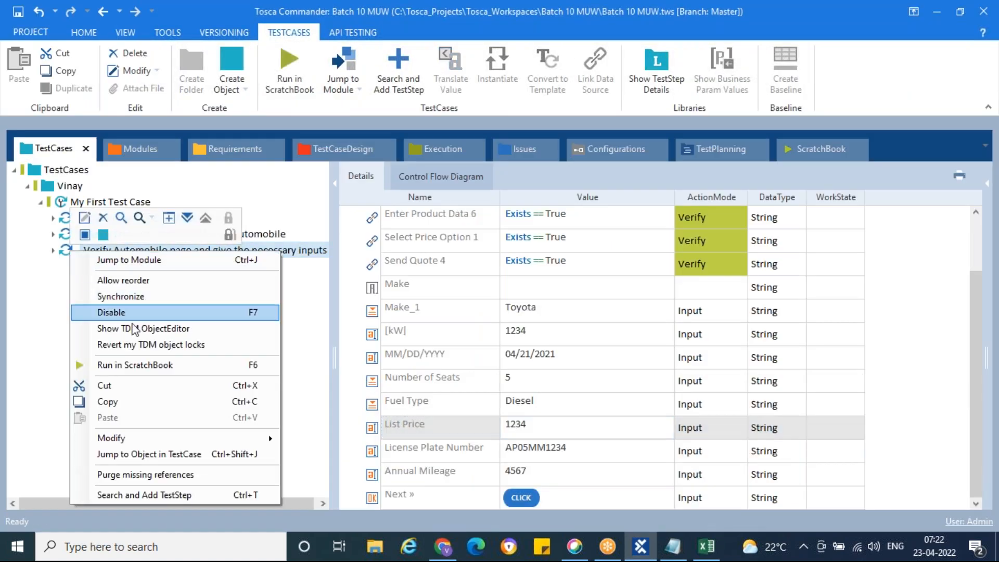
{"action": "left_click", "coordinate": [151, 365]}
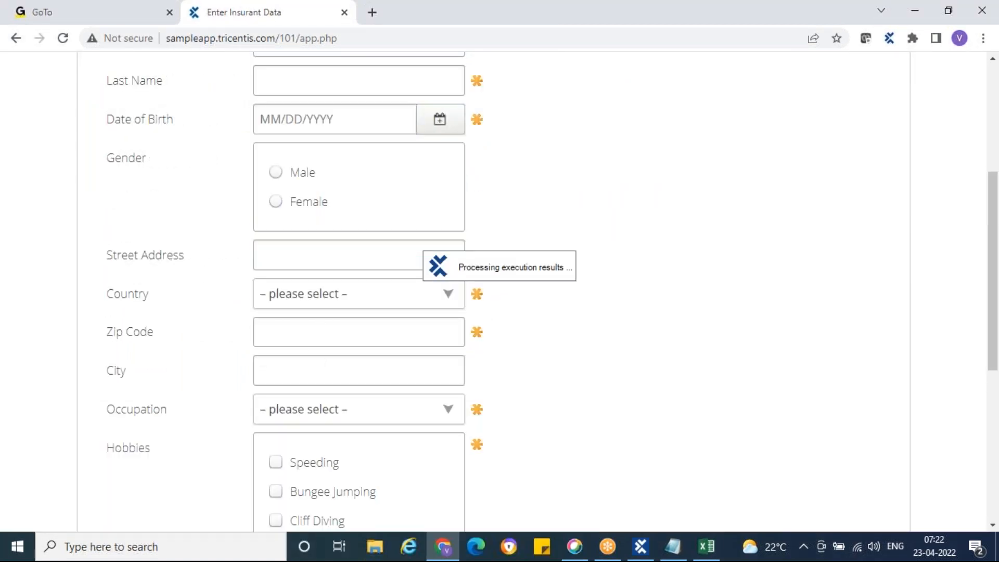
{"action": "scroll", "coordinate": [558, 302], "scroll_direction": "up", "scroll_amount": 1}
{"action": "scroll", "coordinate": [559, 301], "scroll_direction": "up", "scroll_amount": 4}
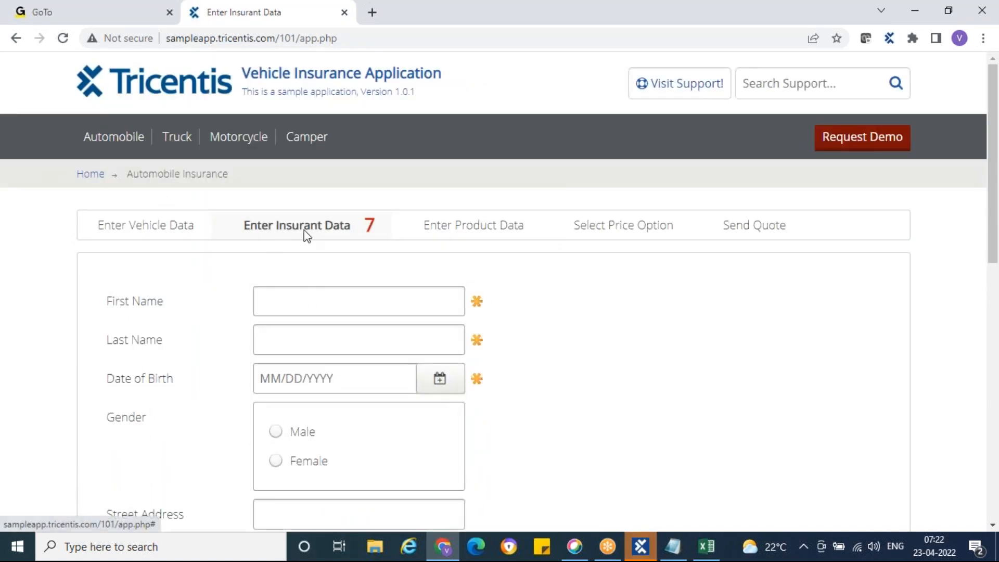
Expand the rerun's results and confirm every verification step passed.
{"action": "left_click", "coordinate": [641, 556]}
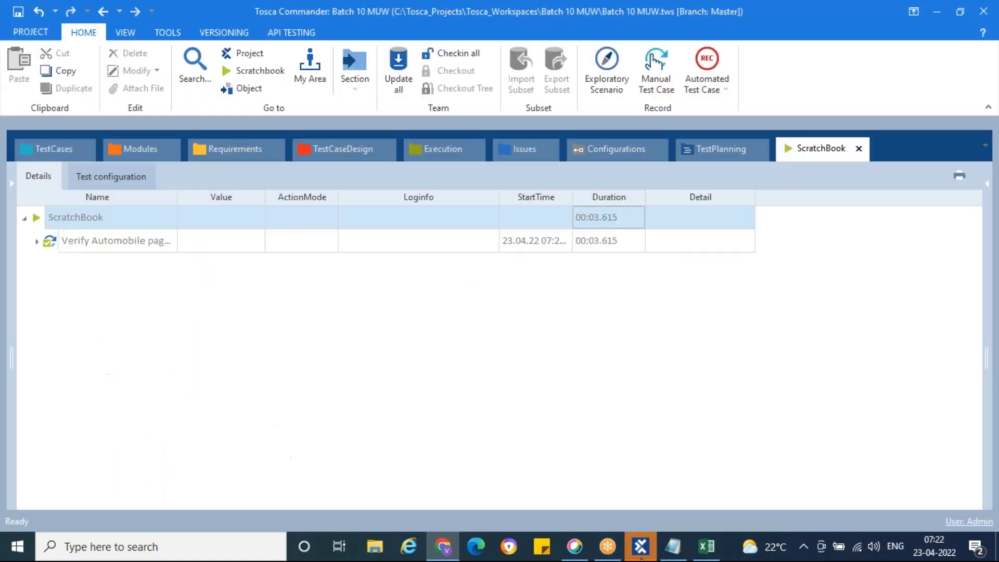
{"action": "left_click", "coordinate": [38, 242]}
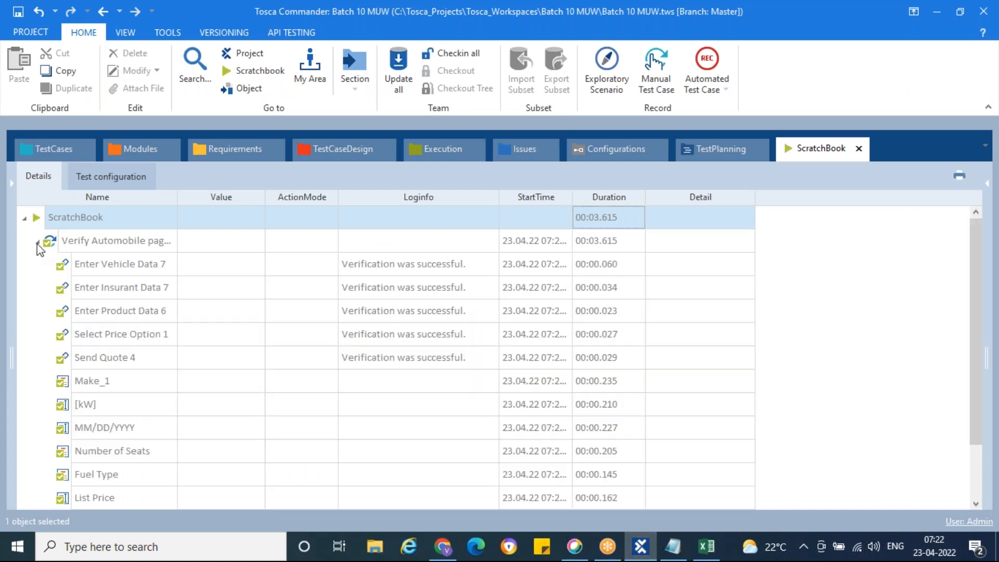
{"action": "scroll", "coordinate": [130, 274], "scroll_direction": "down", "scroll_amount": 1}
{"action": "scroll", "coordinate": [130, 274], "scroll_direction": "up", "scroll_amount": 1}
Review the test case's steps, then bring up the Excel test plan at step 4's cell D8.
{"action": "left_click", "coordinate": [50, 145]}
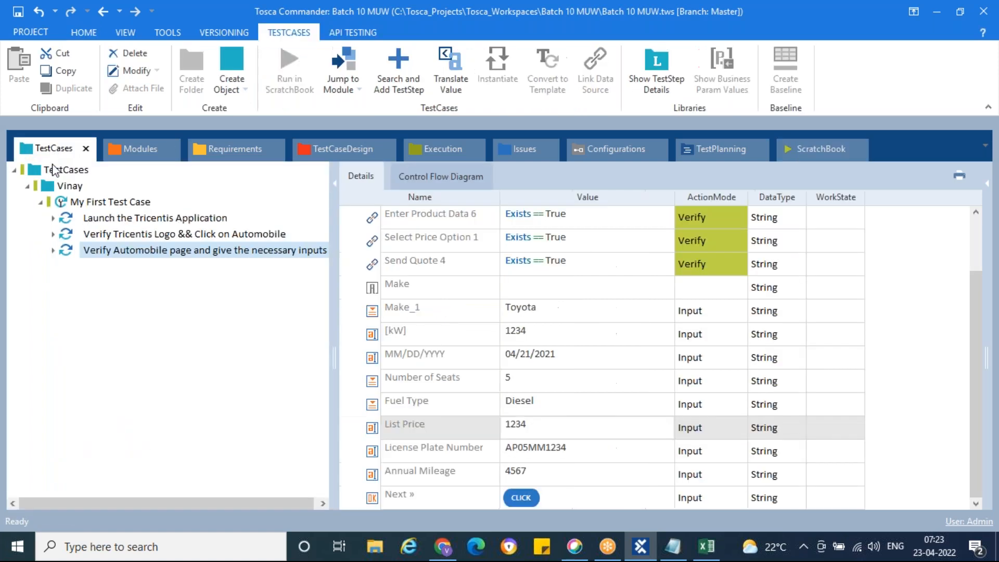
{"action": "left_click", "coordinate": [459, 388]}
{"action": "scroll", "coordinate": [459, 390], "scroll_direction": "up", "scroll_amount": 2}
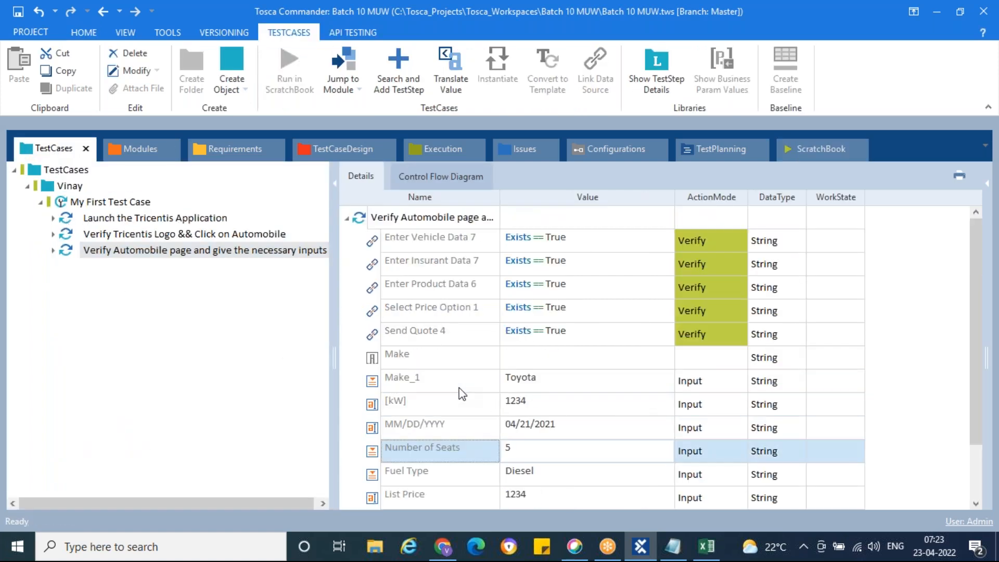
{"action": "left_click", "coordinate": [706, 546]}
{"action": "left_click", "coordinate": [177, 348]}
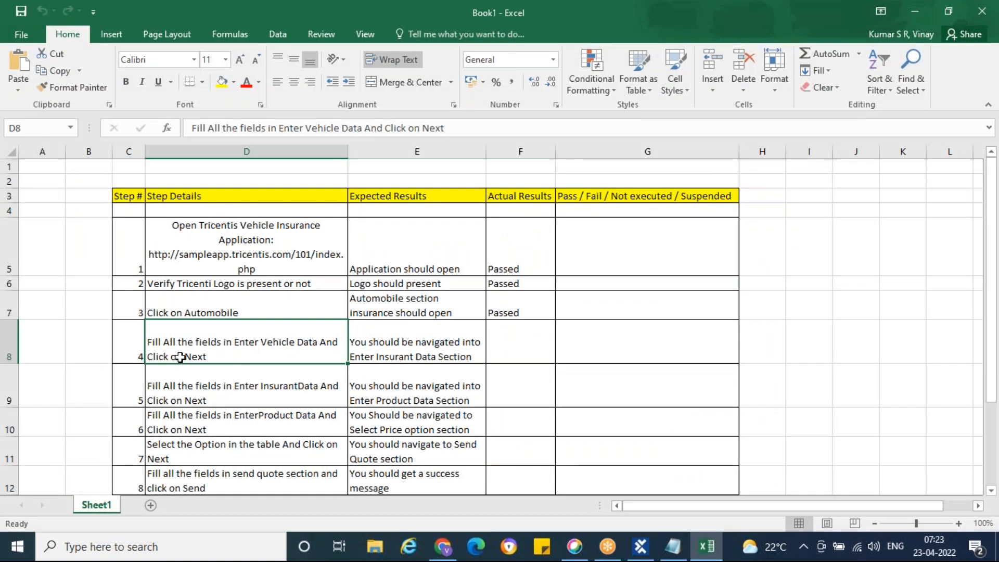
Select step 4's expected result in E8, then view the empty Enter Insurant Data form in Chrome.
{"action": "left_click", "coordinate": [390, 331]}
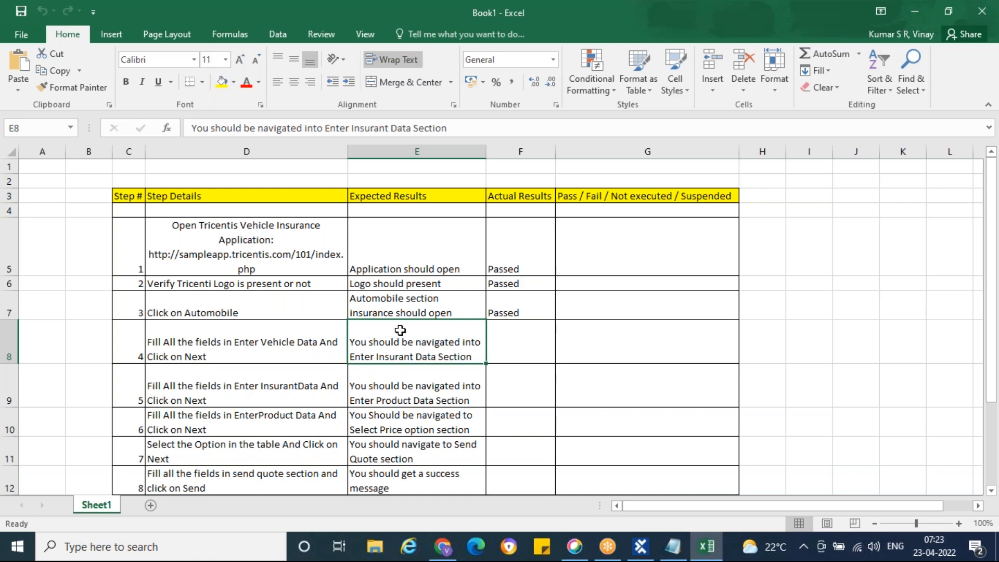
{"action": "left_click", "coordinate": [443, 546]}
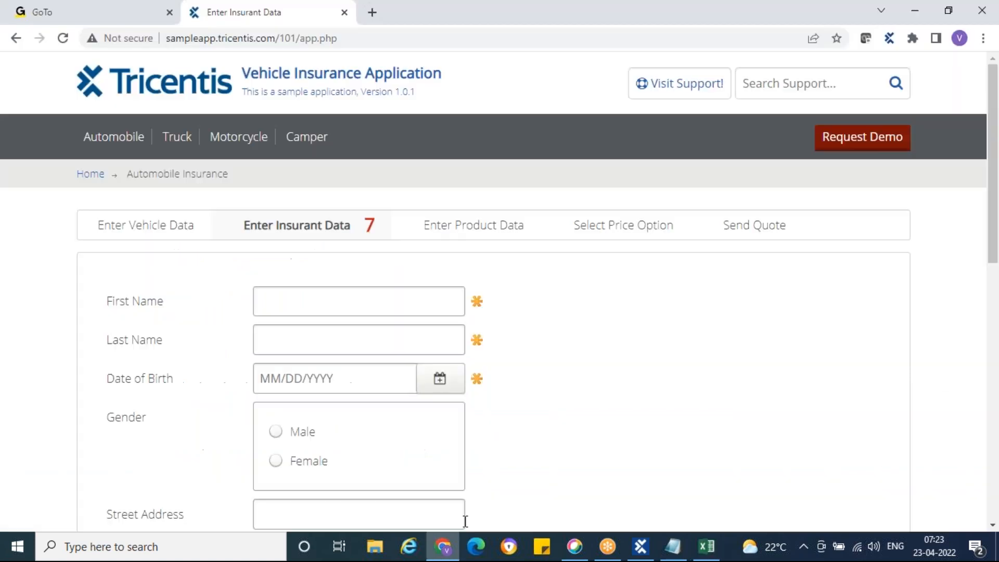
{"action": "scroll", "coordinate": [628, 359], "scroll_direction": "down", "scroll_amount": 2}
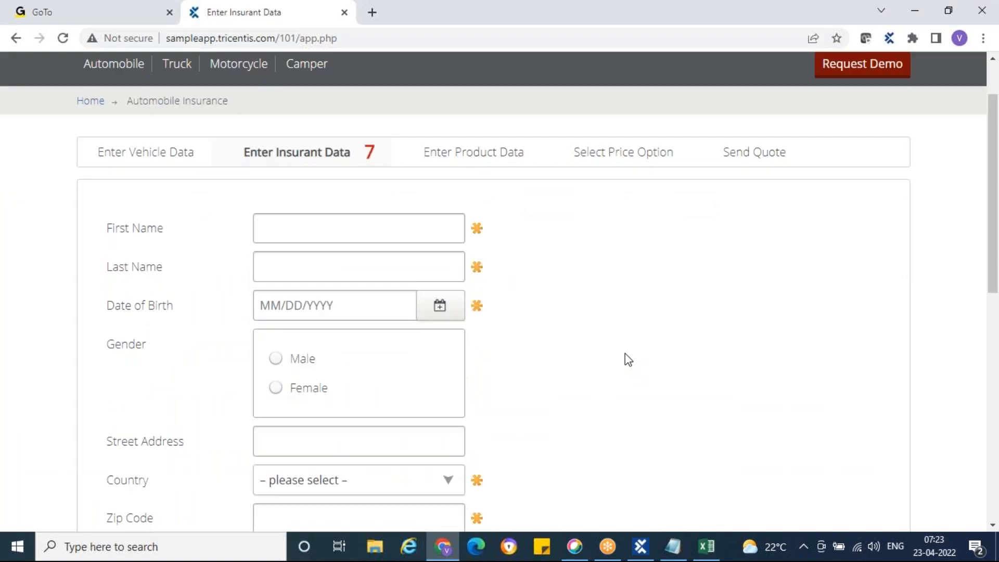
{"action": "scroll", "coordinate": [628, 359], "scroll_direction": "down", "scroll_amount": 1}
{"action": "scroll", "coordinate": [628, 359], "scroll_direction": "up", "scroll_amount": 3}
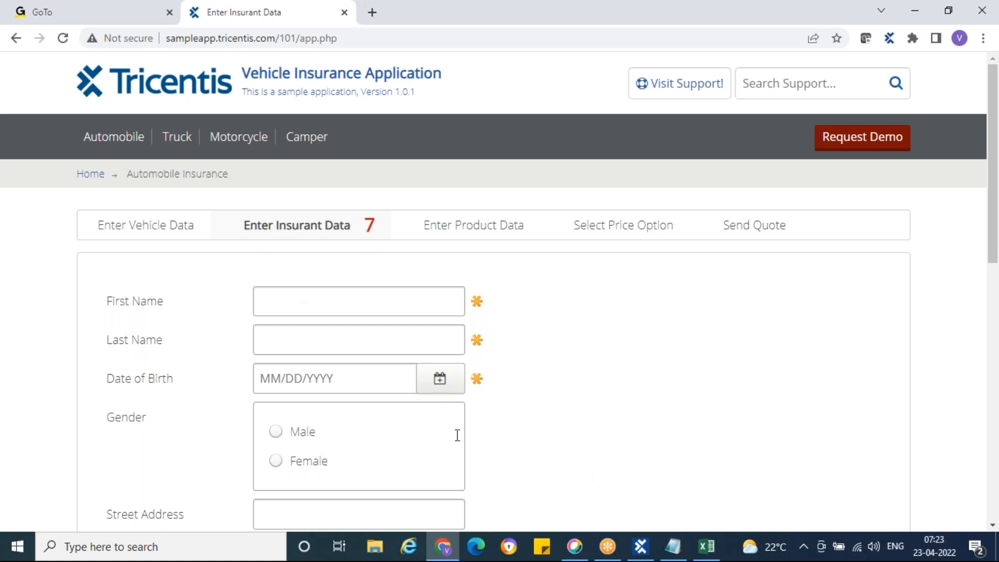
Start an application scan from the User Defined Modules folder in the Modules section.
{"action": "left_click", "coordinate": [640, 548]}
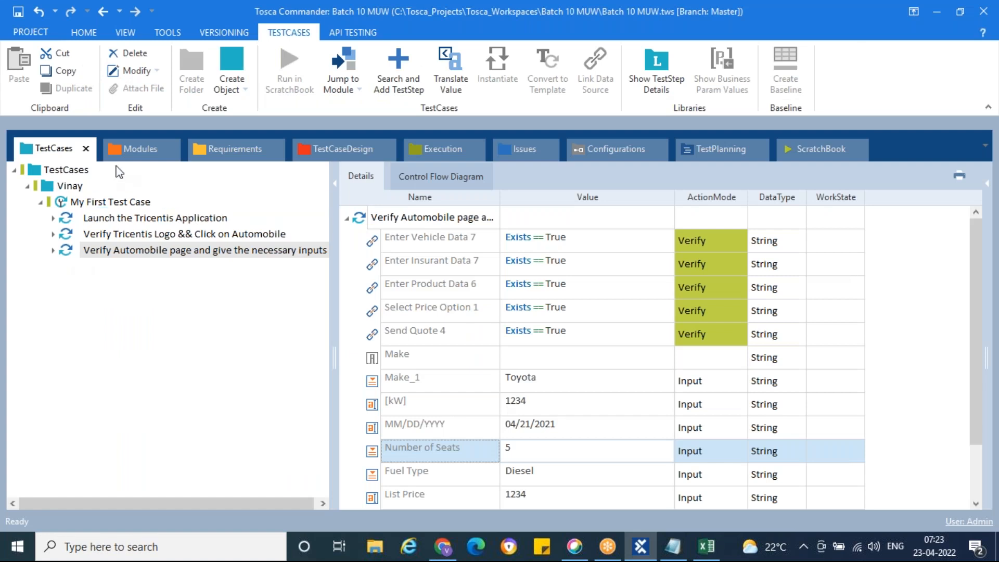
{"action": "left_click", "coordinate": [139, 146]}
{"action": "left_click", "coordinate": [82, 238]}
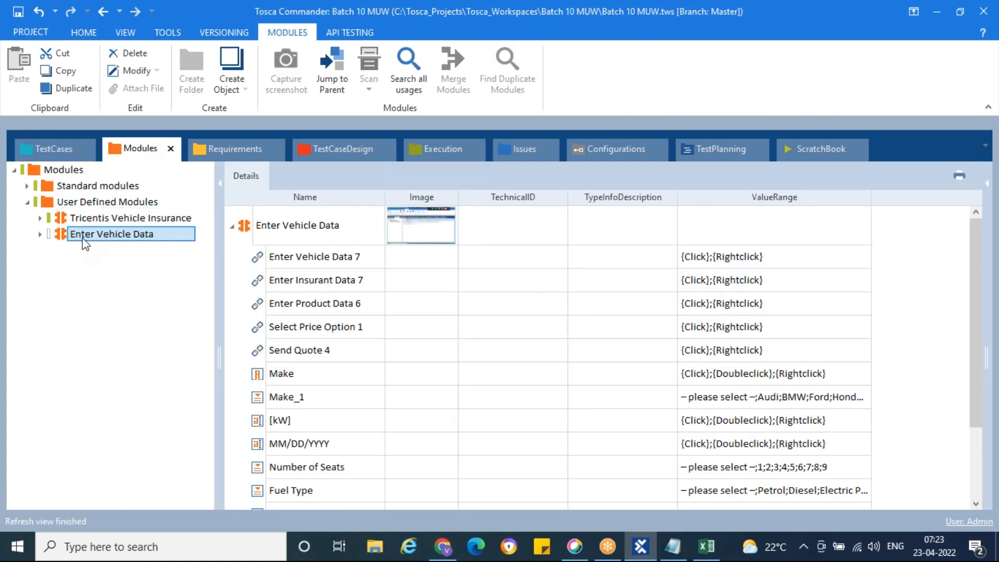
{"action": "left_click", "coordinate": [52, 204]}
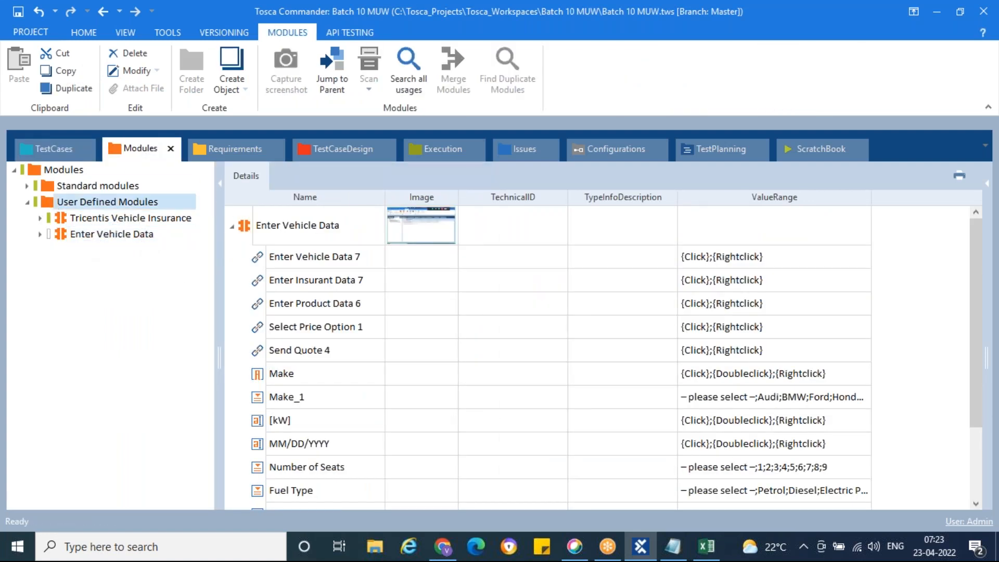
{"action": "right_click", "coordinate": [52, 204]}
{"action": "mouse_move", "coordinate": [183, 296]}
{"action": "left_click", "coordinate": [322, 296]}
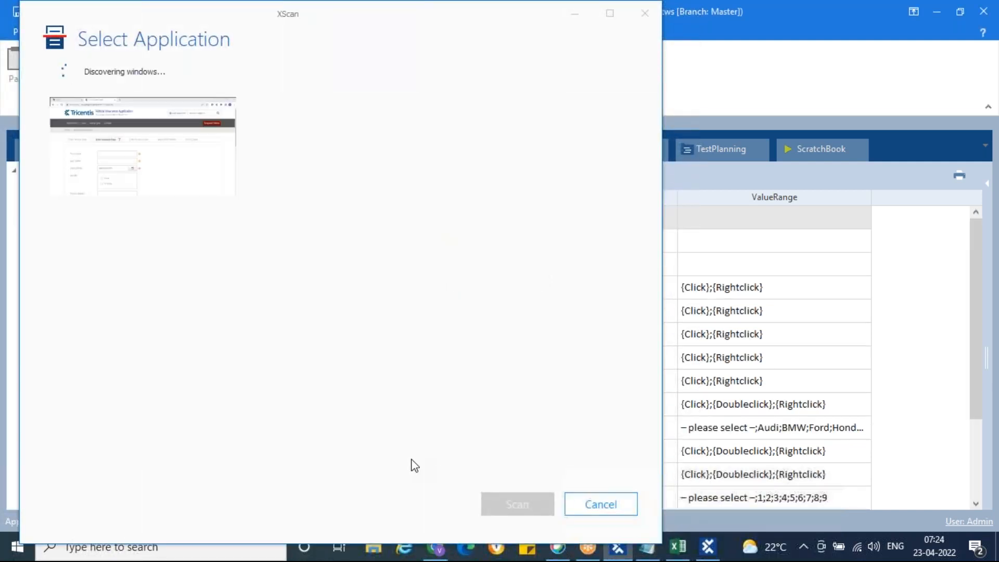
Scan the Enter Insurant Data browser window, review the page in Chrome, then pick First Name in XScan.
{"action": "double_click", "coordinate": [128, 161]}
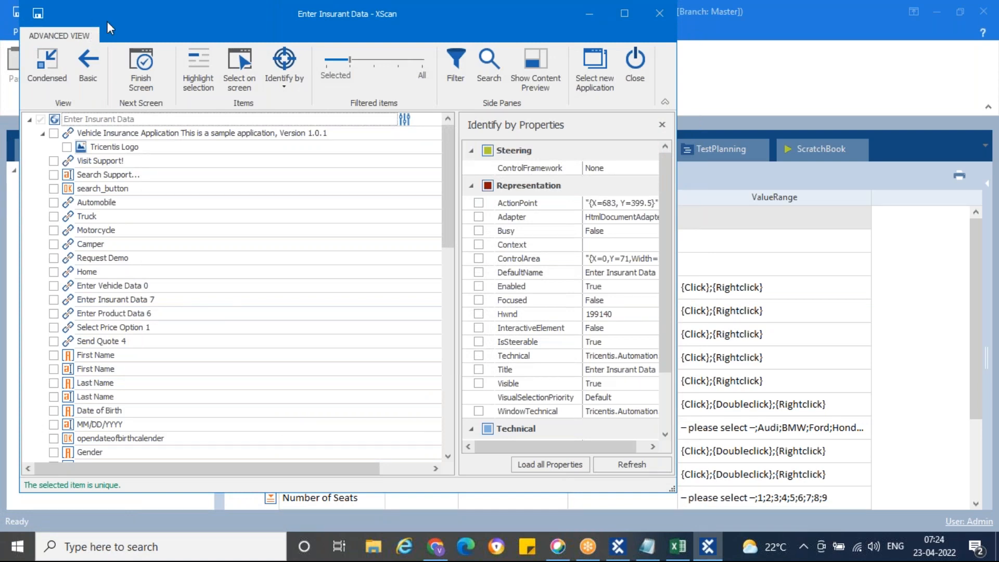
{"action": "left_click_drag", "start_coordinate": [108, 21], "coordinate": [389, 23]}
{"action": "left_click", "coordinate": [435, 547]}
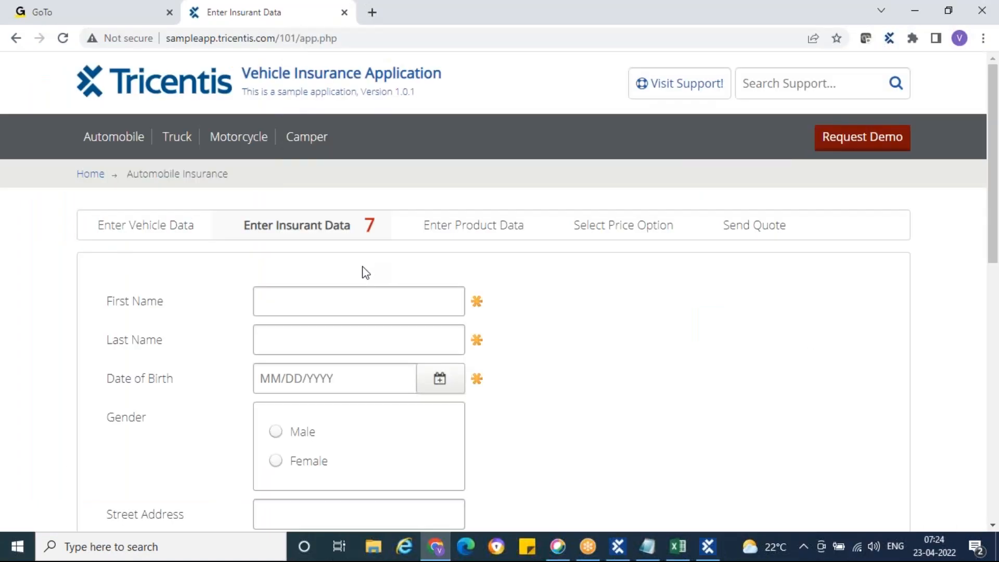
{"action": "scroll", "coordinate": [366, 272], "scroll_direction": "down", "scroll_amount": 10}
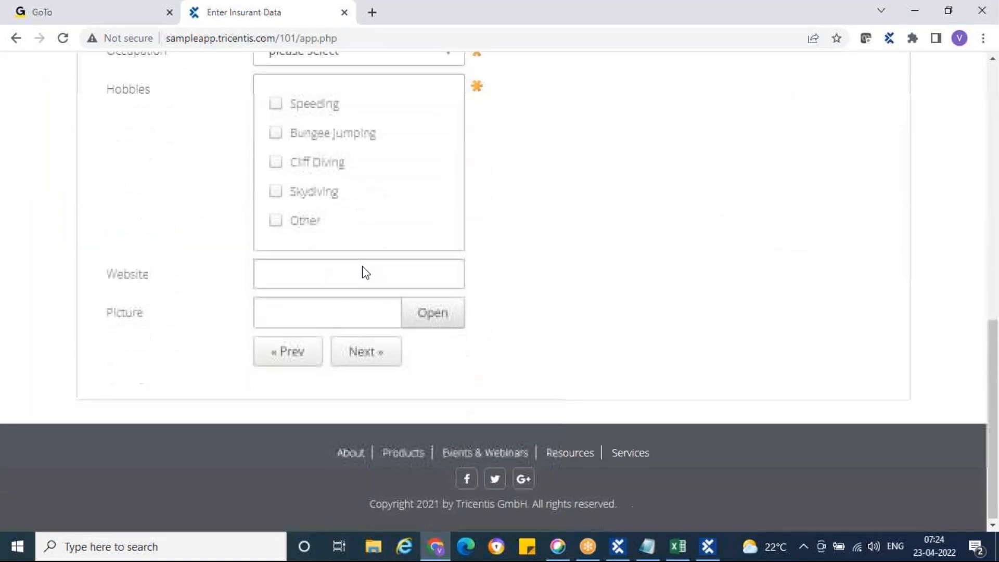
{"action": "scroll", "coordinate": [330, 285], "scroll_direction": "up", "scroll_amount": 10}
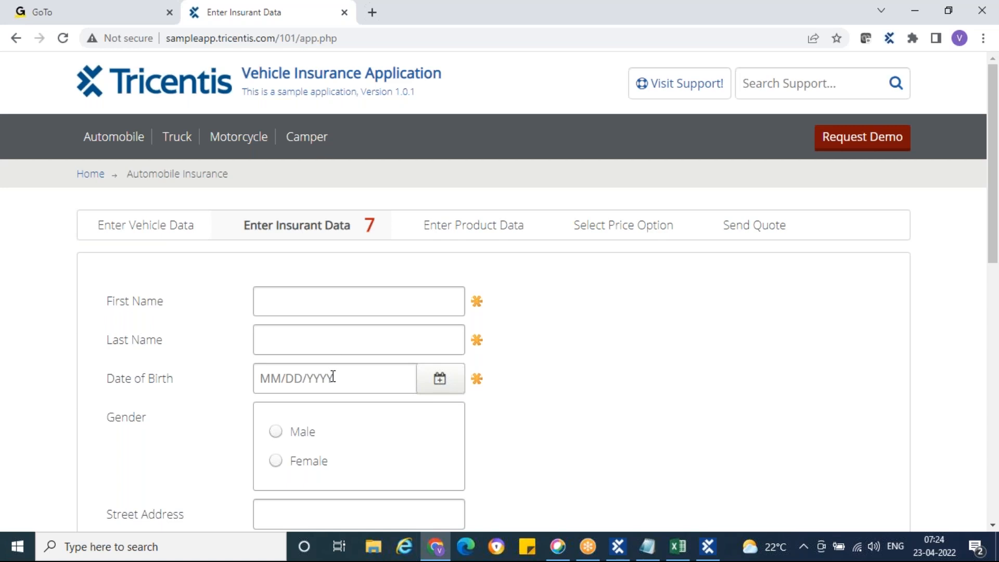
{"action": "scroll", "coordinate": [333, 377], "scroll_direction": "down", "scroll_amount": 3}
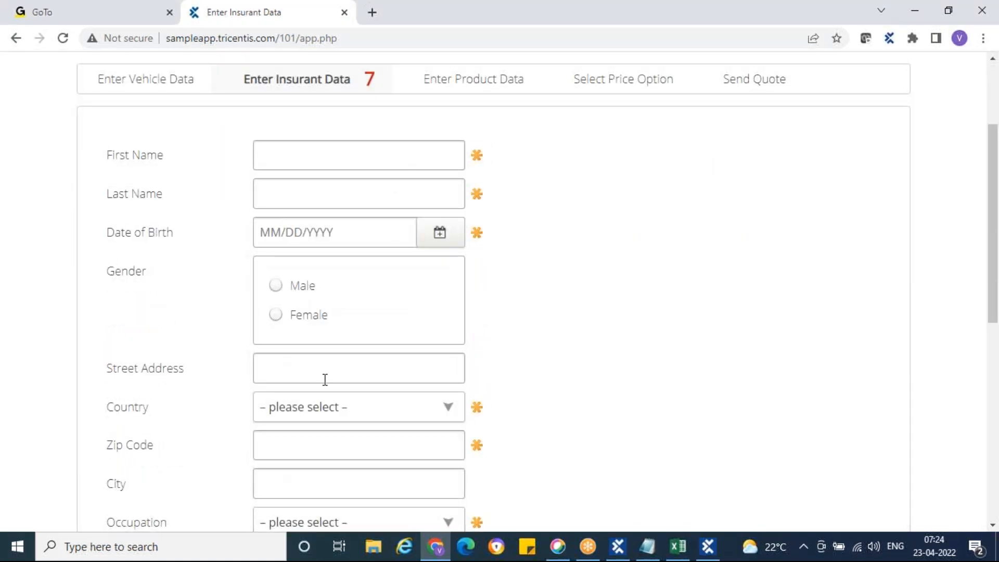
{"action": "scroll", "coordinate": [327, 375], "scroll_direction": "down", "scroll_amount": 8}
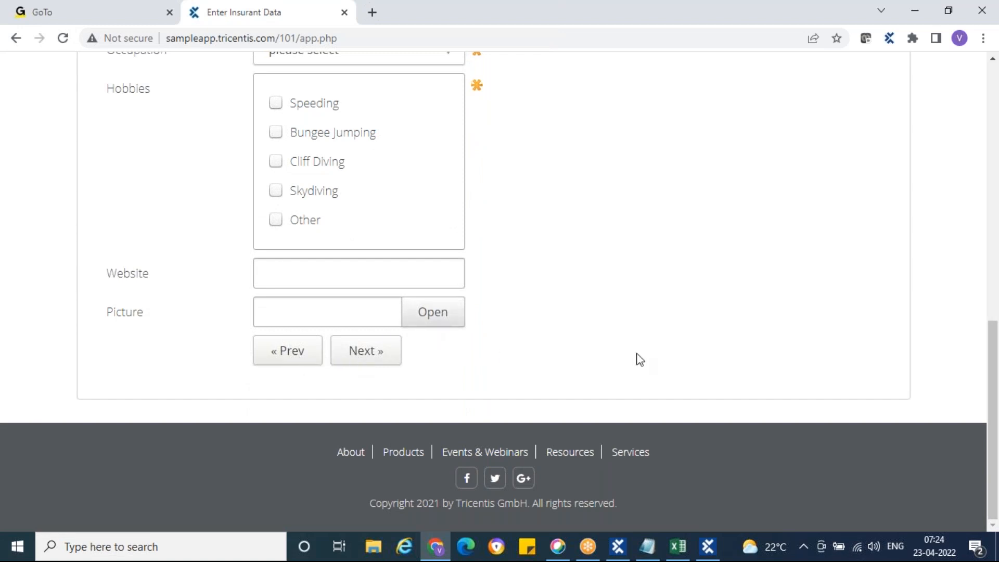
{"action": "scroll", "coordinate": [637, 358], "scroll_direction": "up", "scroll_amount": 10}
{"action": "left_click", "coordinate": [706, 546]}
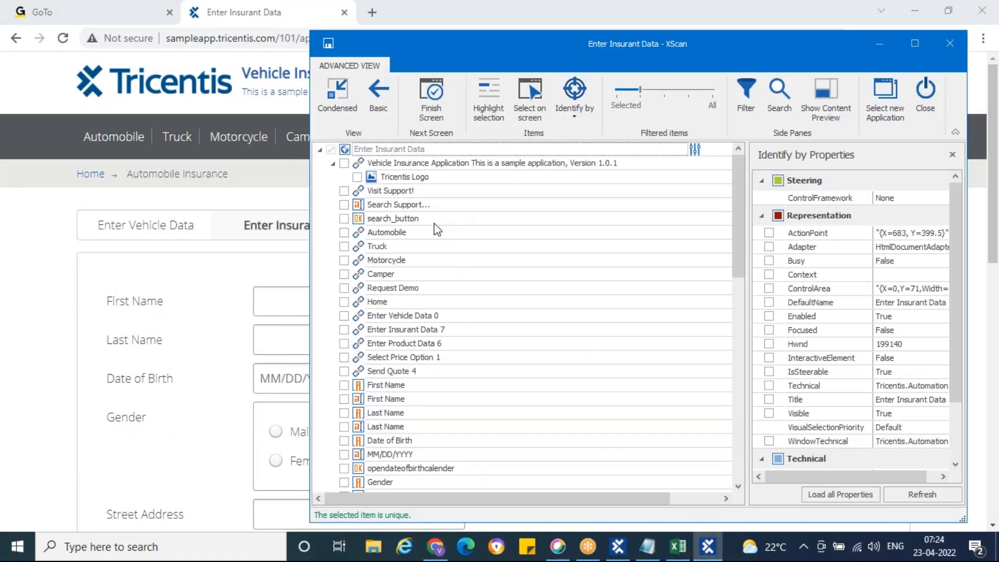
{"action": "scroll", "coordinate": [513, 243], "scroll_direction": "down", "scroll_amount": 3}
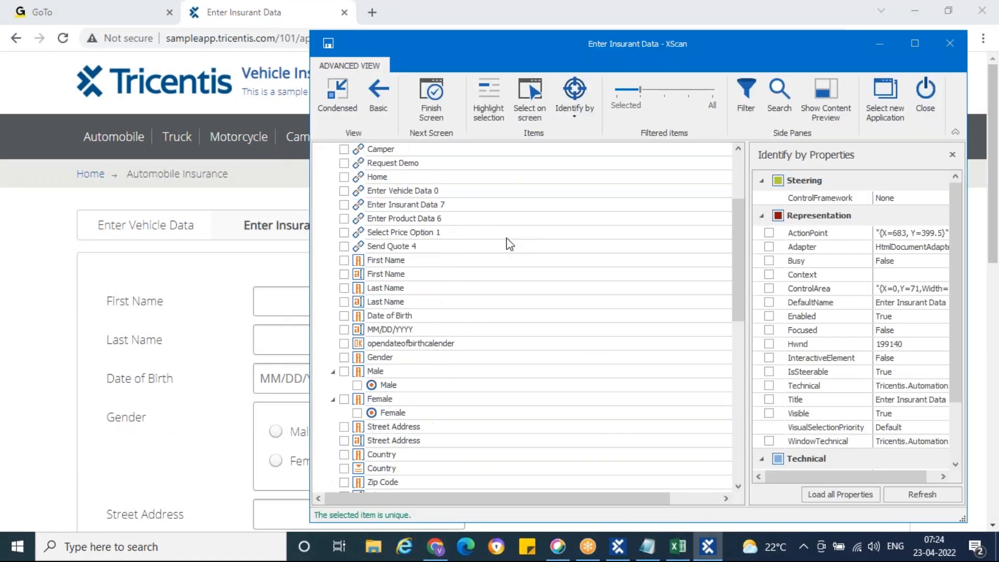
{"action": "left_click", "coordinate": [360, 265]}
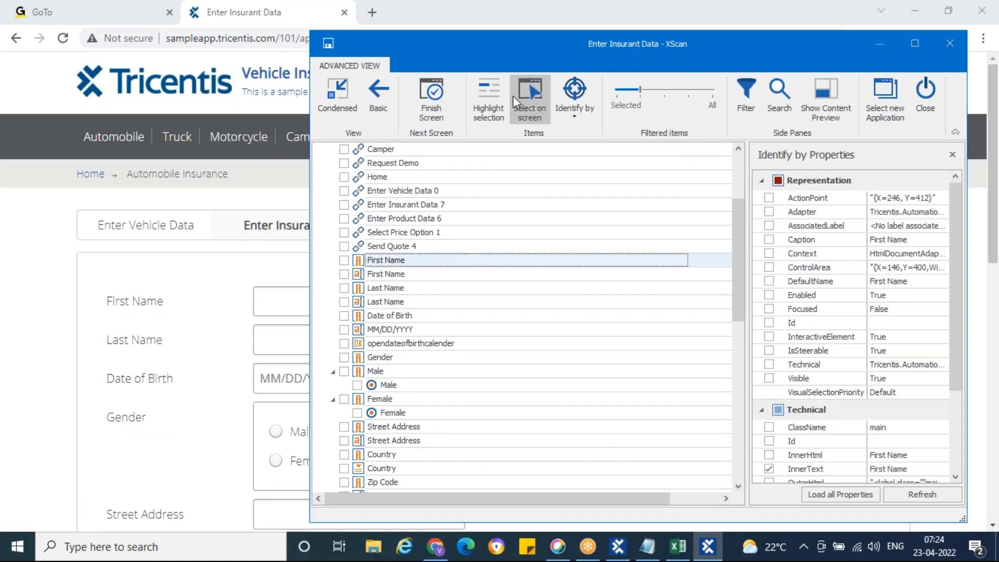
Enable highlight selection and tick the First Name and Last Name labels and input fields.
{"action": "left_click", "coordinate": [491, 101]}
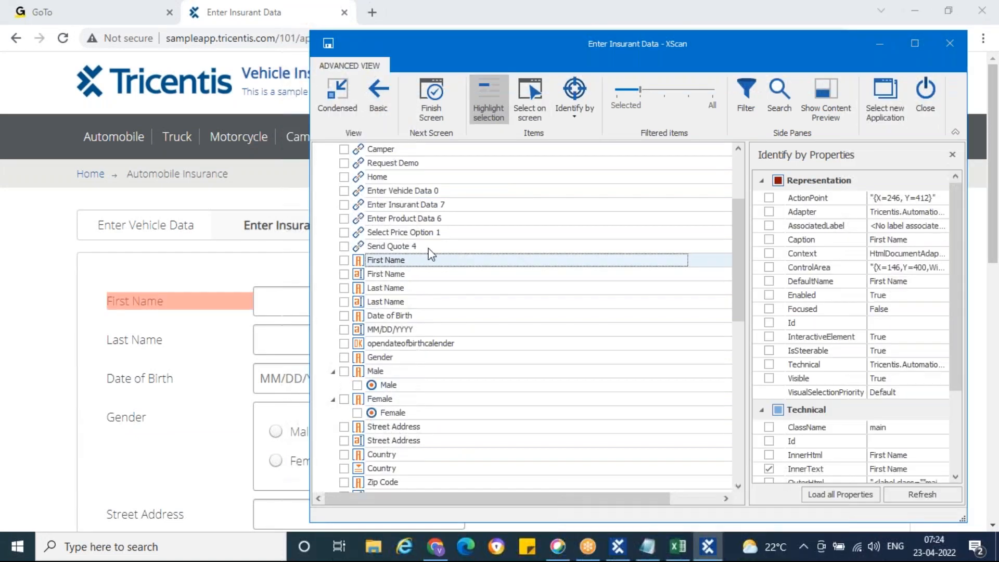
{"action": "left_click", "coordinate": [344, 261]}
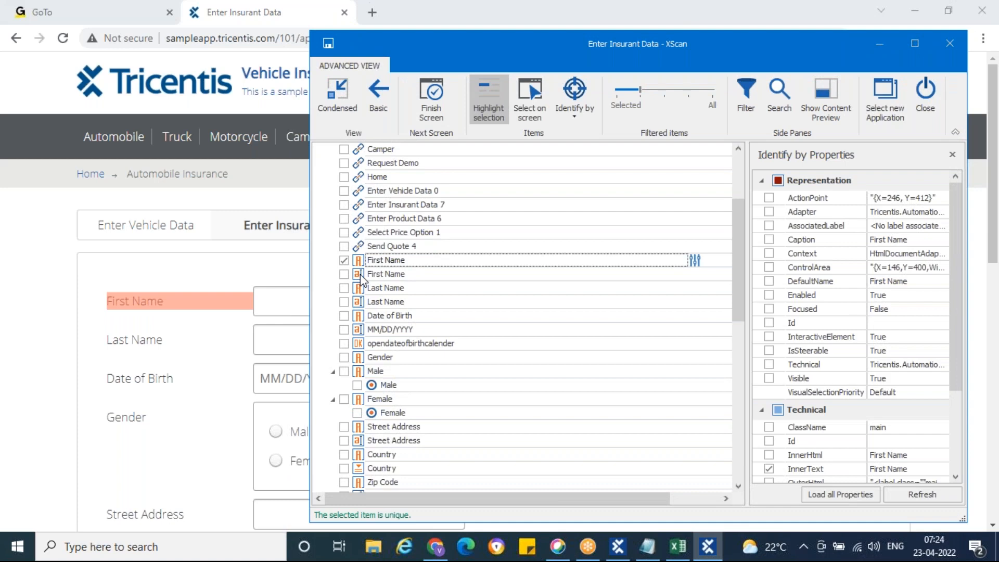
{"action": "left_click", "coordinate": [361, 275]}
{"action": "left_click", "coordinate": [344, 274]}
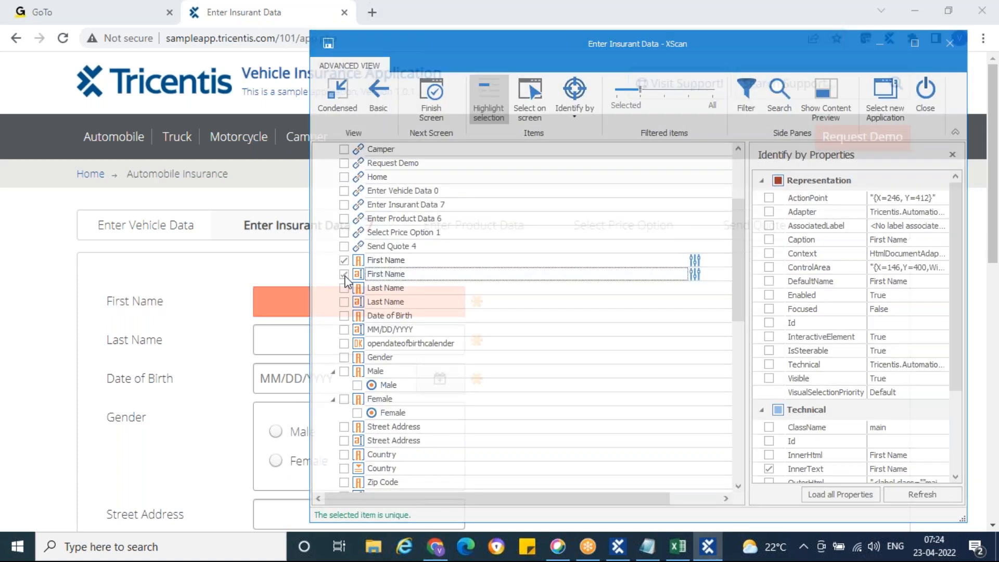
{"action": "left_click", "coordinate": [344, 288]}
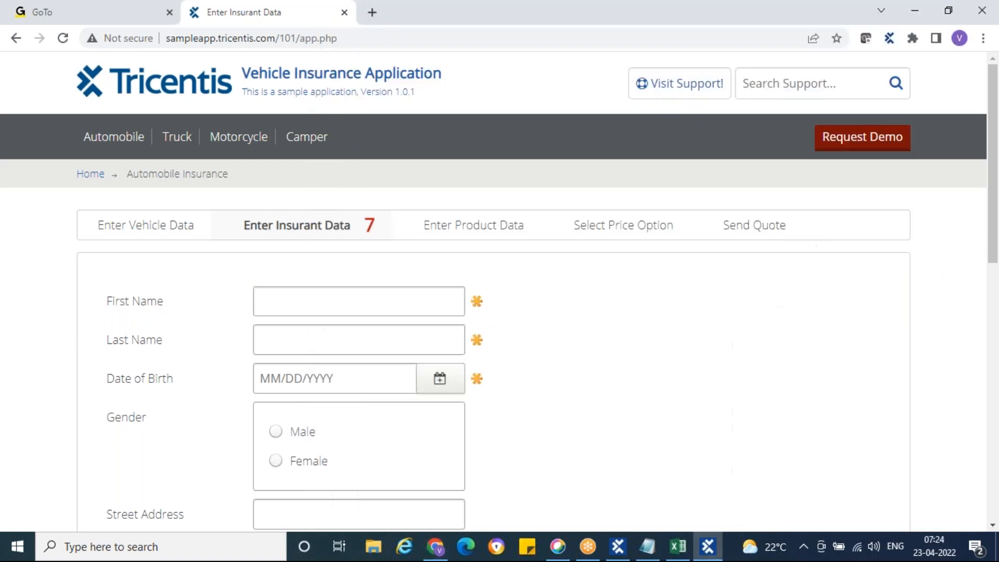
{"action": "left_click", "coordinate": [344, 301]}
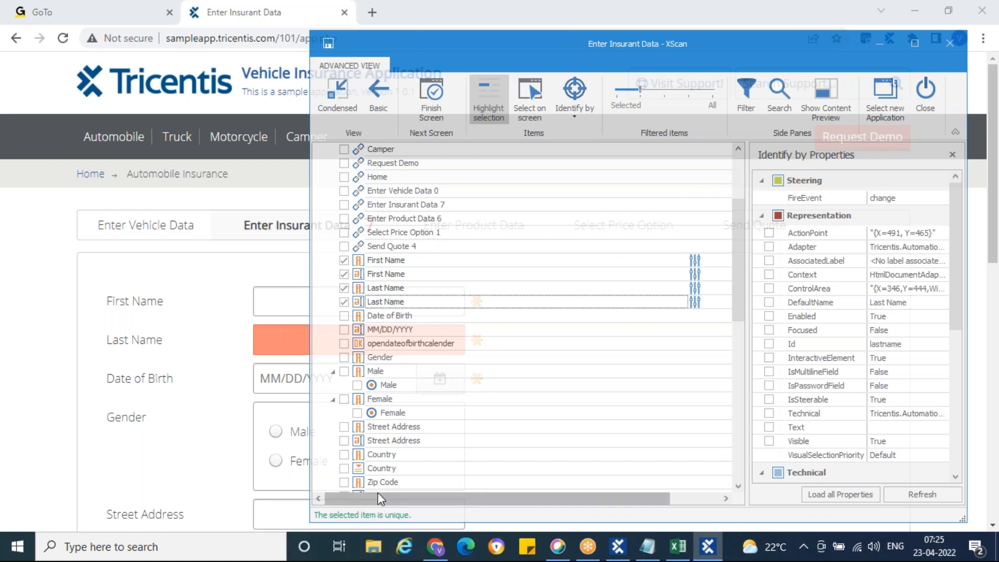
Tick the Date of Birth label, MM/DD/YYYY field, and Male and Female options.
{"action": "left_click", "coordinate": [344, 316]}
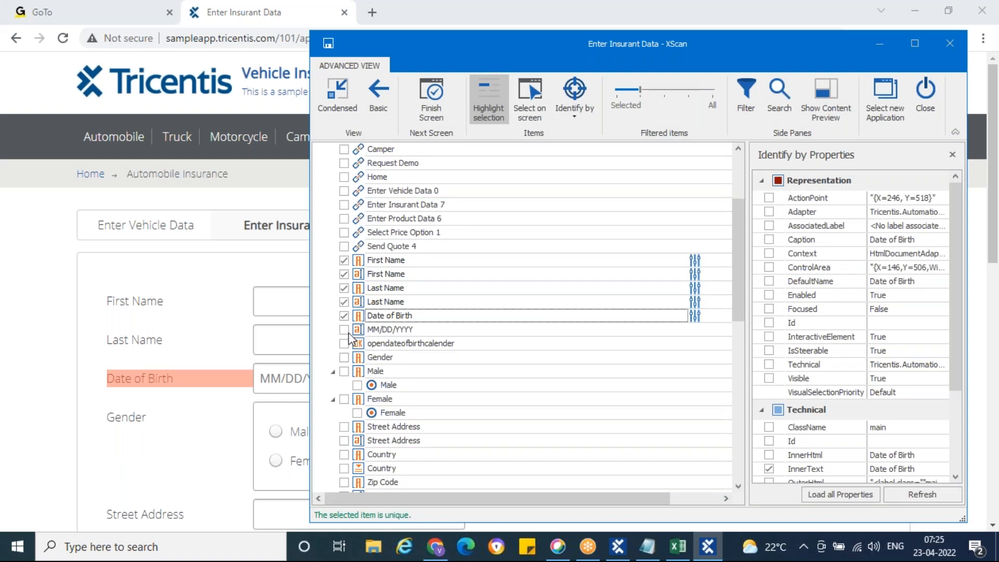
{"action": "left_click", "coordinate": [344, 330]}
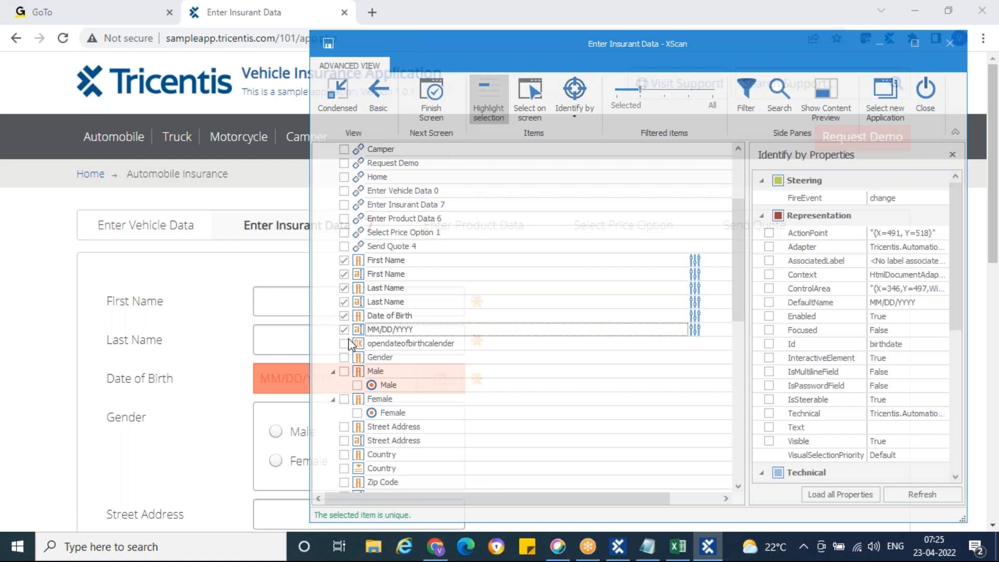
{"action": "left_click", "coordinate": [357, 385]}
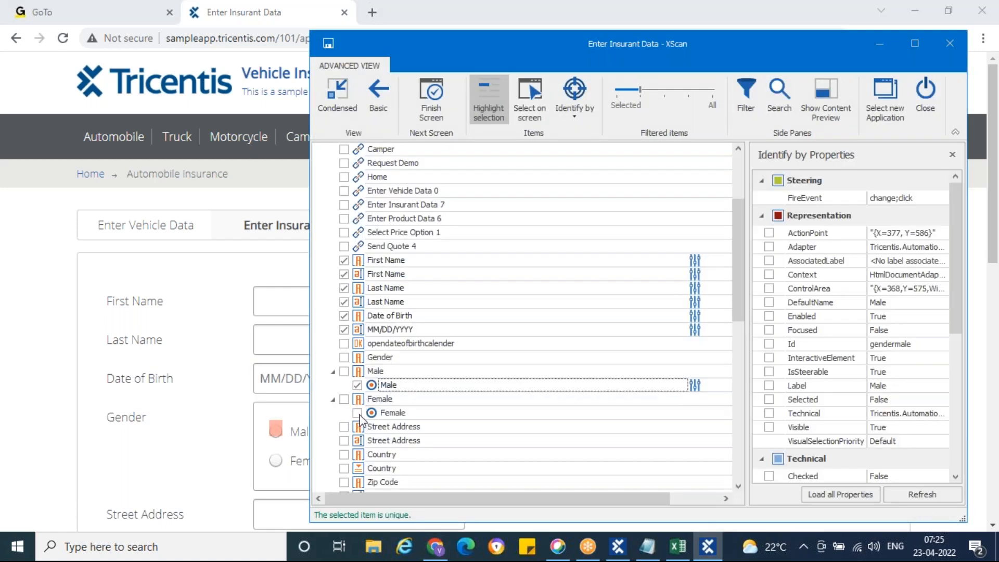
{"action": "left_click", "coordinate": [356, 413]}
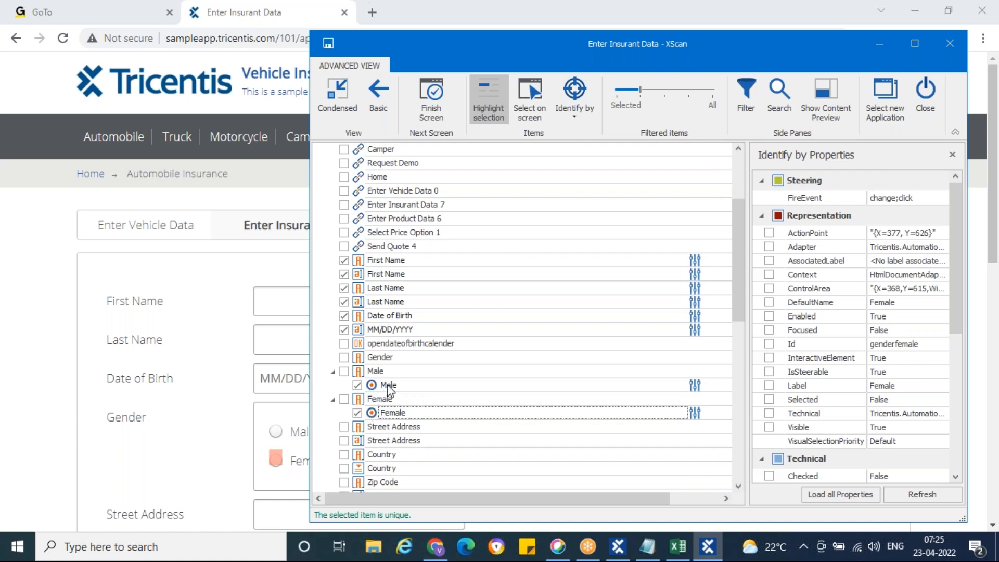
Tick the Street Address, Country, Zip Code, City and Occupation elements.
{"action": "scroll", "coordinate": [382, 385], "scroll_direction": "down", "scroll_amount": 2}
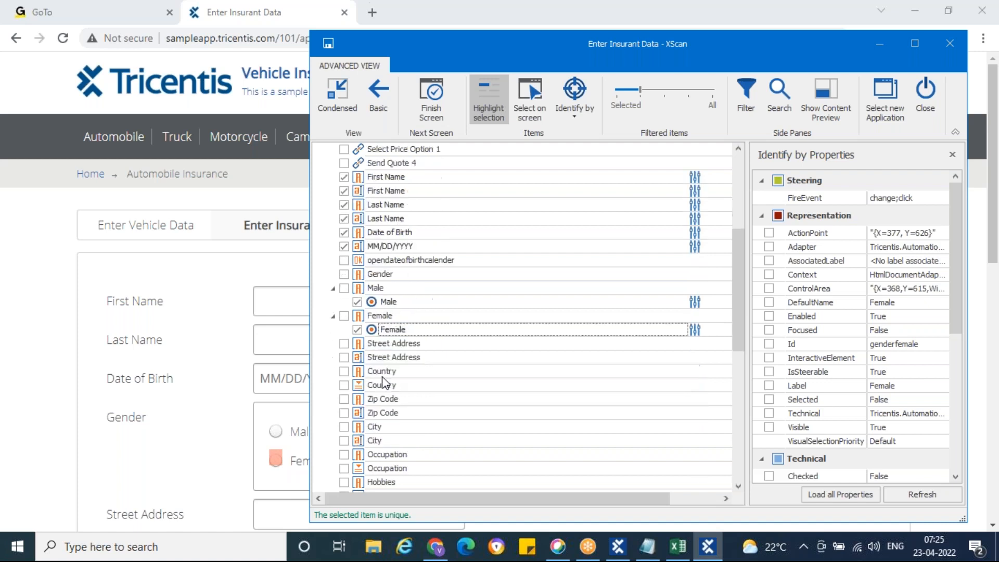
{"action": "left_click", "coordinate": [344, 358]}
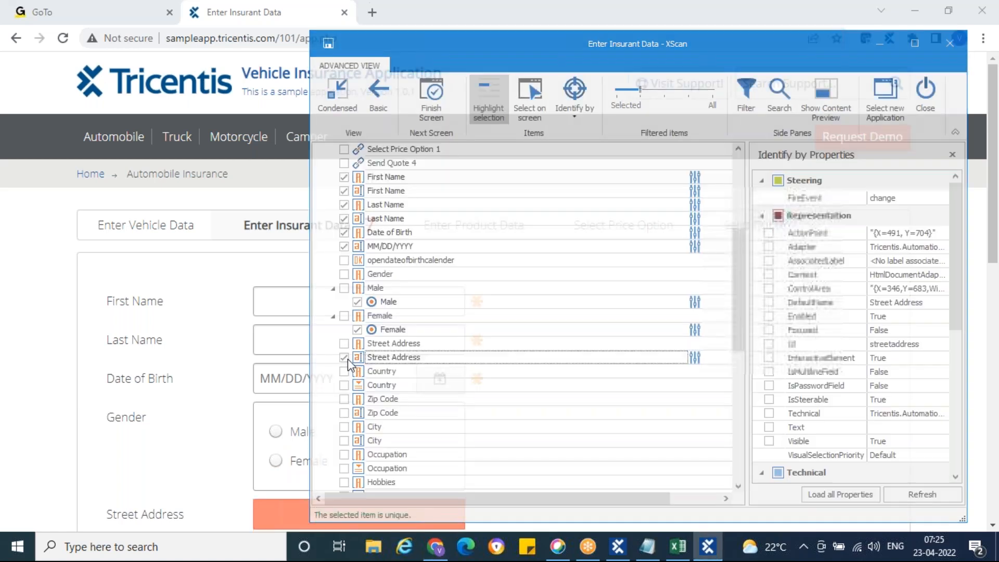
{"action": "left_click", "coordinate": [344, 386]}
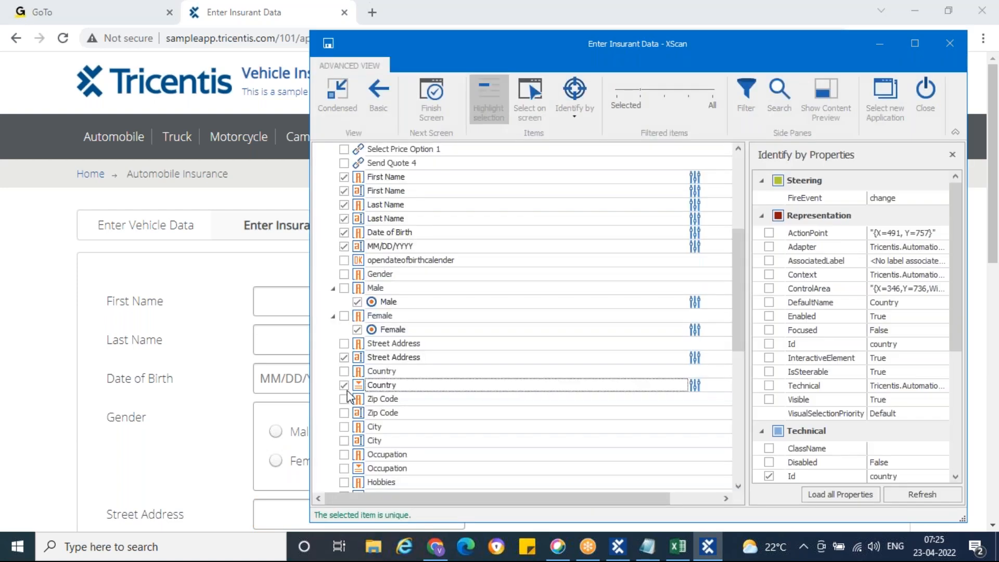
{"action": "left_click", "coordinate": [344, 413]}
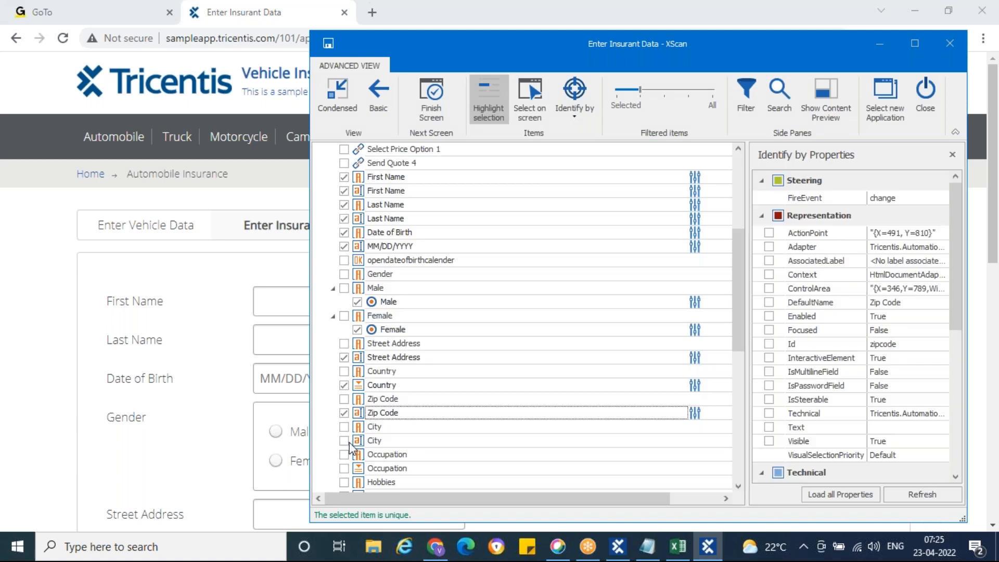
{"action": "left_click", "coordinate": [344, 440]}
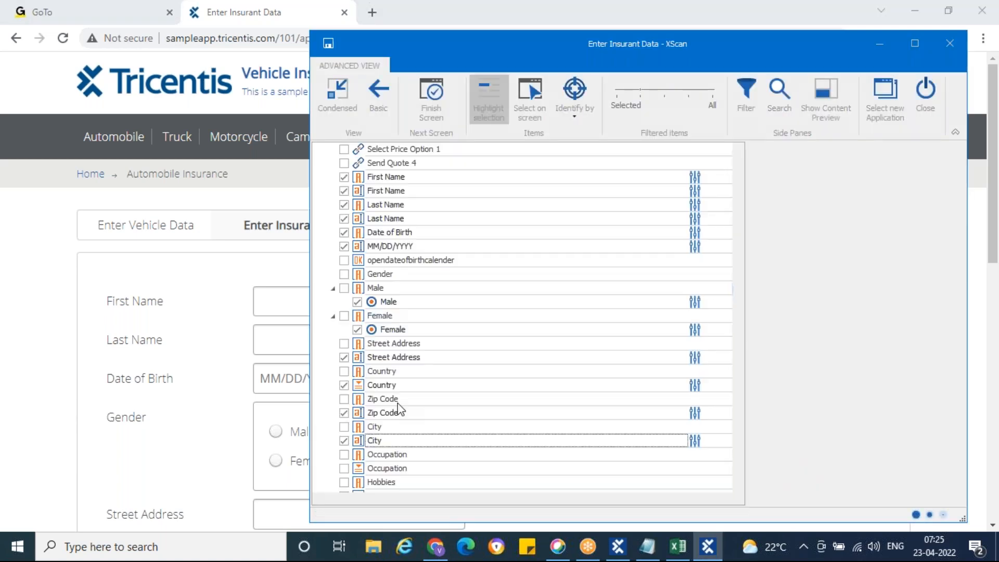
{"action": "scroll", "coordinate": [382, 410], "scroll_direction": "down", "scroll_amount": 2}
{"action": "left_click", "coordinate": [344, 386]}
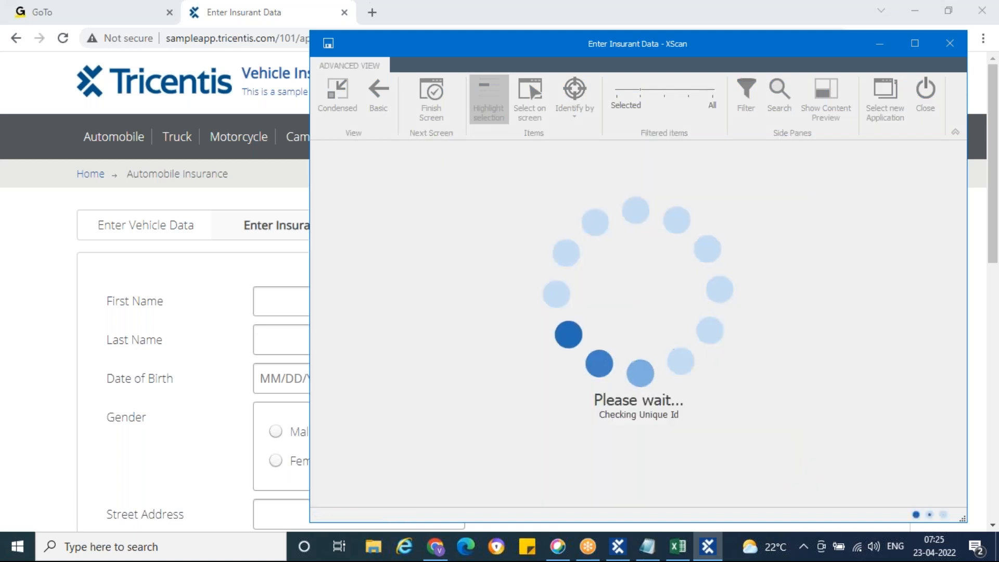
Tick the Speeding, BungeeJumping, CliffDiving, Skydiving and Other hobbies plus the Website field.
{"action": "scroll", "coordinate": [447, 381], "scroll_direction": "down", "scroll_amount": 3}
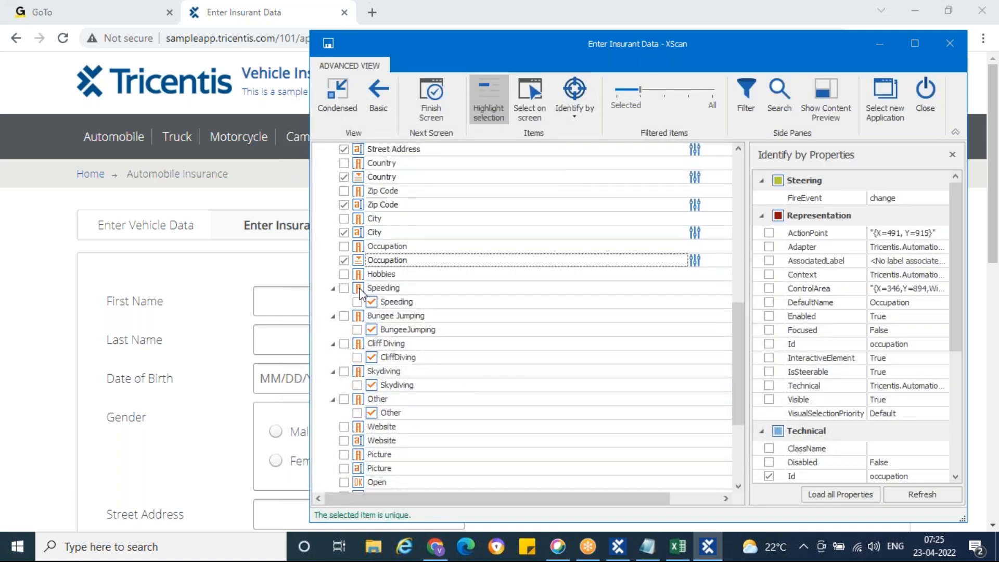
{"action": "left_click", "coordinate": [358, 302]}
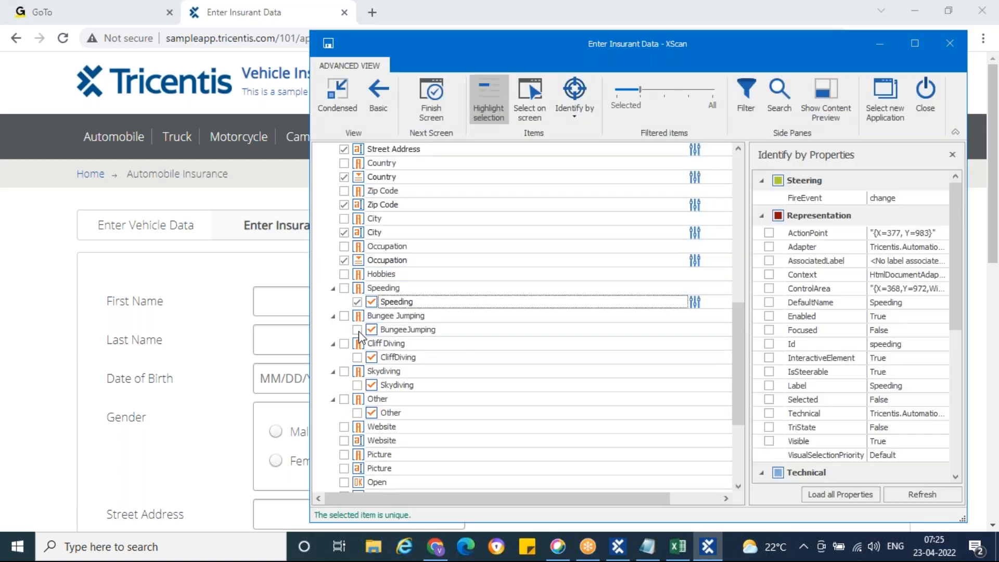
{"action": "left_click", "coordinate": [358, 330]}
{"action": "left_click", "coordinate": [357, 358]}
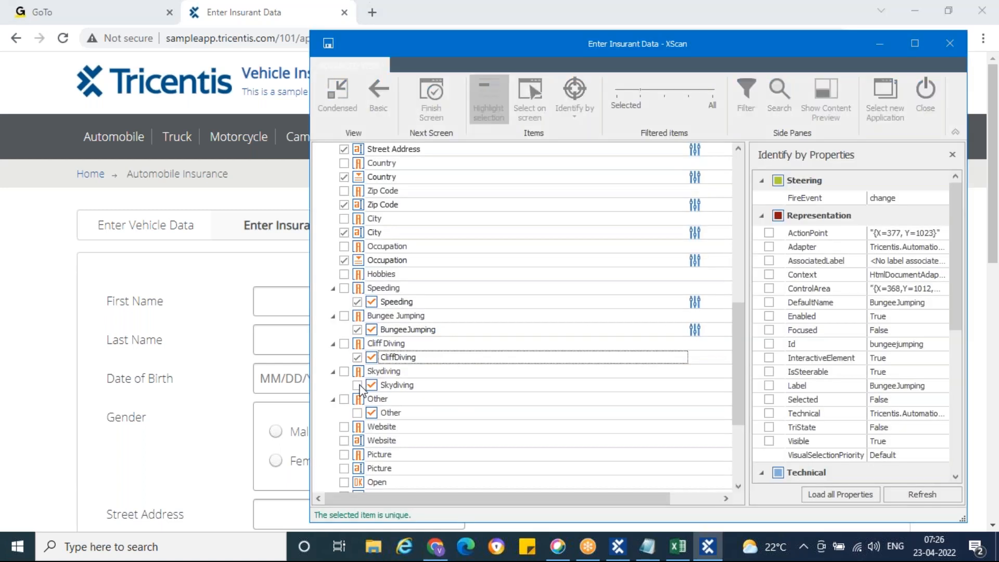
{"action": "left_click", "coordinate": [357, 385]}
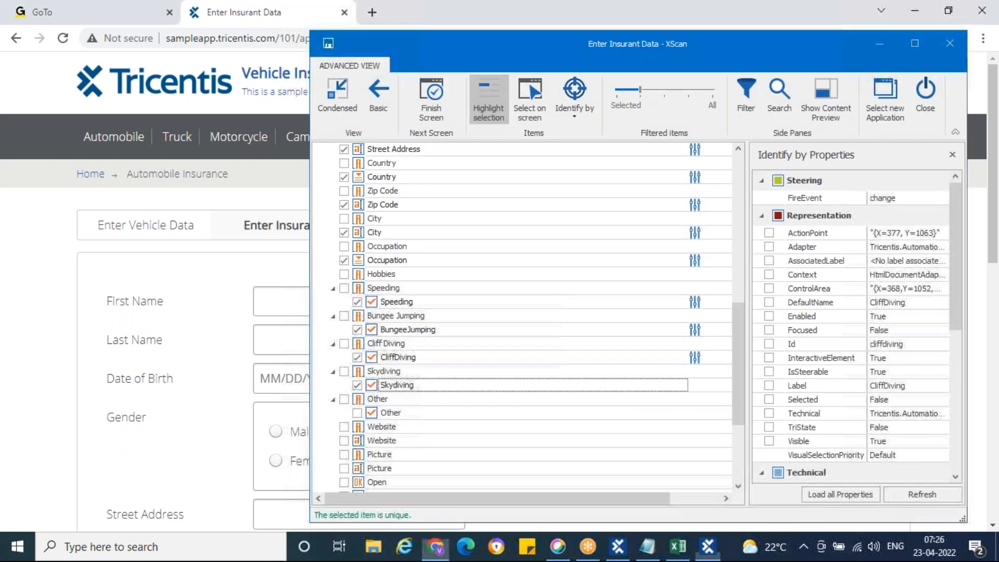
{"action": "left_click", "coordinate": [358, 413]}
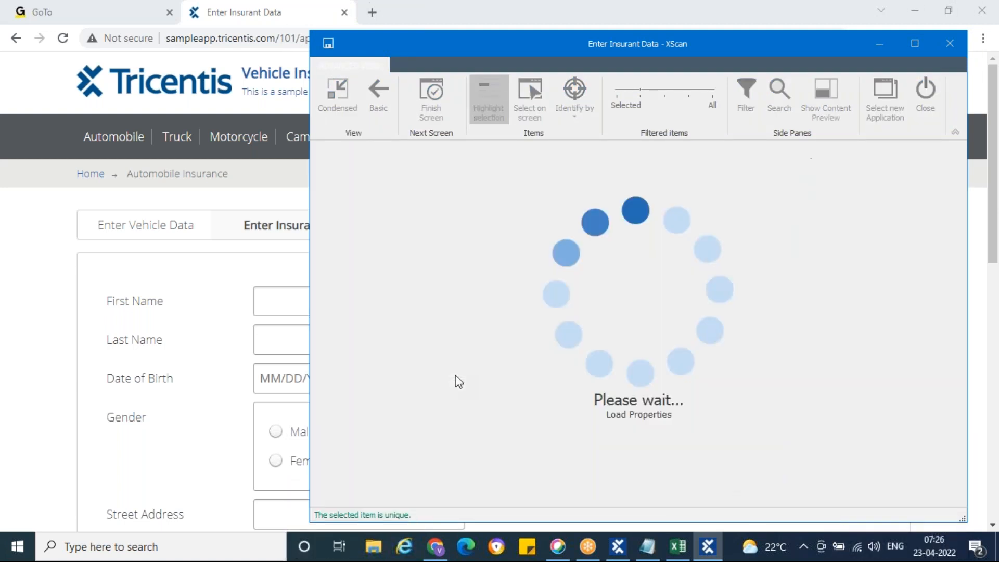
{"action": "scroll", "coordinate": [456, 375], "scroll_direction": "down", "scroll_amount": 2}
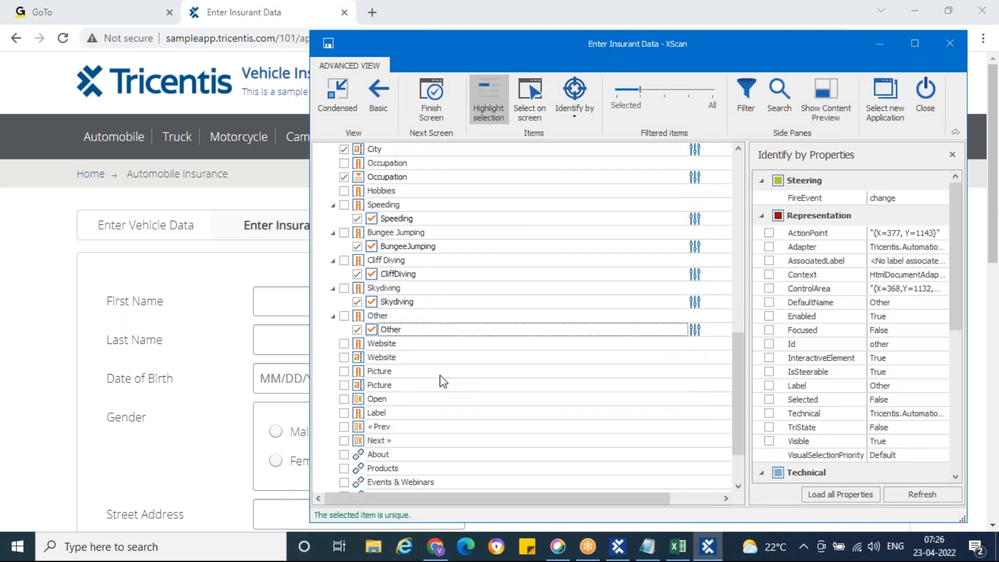
{"action": "left_click", "coordinate": [344, 358]}
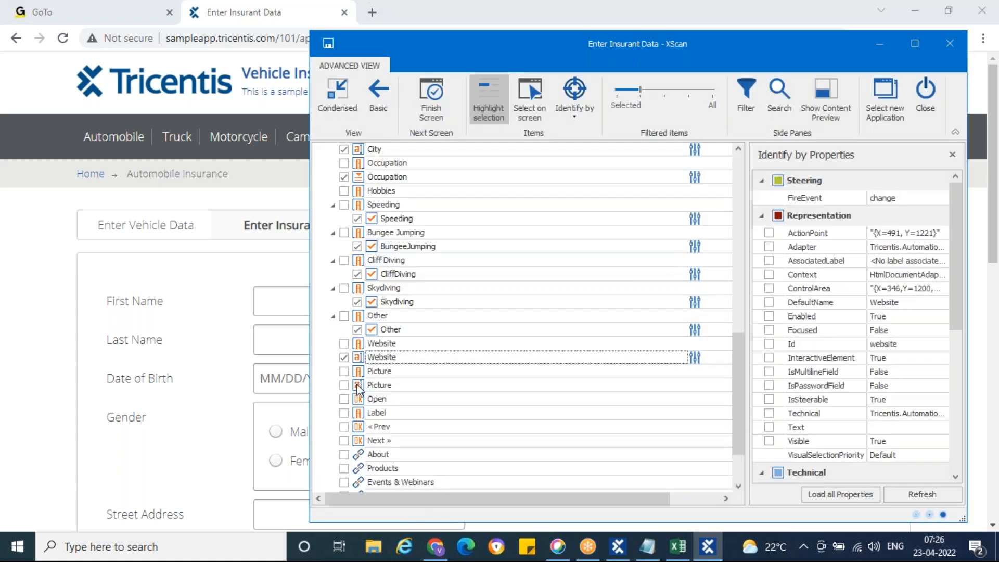
Start a Picture upload on the insurance form, cancel the file chooser, and return to XScan.
{"action": "left_click", "coordinate": [214, 420]}
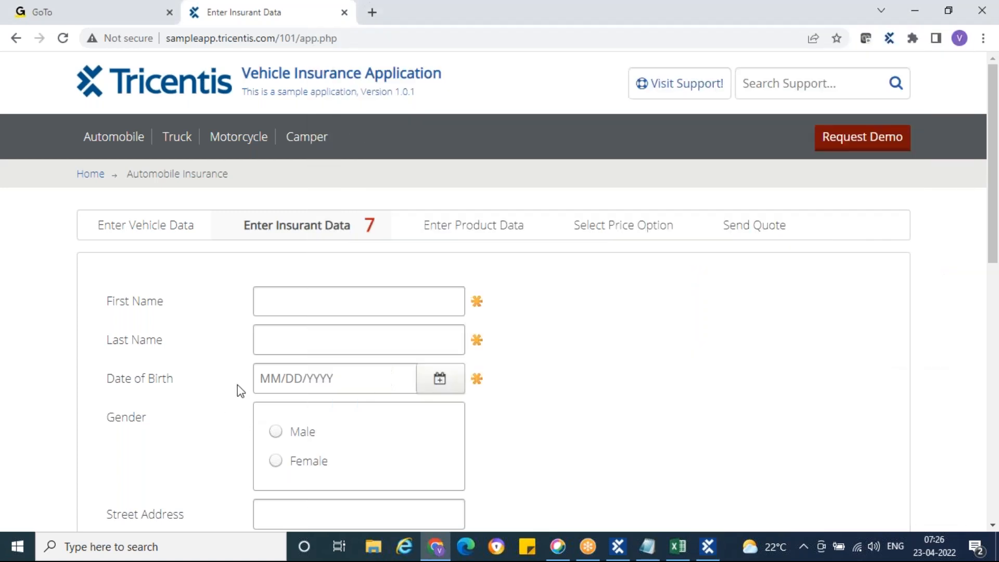
{"action": "scroll", "coordinate": [238, 385], "scroll_direction": "down", "scroll_amount": 10}
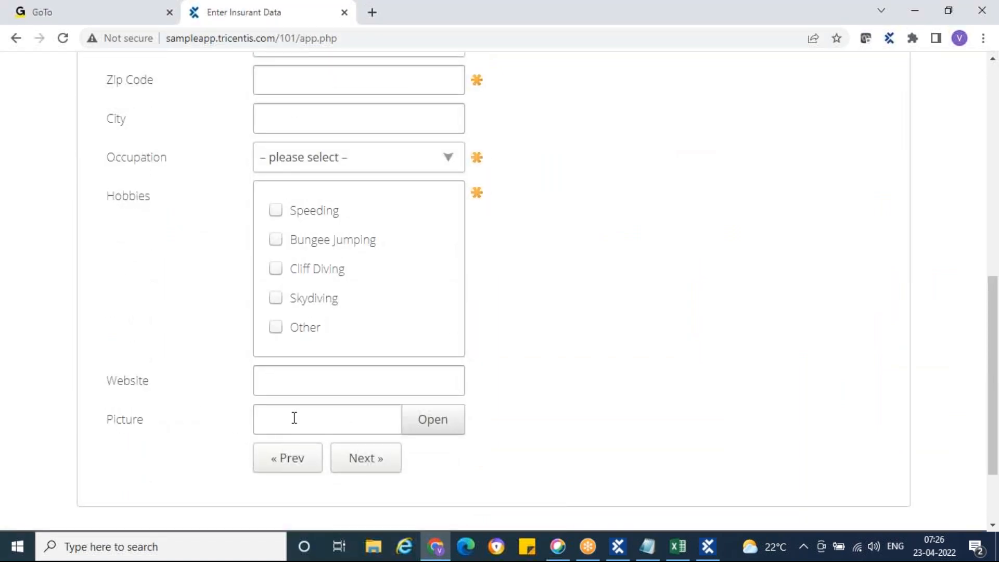
{"action": "left_click", "coordinate": [446, 432]}
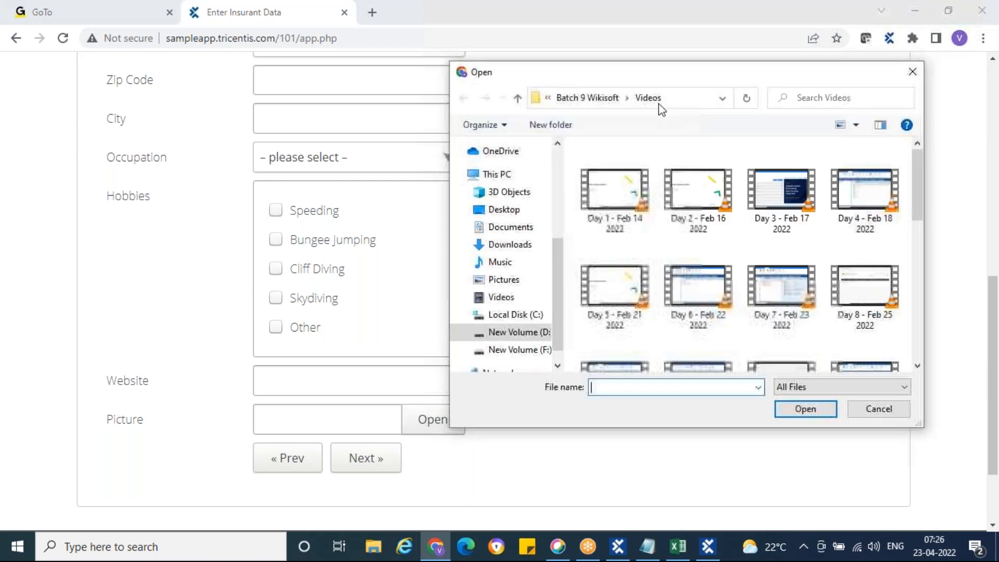
{"action": "left_click", "coordinate": [874, 413]}
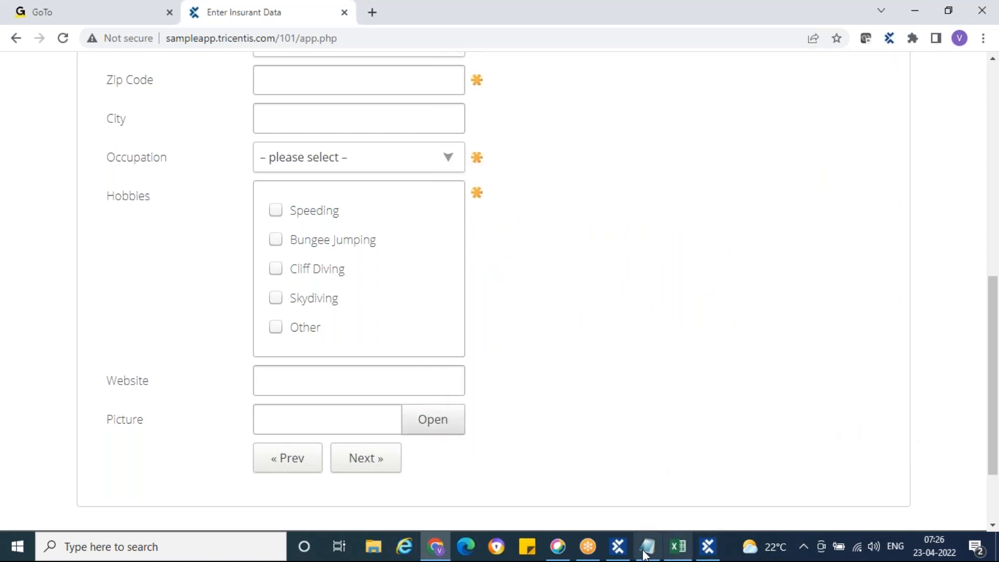
{"action": "left_click", "coordinate": [709, 556]}
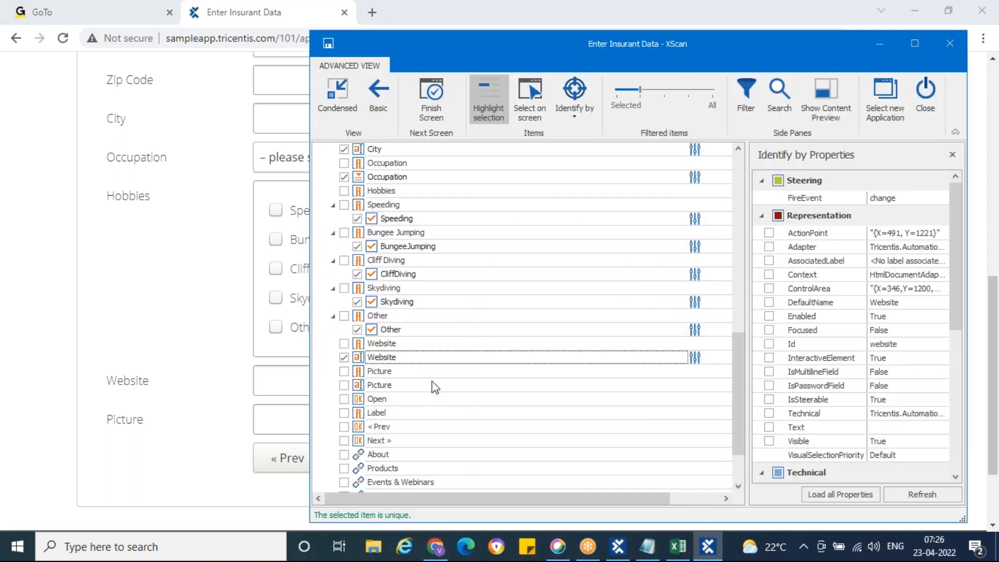
Tick Picture, Open, « Prev and Next » in the XScan tree.
{"action": "scroll", "coordinate": [435, 387], "scroll_direction": "down", "scroll_amount": 1}
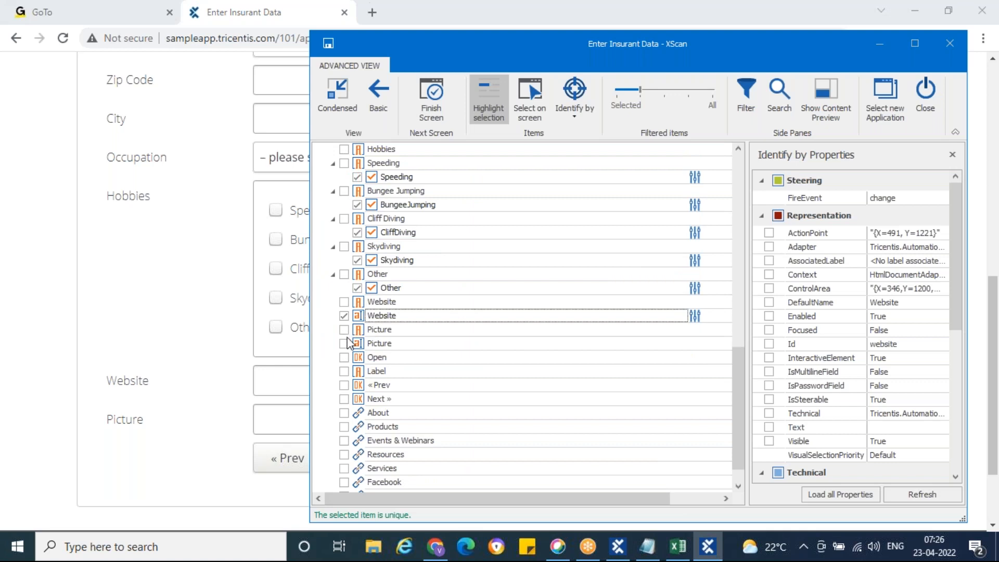
{"action": "left_click", "coordinate": [345, 344]}
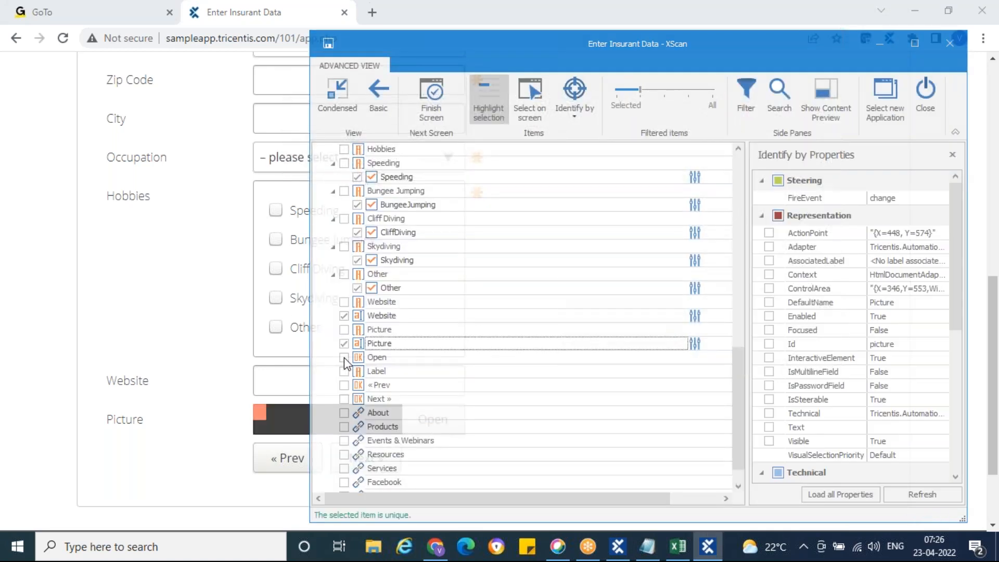
{"action": "left_click", "coordinate": [345, 357]}
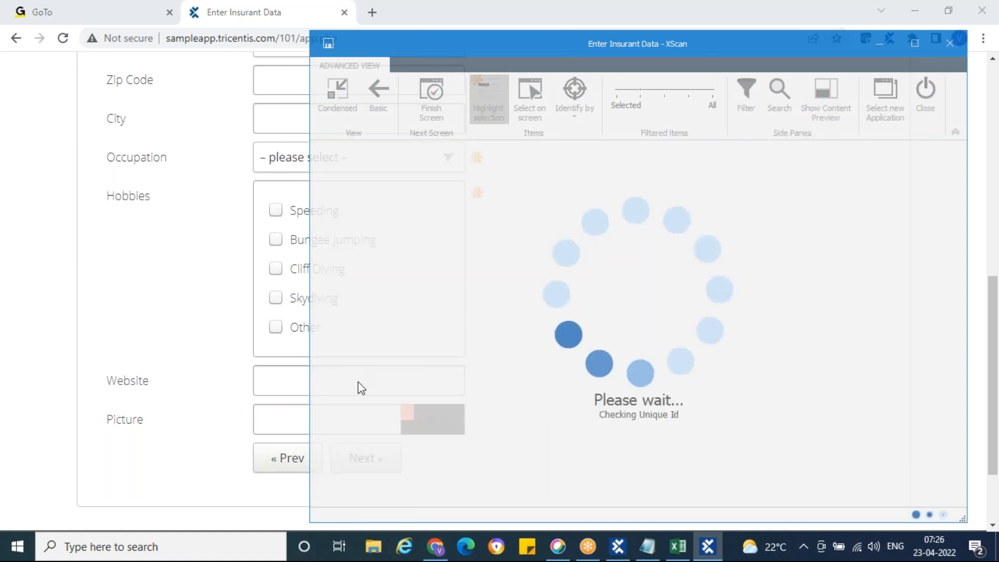
{"action": "left_click", "coordinate": [344, 386]}
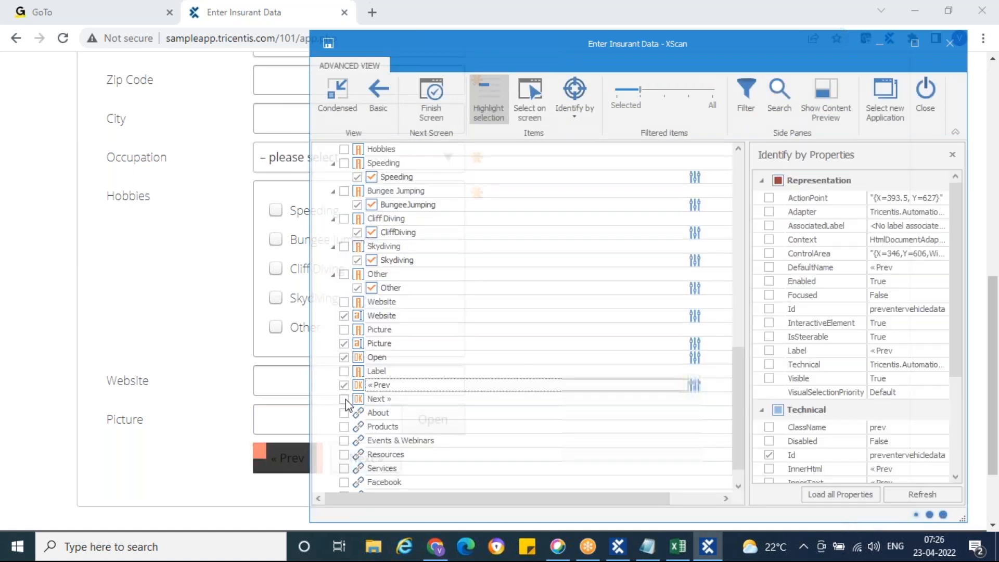
{"action": "left_click", "coordinate": [344, 399]}
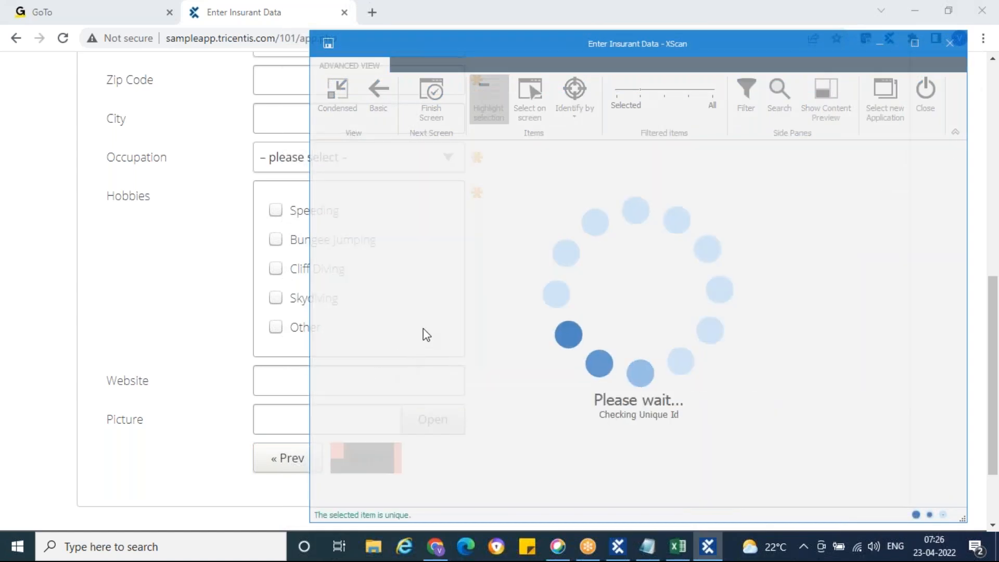
Save the Enter Insurant Data module with Finish Screen and close XScan.
{"action": "scroll", "coordinate": [424, 328], "scroll_direction": "up", "scroll_amount": 15}
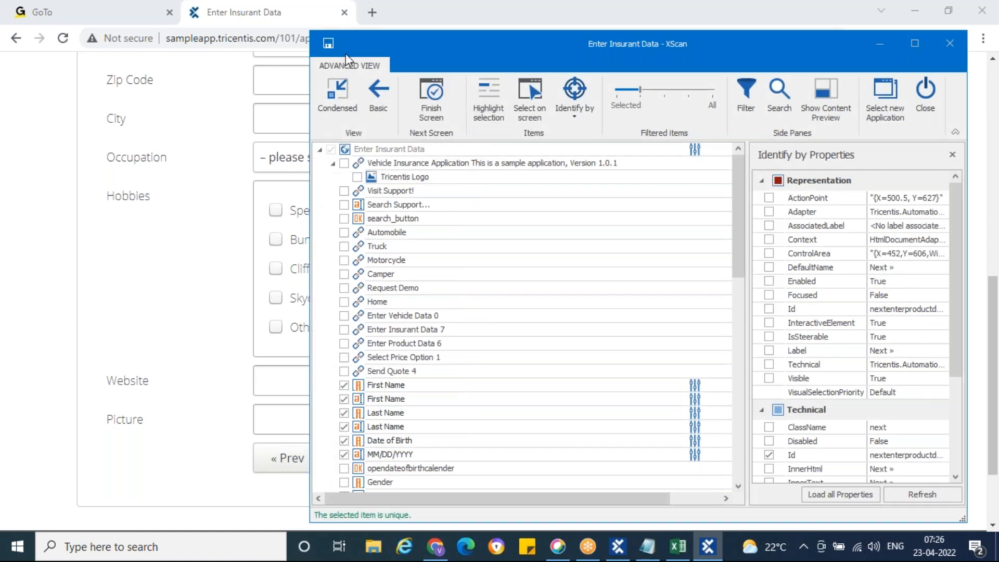
{"action": "left_click", "coordinate": [435, 108]}
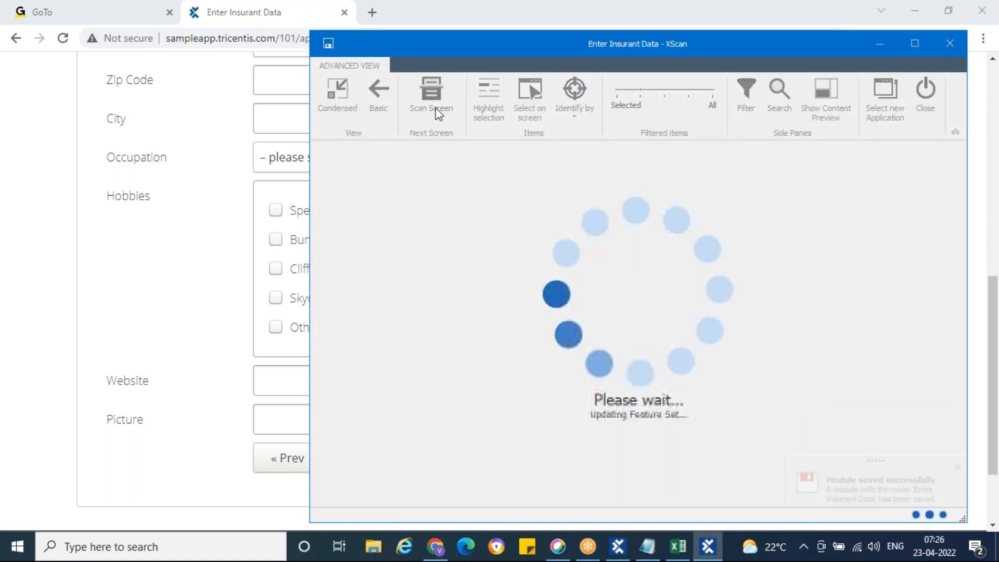
{"action": "left_click", "coordinate": [928, 98]}
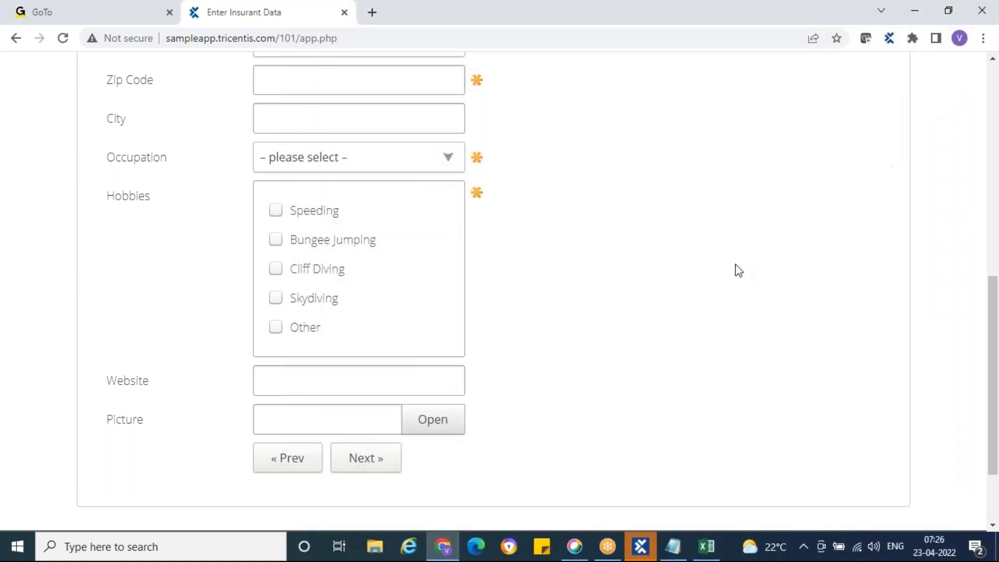
Review the full Title property of the Enter Insurant Data module.
{"action": "left_click", "coordinate": [649, 554]}
{"action": "left_click", "coordinate": [83, 255]}
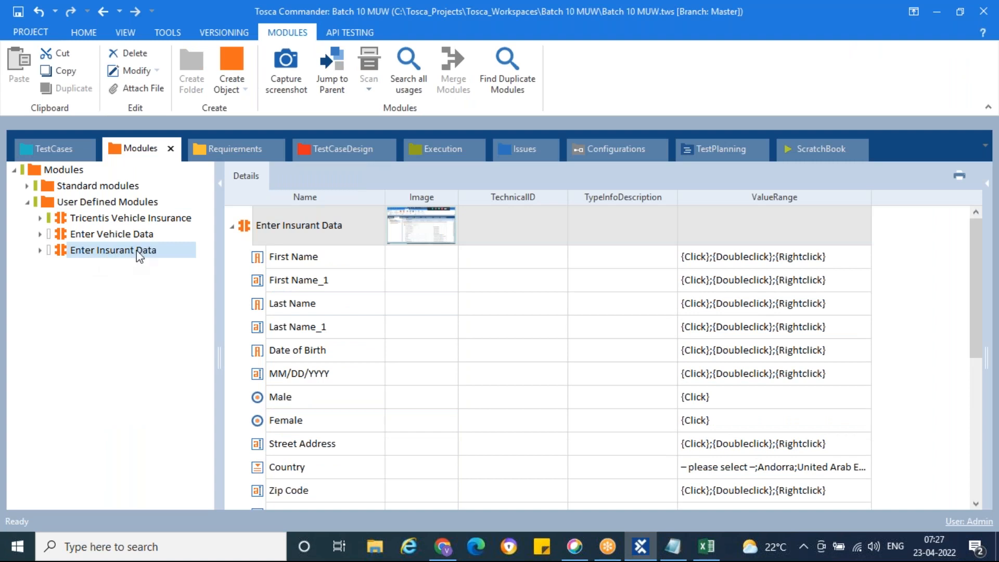
{"action": "left_click", "coordinate": [988, 194]}
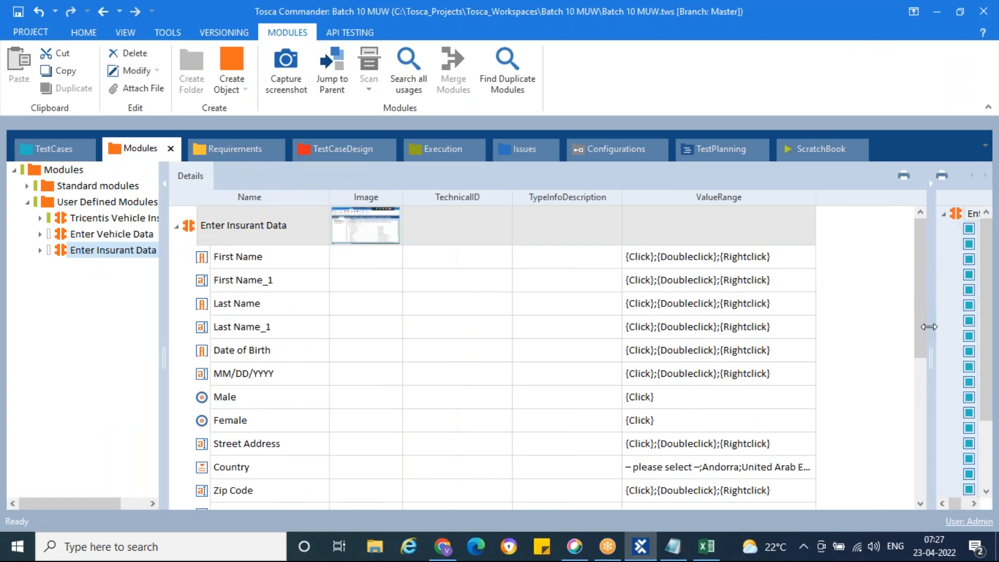
{"action": "left_click_drag", "start_coordinate": [725, 361], "coordinate": [634, 360]}
{"action": "scroll", "coordinate": [813, 339], "scroll_direction": "down", "scroll_amount": 3}
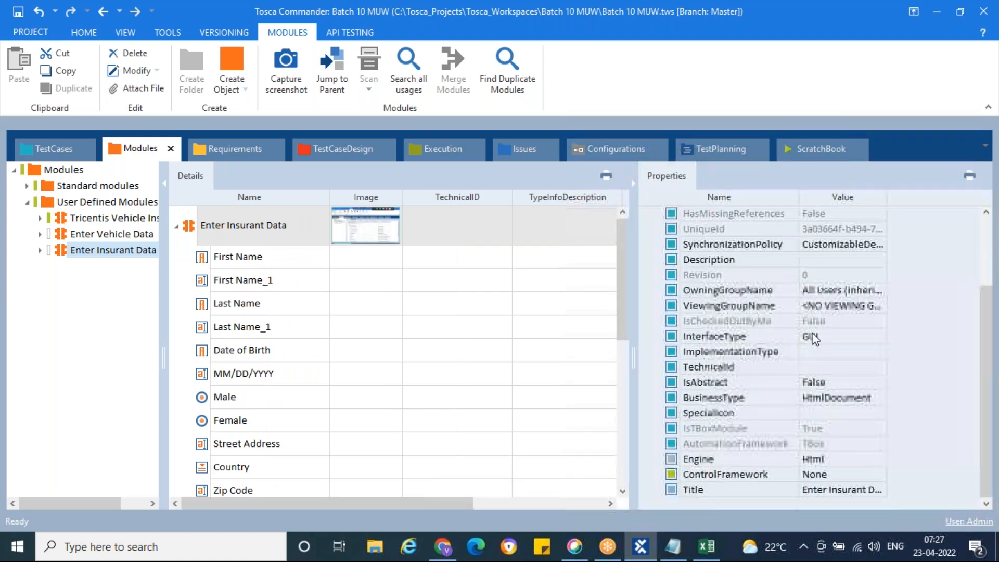
{"action": "left_click", "coordinate": [711, 491]}
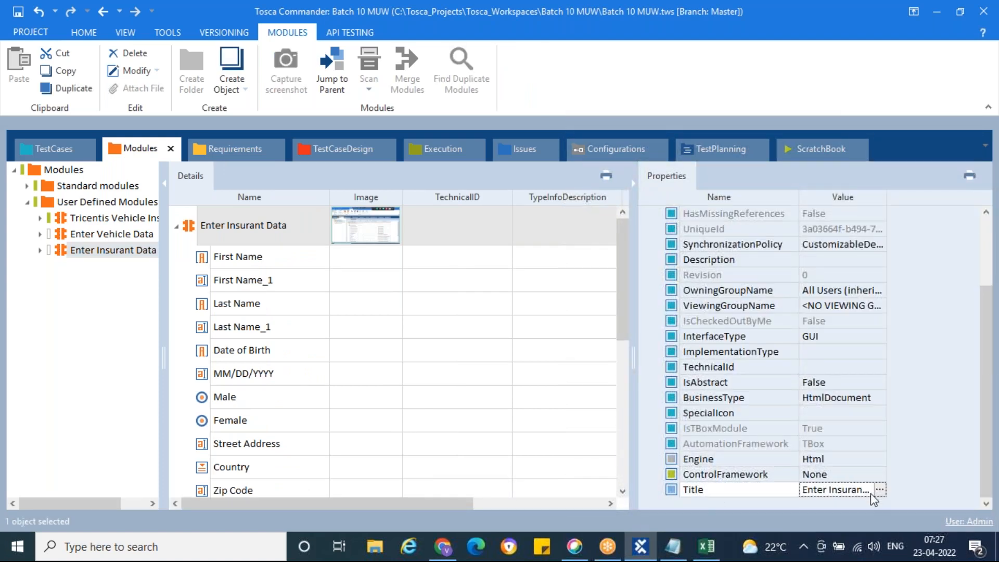
{"action": "left_click", "coordinate": [879, 490]}
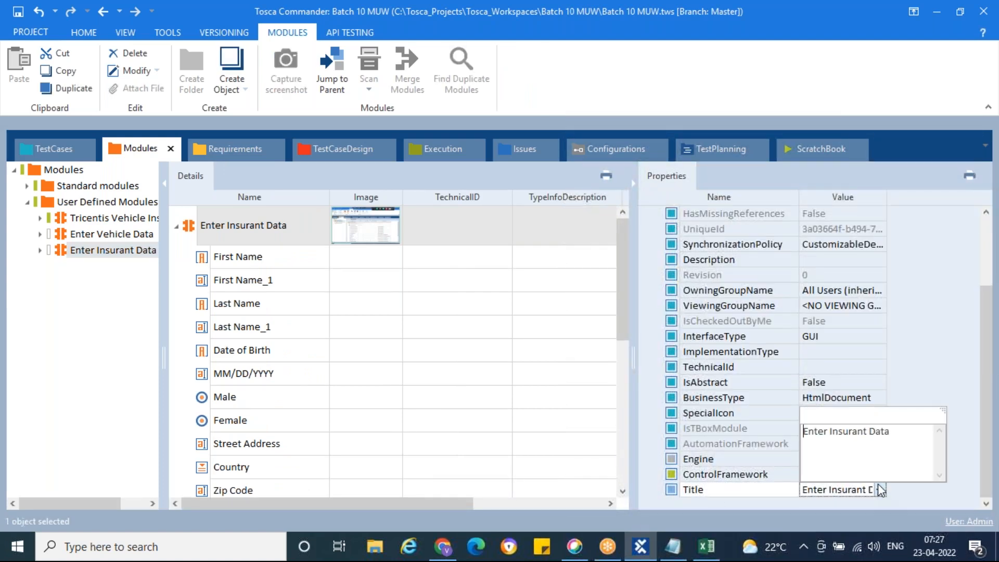
{"action": "left_click", "coordinate": [939, 385]}
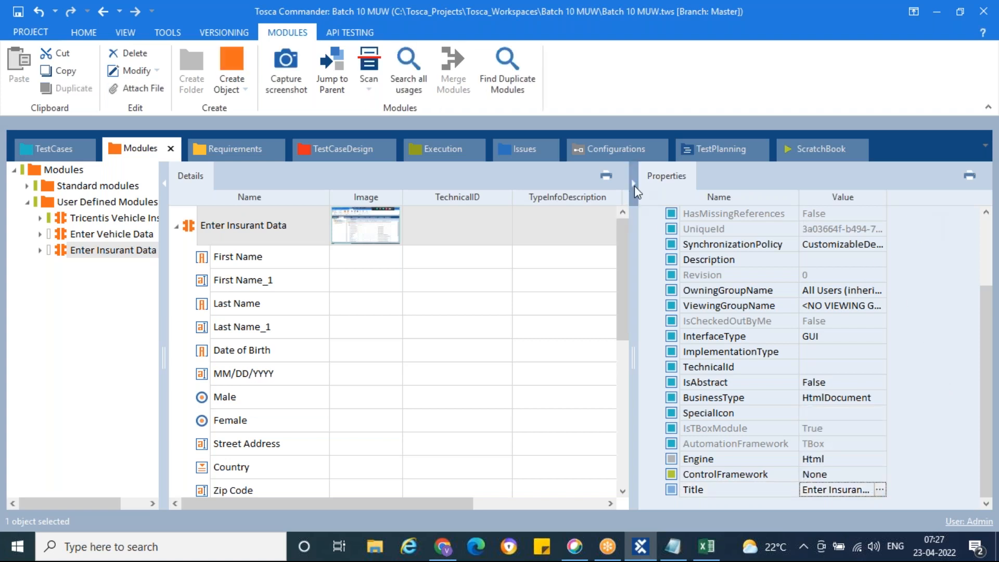
{"action": "left_click", "coordinate": [634, 184]}
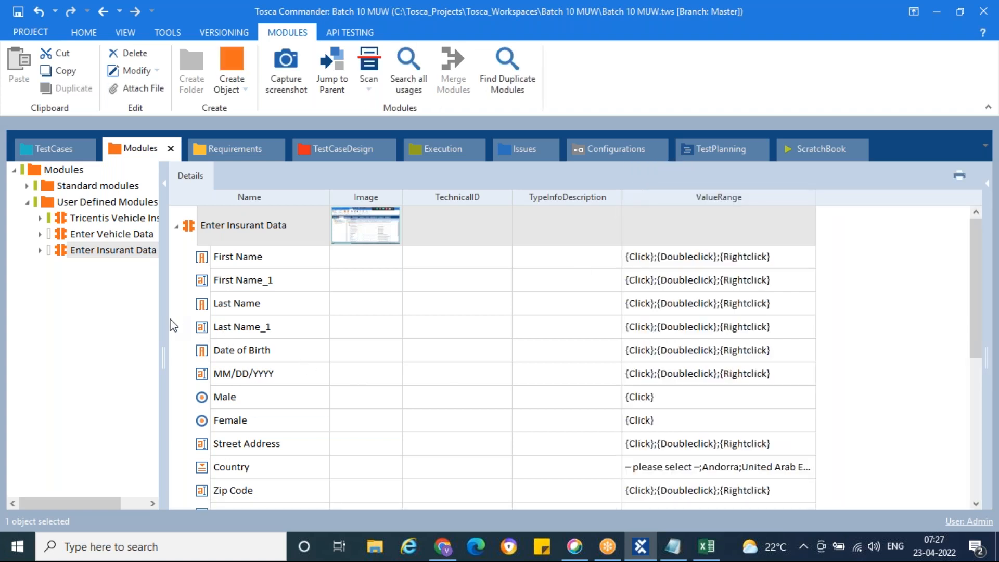
Drag the Enter Insurant Data module into My First Test Case and compare with the Excel steps.
{"action": "left_click_drag", "start_coordinate": [163, 317], "coordinate": [212, 314]}
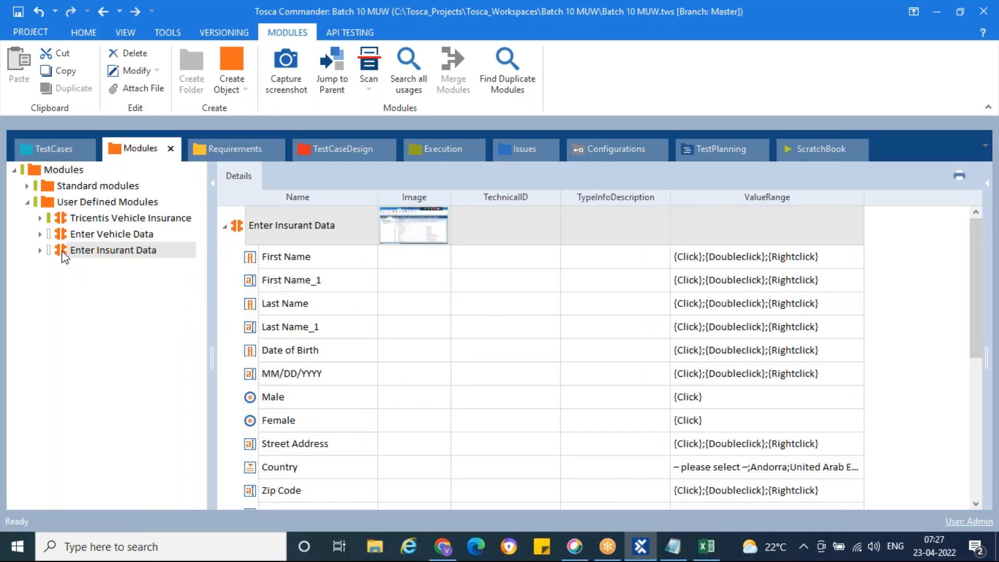
{"action": "left_click_drag", "start_coordinate": [64, 256], "coordinate": [59, 180]}
{"action": "left_click_drag", "start_coordinate": [45, 149], "coordinate": [63, 204]}
{"action": "left_click", "coordinate": [94, 267]}
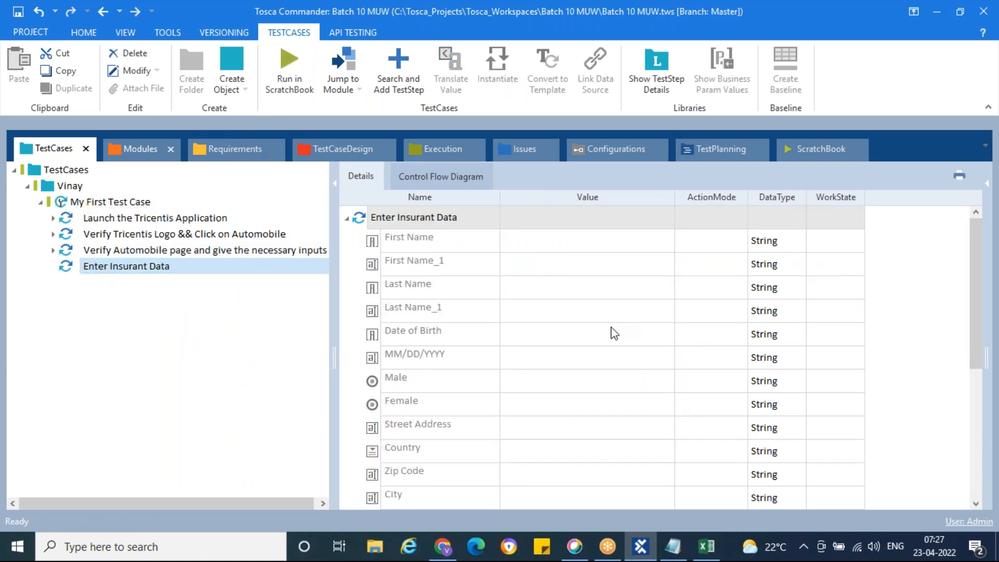
{"action": "left_click", "coordinate": [707, 547]}
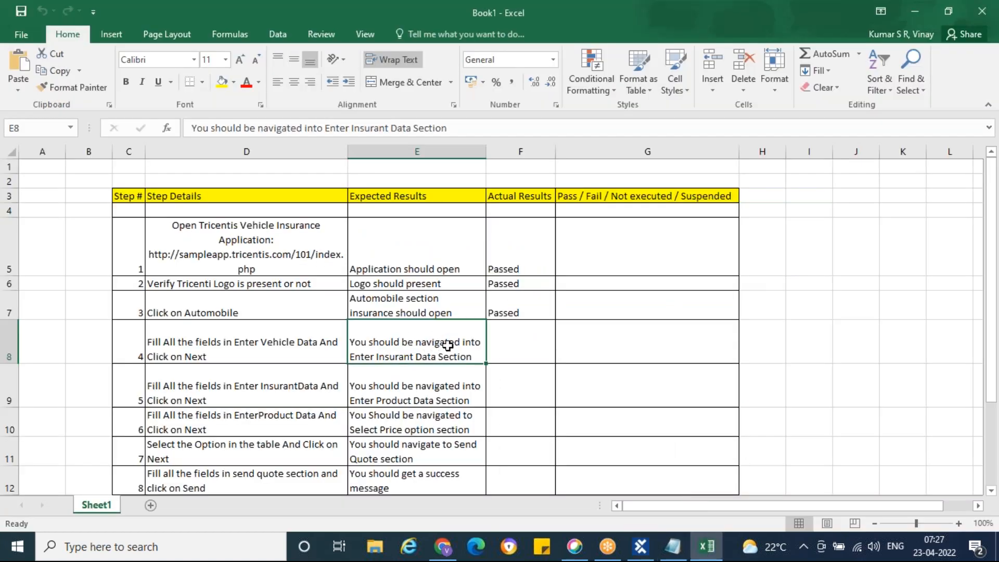
{"action": "left_click", "coordinate": [640, 551]}
Make the First Name value verify Visible == True.
{"action": "left_click", "coordinate": [598, 243]}
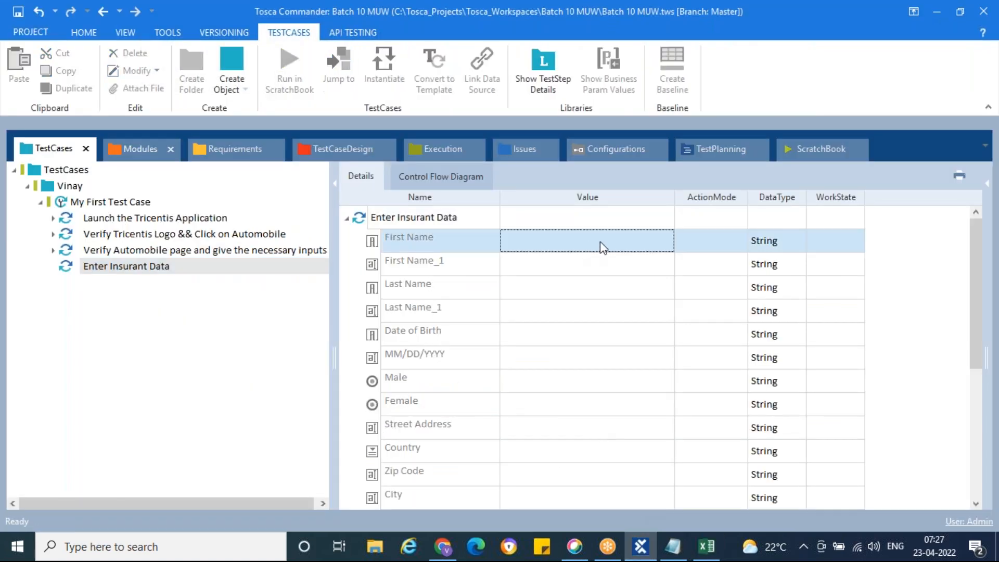
{"action": "left_click", "coordinate": [663, 241]}
{"action": "left_click", "coordinate": [590, 261]}
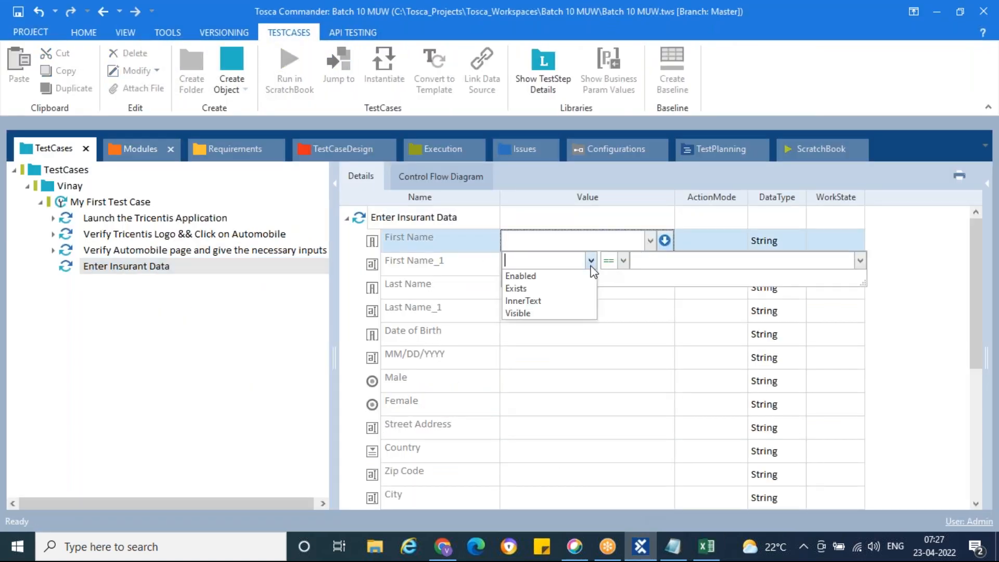
{"action": "left_click", "coordinate": [536, 314]}
{"action": "left_click", "coordinate": [645, 264]}
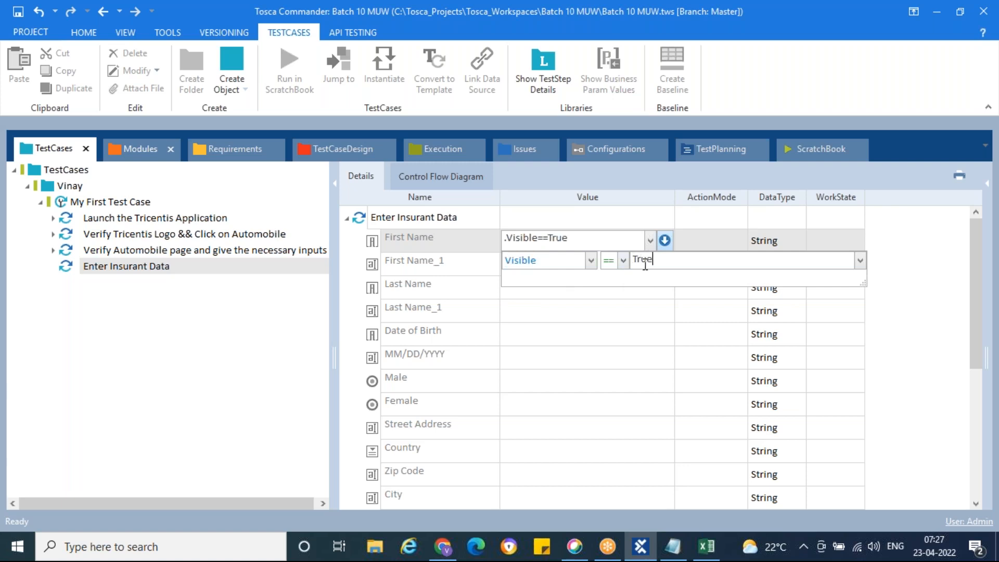
{"action": "left_click", "coordinate": [698, 247]}
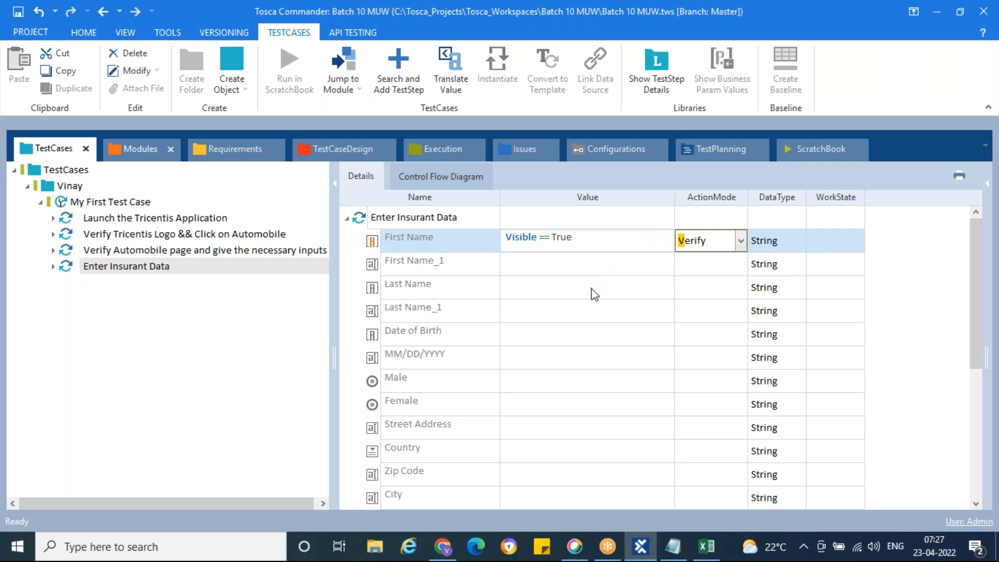
Give Last Name an Exists == True check with ActionMode Verify.
{"action": "left_click", "coordinate": [613, 293]}
{"action": "left_click", "coordinate": [612, 291]}
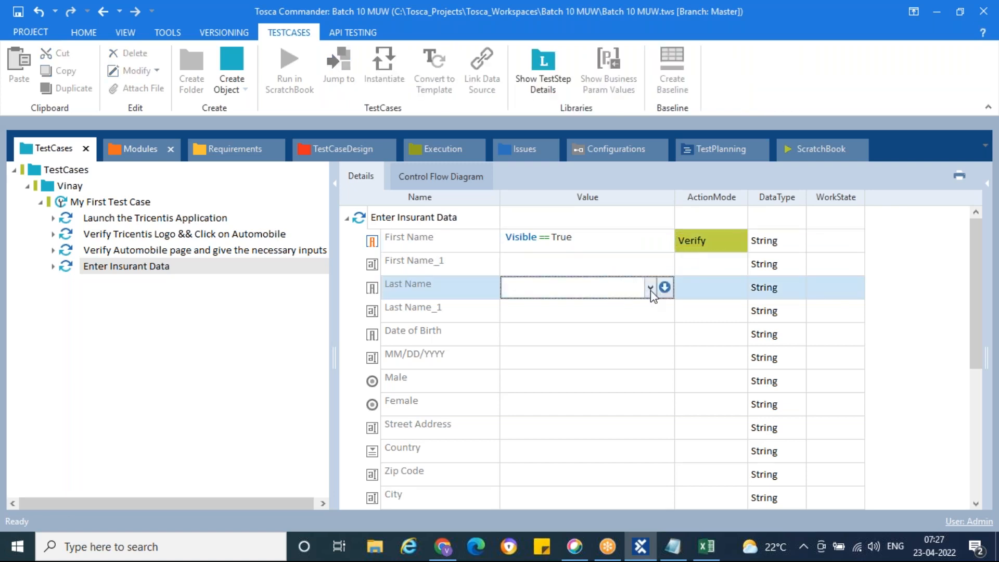
{"action": "left_click", "coordinate": [650, 290]}
{"action": "left_click", "coordinate": [667, 290]}
{"action": "left_click", "coordinate": [590, 310]}
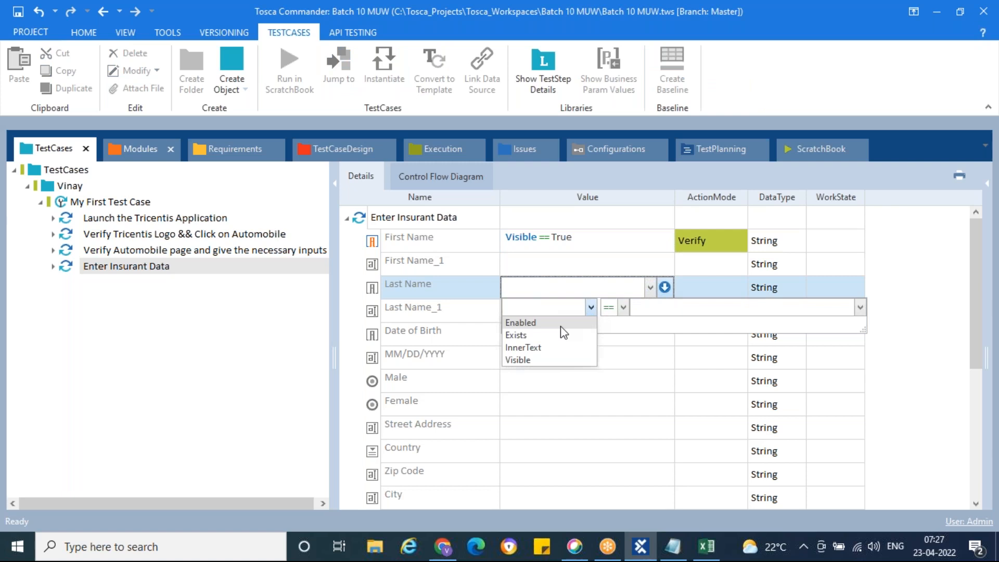
{"action": "left_click", "coordinate": [526, 336]}
{"action": "left_click", "coordinate": [645, 307]}
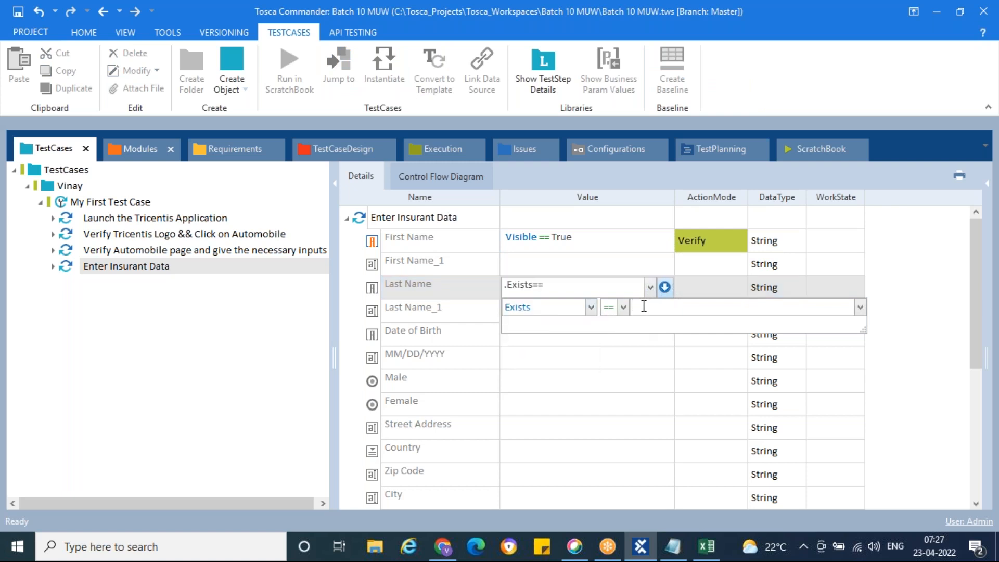
{"action": "type", "text": "True"}
{"action": "left_click", "coordinate": [699, 287]}
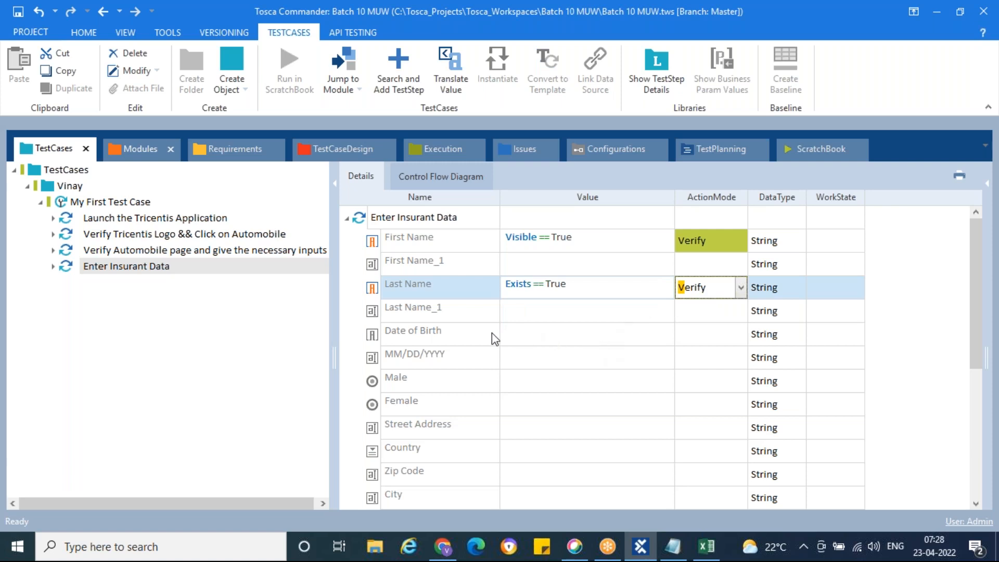
{"action": "left_click", "coordinate": [602, 335]}
Make the Date of Birth value verify Visible == True.
{"action": "left_click", "coordinate": [624, 335]}
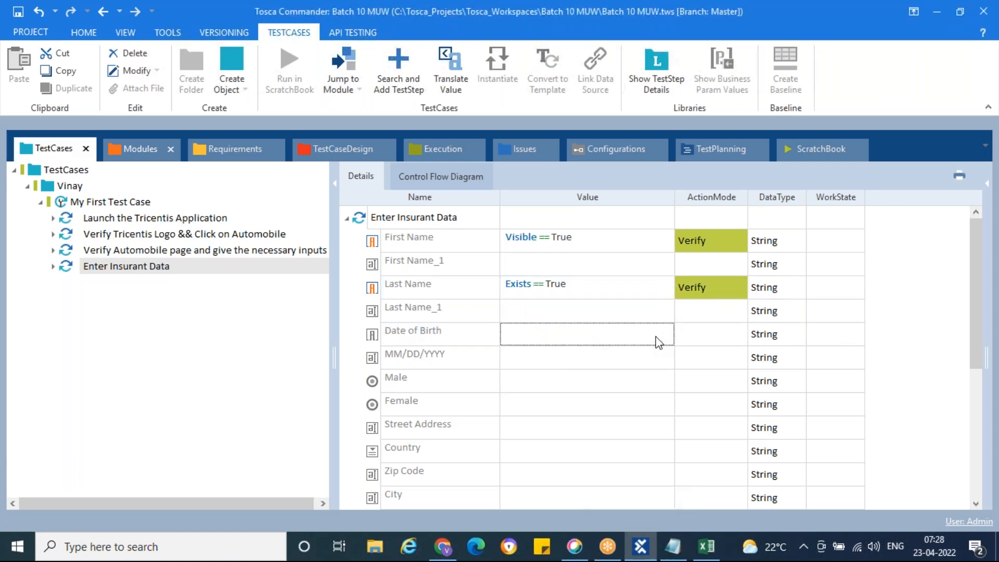
{"action": "left_click", "coordinate": [665, 334]}
{"action": "left_click", "coordinate": [591, 354]}
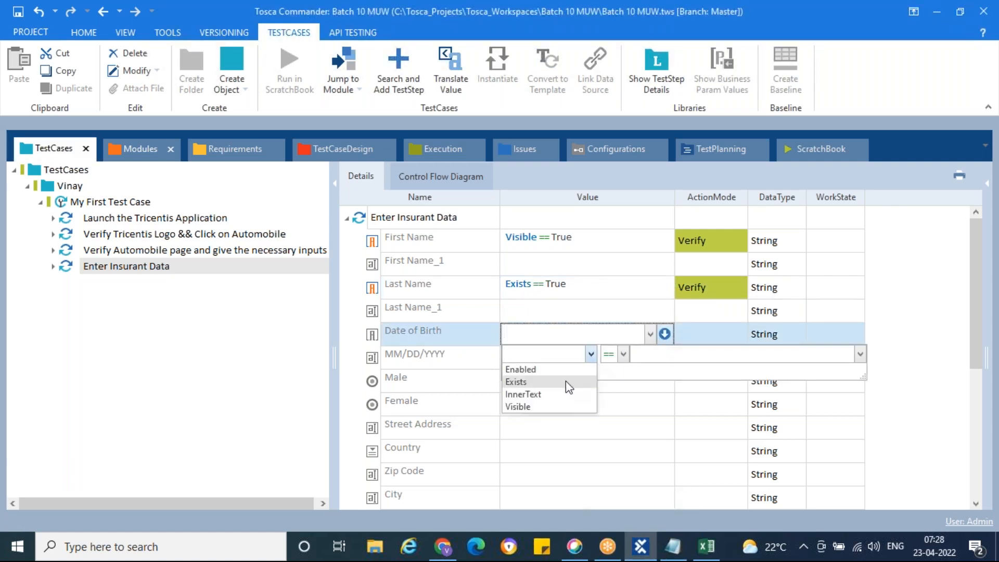
{"action": "left_click", "coordinate": [551, 406]}
{"action": "left_click", "coordinate": [657, 355]}
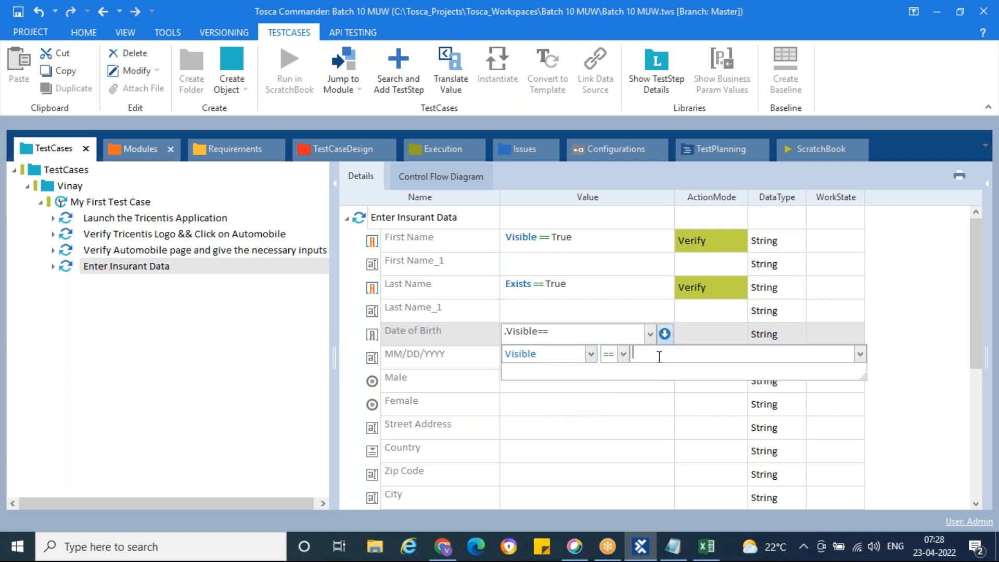
{"action": "type", "text": "True"}
{"action": "left_click", "coordinate": [686, 335]}
{"action": "type", "text": "V"}
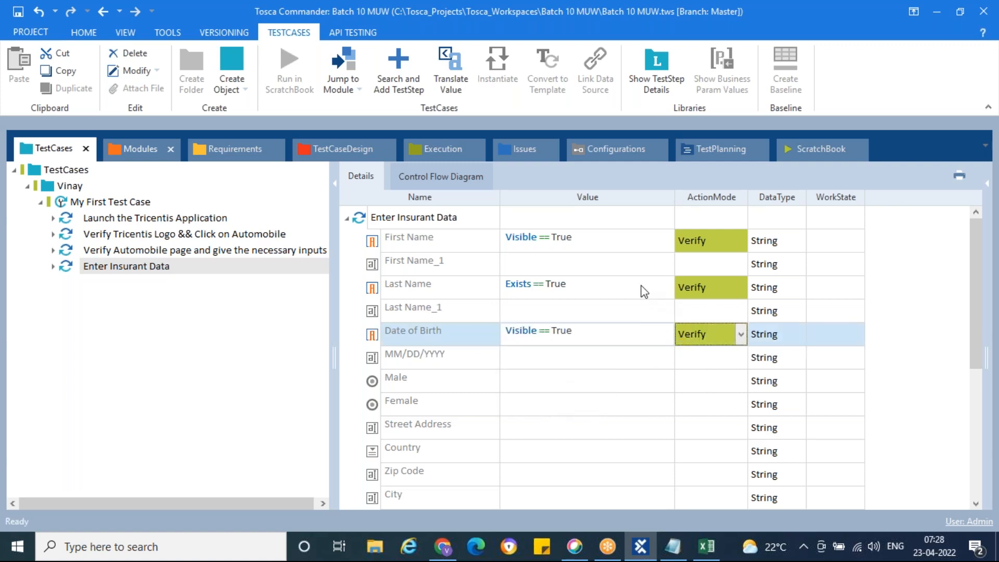
Change Last Name's check from Exists to Visible == True.
{"action": "left_click", "coordinate": [643, 287]}
{"action": "left_click", "coordinate": [662, 288]}
{"action": "left_click", "coordinate": [664, 287]}
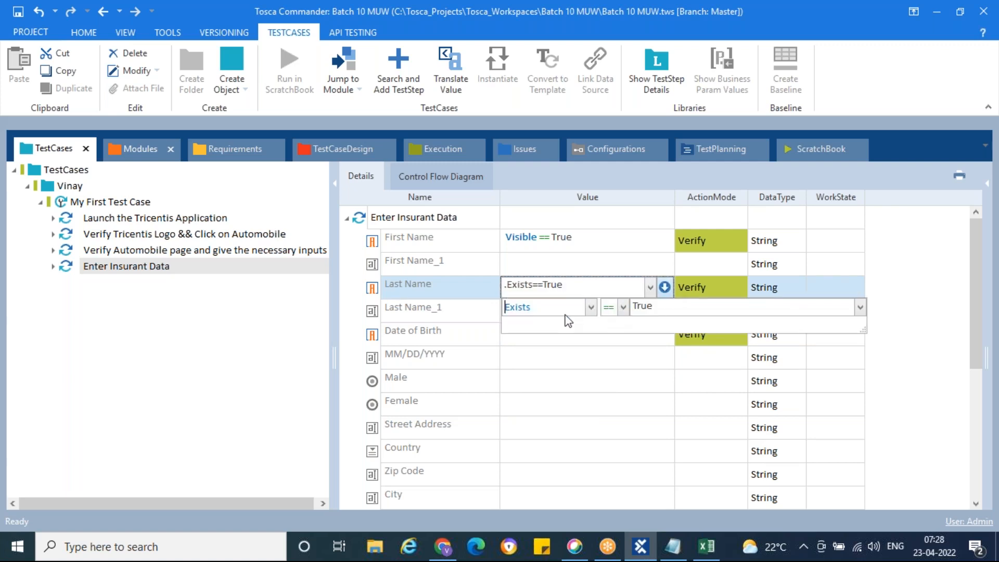
{"action": "left_click", "coordinate": [590, 307]}
{"action": "left_click", "coordinate": [539, 360]}
{"action": "left_click", "coordinate": [584, 347]}
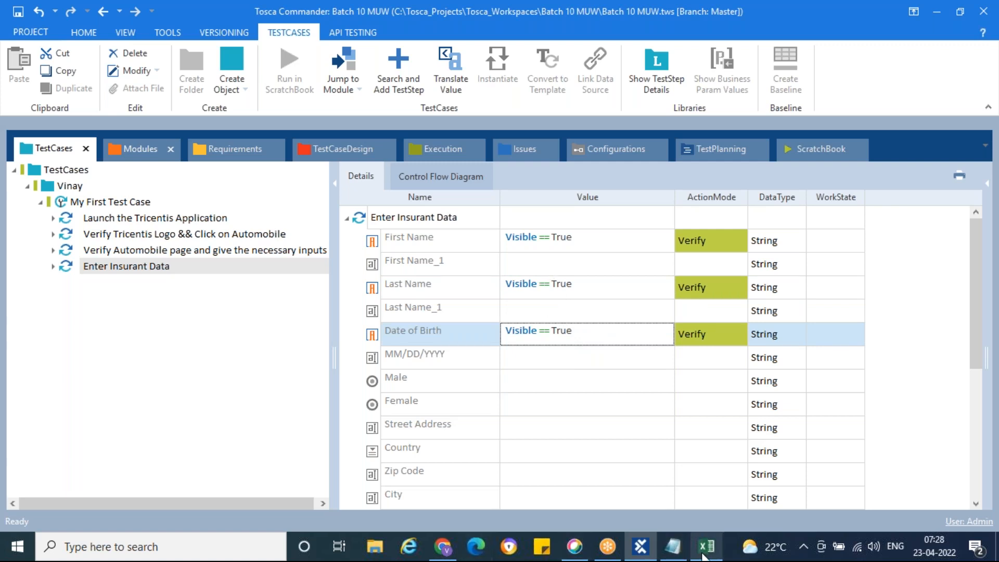
Glance at the insurant form in Chrome and return to the test case.
{"action": "left_click", "coordinate": [457, 555]}
{"action": "scroll", "coordinate": [662, 258], "scroll_direction": "up", "scroll_amount": 8}
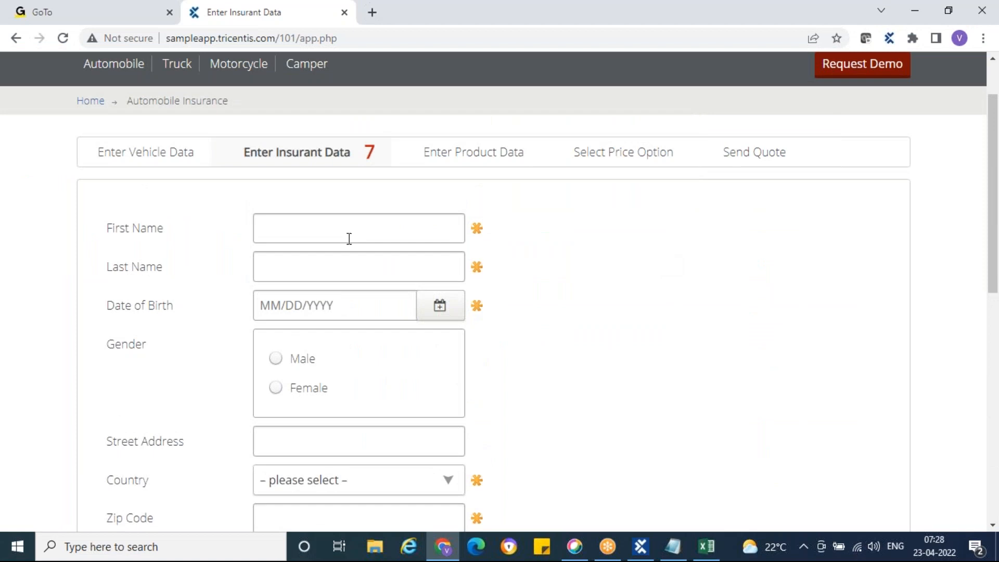
{"action": "left_click", "coordinate": [647, 550]}
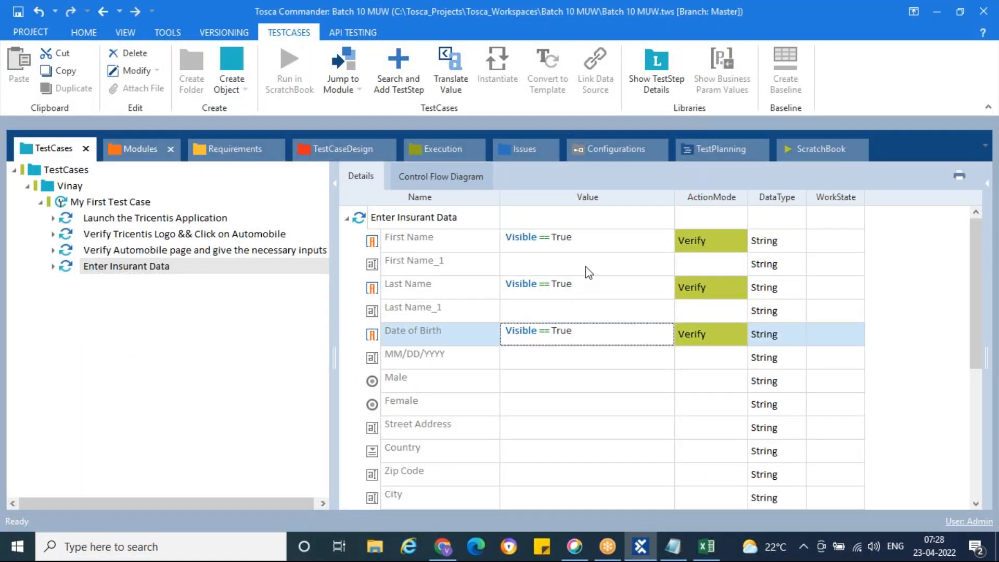
Enter the first name, last name and birth date 09/30/1991 as values.
{"action": "left_click", "coordinate": [585, 264]}
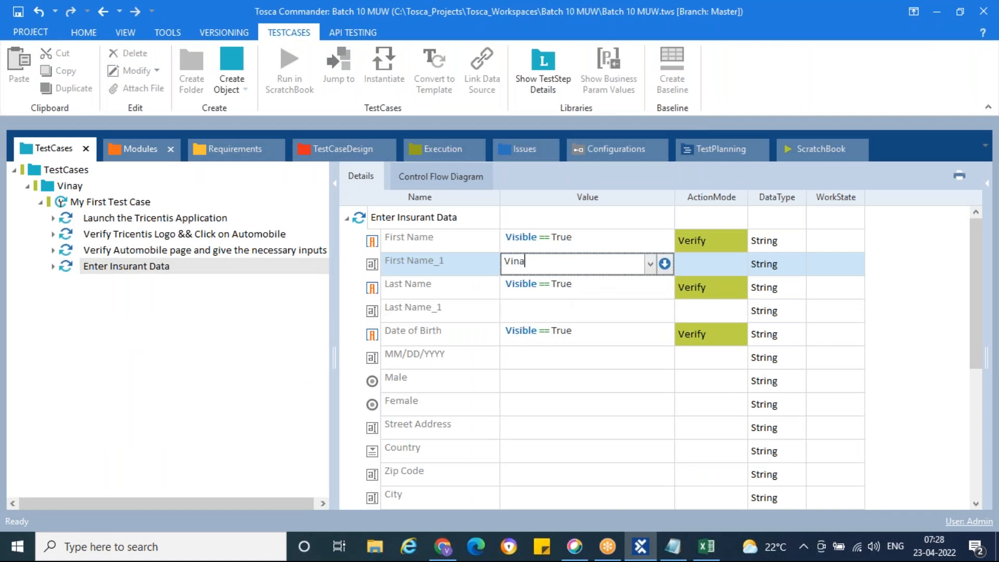
{"action": "left_click", "coordinate": [550, 312]}
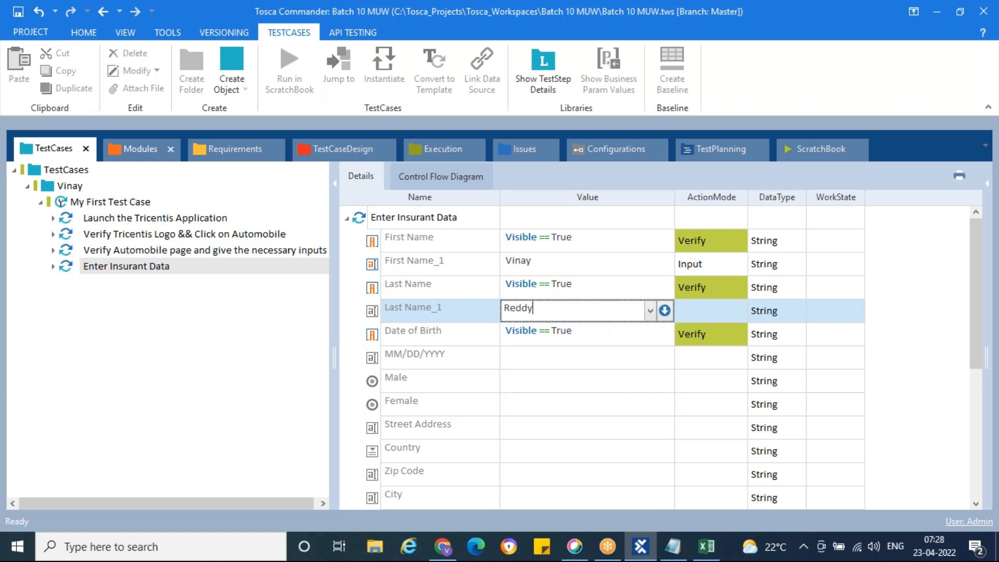
{"action": "left_click", "coordinate": [540, 358]}
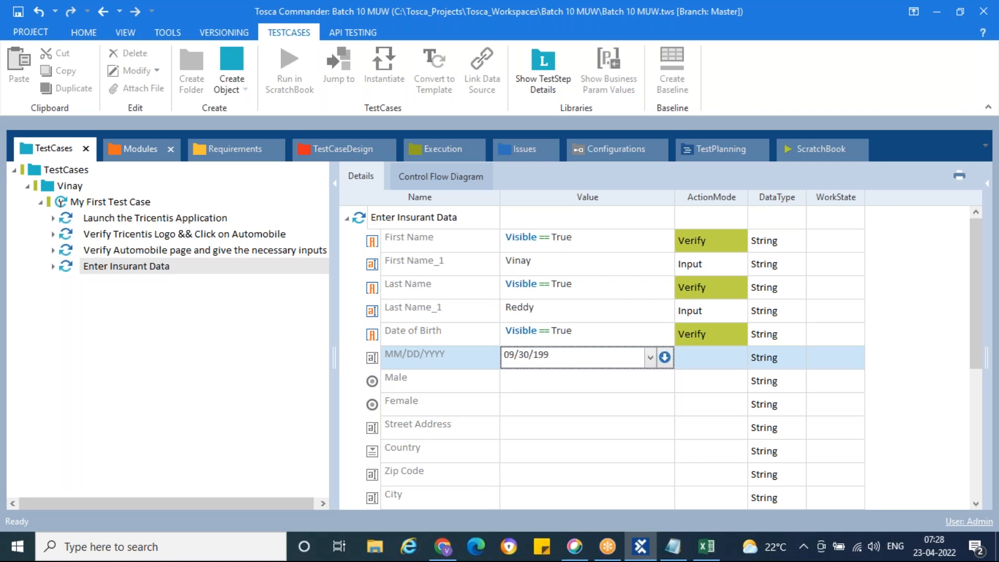
{"action": "left_click", "coordinate": [573, 390]}
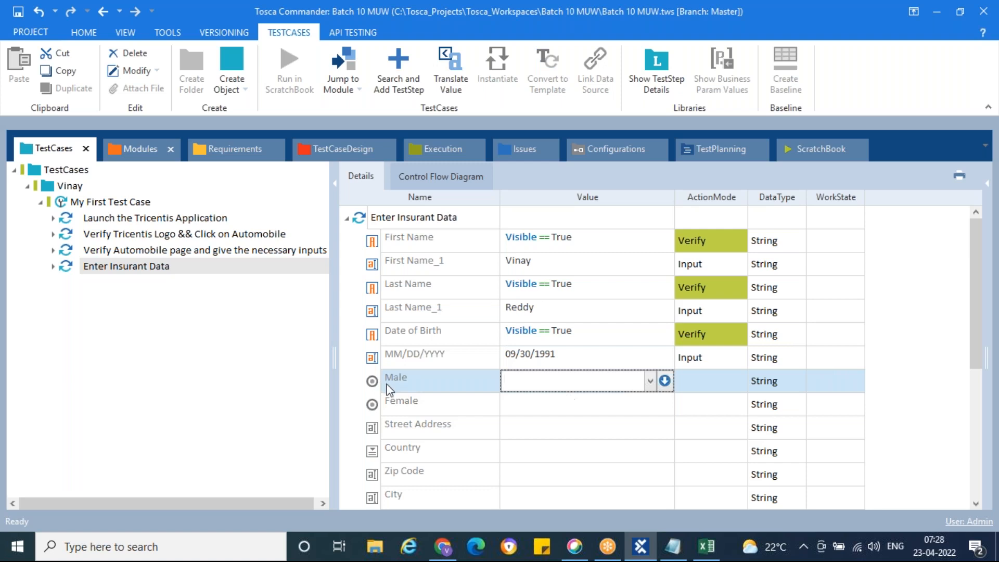
Set the Male row's value to {Click}.
{"action": "left_click", "coordinate": [651, 385]}
{"action": "left_click", "coordinate": [567, 400]}
{"action": "left_click", "coordinate": [595, 374]}
{"action": "key", "text": "Up"}
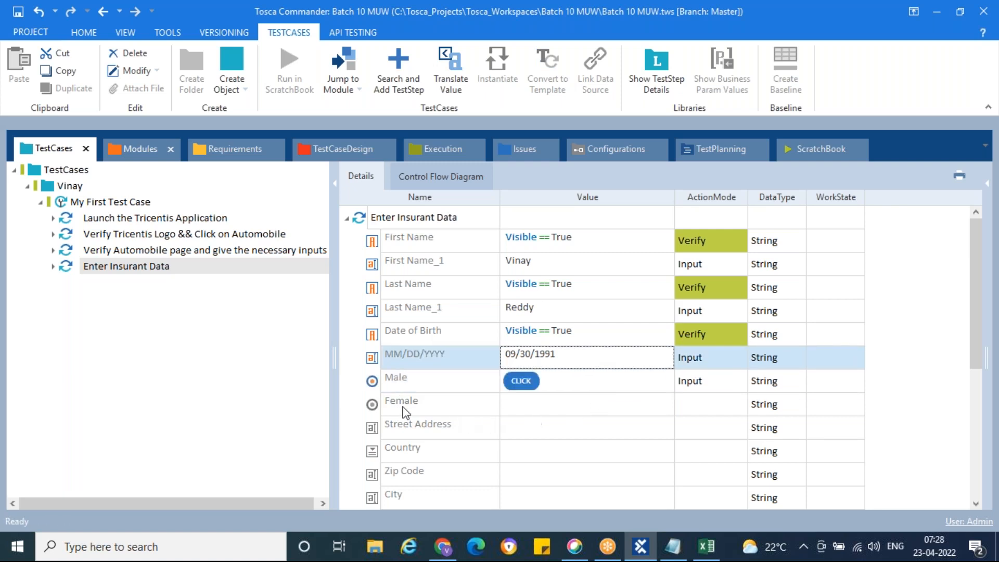
Fill in the street address and select India as the Country.
{"action": "scroll", "coordinate": [494, 416], "scroll_direction": "down", "scroll_amount": 1}
{"action": "left_click", "coordinate": [548, 359]}
{"action": "left_click", "coordinate": [560, 360]}
{"action": "type", "text": "Some Address"}
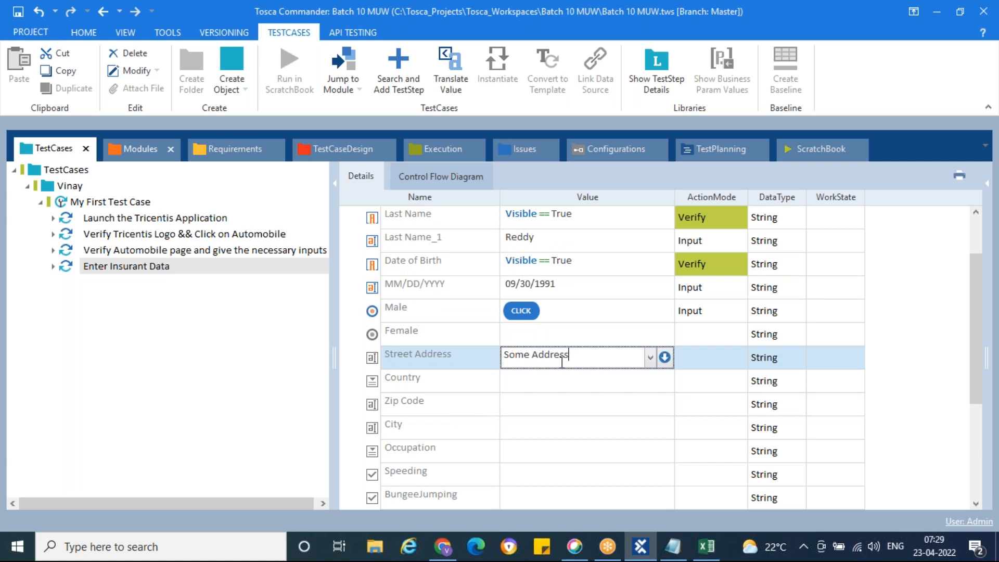
{"action": "left_click", "coordinate": [557, 382]}
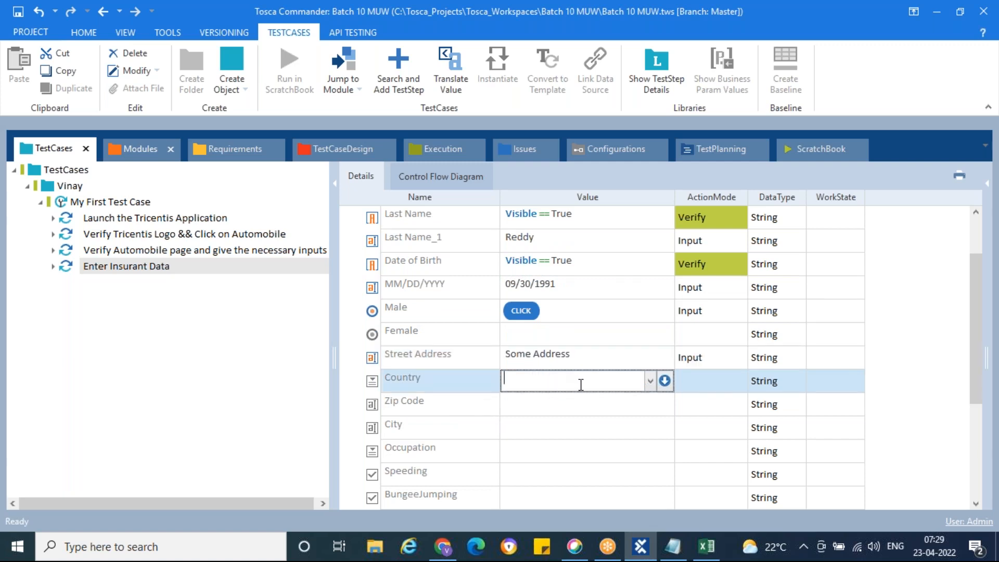
{"action": "left_click", "coordinate": [649, 386]}
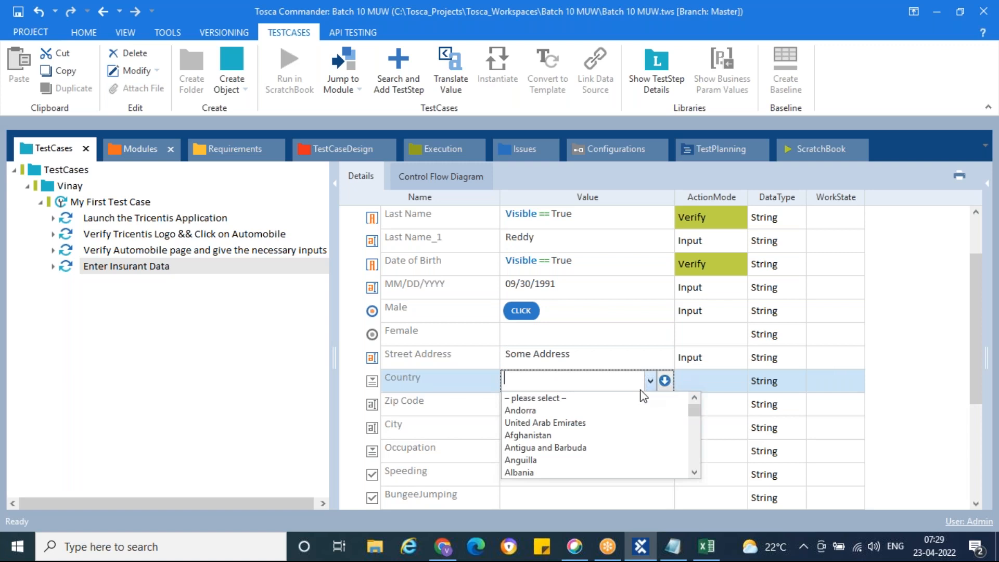
{"action": "type", "text": "Indonesia"}
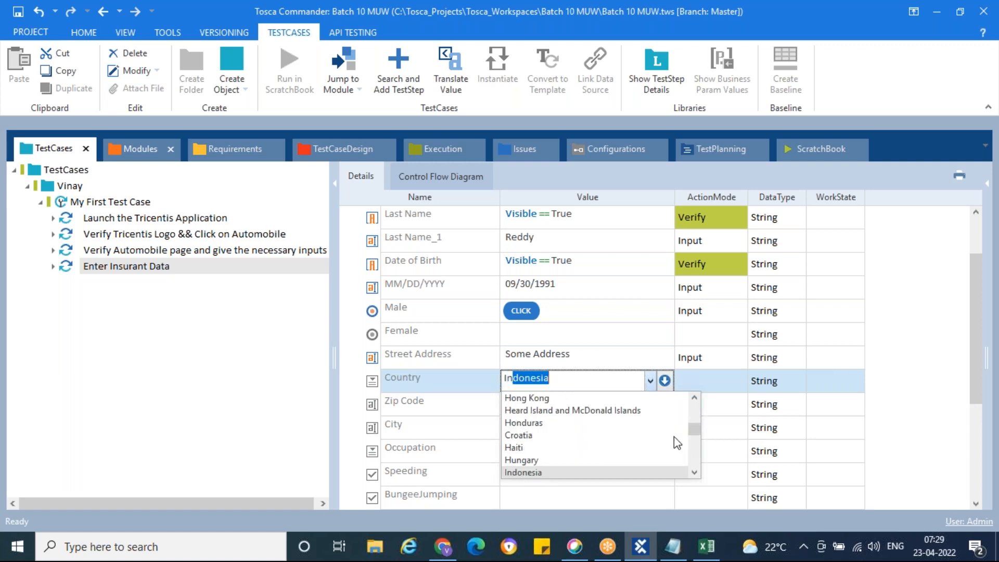
{"action": "key", "text": "Down"}
{"action": "key", "text": "Down"}
{"action": "key", "text": "Down"}
{"action": "key", "text": "Down"}
{"action": "key", "text": "Down"}
{"action": "key", "text": "Down"}
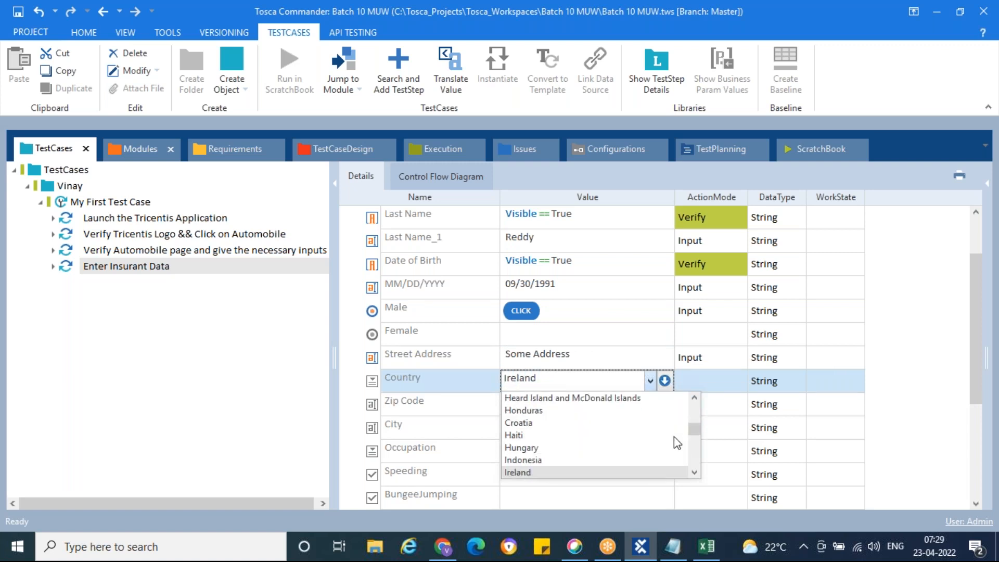
{"action": "key", "text": "Up"}
{"action": "key", "text": "Up"}
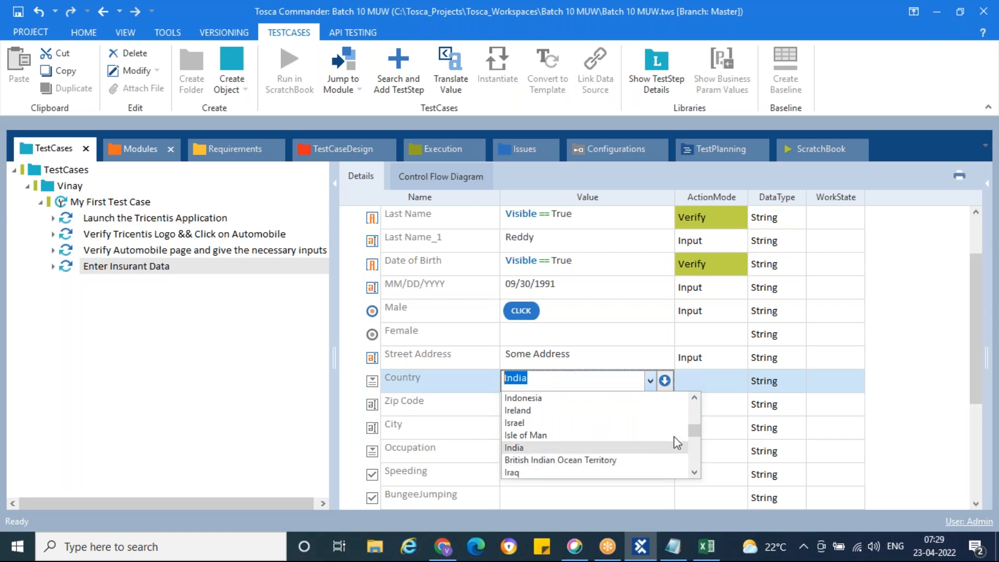
{"action": "key", "text": "Return"}
Set Zip Code 563126, City Hyderabad and Occupation Public Official.
{"action": "left_click", "coordinate": [627, 403]}
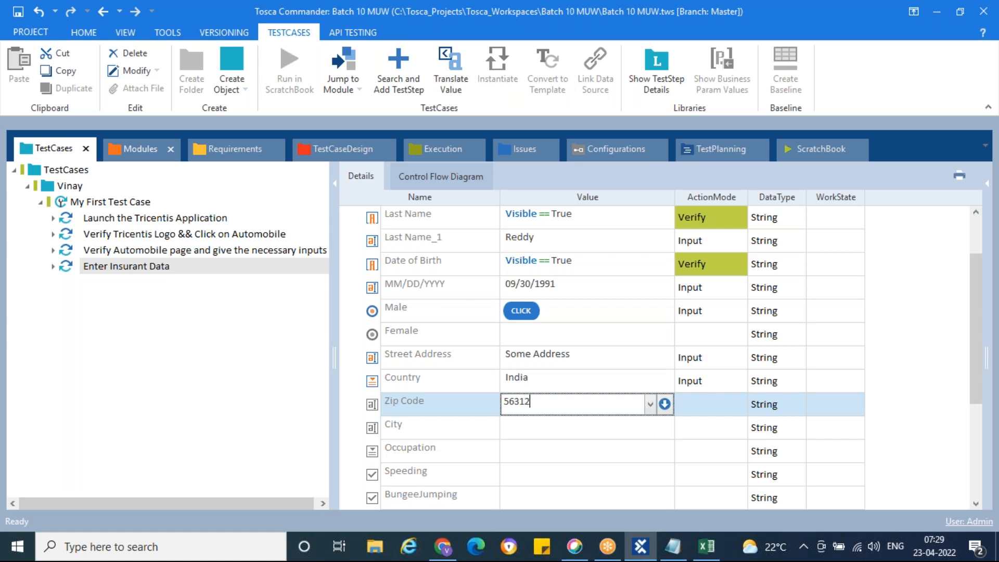
{"action": "type", "text": "563126"}
{"action": "left_click", "coordinate": [616, 428]}
{"action": "left_click", "coordinate": [651, 428]}
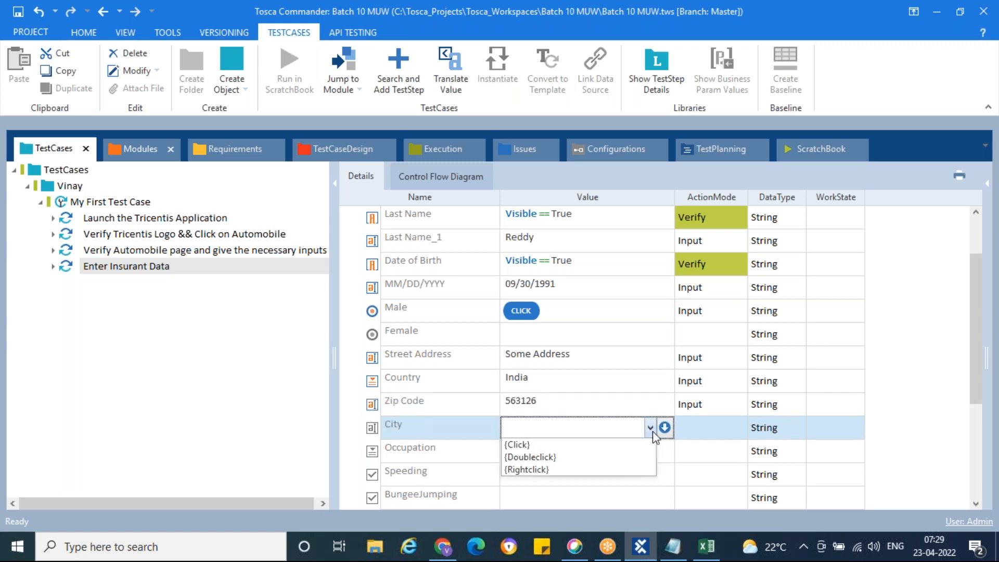
{"action": "left_click", "coordinate": [665, 428]}
{"action": "left_click", "coordinate": [627, 427]}
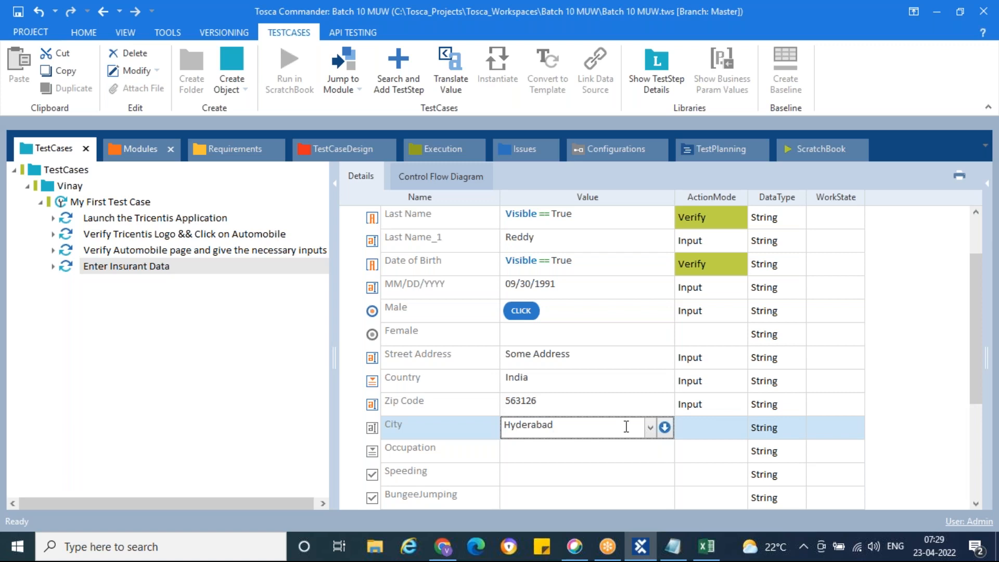
{"action": "left_click", "coordinate": [631, 457]}
{"action": "left_click", "coordinate": [652, 453]}
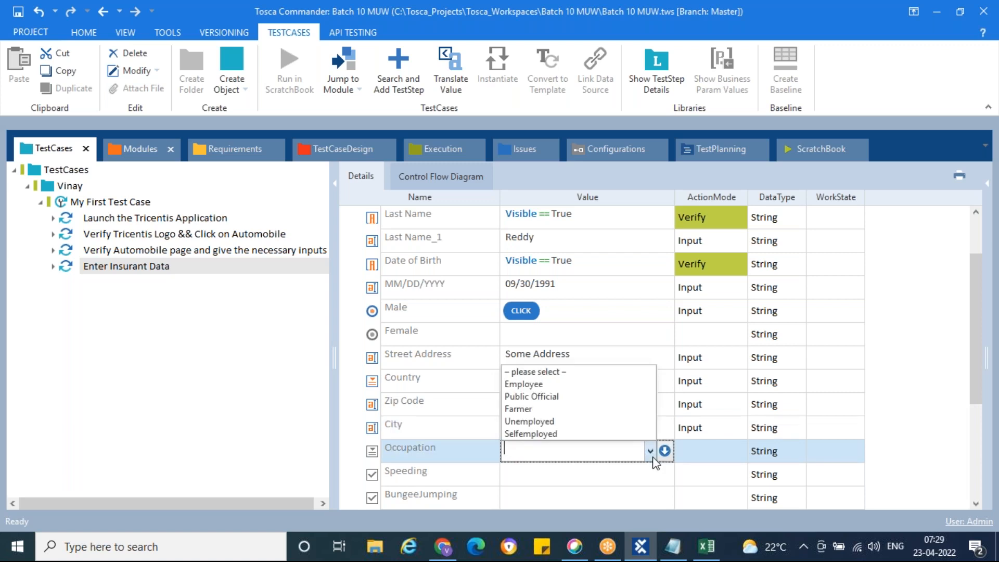
{"action": "left_click", "coordinate": [548, 397]}
Open the True/False choices for the Speeding value.
{"action": "left_click", "coordinate": [583, 474]}
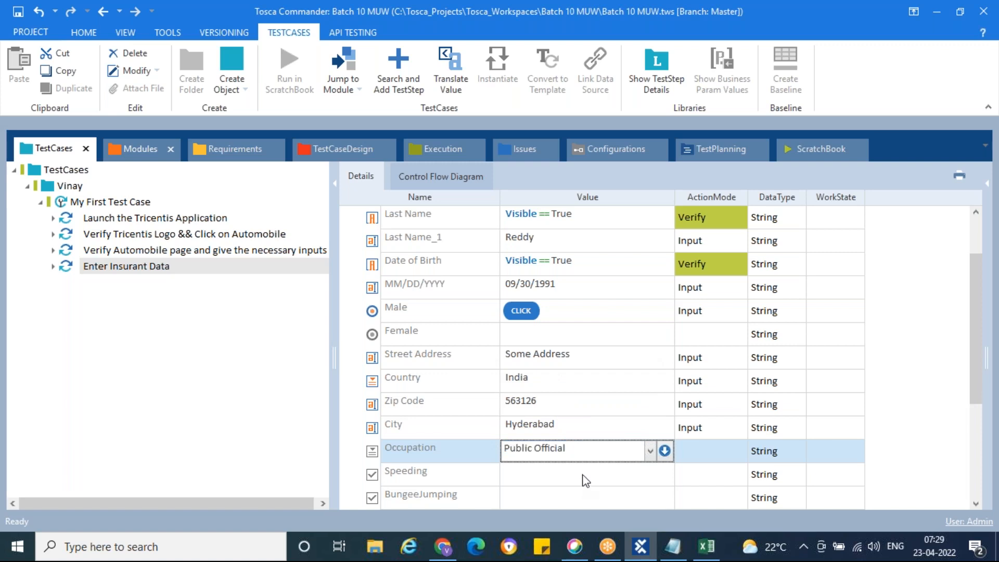
{"action": "left_click", "coordinate": [613, 383]}
{"action": "scroll", "coordinate": [613, 383], "scroll_direction": "down", "scroll_amount": 2}
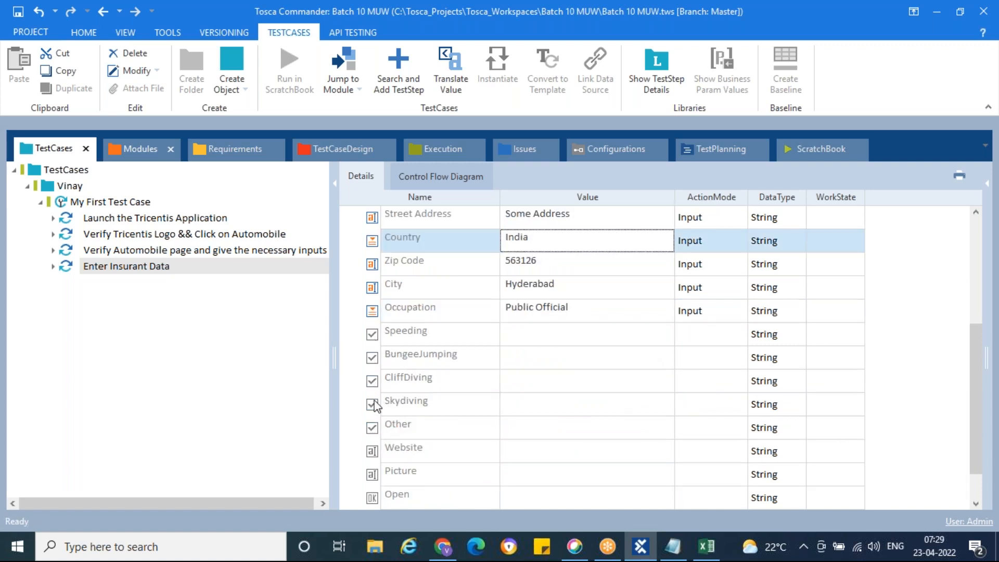
{"action": "left_click", "coordinate": [573, 339]}
{"action": "left_click", "coordinate": [650, 335]}
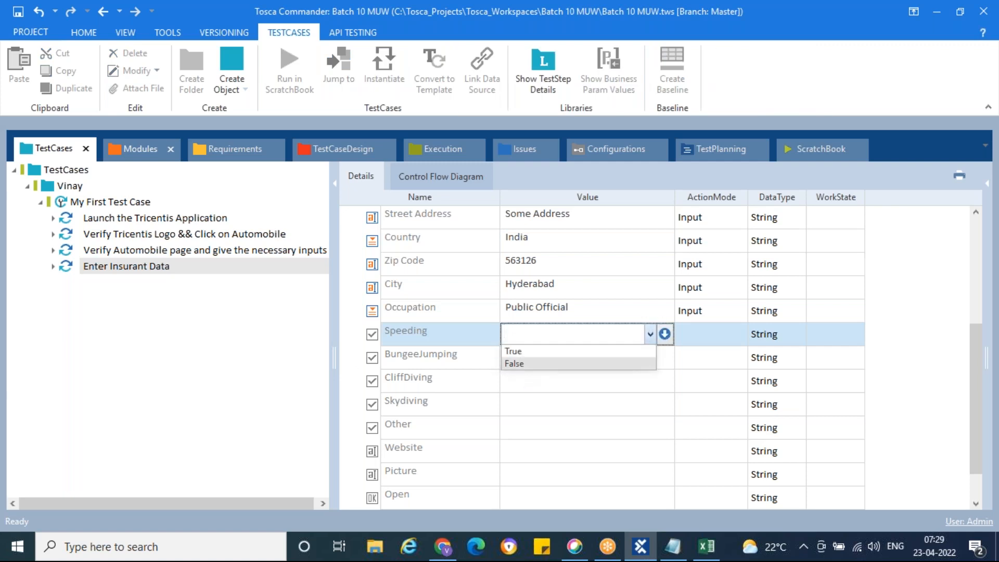
Compare the module's Male, Female and Speeding value ranges with the Day5 notes.
{"action": "left_click", "coordinate": [136, 149]}
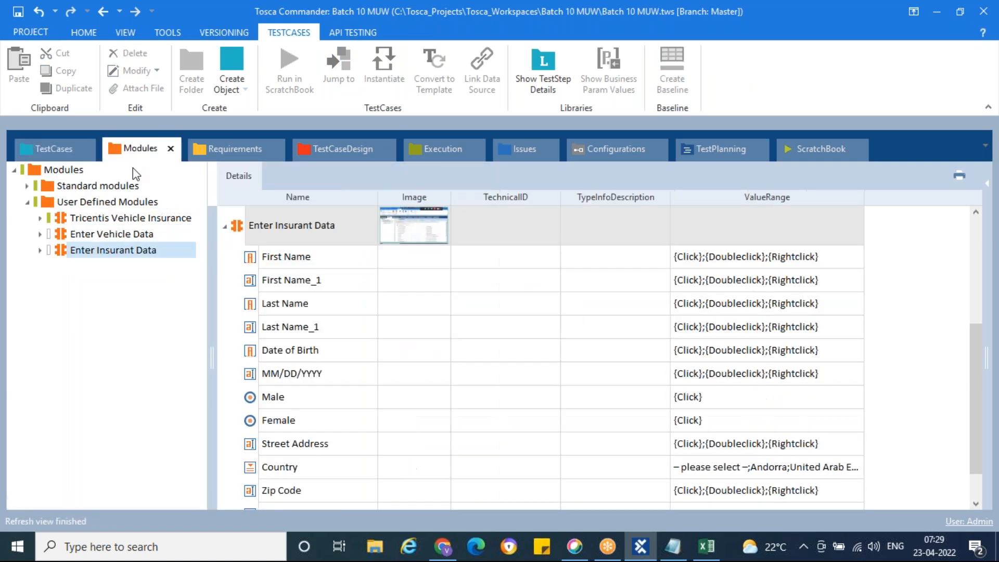
{"action": "left_click", "coordinate": [254, 399]}
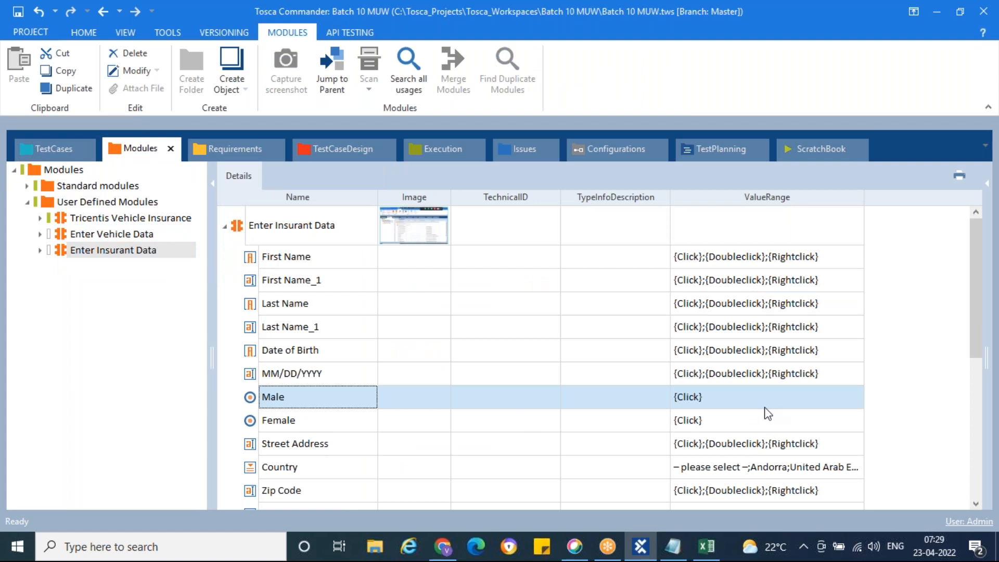
{"action": "left_click", "coordinate": [688, 421]}
{"action": "scroll", "coordinate": [748, 429], "scroll_direction": "down", "scroll_amount": 4}
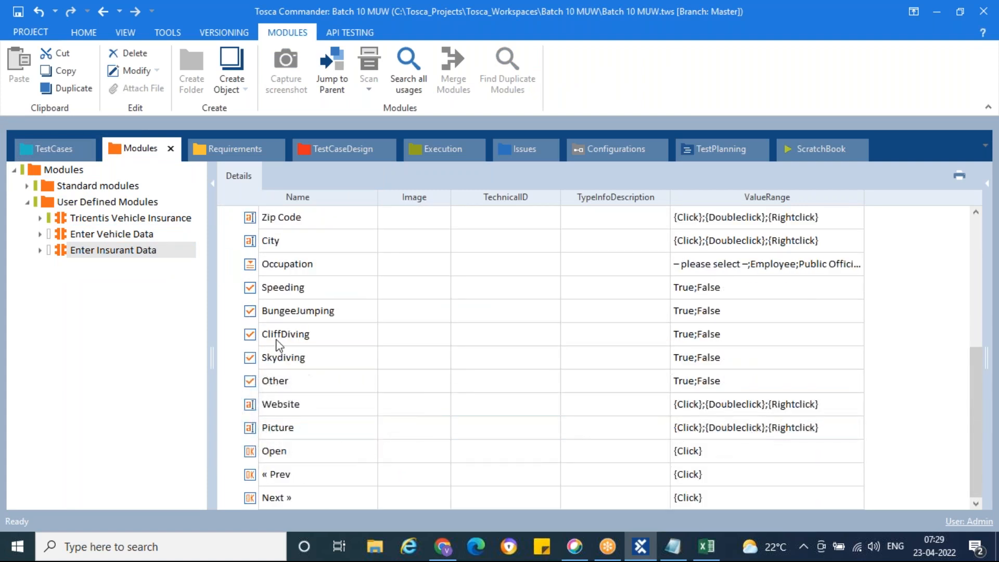
{"action": "left_click", "coordinate": [250, 289]}
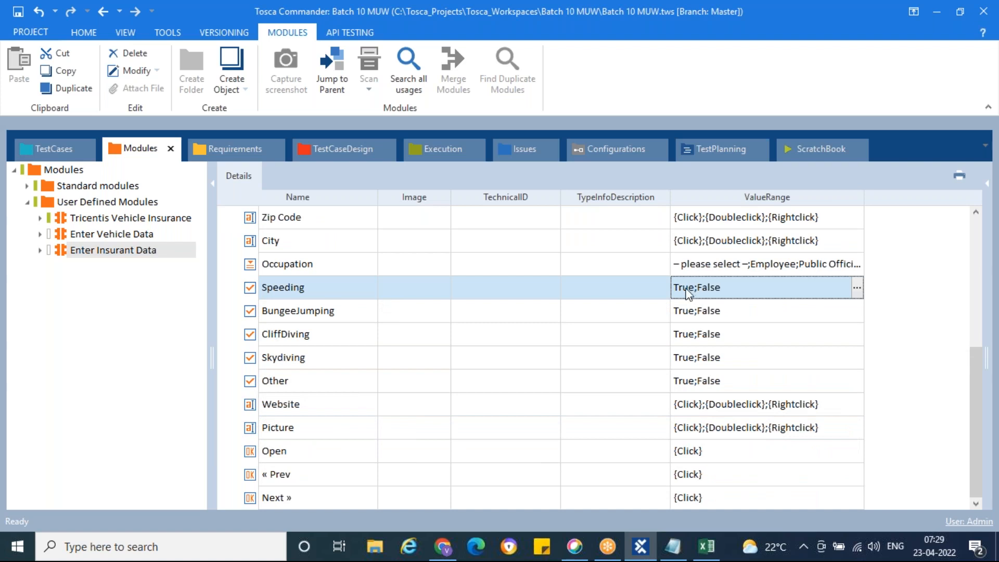
{"action": "left_click", "coordinate": [672, 547]}
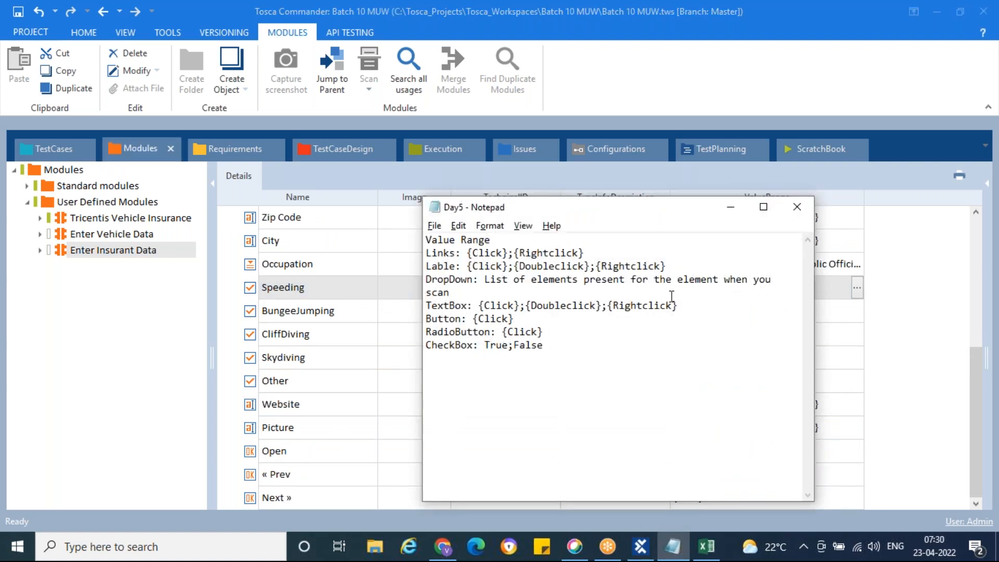
{"action": "left_click", "coordinate": [730, 207]}
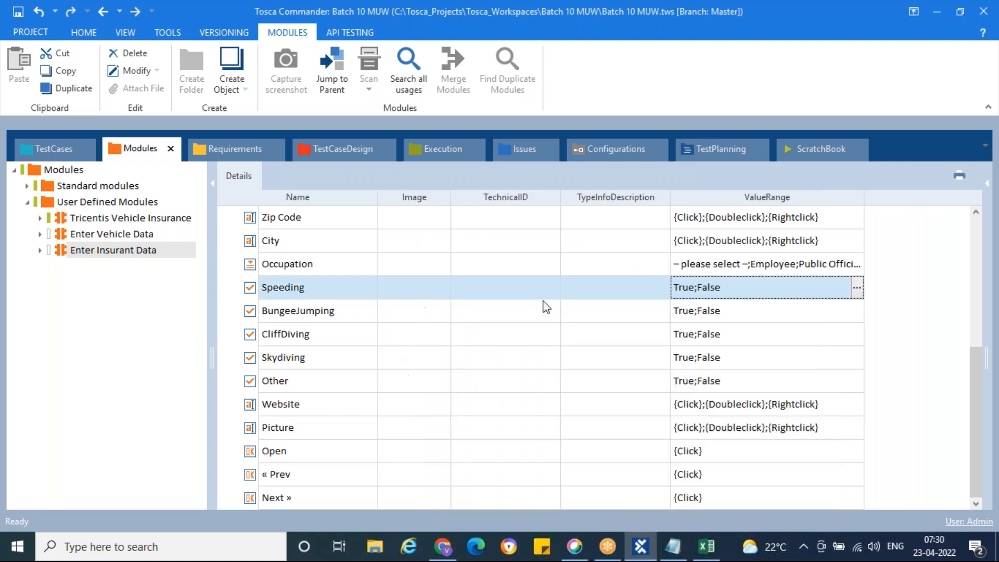
{"action": "left_click", "coordinate": [47, 148]}
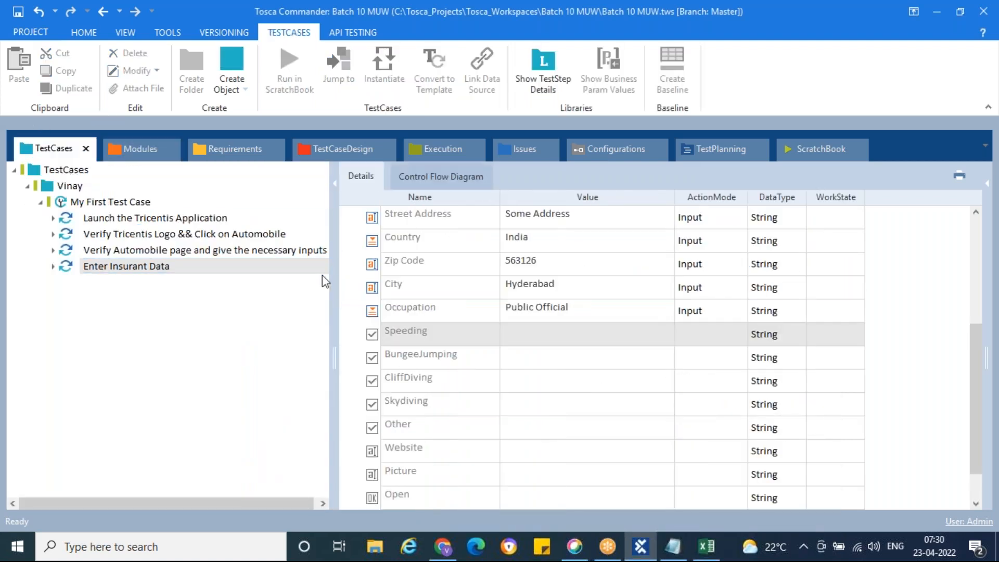
Set Speeding, CliffDiving and Skydiving to True.
{"action": "left_click", "coordinate": [572, 334]}
{"action": "left_click", "coordinate": [651, 337]}
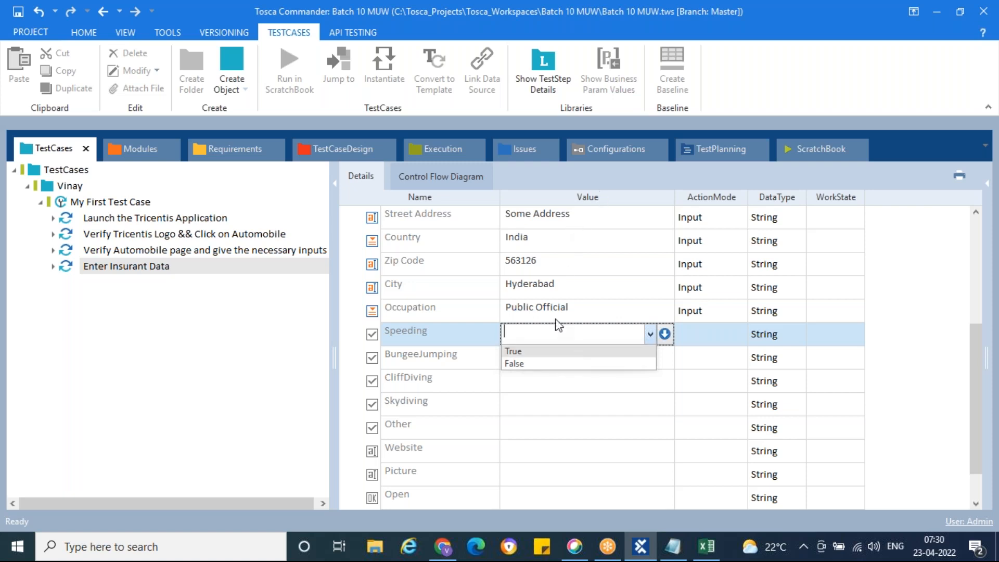
{"action": "left_click", "coordinate": [515, 352]}
{"action": "left_click", "coordinate": [617, 388]}
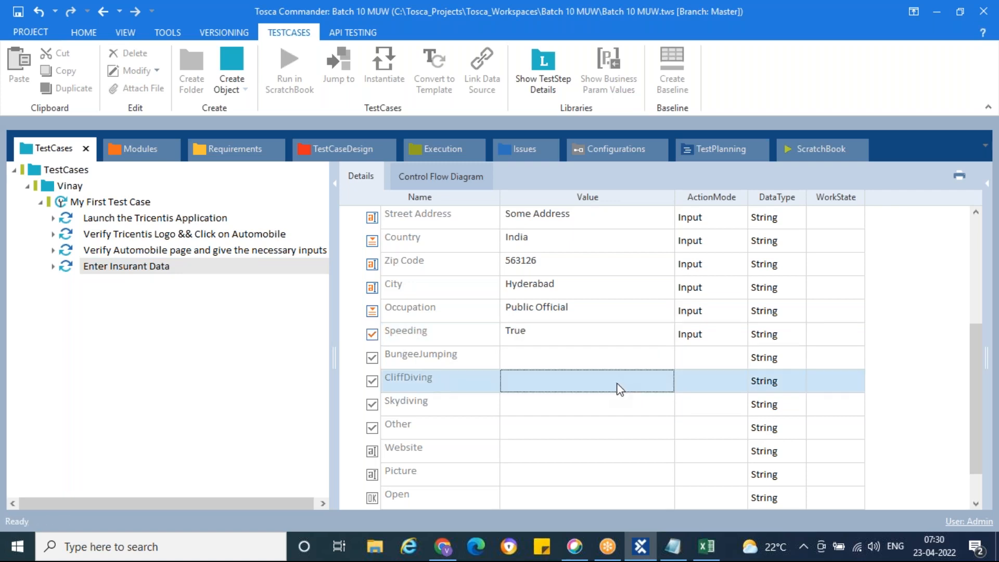
{"action": "left_click", "coordinate": [650, 383]}
{"action": "left_click", "coordinate": [554, 397]}
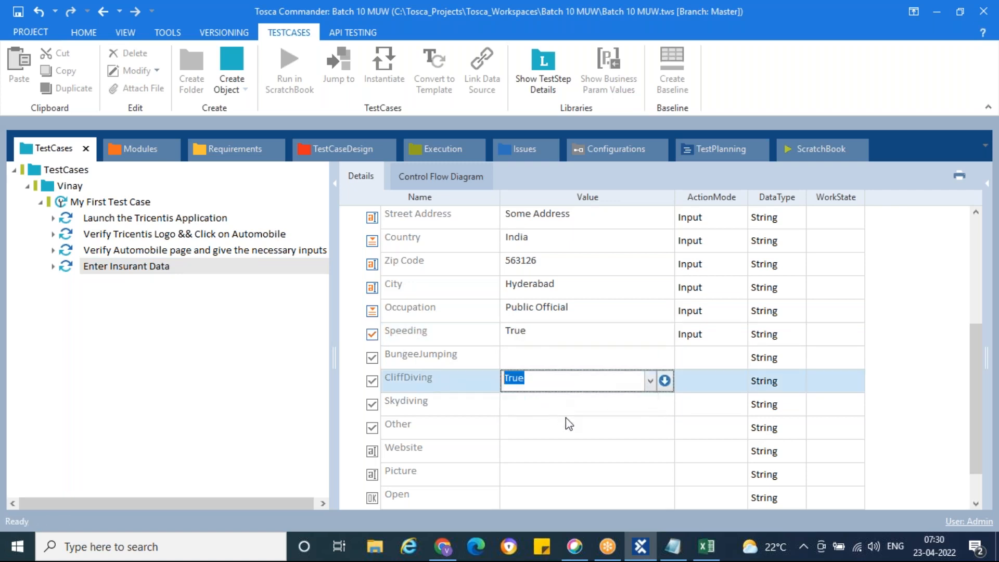
{"action": "left_click", "coordinate": [644, 412]}
{"action": "left_click", "coordinate": [650, 404]}
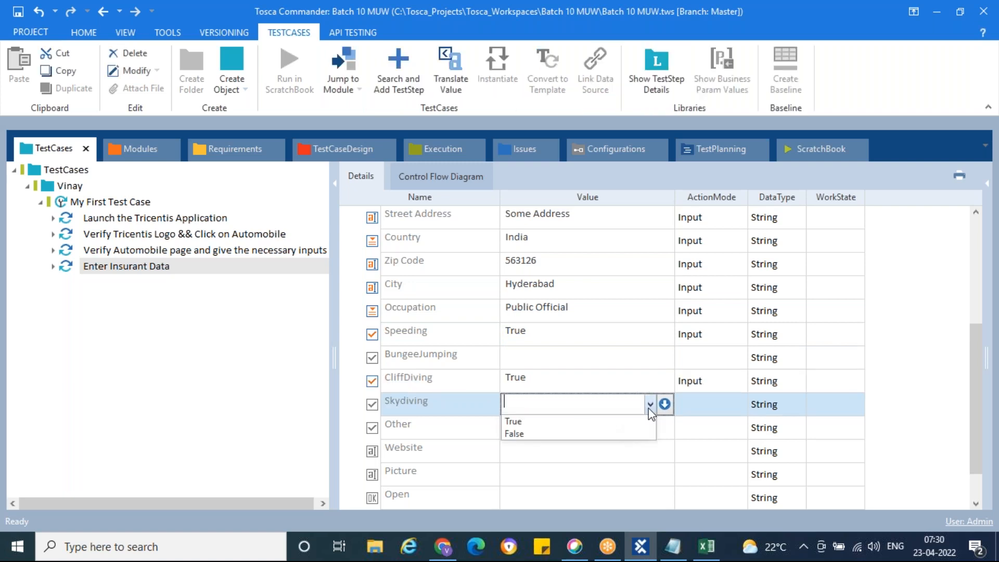
{"action": "left_click", "coordinate": [580, 420]}
Set BungeeJumping and Other to False, then untick BungeeJumping to clear it.
{"action": "left_click", "coordinate": [584, 363]}
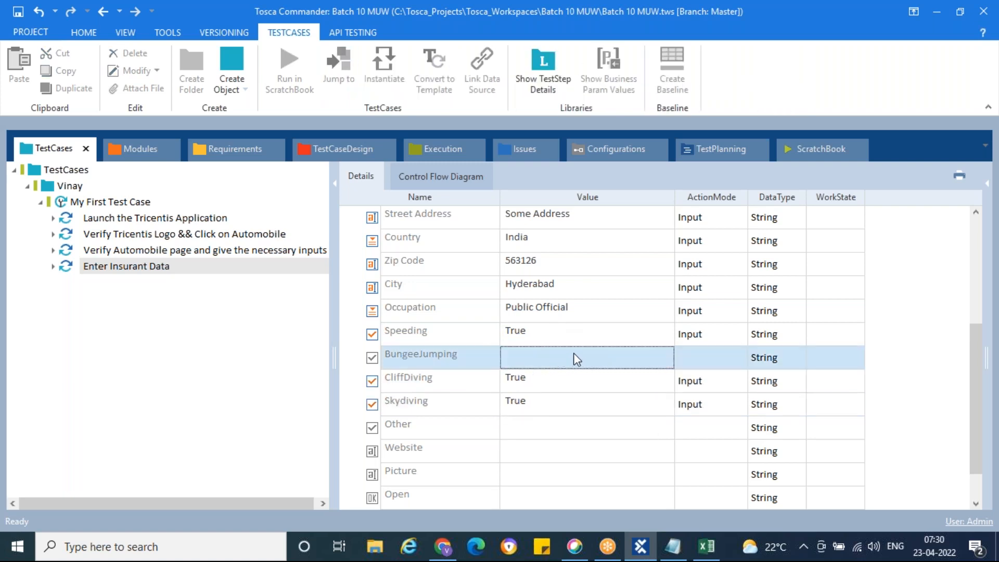
{"action": "left_click", "coordinate": [620, 359]}
{"action": "left_click", "coordinate": [649, 359]}
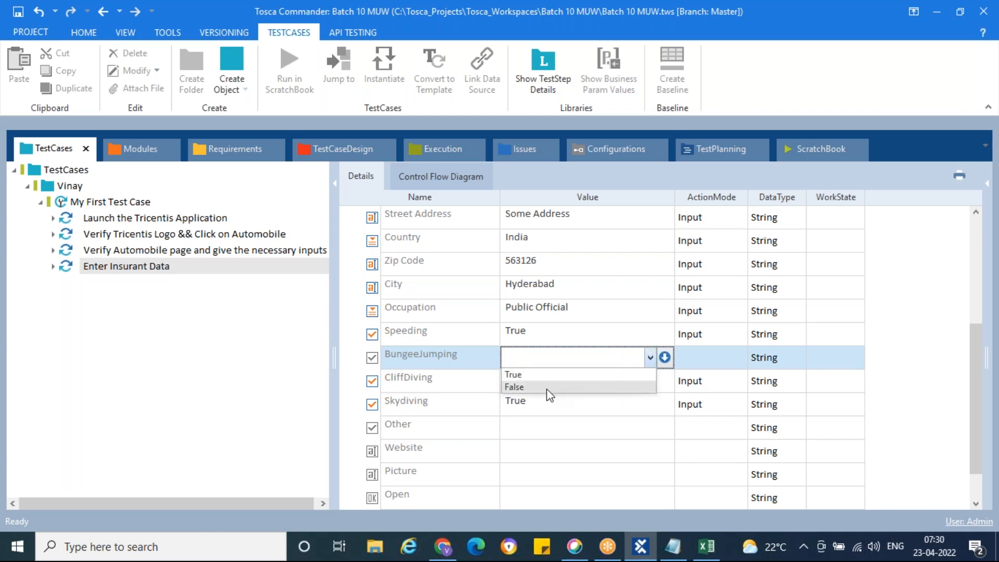
{"action": "left_click", "coordinate": [548, 388]}
{"action": "left_click", "coordinate": [422, 359]}
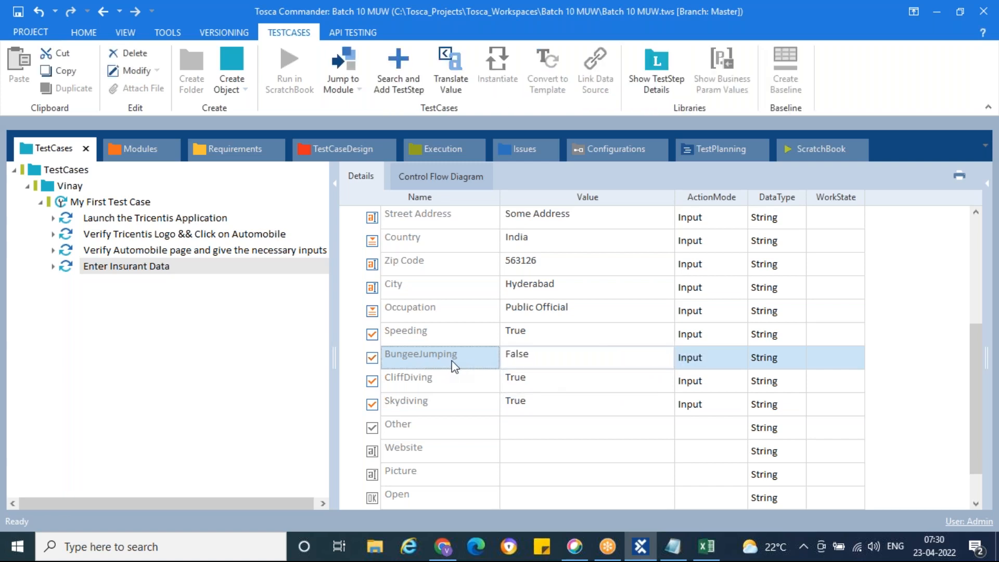
{"action": "left_click", "coordinate": [644, 436]}
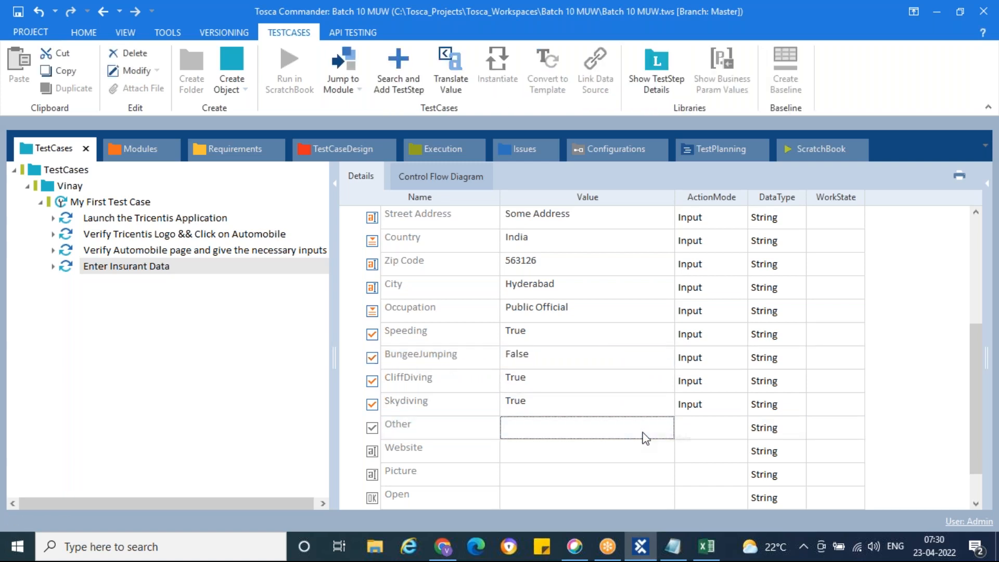
{"action": "left_click", "coordinate": [644, 437]}
{"action": "left_click", "coordinate": [650, 427]}
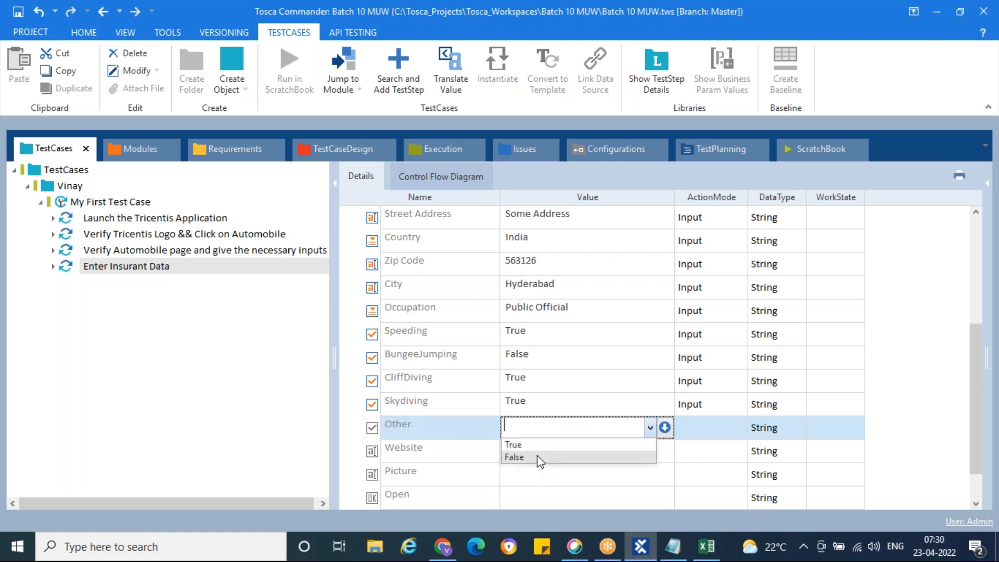
{"action": "left_click", "coordinate": [540, 457]}
{"action": "left_click", "coordinate": [575, 387]}
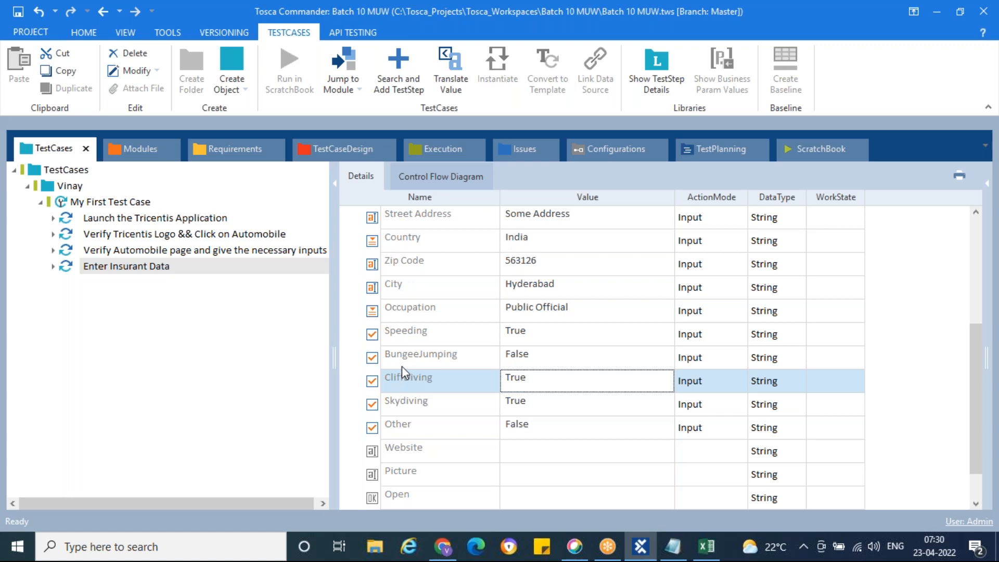
{"action": "left_click", "coordinate": [376, 360]}
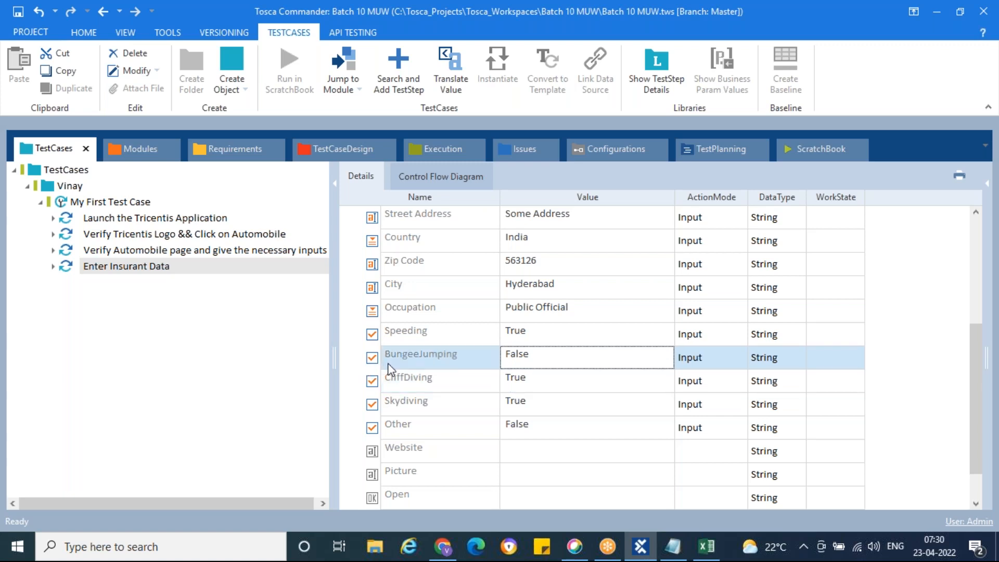
Untick the Other row so its value is cleared like BungeeJumping.
{"action": "scroll", "coordinate": [408, 414], "scroll_direction": "down", "scroll_amount": 4}
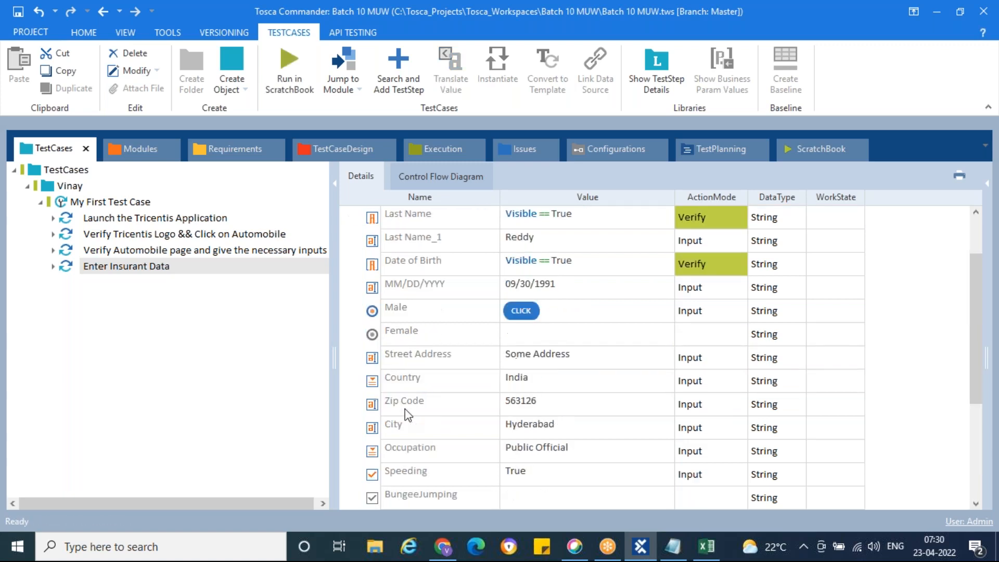
{"action": "left_click", "coordinate": [372, 428]}
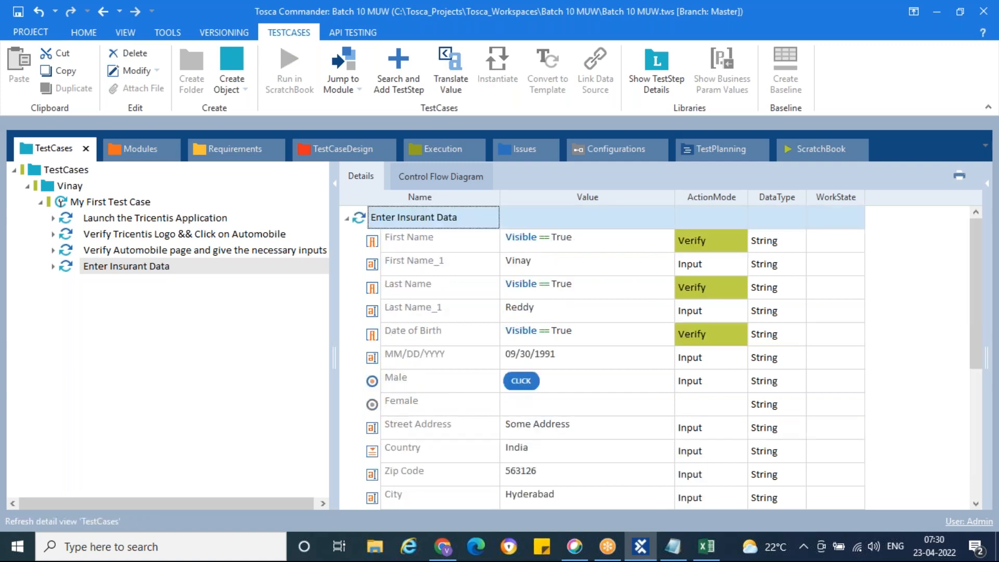
{"action": "left_click", "coordinate": [524, 358]}
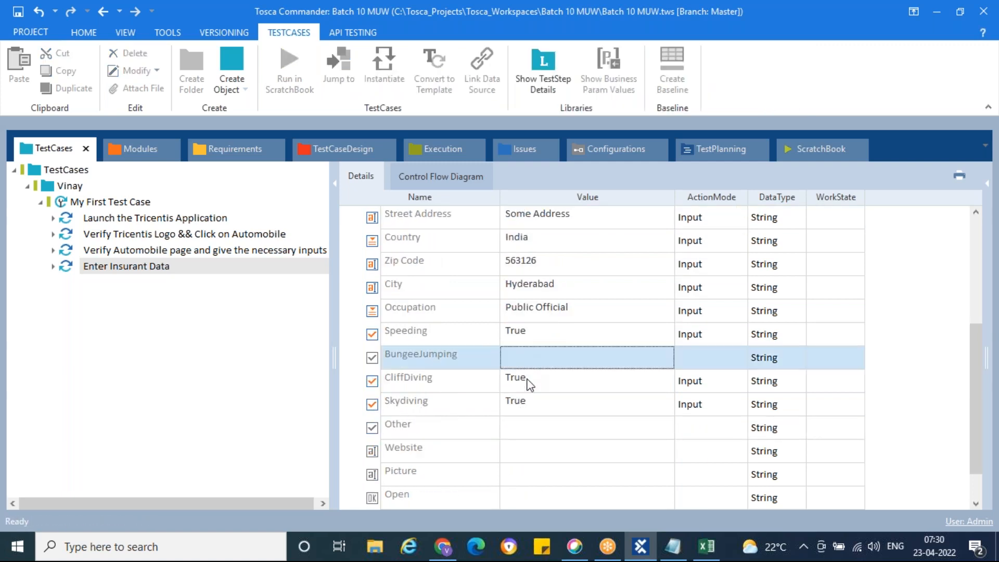
{"action": "left_click", "coordinate": [527, 426]}
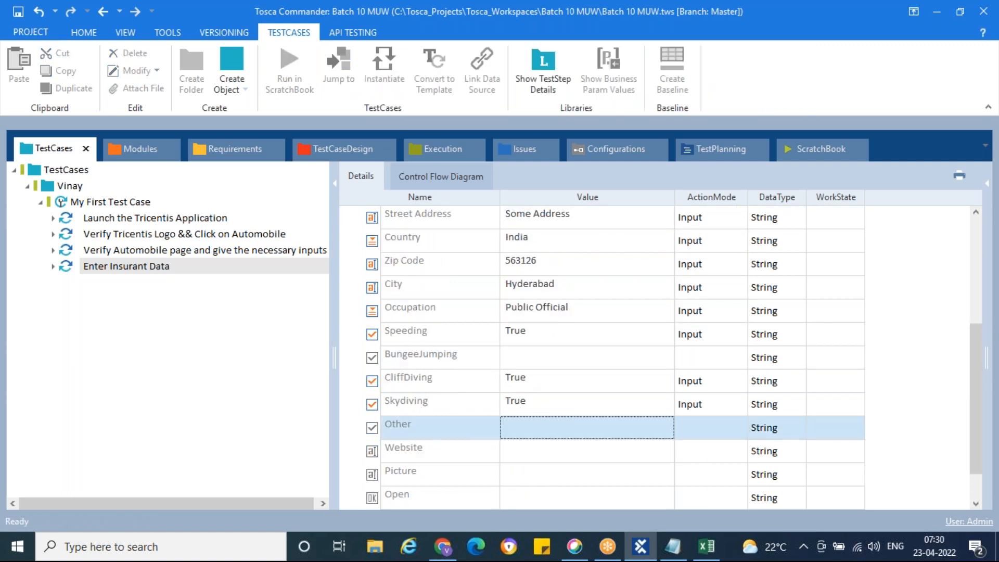
{"action": "left_click", "coordinate": [531, 363]}
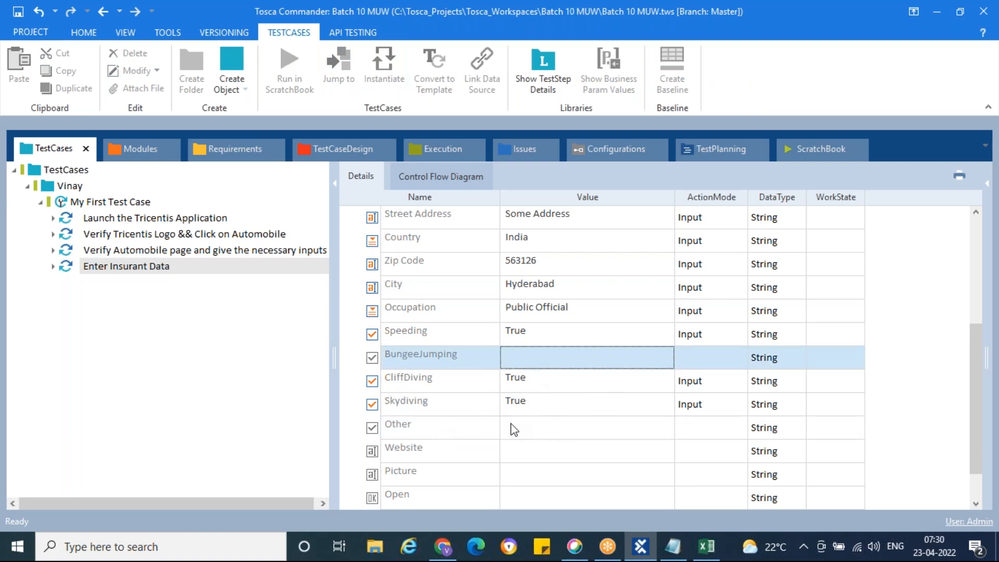
{"action": "left_click", "coordinate": [549, 457]}
{"action": "left_click", "coordinate": [550, 457]}
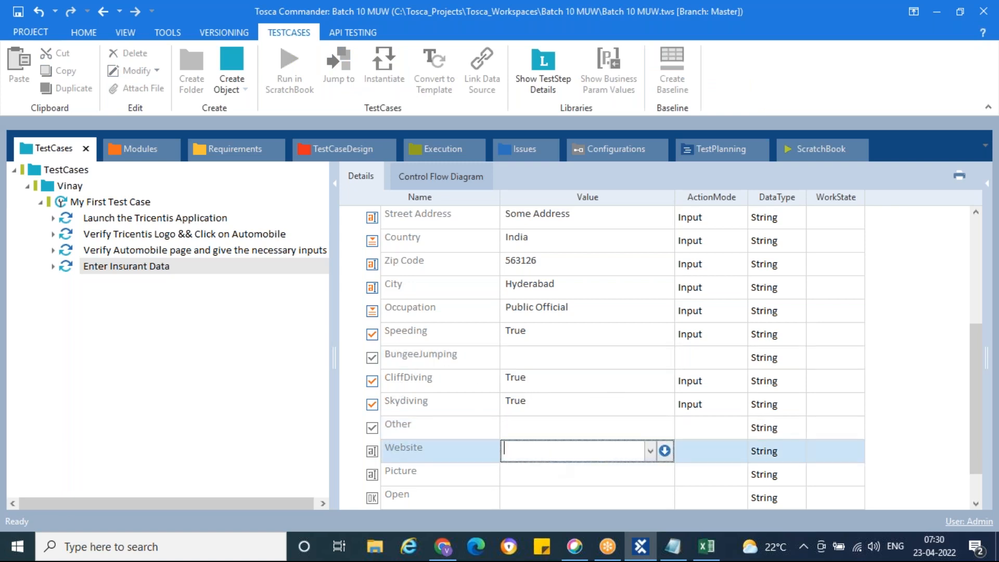
{"action": "type", "text": "www.123.org"}
{"action": "left_click", "coordinate": [572, 424]}
{"action": "scroll", "coordinate": [570, 372], "scroll_direction": "down", "scroll_amount": 1}
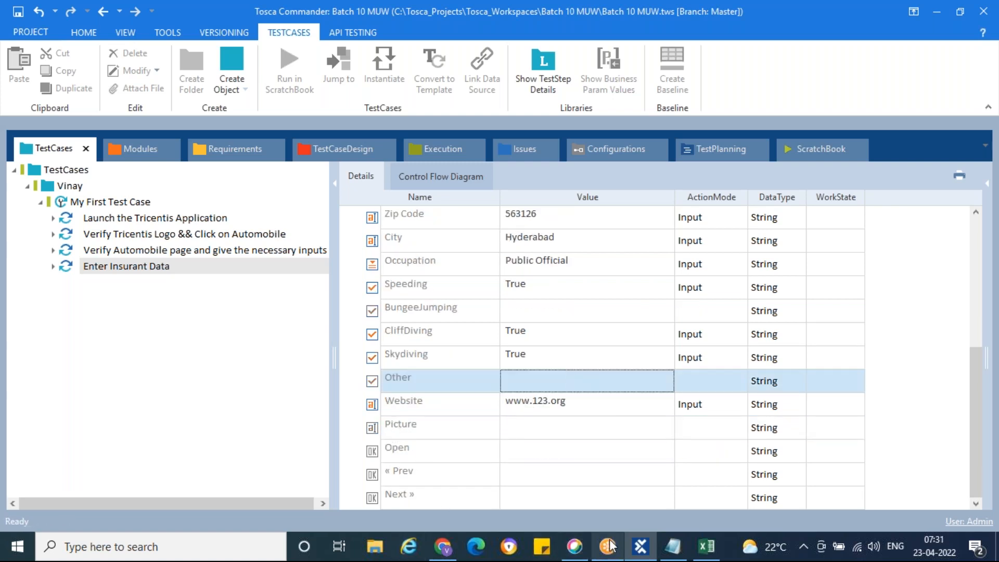
{"action": "left_click", "coordinate": [451, 552]}
{"action": "scroll", "coordinate": [546, 328], "scroll_direction": "down", "scroll_amount": 8}
{"action": "scroll", "coordinate": [547, 335], "scroll_direction": "down", "scroll_amount": 2}
{"action": "left_click", "coordinate": [319, 345]}
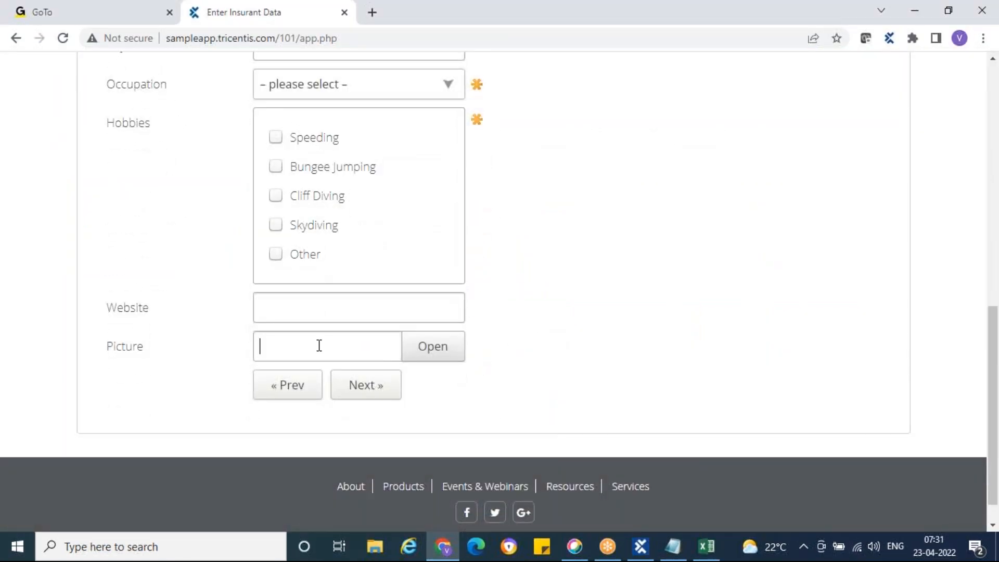
{"action": "left_click", "coordinate": [431, 349]}
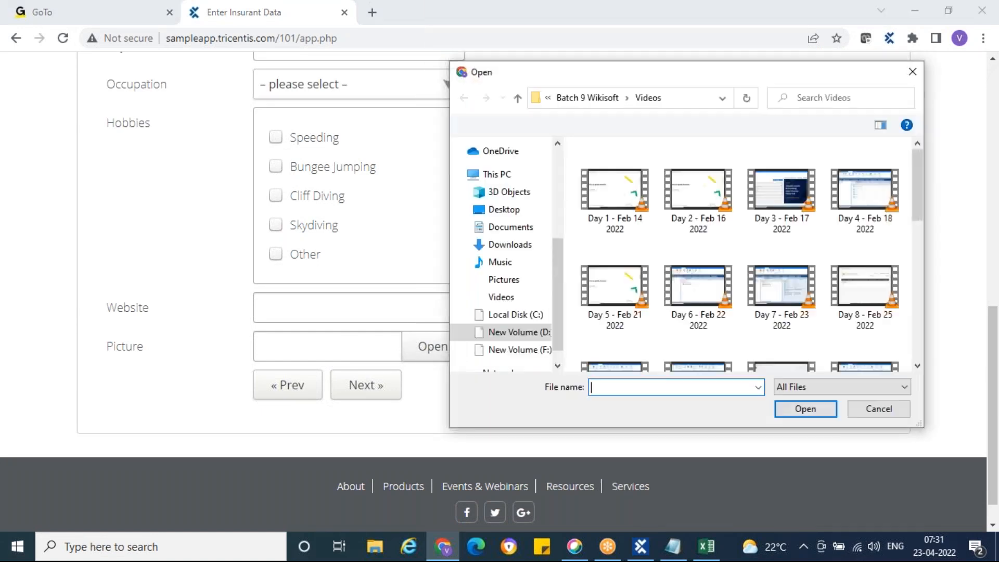
{"action": "left_click", "coordinate": [515, 284]}
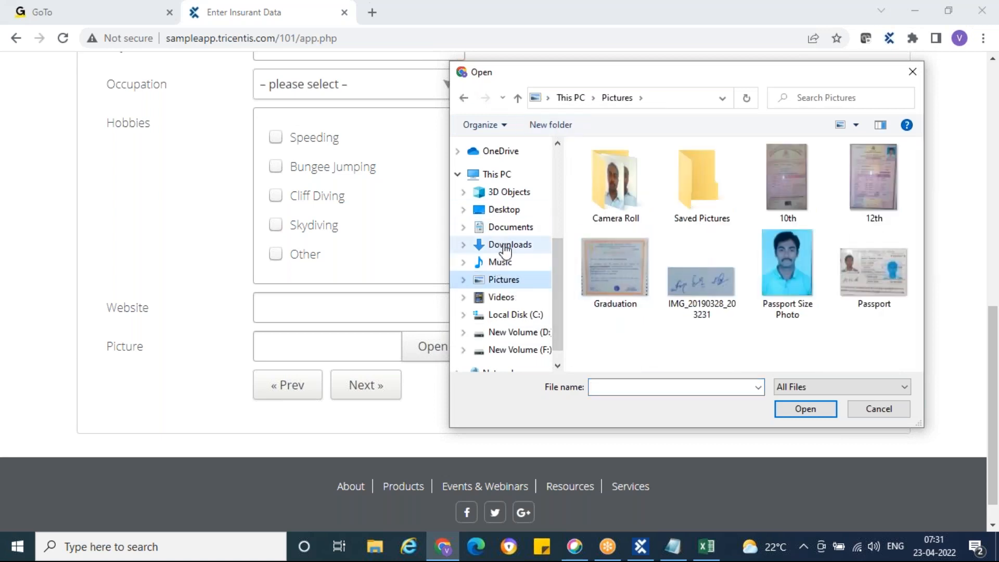
{"action": "left_click", "coordinate": [507, 211]}
{"action": "scroll", "coordinate": [645, 221], "scroll_direction": "down", "scroll_amount": 6}
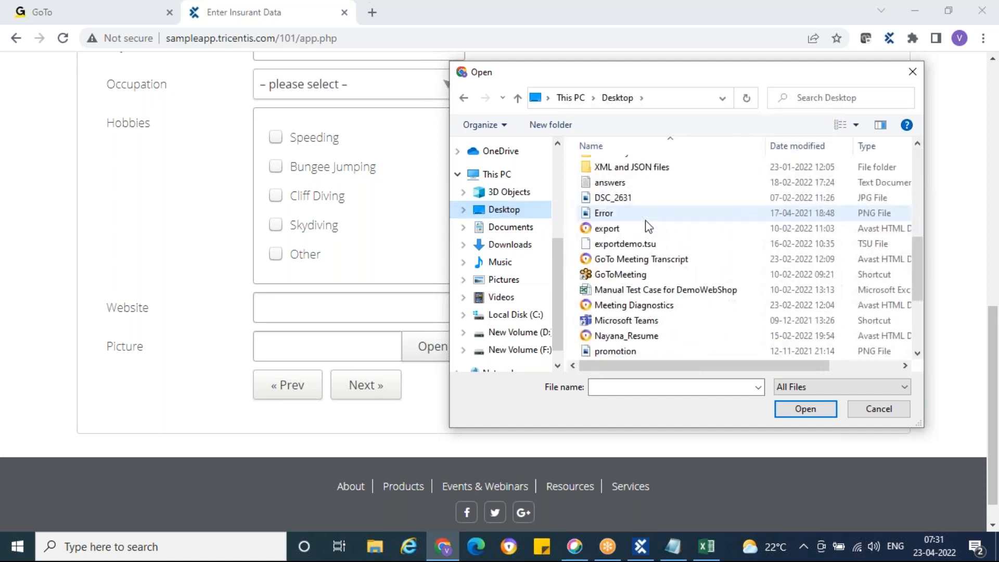
{"action": "left_click", "coordinate": [602, 215]}
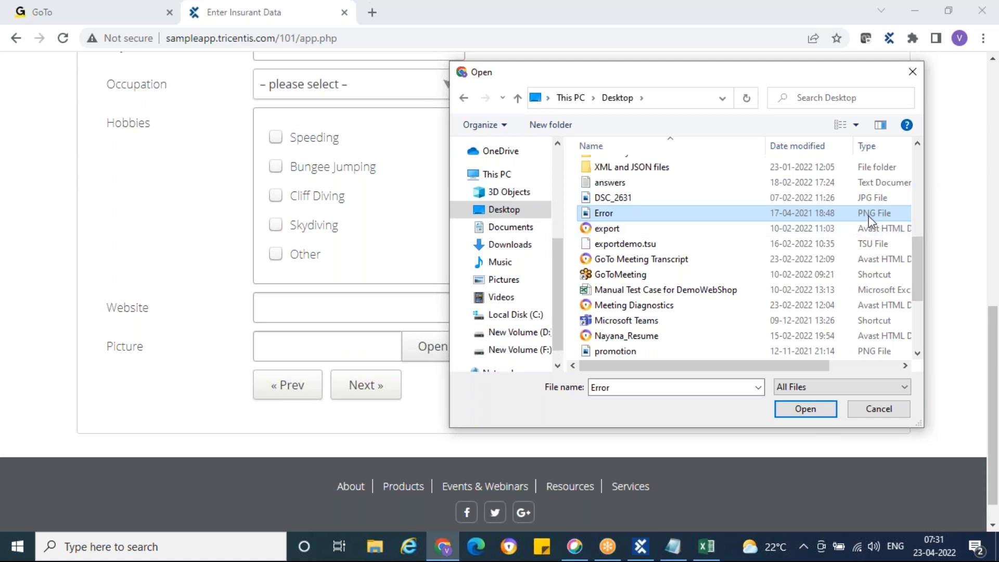
{"action": "left_click", "coordinate": [896, 409]}
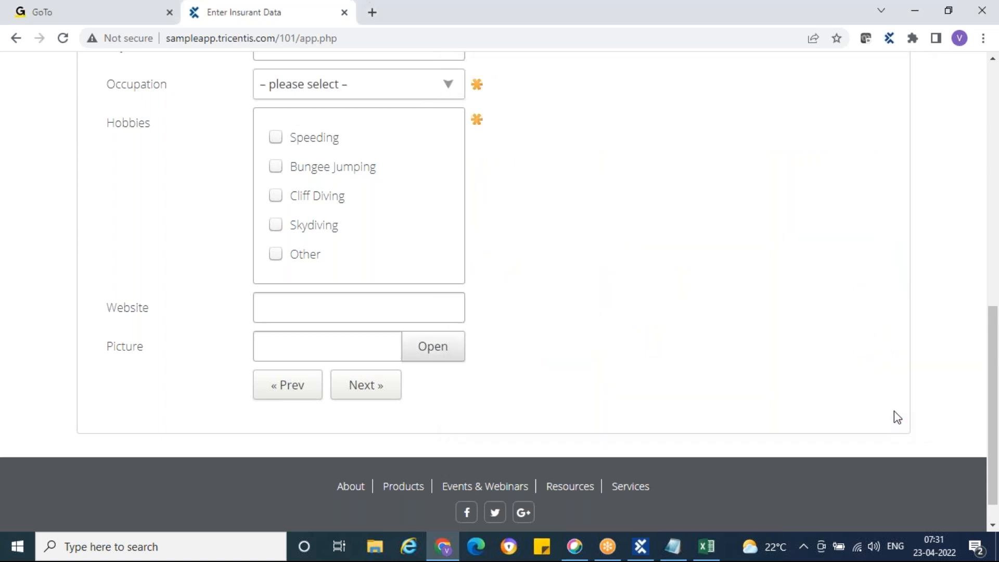
{"action": "left_click", "coordinate": [653, 555]}
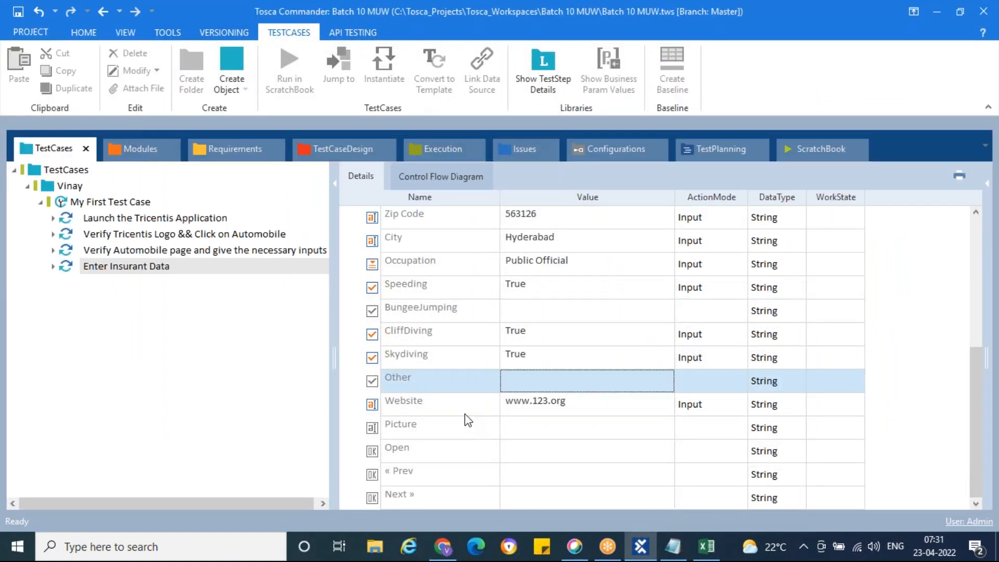
Choose {Click} from the Open row's Value dropdown.
{"action": "left_click", "coordinate": [541, 430]}
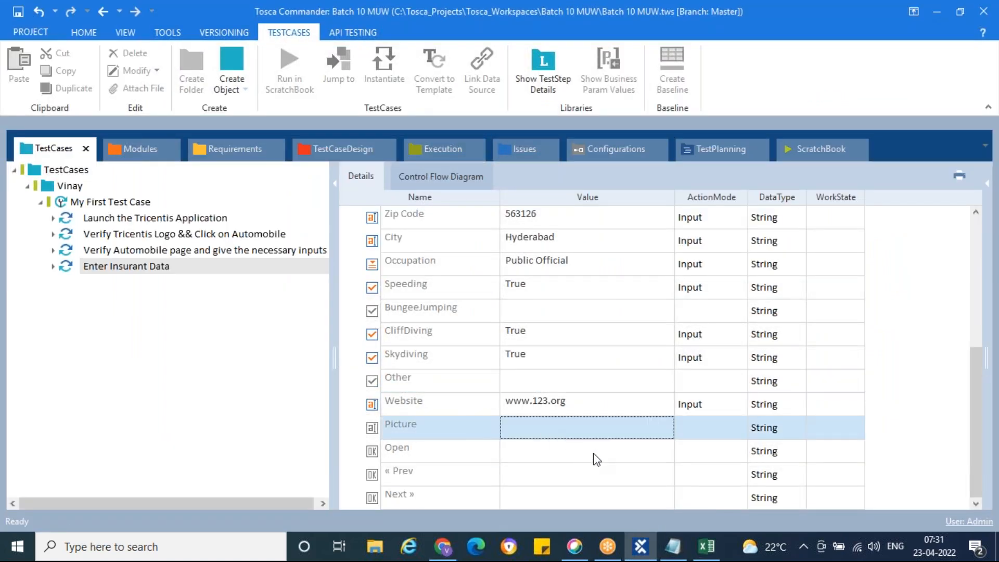
{"action": "left_click", "coordinate": [597, 460]}
{"action": "left_click", "coordinate": [640, 453]}
{"action": "left_click", "coordinate": [650, 450]}
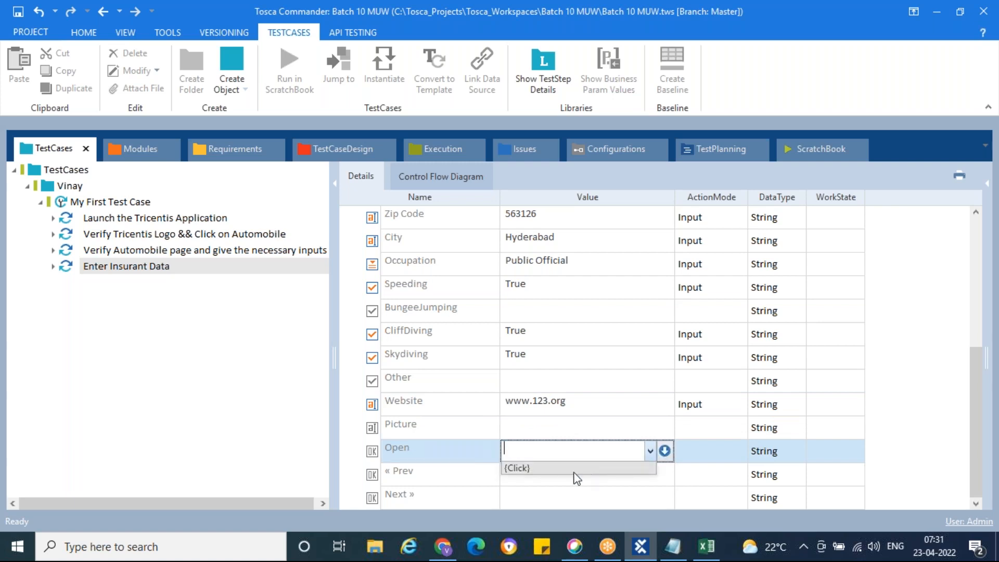
{"action": "left_click", "coordinate": [548, 469]}
{"action": "left_click", "coordinate": [268, 420]}
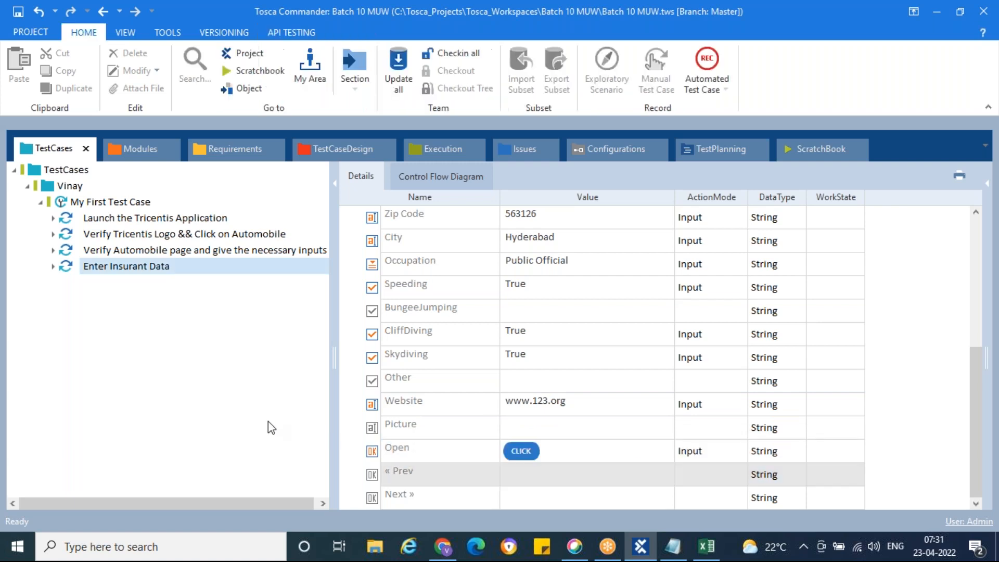
{"action": "left_click", "coordinate": [443, 547]}
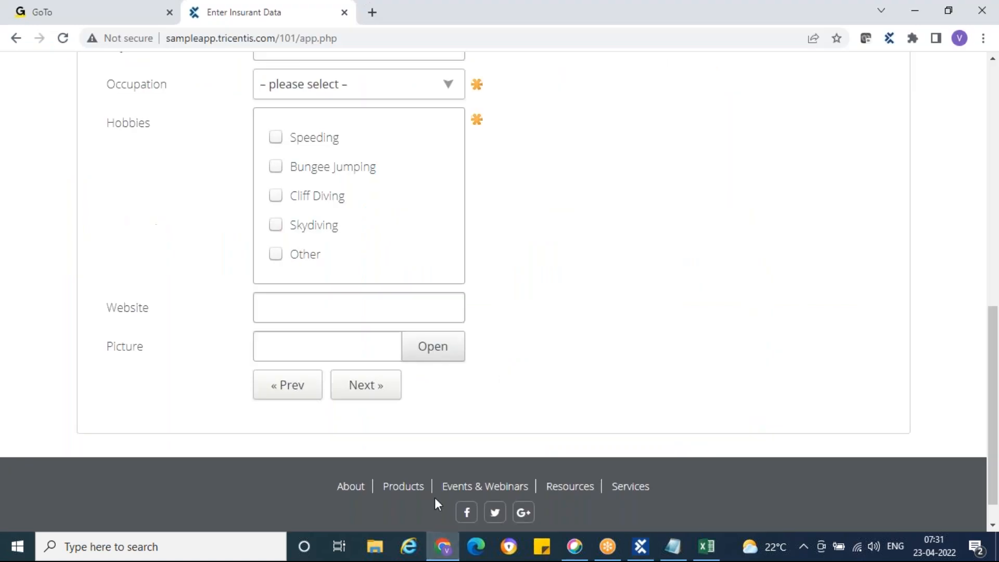
{"action": "left_click", "coordinate": [431, 346]}
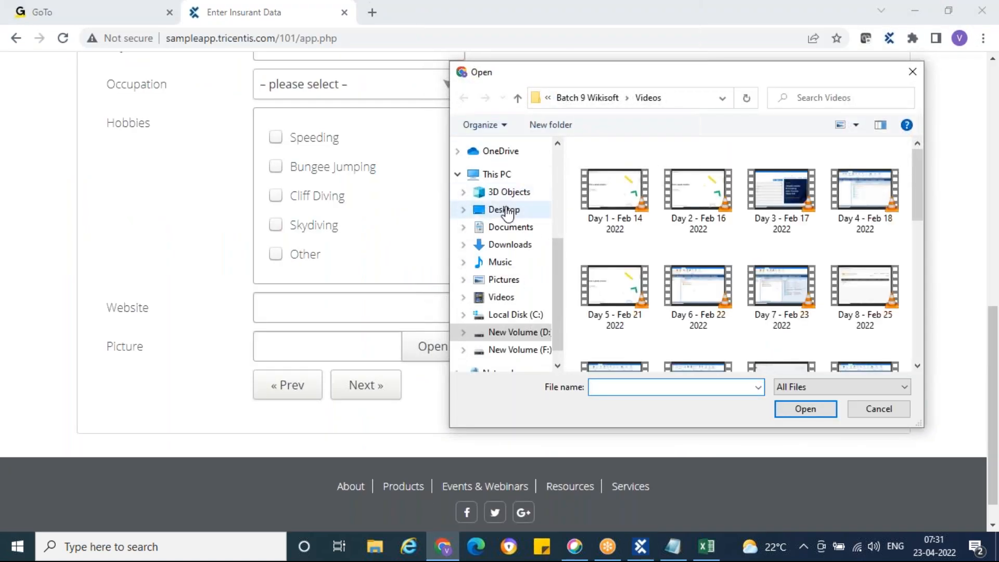
{"action": "left_click", "coordinate": [505, 210]}
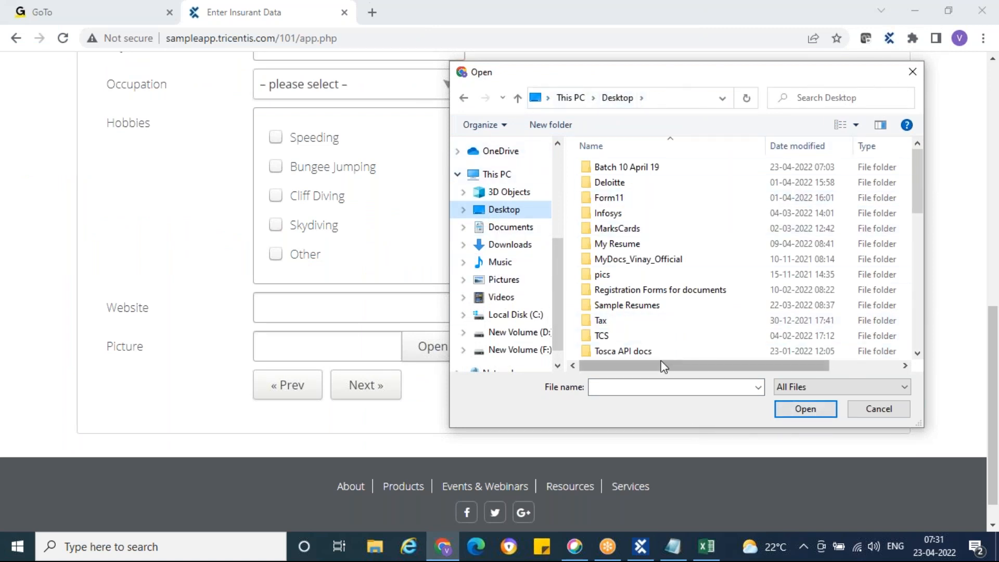
{"action": "left_click_drag", "start_coordinate": [493, 79], "coordinate": [381, 112]}
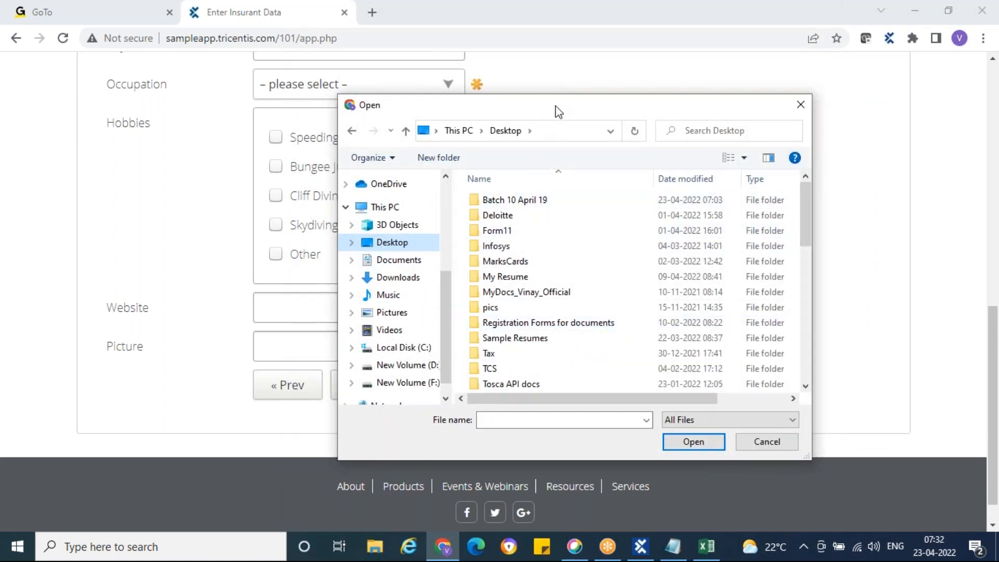
{"action": "left_click_drag", "start_coordinate": [558, 112], "coordinate": [530, 88]}
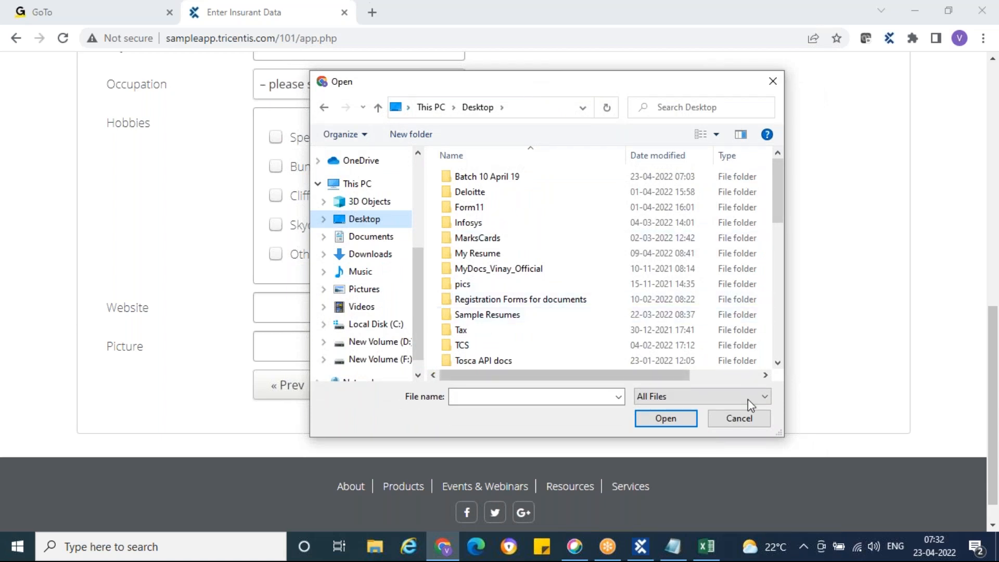
{"action": "left_click", "coordinate": [747, 418]}
{"action": "left_click", "coordinate": [640, 548]}
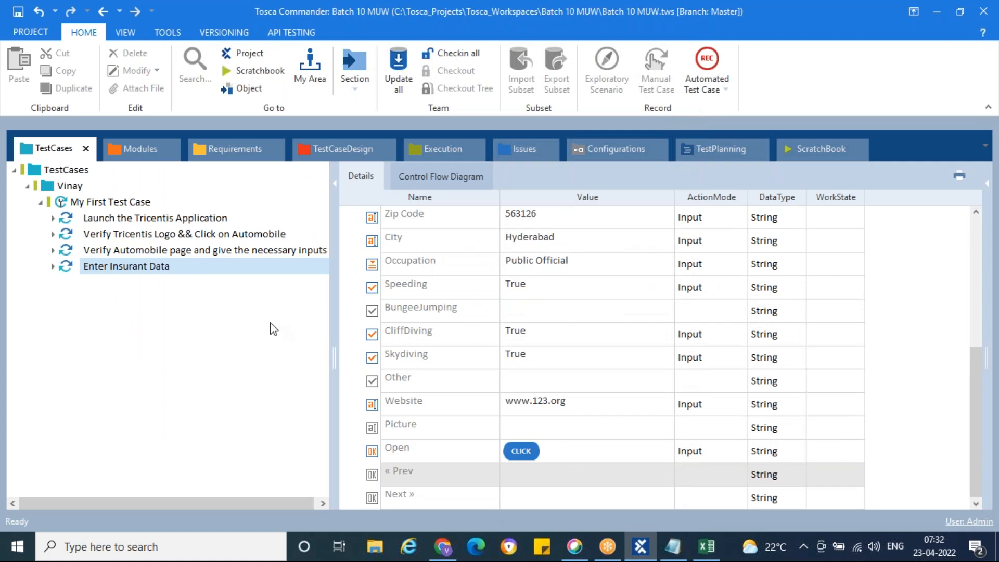
{"action": "left_click", "coordinate": [553, 500]}
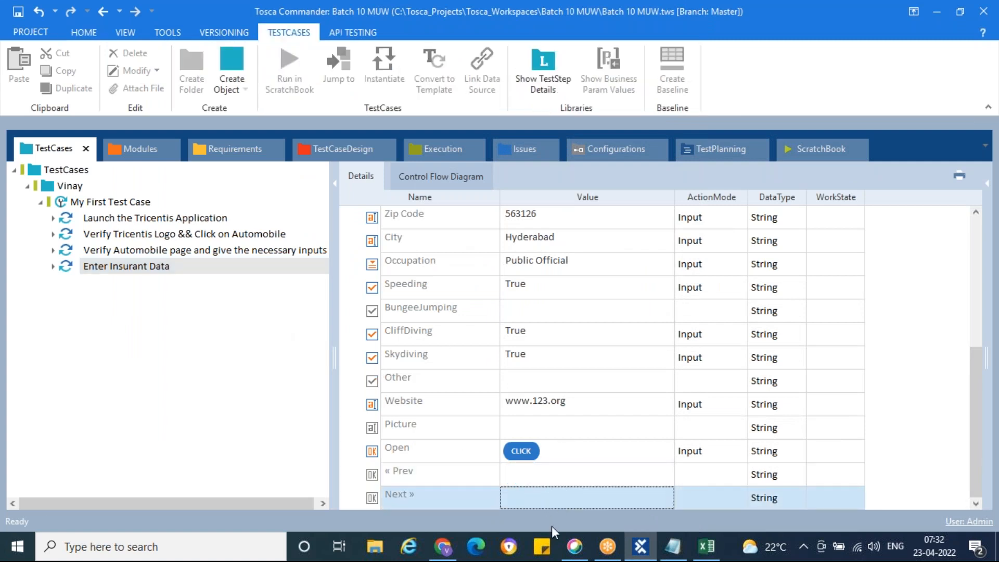
{"action": "left_click", "coordinate": [442, 546]}
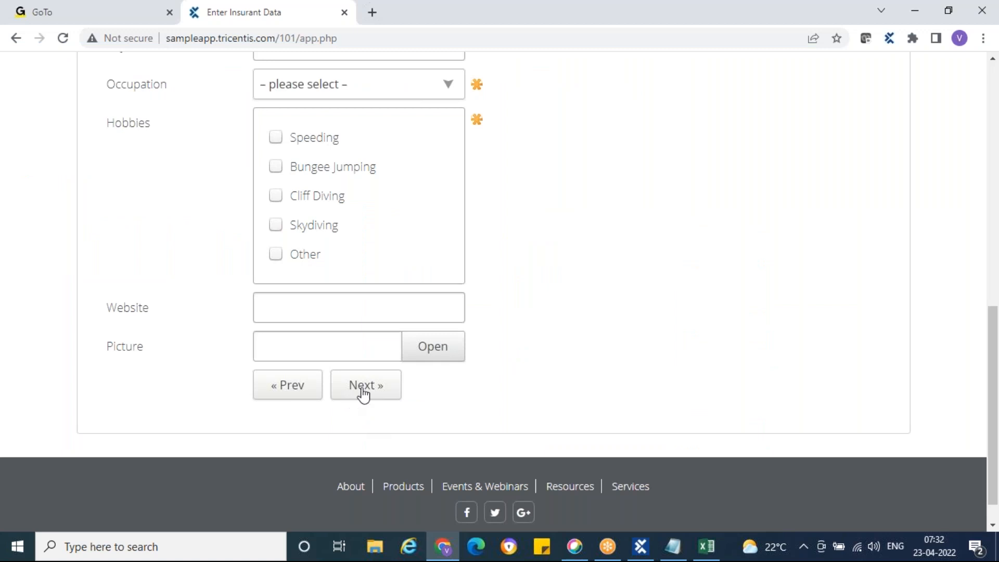
{"action": "left_click", "coordinate": [435, 347]}
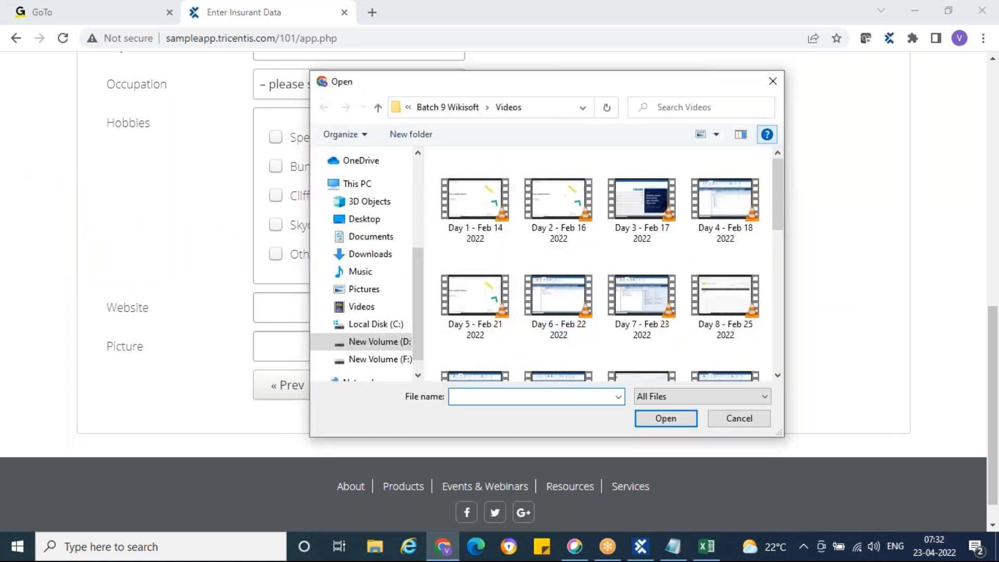
{"action": "left_click", "coordinate": [772, 82]}
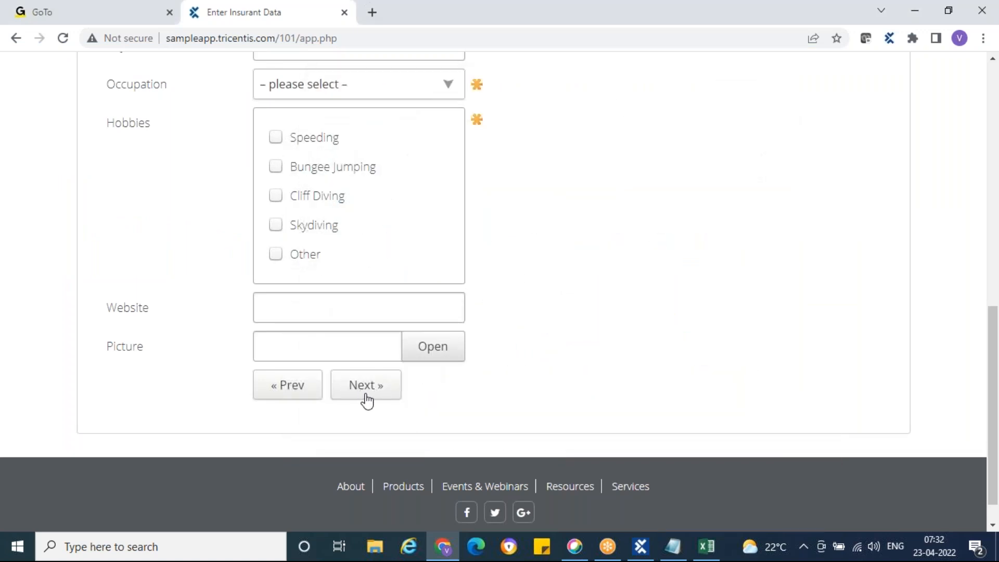
{"action": "left_click", "coordinate": [645, 543]}
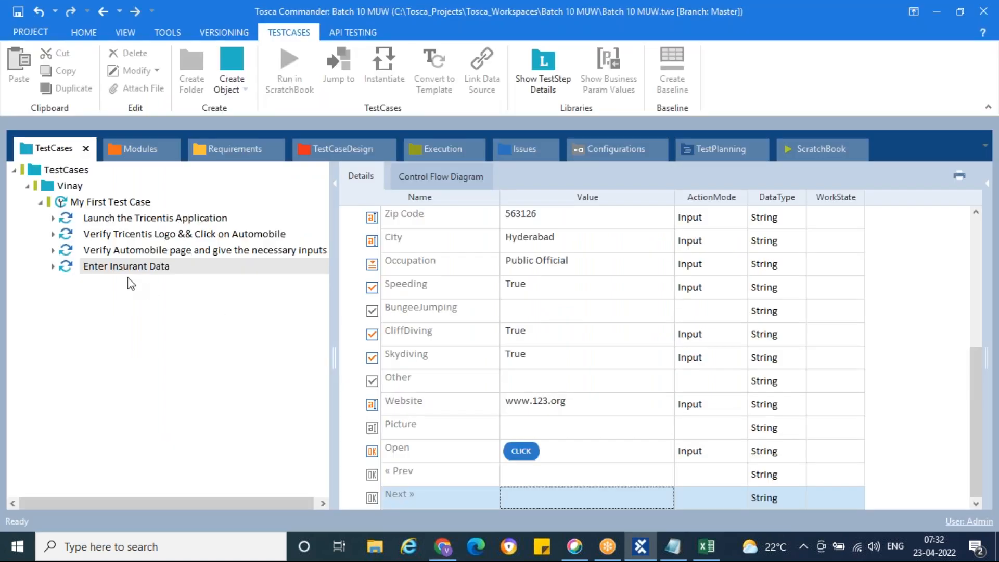
Run Enter Insurant Data in the ScratchBook so Chrome fills the form, completing in 00:07.127.
{"action": "right_click", "coordinate": [68, 269]}
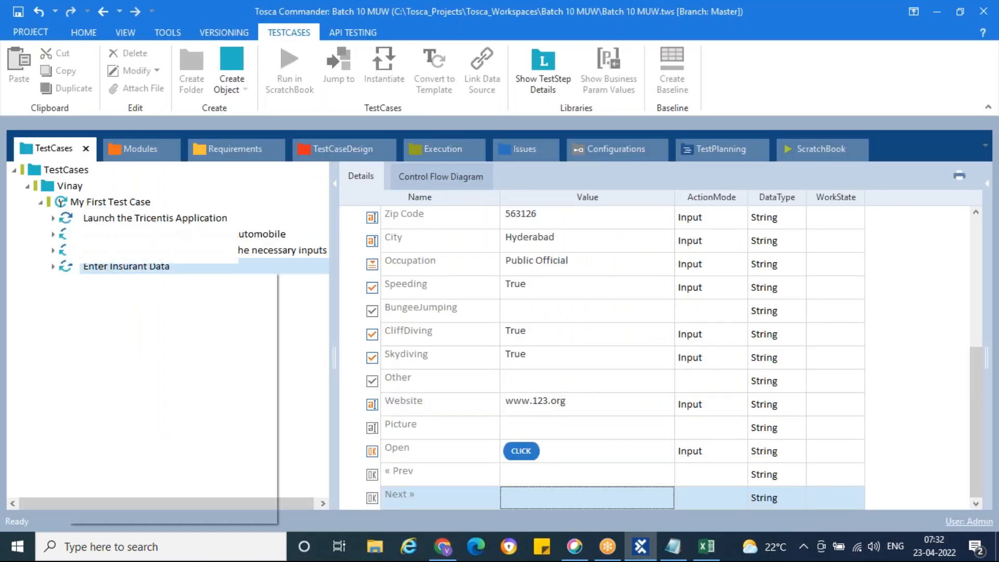
{"action": "left_click", "coordinate": [147, 384]}
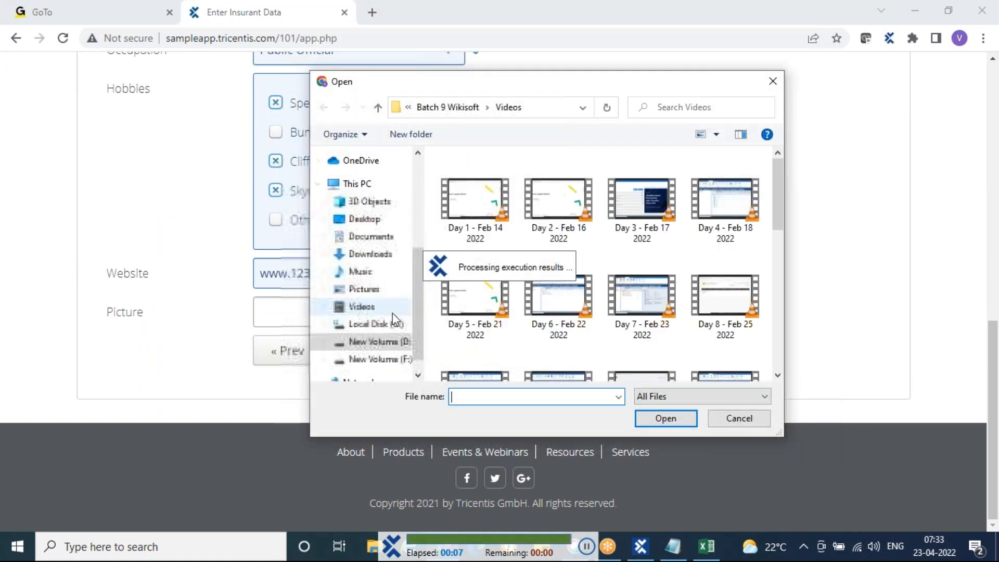
{"action": "left_click", "coordinate": [362, 307]}
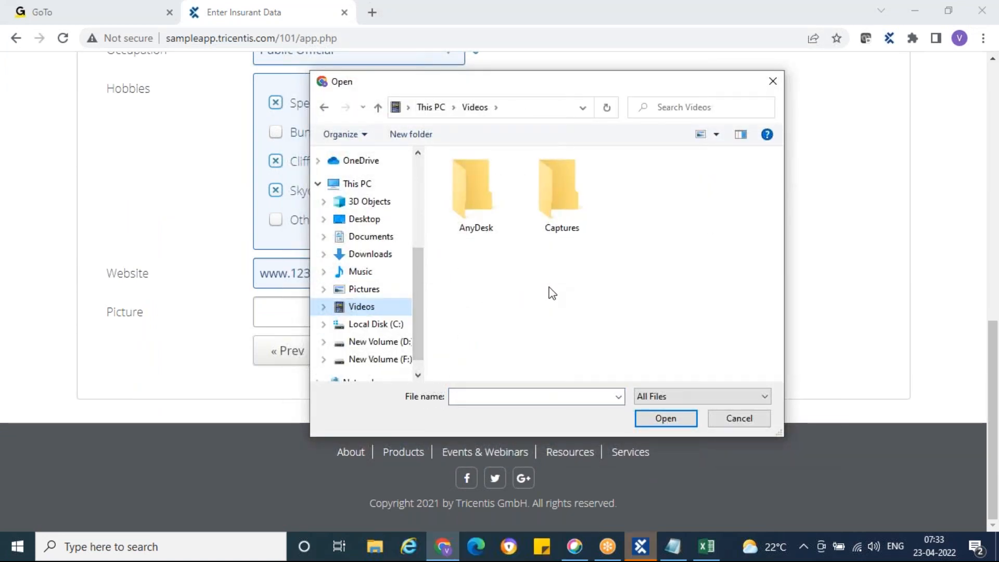
{"action": "left_click_drag", "start_coordinate": [385, 83], "coordinate": [463, 81]}
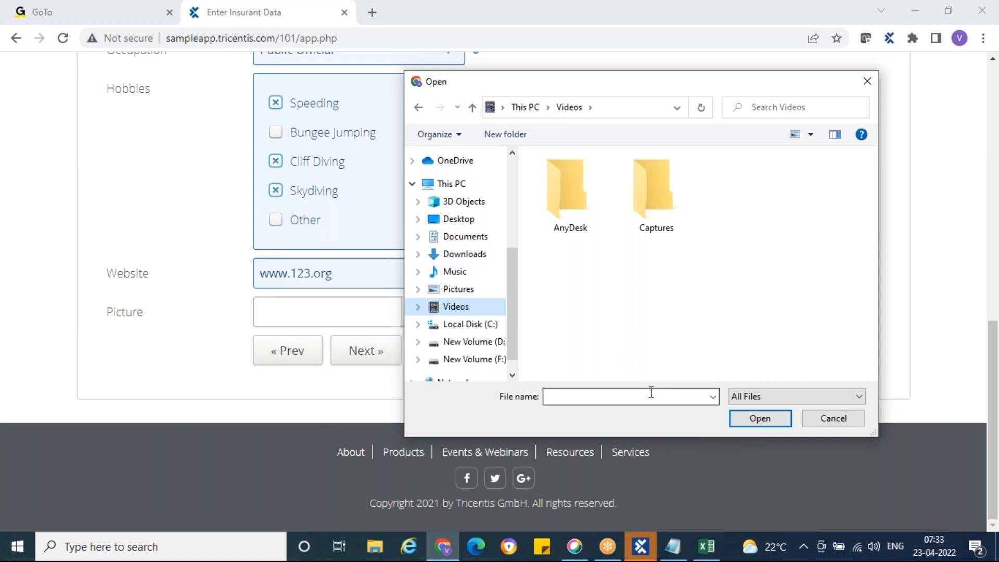
{"action": "left_click", "coordinate": [648, 552]}
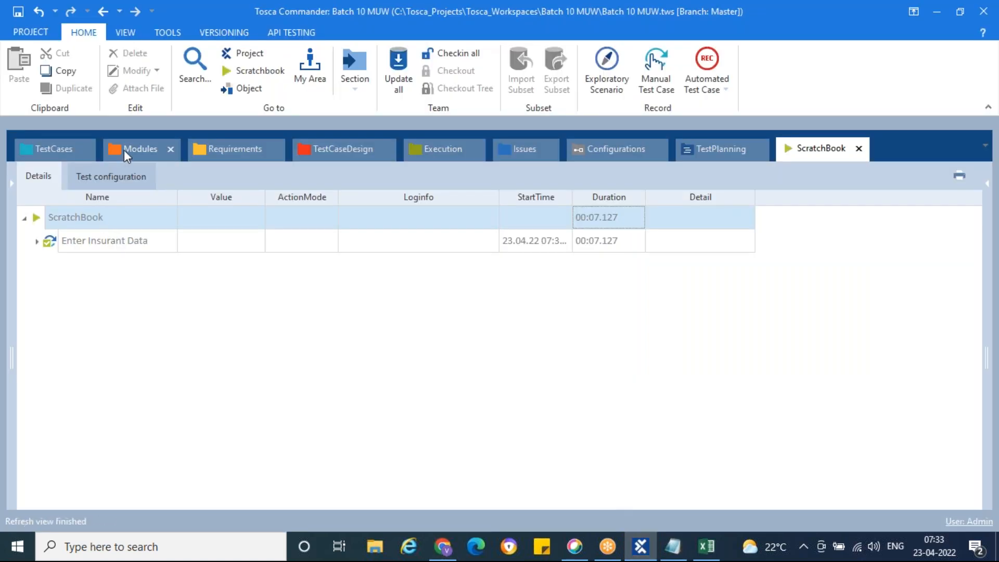
Drag TBox Save As from Standard modules > TBox Automation Tools > Basic Windows Operations into My First Test Case.
{"action": "left_click", "coordinate": [124, 149]}
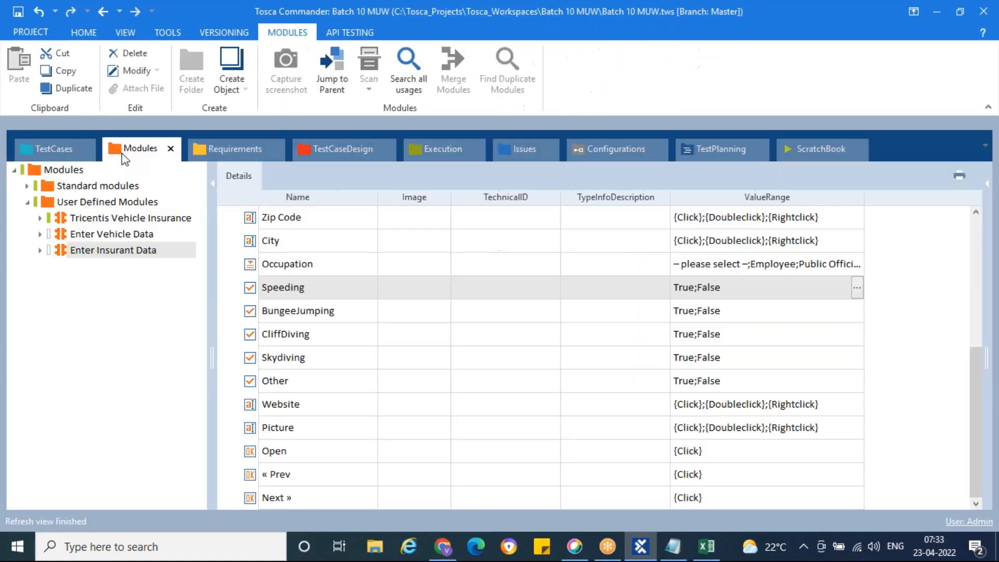
{"action": "left_click", "coordinate": [28, 188]}
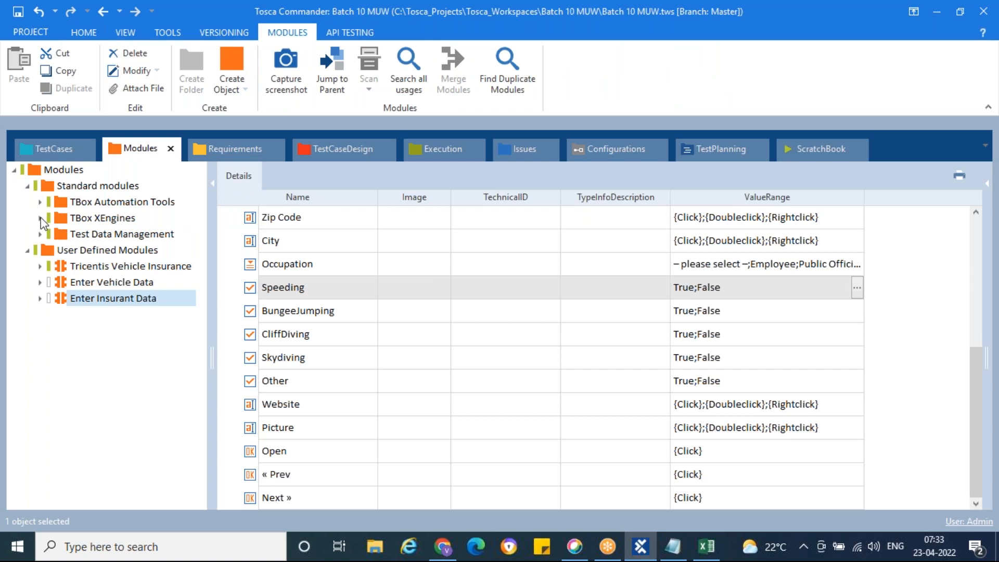
{"action": "left_click", "coordinate": [45, 190]}
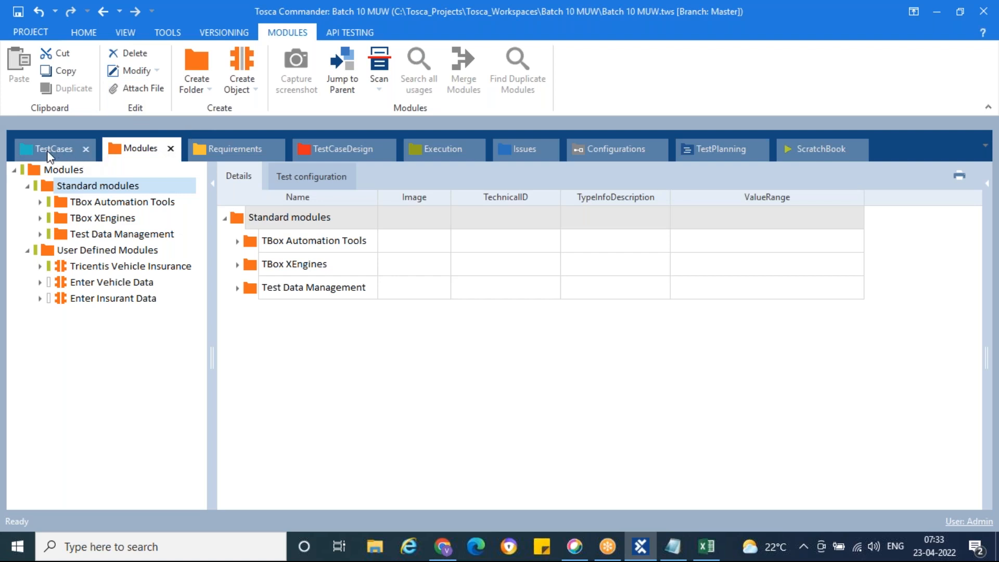
{"action": "left_click", "coordinate": [40, 201]}
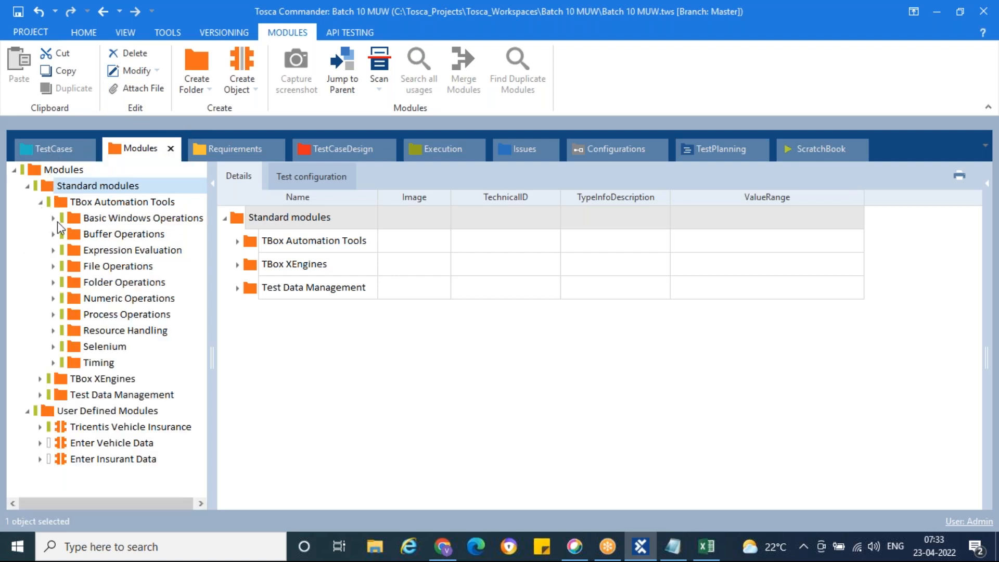
{"action": "left_click", "coordinate": [52, 219]}
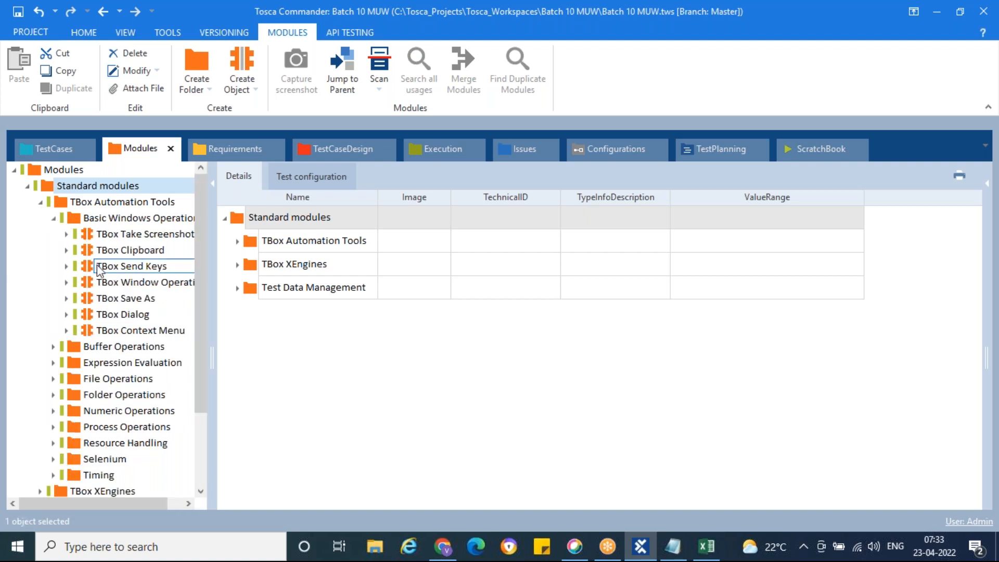
{"action": "left_click", "coordinate": [91, 300]}
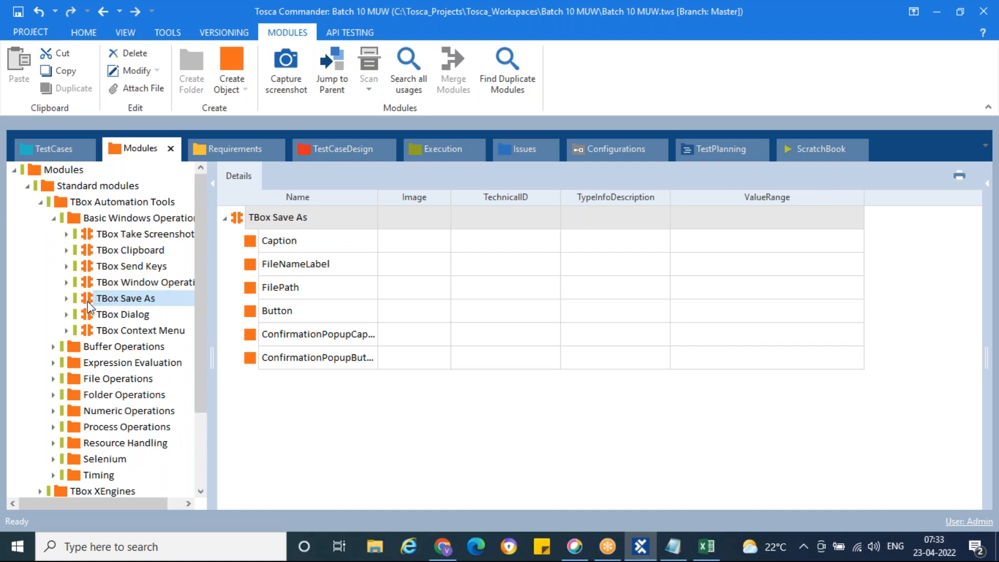
{"action": "left_click_drag", "start_coordinate": [88, 307], "coordinate": [61, 206]}
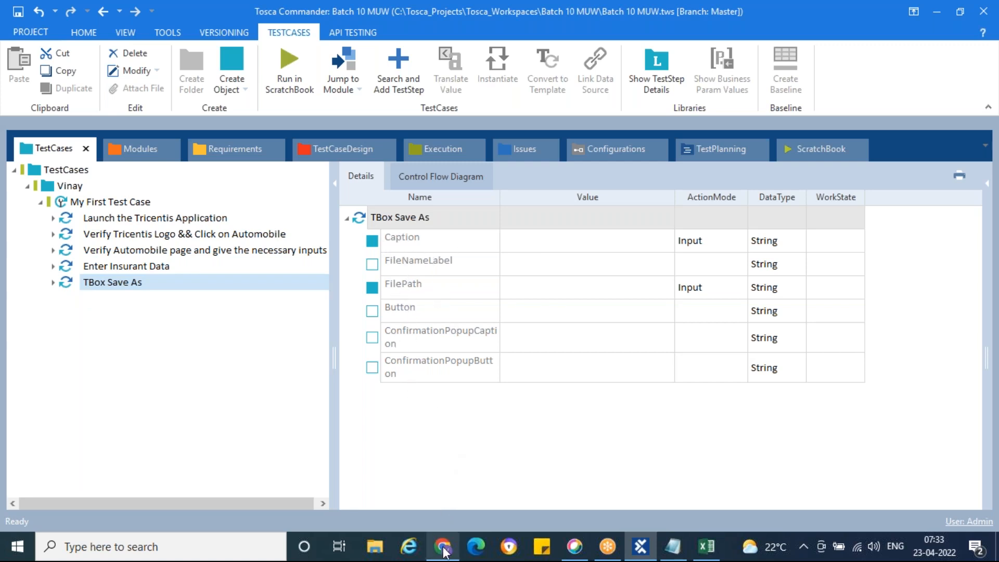
Set the TBox Save As Caption value to Open.
{"action": "mouse_move", "coordinate": [442, 544]}
{"action": "left_click", "coordinate": [422, 492]}
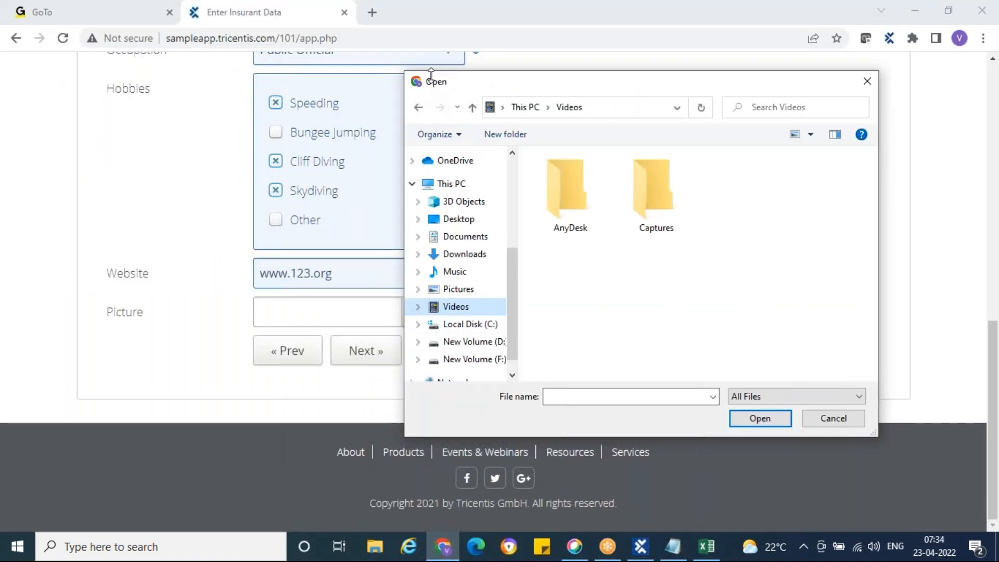
{"action": "left_click", "coordinate": [643, 552]}
{"action": "left_click", "coordinate": [568, 242]}
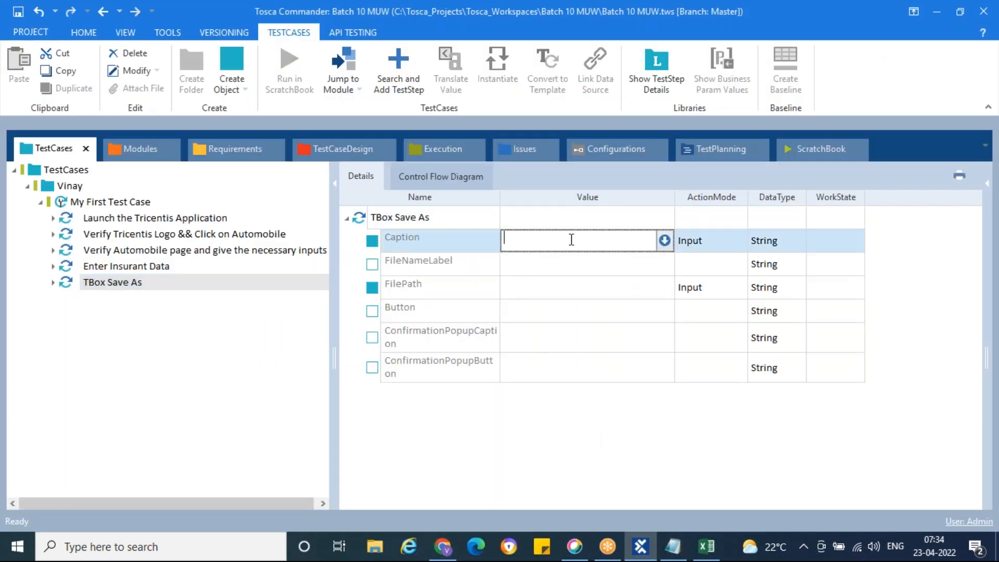
{"action": "type", "text": "Open"}
{"action": "left_click", "coordinate": [539, 293]}
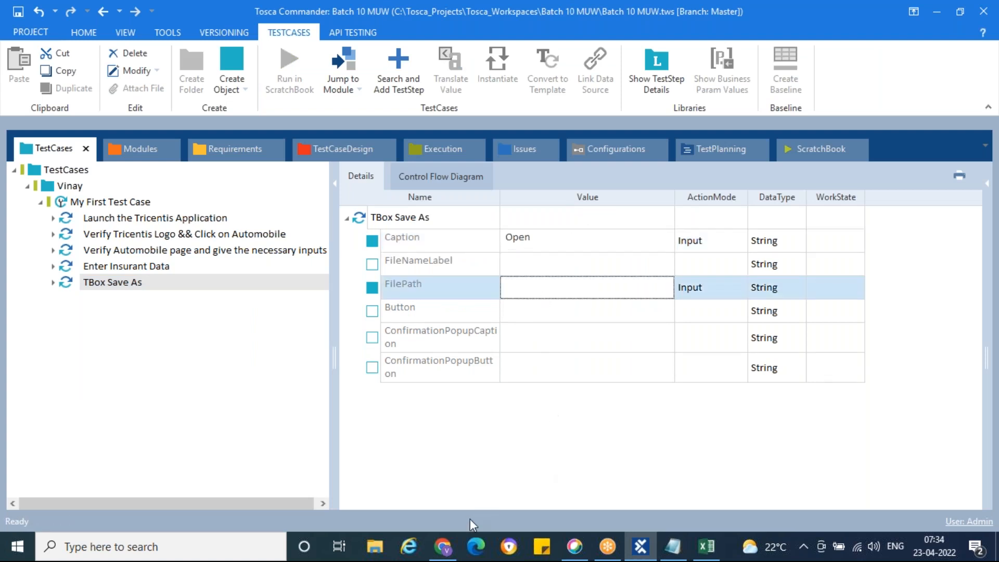
Find Error.png on the Desktop in the file picker, then try and clear a pasted FilePath.
{"action": "left_click", "coordinate": [443, 546]}
{"action": "left_click", "coordinate": [549, 398]}
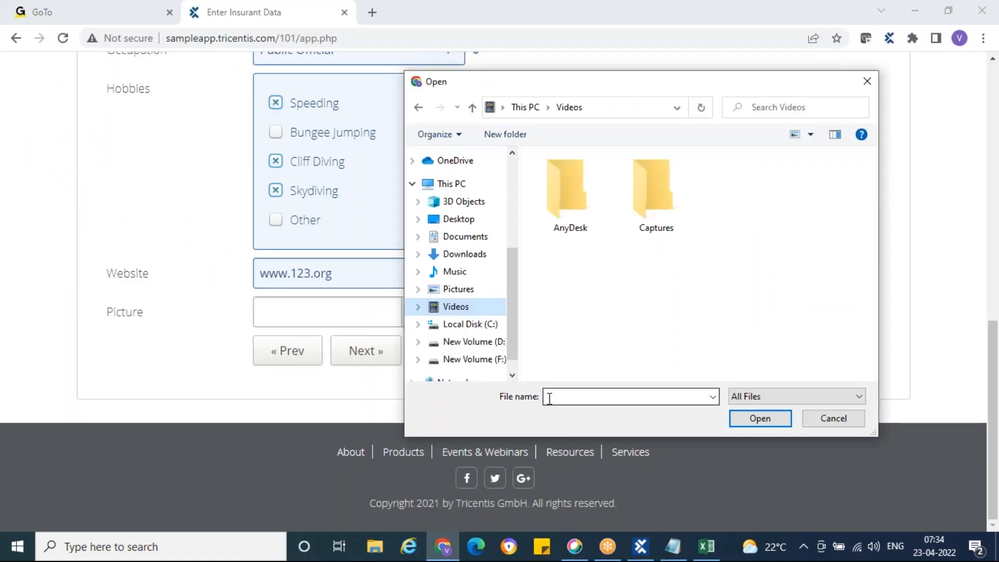
{"action": "left_click", "coordinate": [435, 223]}
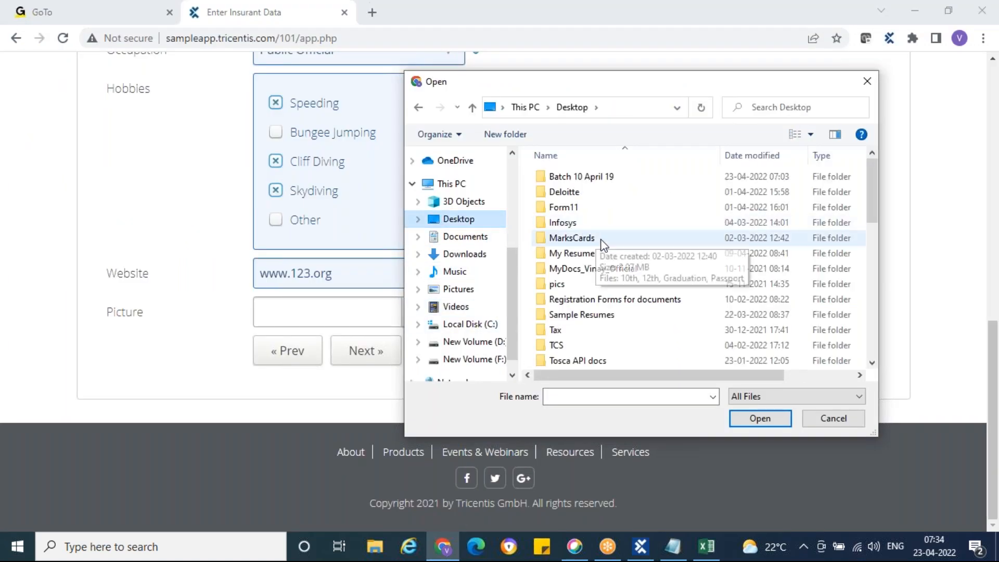
{"action": "scroll", "coordinate": [604, 243], "scroll_direction": "down", "scroll_amount": 4}
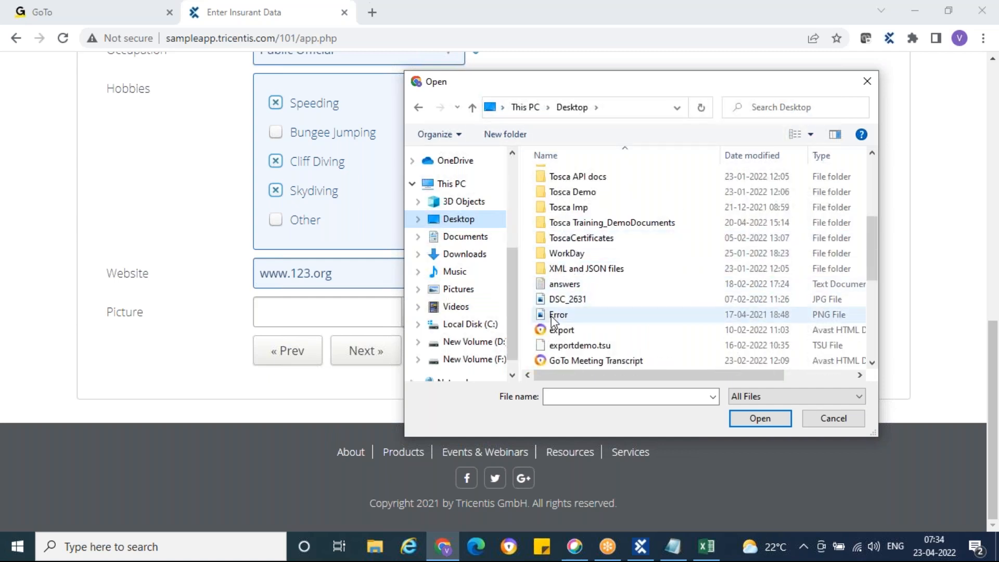
{"action": "left_click", "coordinate": [544, 316]}
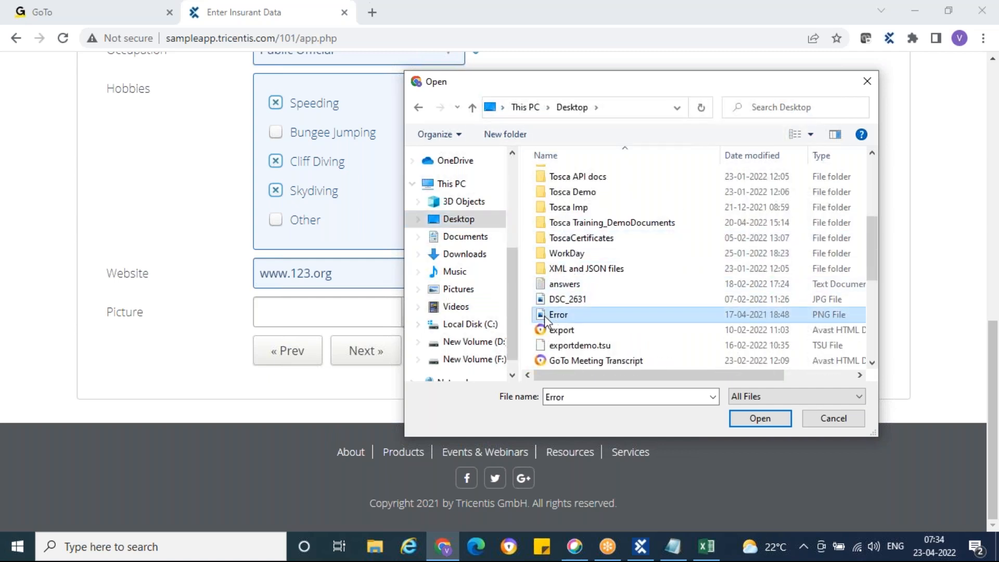
{"action": "left_click", "coordinate": [614, 113]}
{"action": "key", "text": "ctrl+c"}
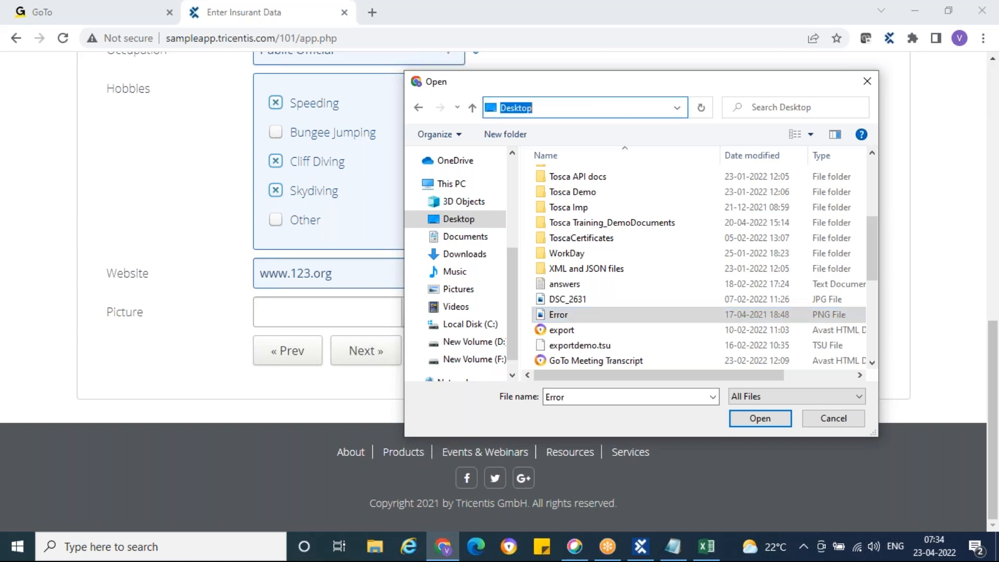
{"action": "left_click", "coordinate": [640, 546]}
{"action": "left_click", "coordinate": [558, 289]}
{"action": "key", "text": "ctrl+v"}
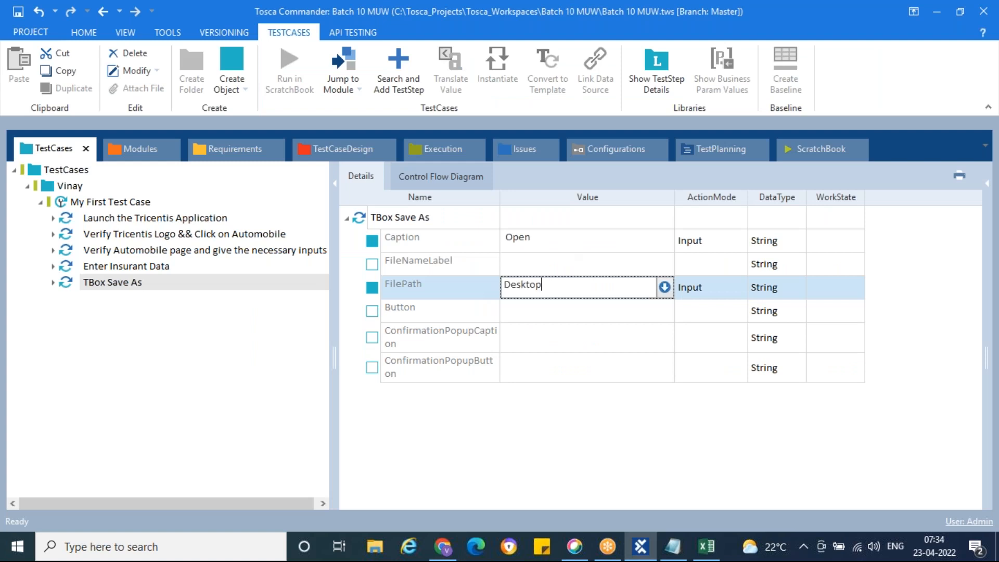
{"action": "key", "text": "BackSpace"}
{"action": "key", "text": "BackSpace"}
{"action": "key", "text": "BackSpace"}
{"action": "key", "text": "BackSpace"}
{"action": "key", "text": "BackSpace"}
{"action": "key", "text": "BackSpace"}
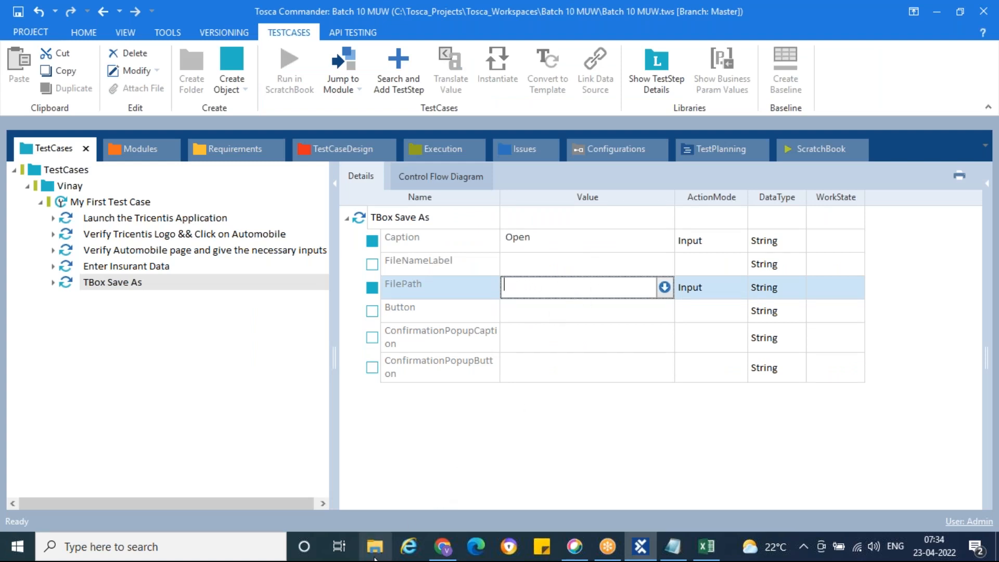
{"action": "left_click", "coordinate": [375, 558]}
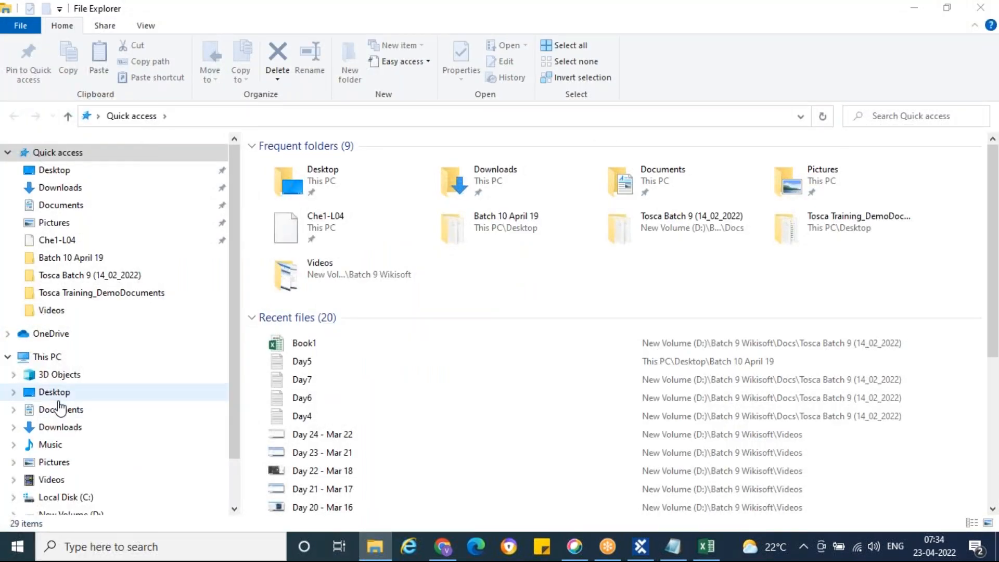
Copy the Desktop Error.png's full path in File Explorer and paste it into FilePath.
{"action": "left_click", "coordinate": [59, 395]}
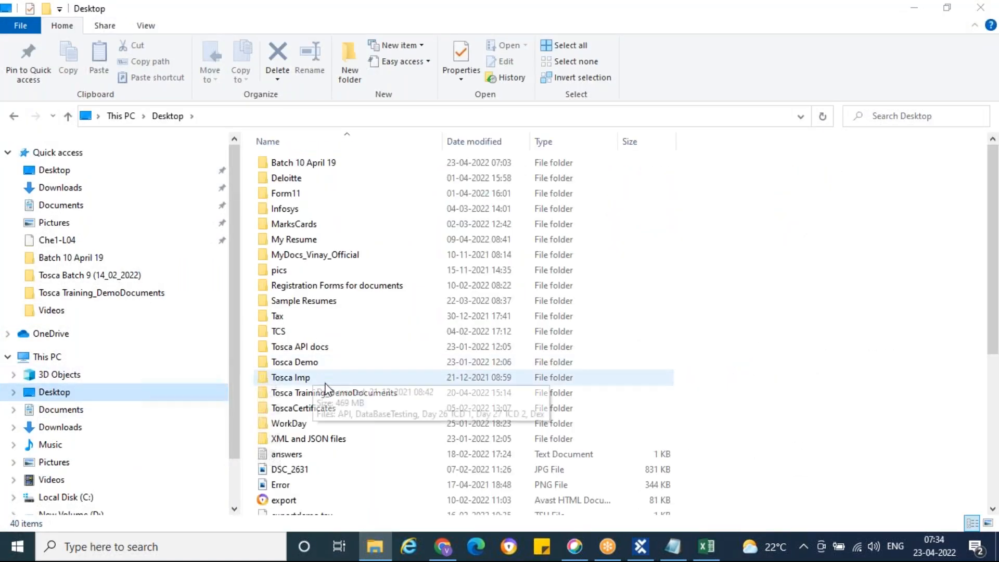
{"action": "left_click", "coordinate": [300, 490]}
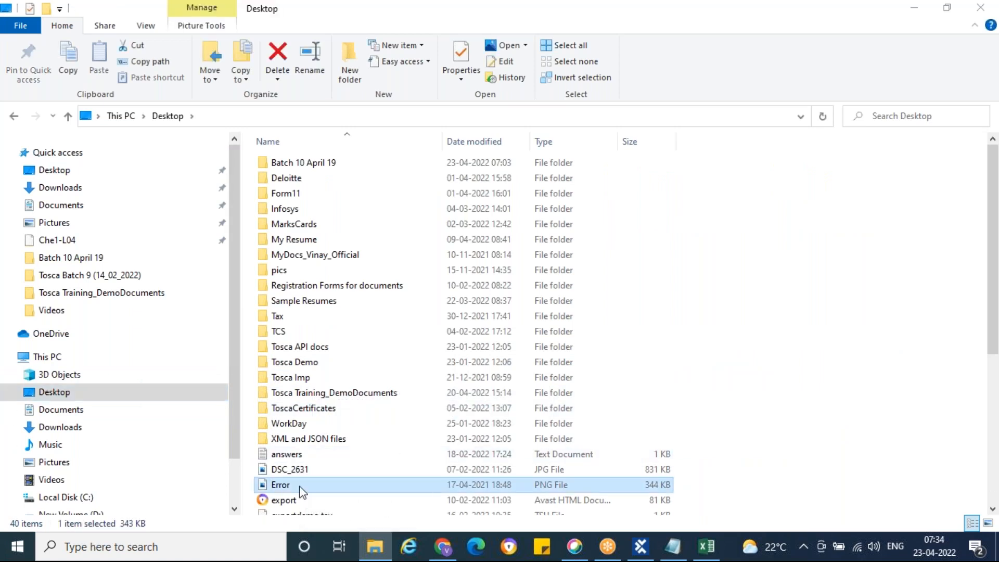
{"action": "right_click", "coordinate": [302, 491]}
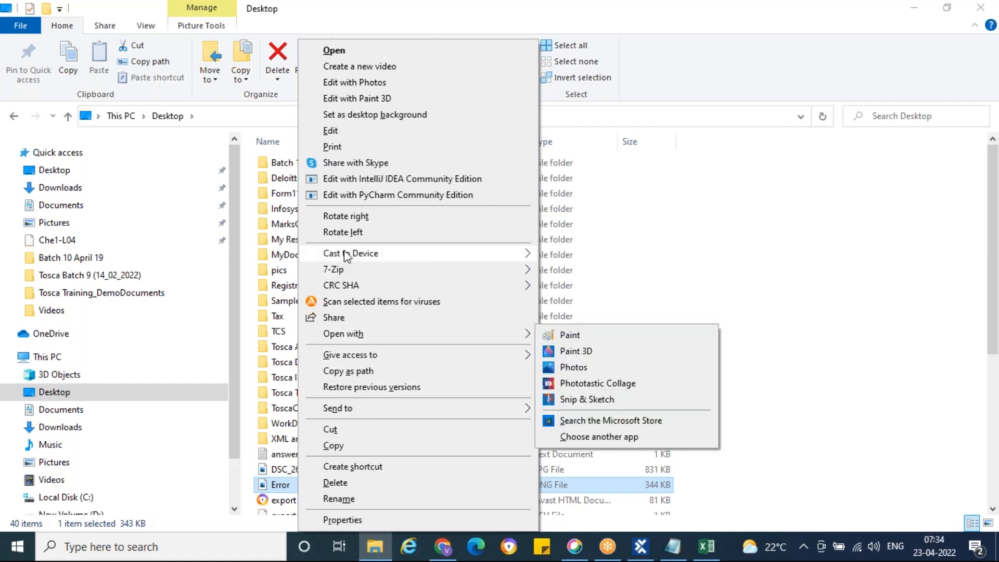
{"action": "left_click", "coordinate": [367, 371]}
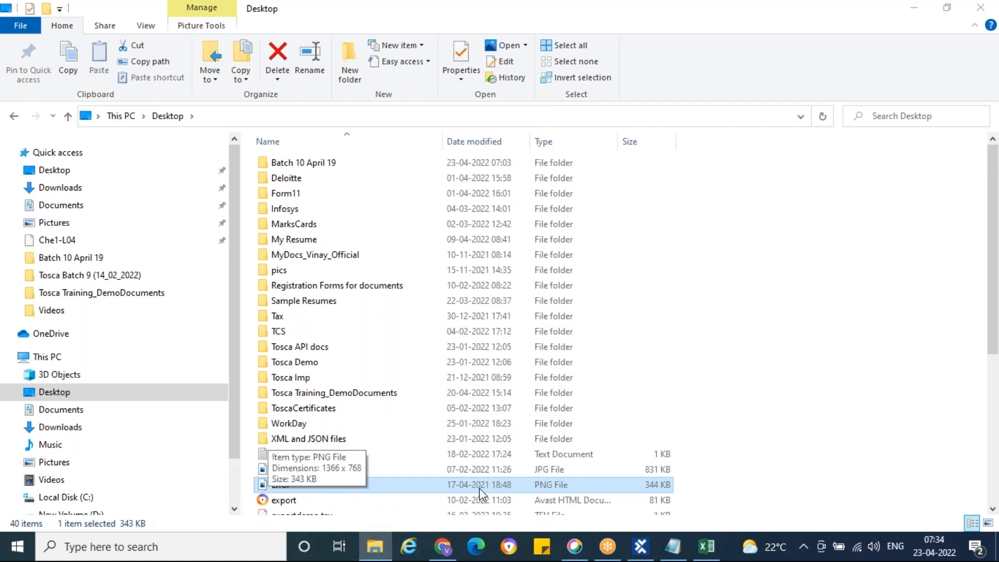
{"action": "left_click", "coordinate": [987, 8]}
{"action": "key", "text": "ctrl+v"}
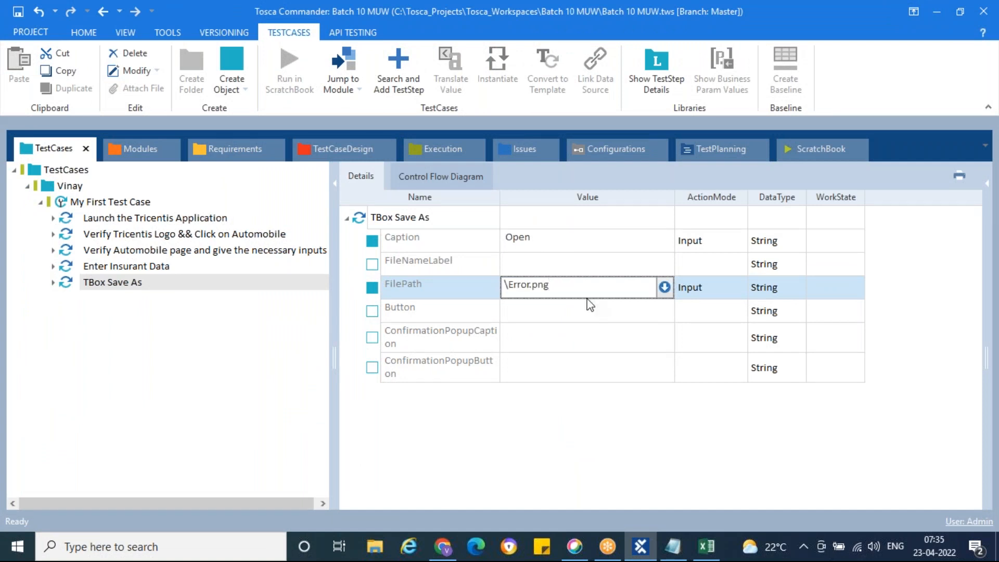
Remove the quotes so FilePath reads C:\Users\Admin\Desktop\Error.png.
{"action": "key", "text": "Left"}
{"action": "key", "text": "Left"}
{"action": "key", "text": "Left"}
{"action": "key", "text": "Left"}
{"action": "key", "text": "Left"}
{"action": "key", "text": "Left"}
{"action": "key", "text": "Left"}
{"action": "key", "text": "Left"}
{"action": "key", "text": "Left"}
{"action": "key", "text": "Left"}
{"action": "key", "text": "Left"}
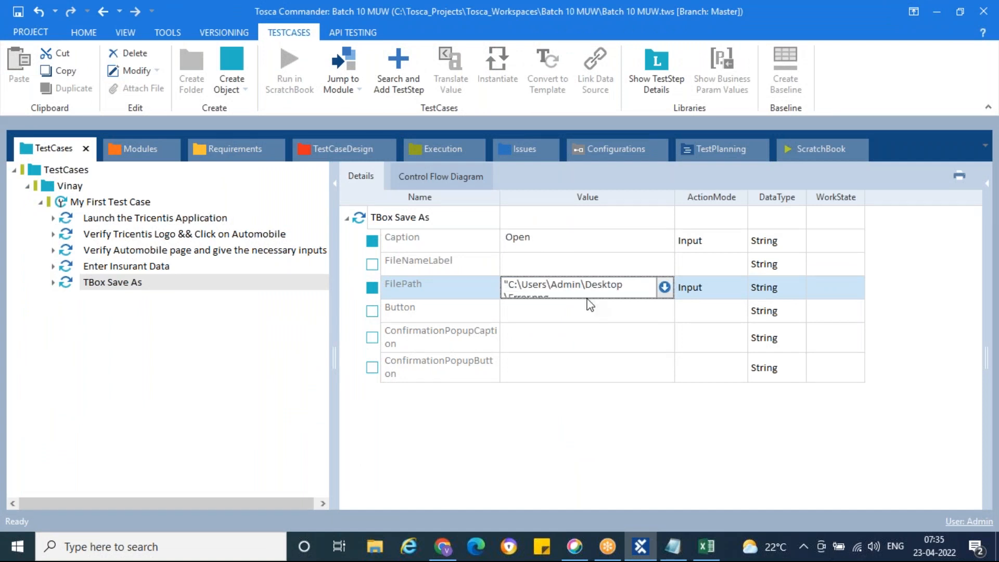
{"action": "key", "text": "BackSpace"}
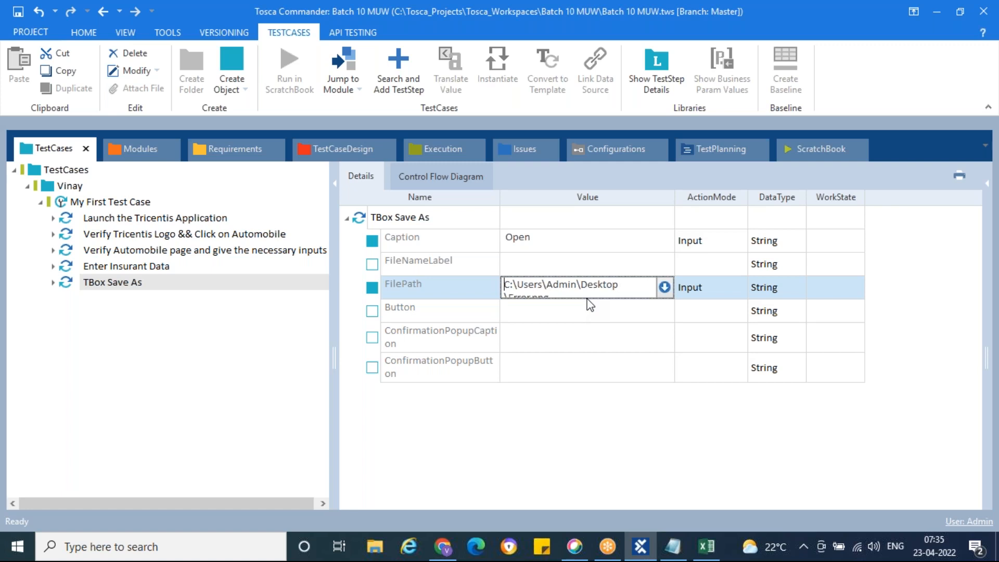
{"action": "left_click", "coordinate": [594, 379]}
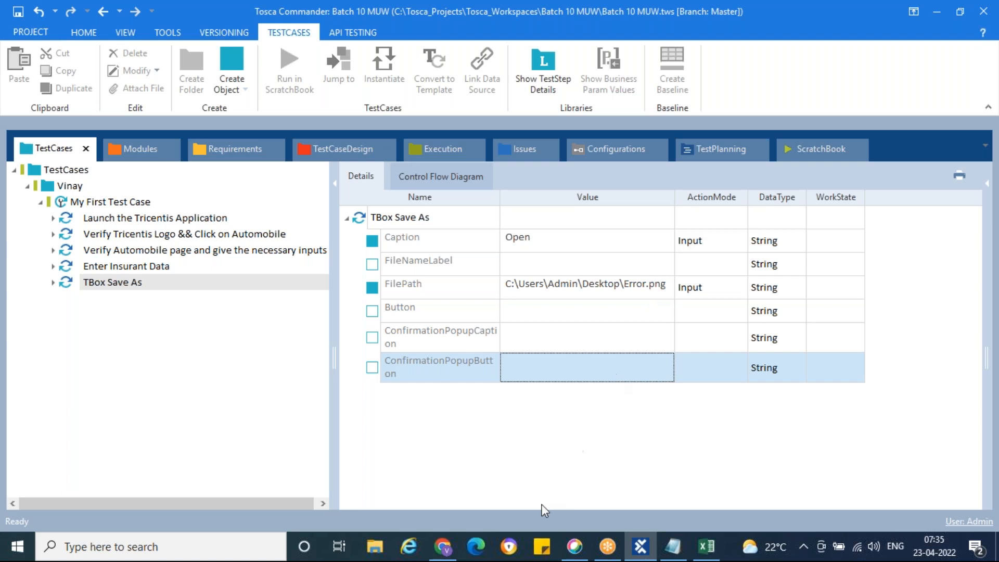
Set the Button value to Open and bring the browser's Open dialog forward.
{"action": "left_click", "coordinate": [627, 315]}
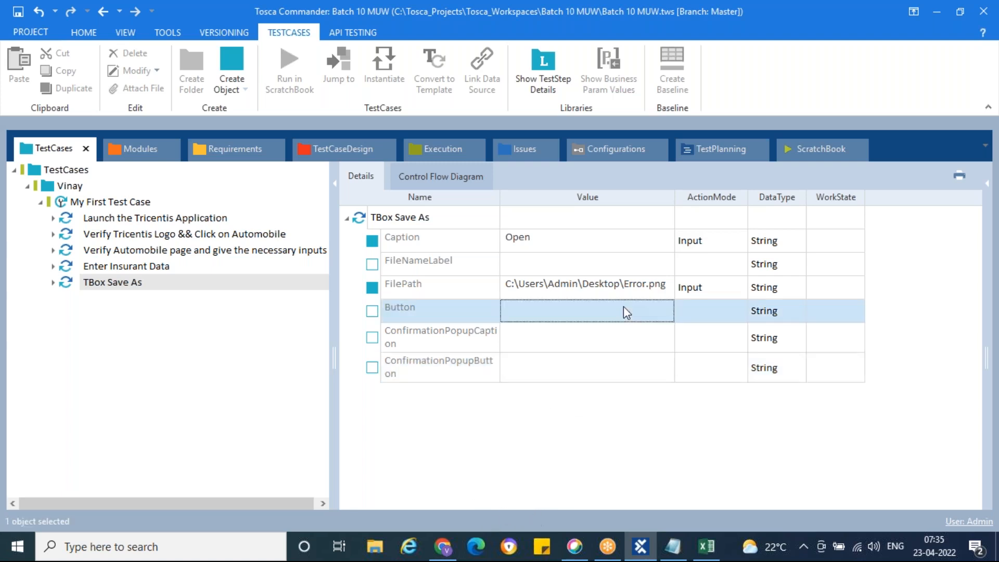
{"action": "left_click", "coordinate": [629, 312]}
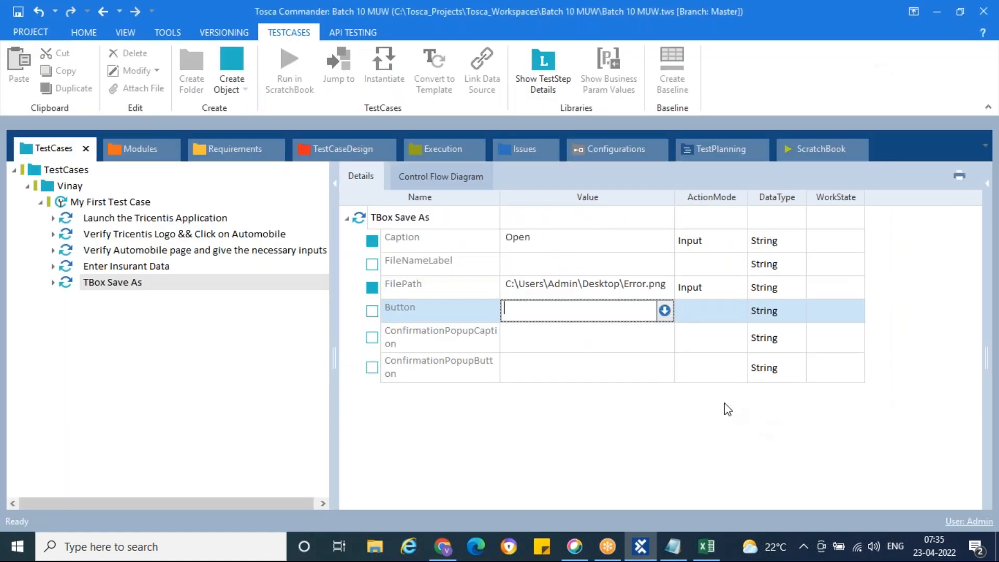
{"action": "type", "text": "Open"}
{"action": "key", "text": "Return"}
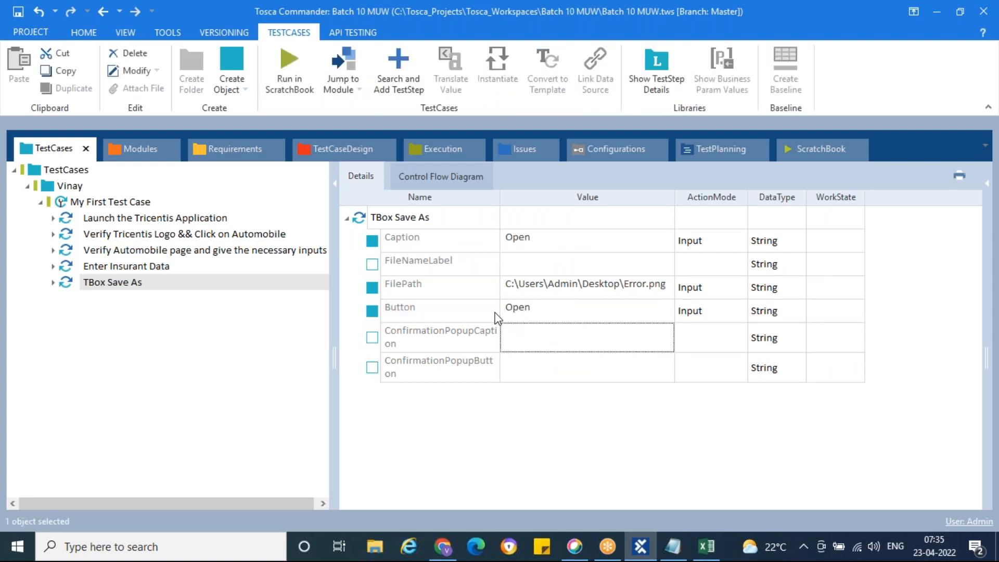
{"action": "key", "text": "alt+Tab"}
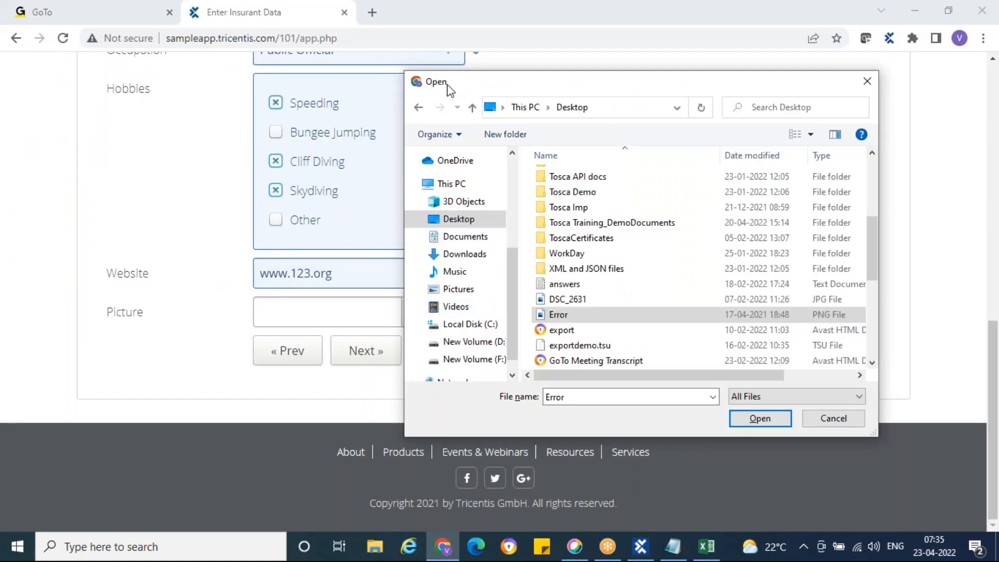
Check the Error file in the browser's Open dialog before returning to Tosca.
{"action": "double_click", "coordinate": [582, 397]}
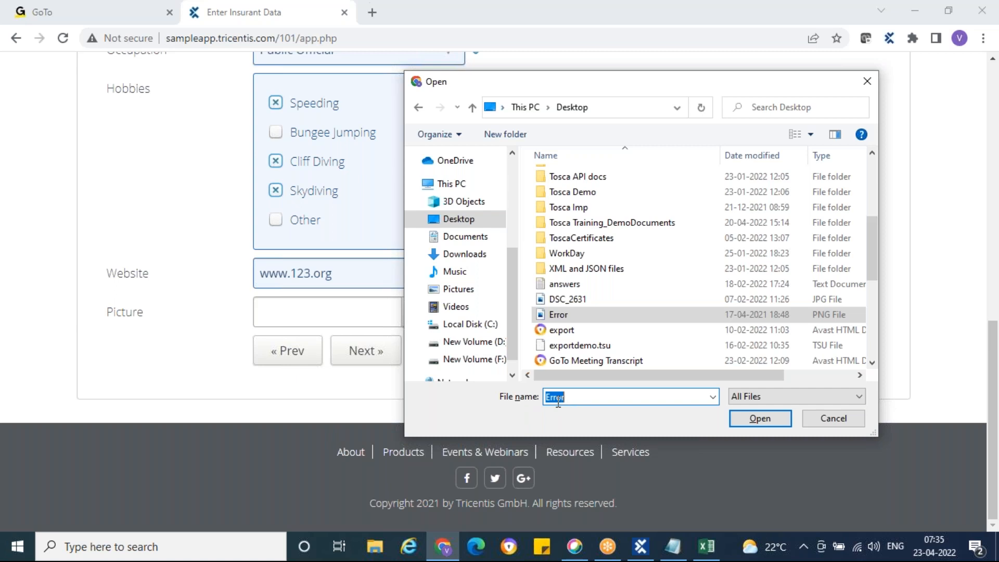
{"action": "left_click", "coordinate": [559, 316]}
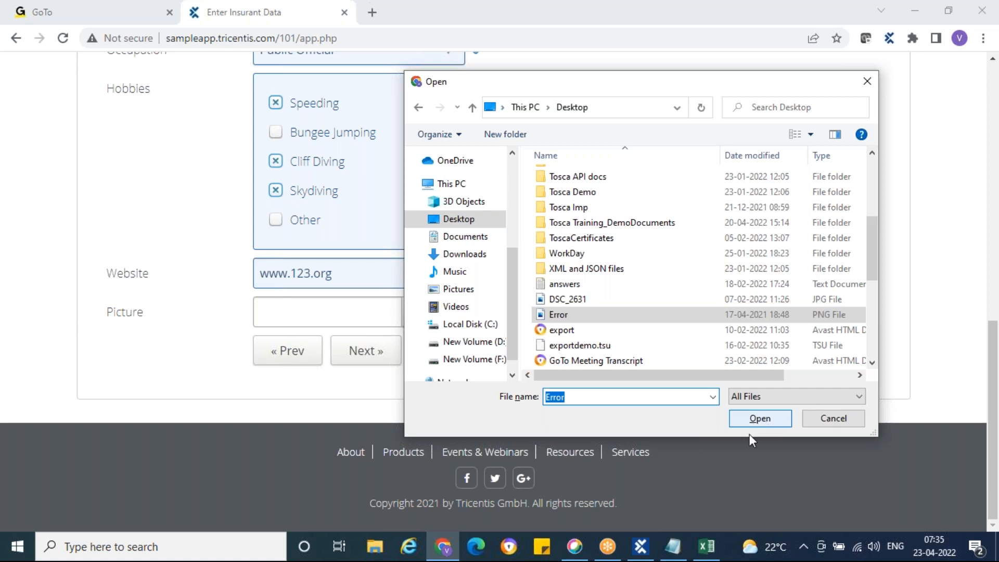
{"action": "left_click", "coordinate": [641, 546]}
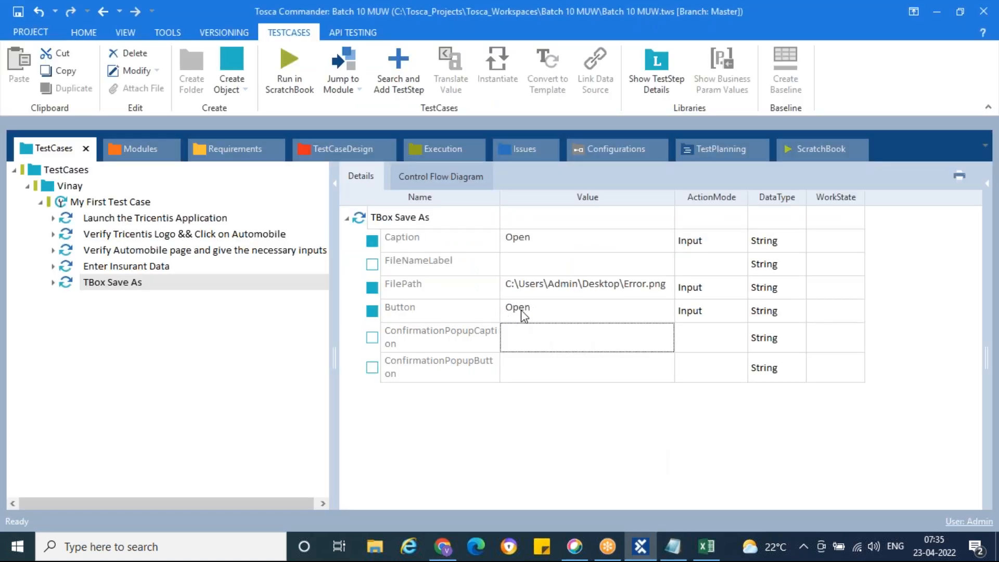
Run TBox Save As in the ScratchBook, entering C:\Users\Admin\Desktop\Error.png into the Open dialog.
{"action": "right_click", "coordinate": [66, 283]}
{"action": "left_click", "coordinate": [156, 391]}
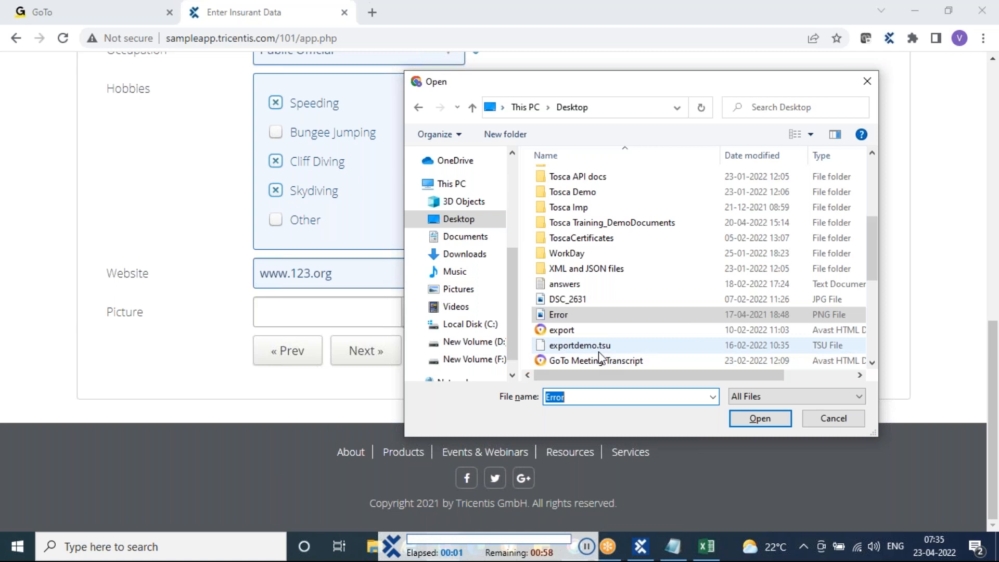
{"action": "type", "text": "C:\\Users\\Admin\\Desktop\\Error.png"}
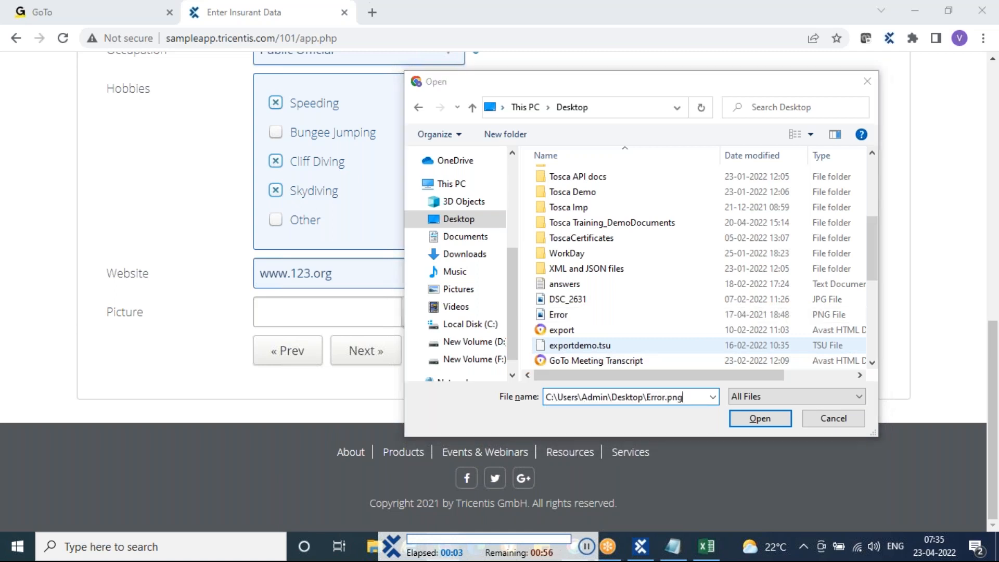
{"action": "key", "text": "Return"}
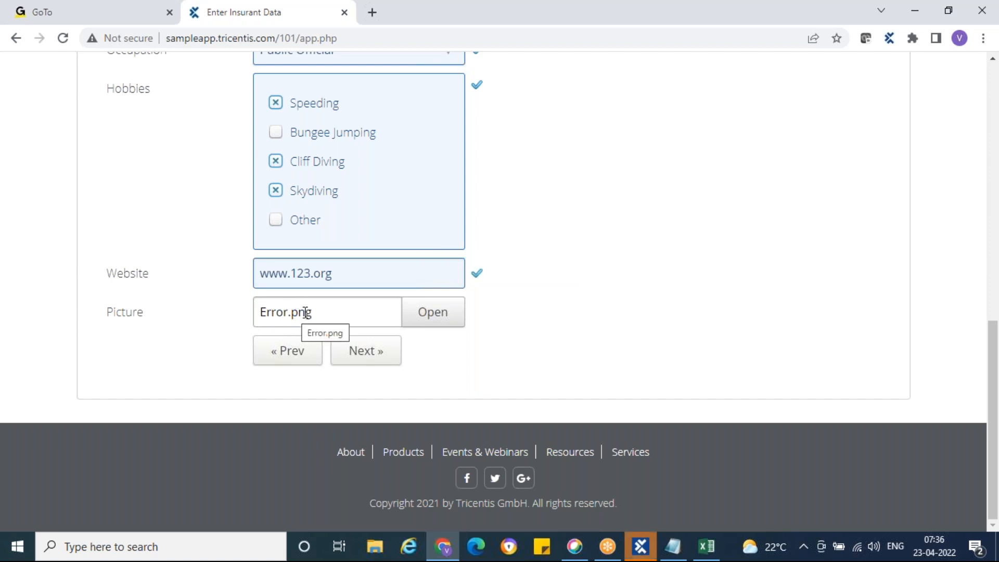
Inspect the TBox Save As module in Modules, widening the tree and collapsing TBox Automation Tools.
{"action": "left_click", "coordinate": [640, 546]}
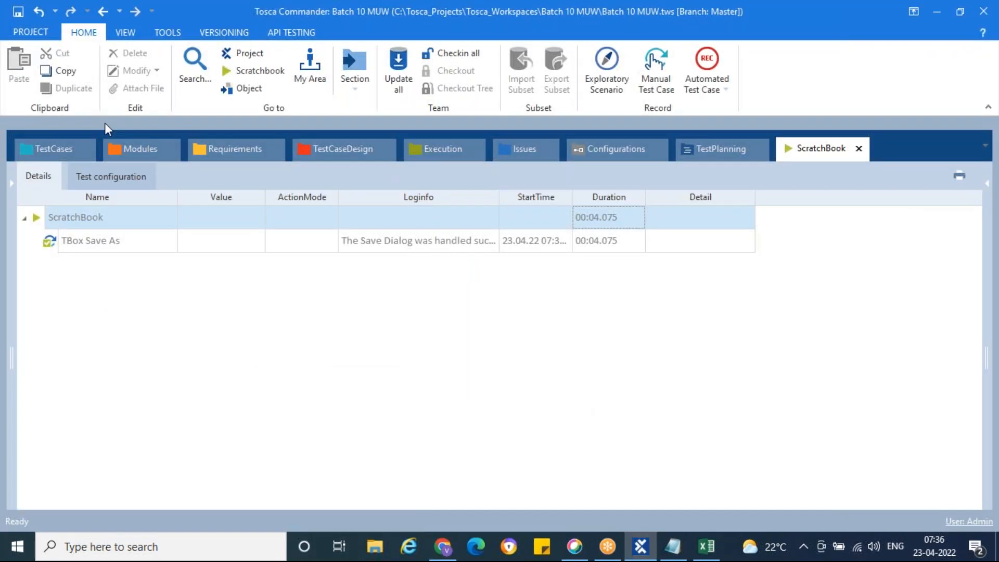
{"action": "left_click", "coordinate": [133, 147]}
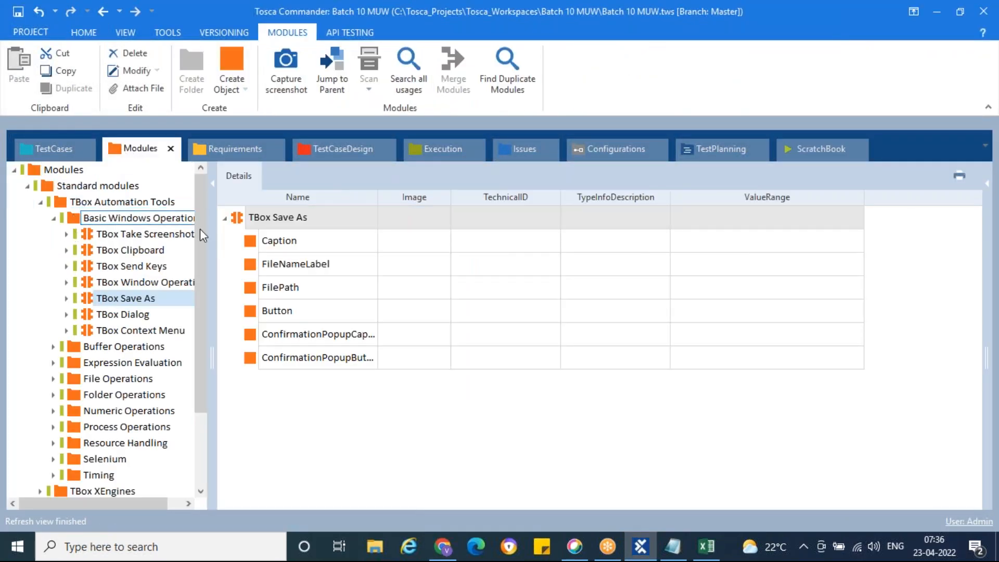
{"action": "left_click_drag", "start_coordinate": [210, 271], "coordinate": [354, 271]}
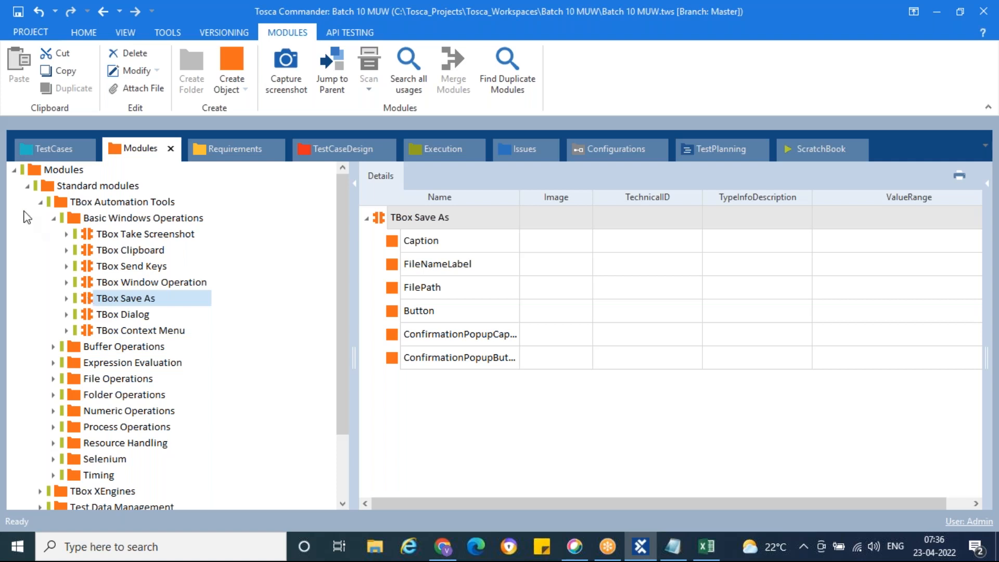
{"action": "left_click", "coordinate": [41, 202]}
Select the TBox Save As step in My First Test Case and verify the uploaded picture on the form.
{"action": "left_click", "coordinate": [46, 147]}
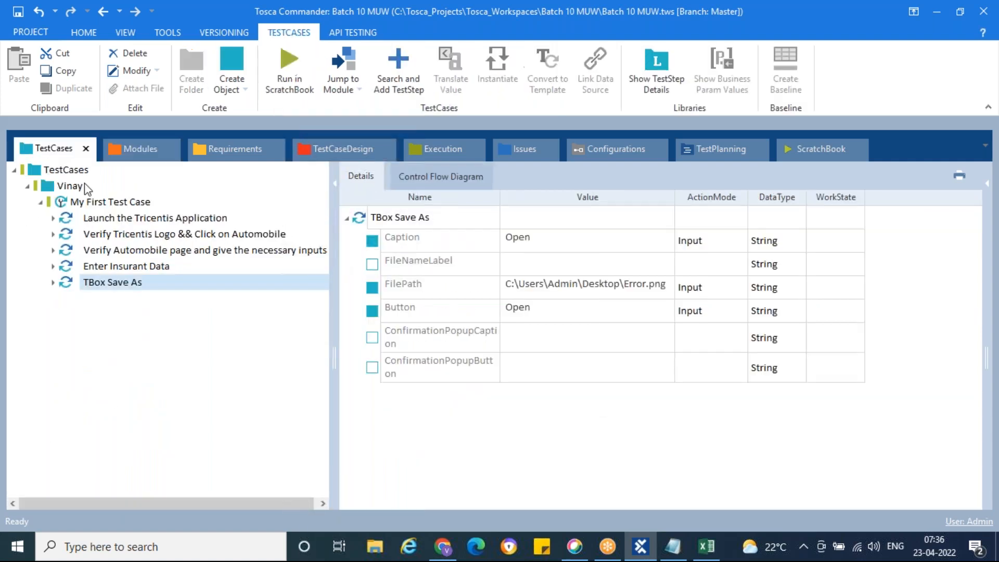
{"action": "left_click", "coordinate": [86, 284]}
{"action": "left_click", "coordinate": [443, 546]}
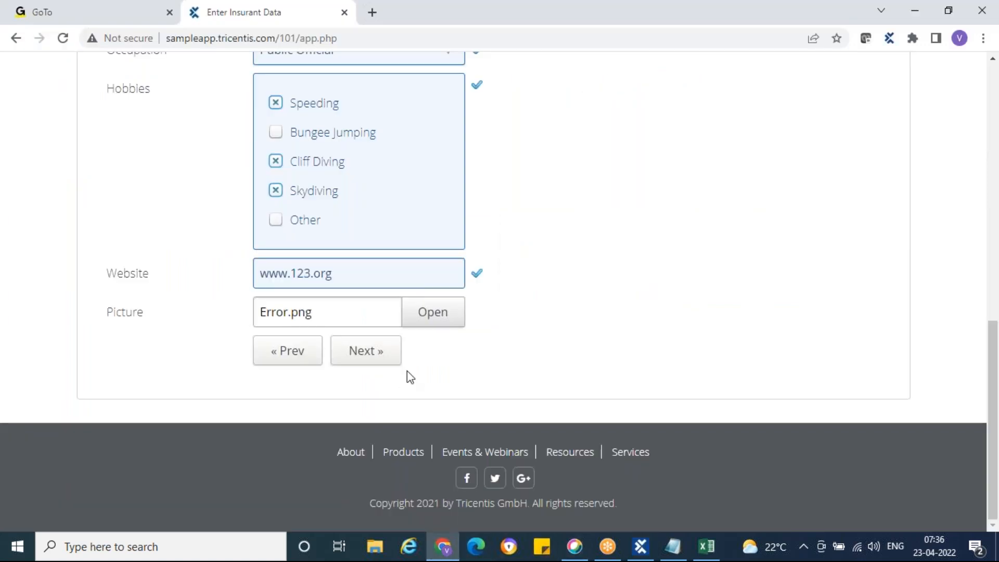
{"action": "left_click", "coordinate": [640, 546]}
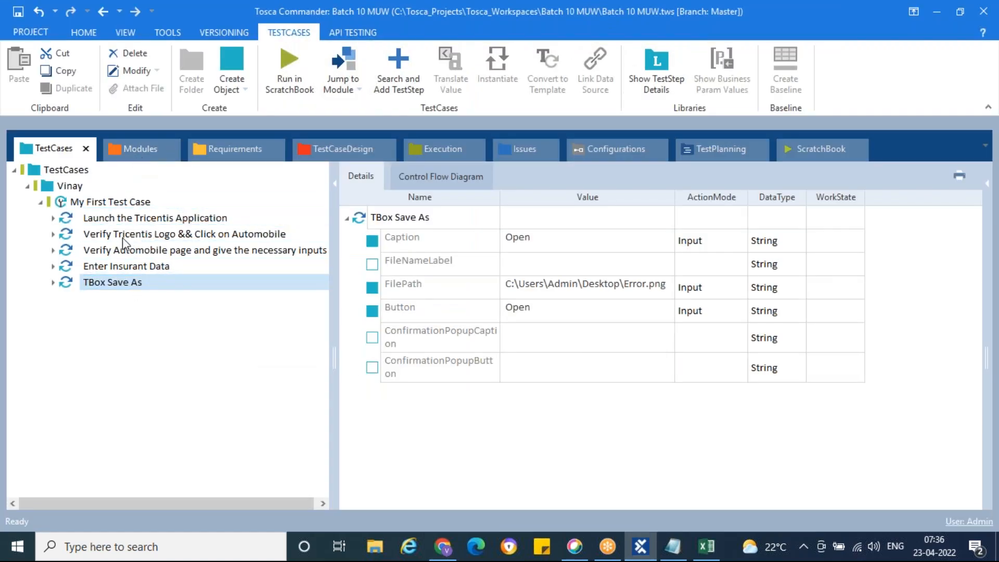
Add the Enter Insurant Data module as a new step after TBox Save As.
{"action": "left_click", "coordinate": [141, 156]}
{"action": "left_click", "coordinate": [62, 301]}
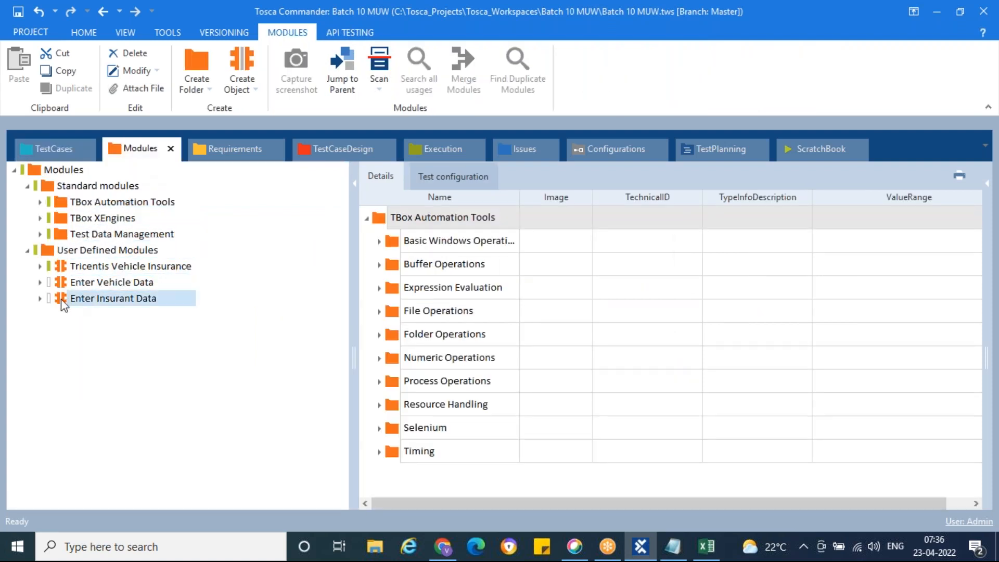
{"action": "scroll", "coordinate": [544, 357], "scroll_direction": "down", "scroll_amount": 5}
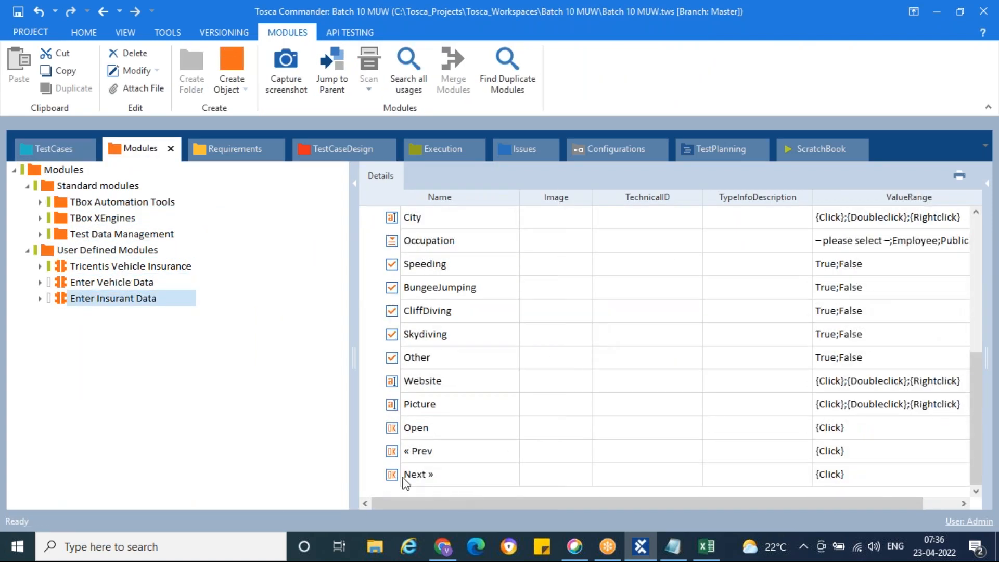
{"action": "left_click_drag", "start_coordinate": [63, 299], "coordinate": [84, 212]}
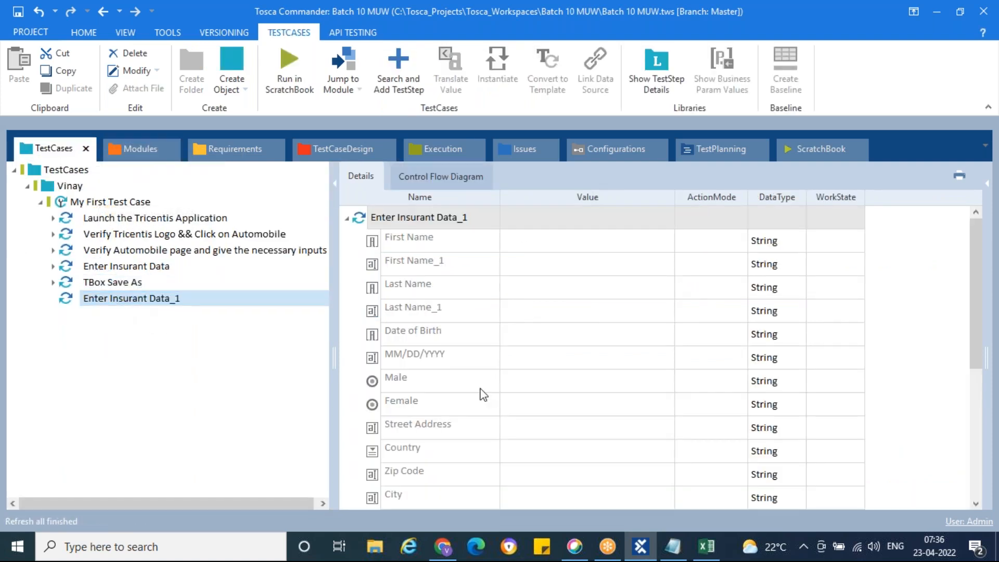
Set the new step's Next » value to {Click}, then compare with the original Enter Insurant Data step.
{"action": "scroll", "coordinate": [495, 390], "scroll_direction": "down", "scroll_amount": 4}
{"action": "left_click", "coordinate": [619, 499]}
{"action": "left_click", "coordinate": [649, 498]}
{"action": "left_click", "coordinate": [553, 512]}
{"action": "left_click", "coordinate": [576, 427]}
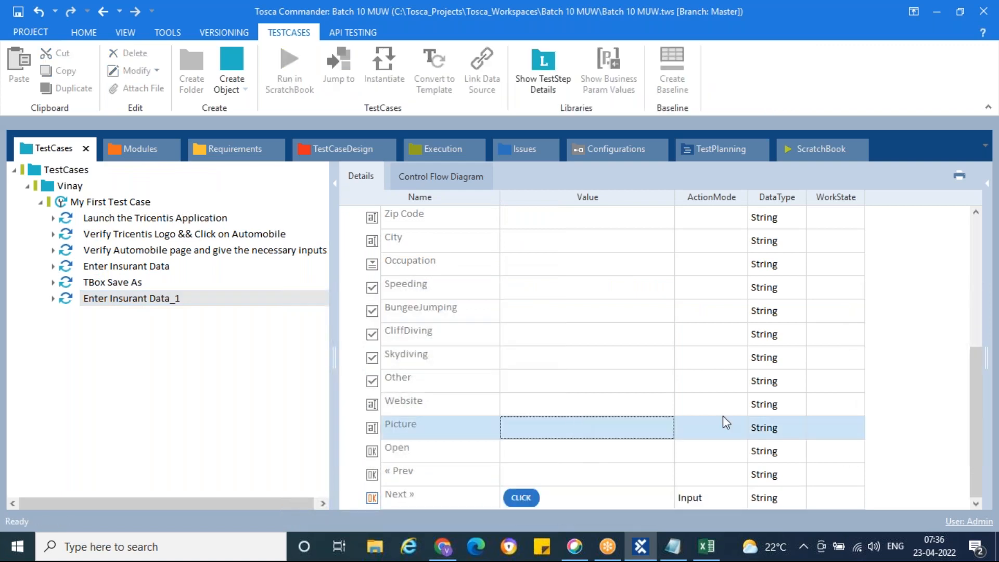
{"action": "left_click", "coordinate": [144, 268]}
{"action": "scroll", "coordinate": [624, 385], "scroll_direction": "down", "scroll_amount": 4}
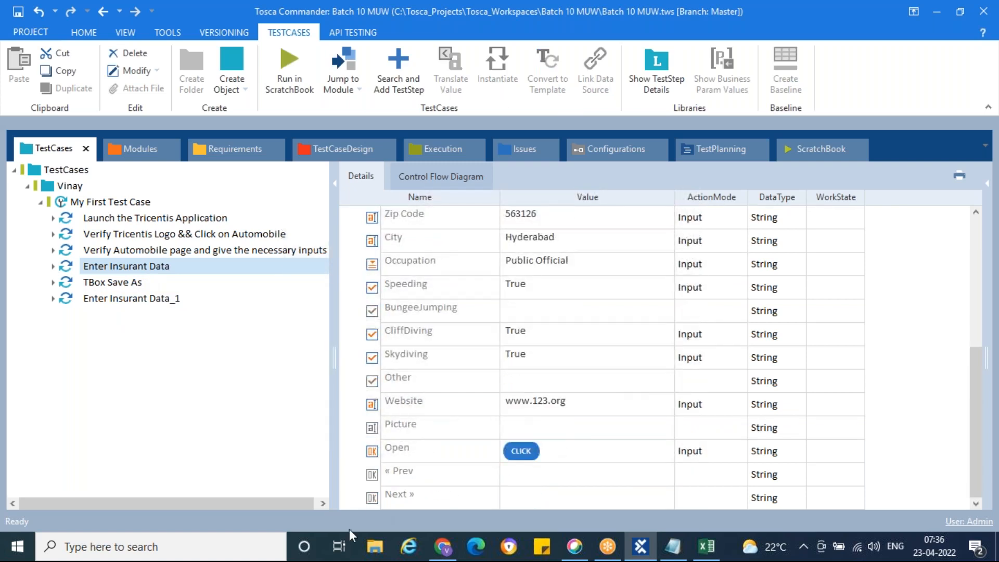
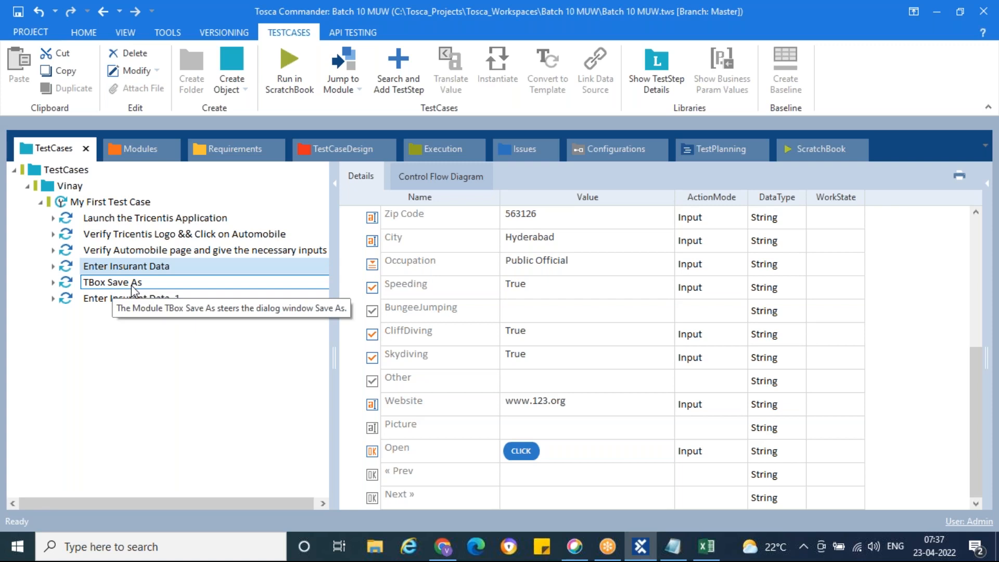
Review the fields of the TBox Save As and Enter Insurant Data steps.
{"action": "left_click", "coordinate": [135, 283]}
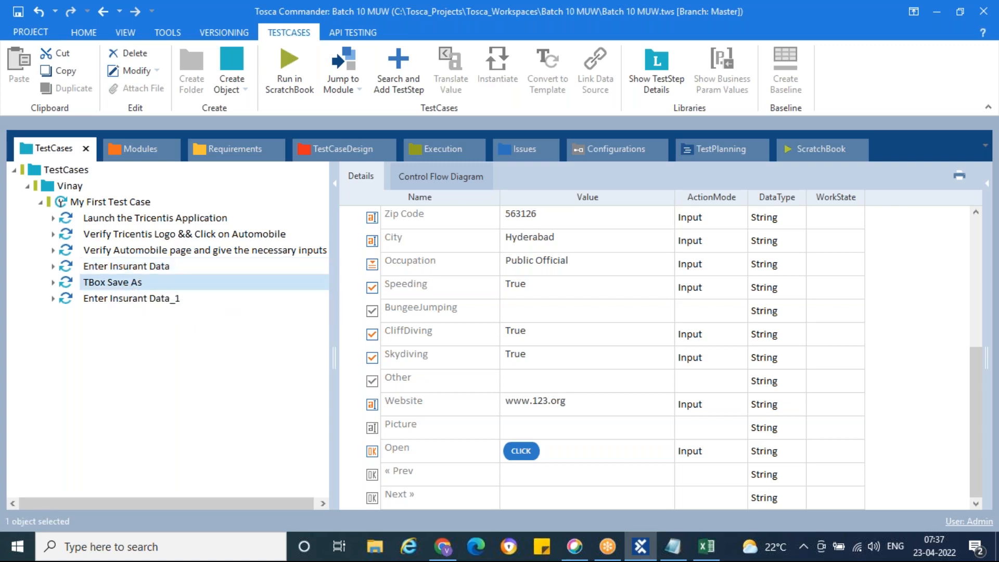
{"action": "left_click", "coordinate": [133, 300]}
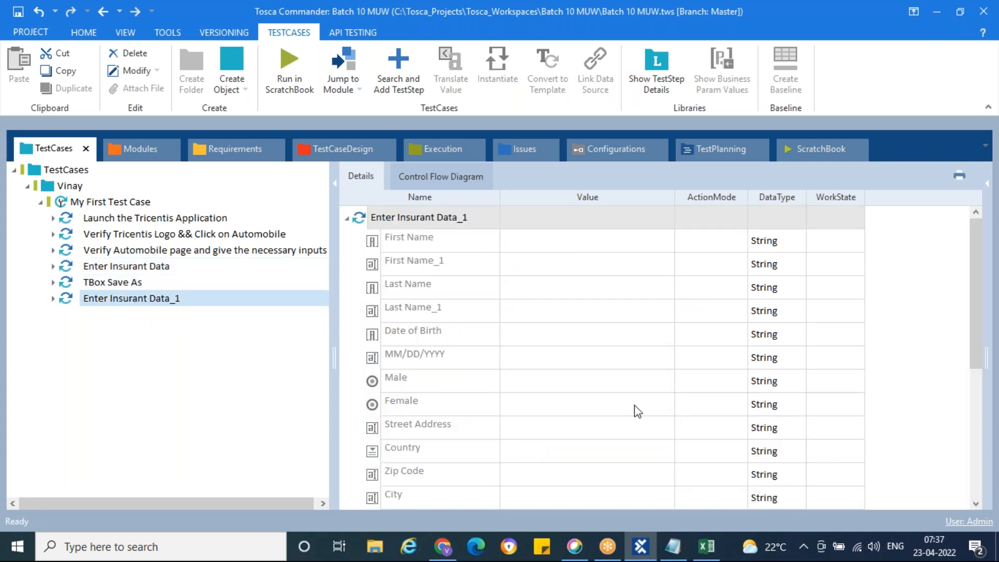
{"action": "scroll", "coordinate": [638, 411], "scroll_direction": "down", "scroll_amount": 4}
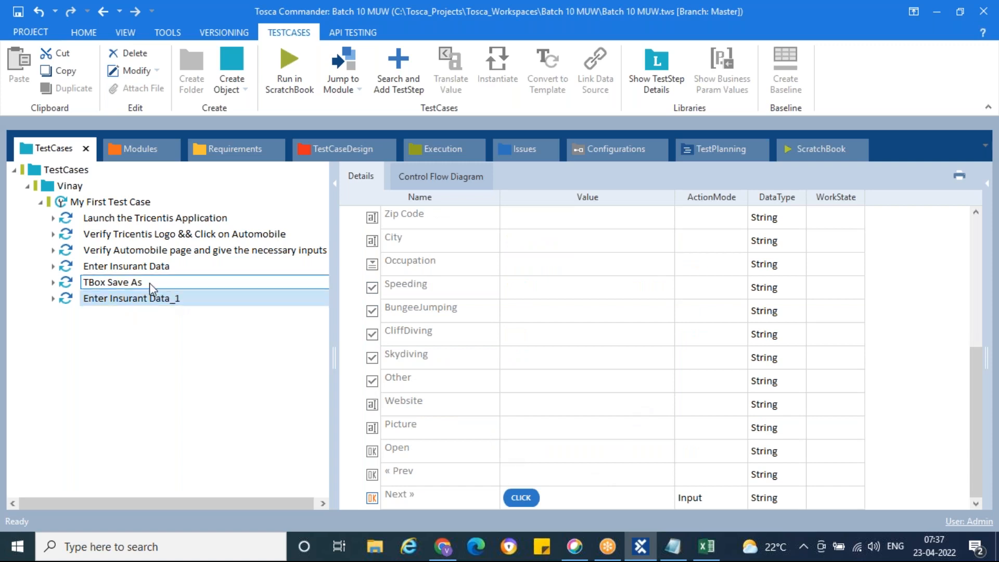
{"action": "left_click", "coordinate": [177, 266]}
Rename the Enter Insurant Data step to 'Verify Enter Insurant data and Enter required fields'.
{"action": "key", "text": "F2"}
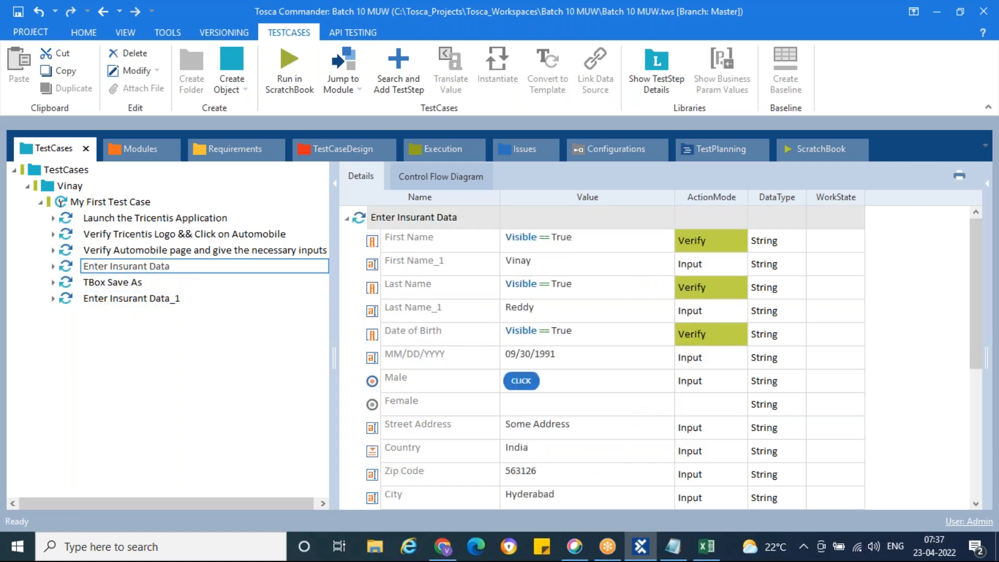
{"action": "key", "text": "ctrl+a"}
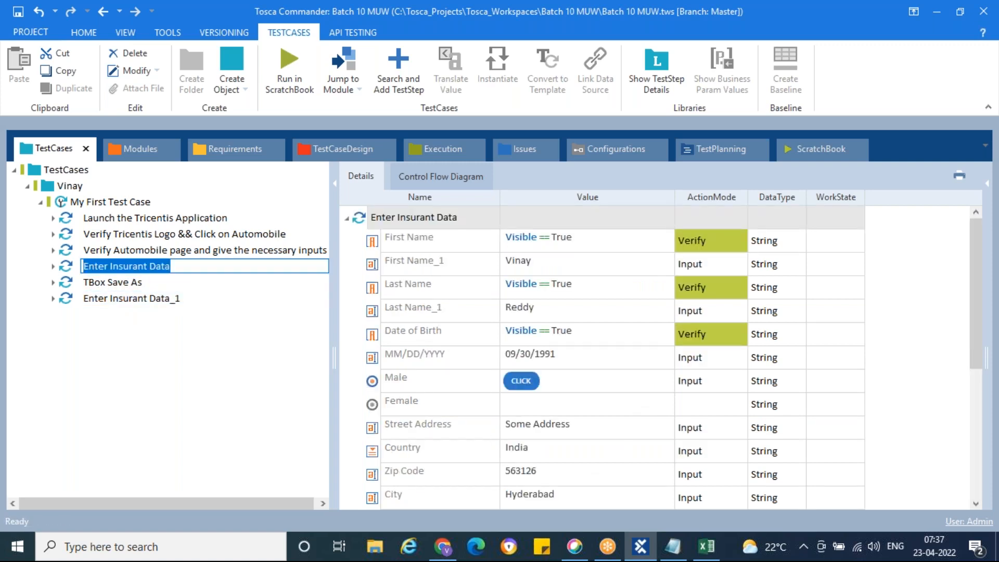
{"action": "type", "text": "Verify"}
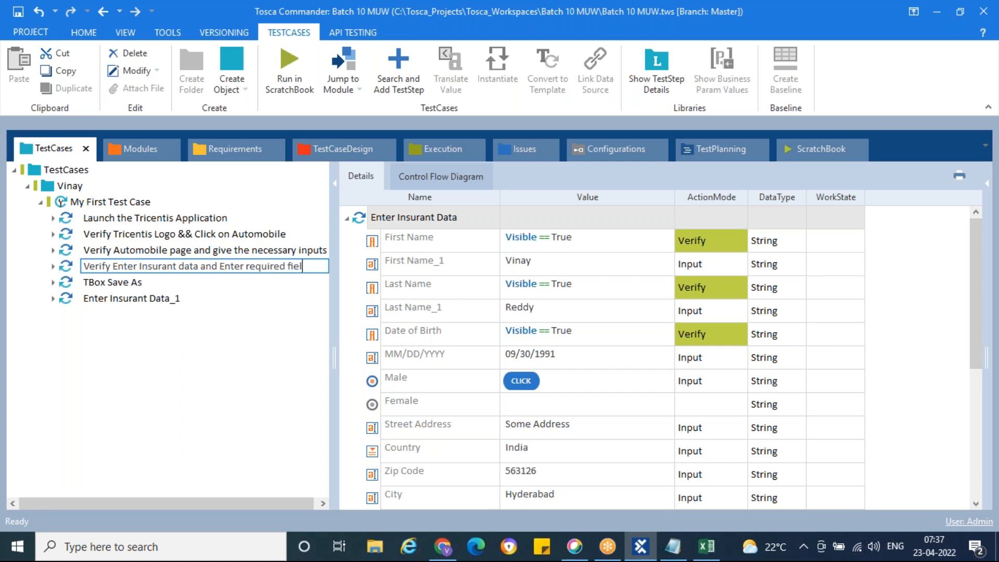
{"action": "left_click", "coordinate": [149, 284]}
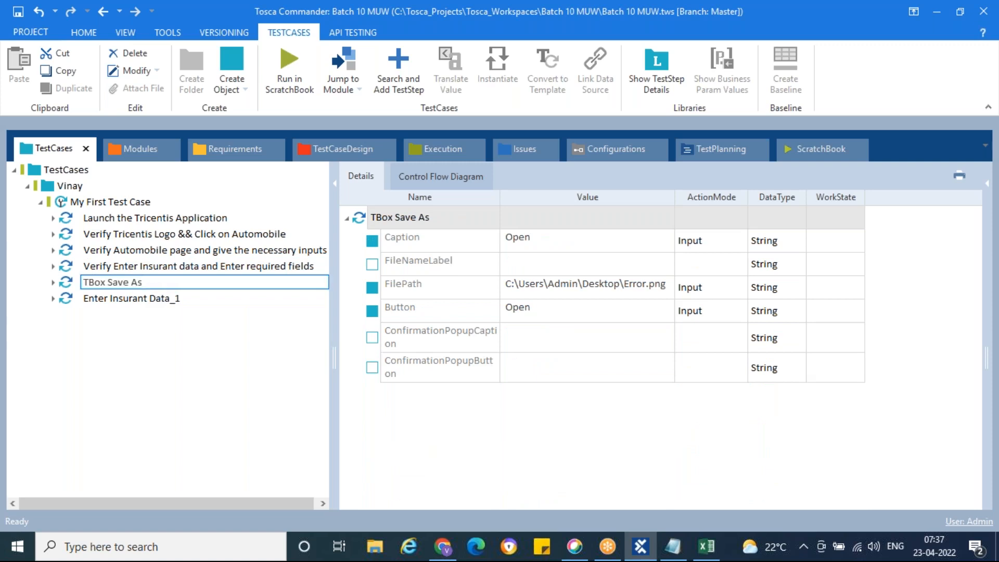
Rename the TBox Save As step to 'Insert an Image/Picture'.
{"action": "key", "text": "shift+Home"}
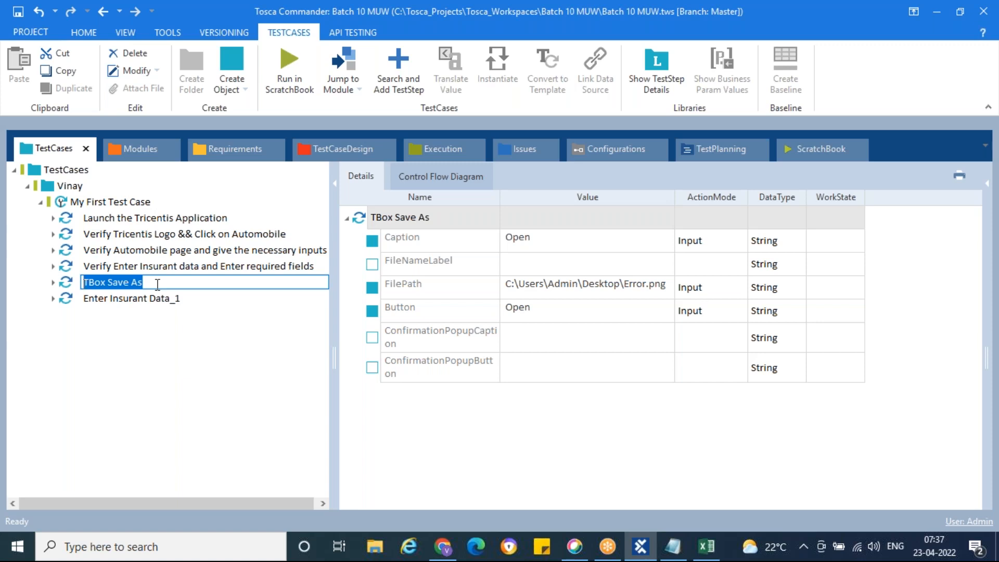
{"action": "key", "text": "BackSpace"}
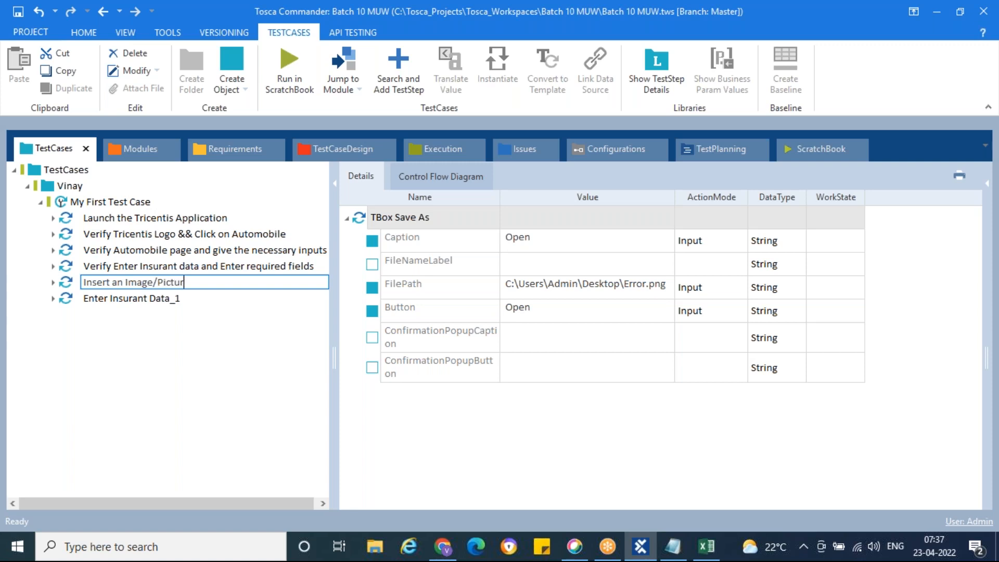
{"action": "left_click", "coordinate": [114, 299]}
Rename Enter Insurant Data_1 to 'Click on Next' and collapse it.
{"action": "double_click", "coordinate": [185, 300]}
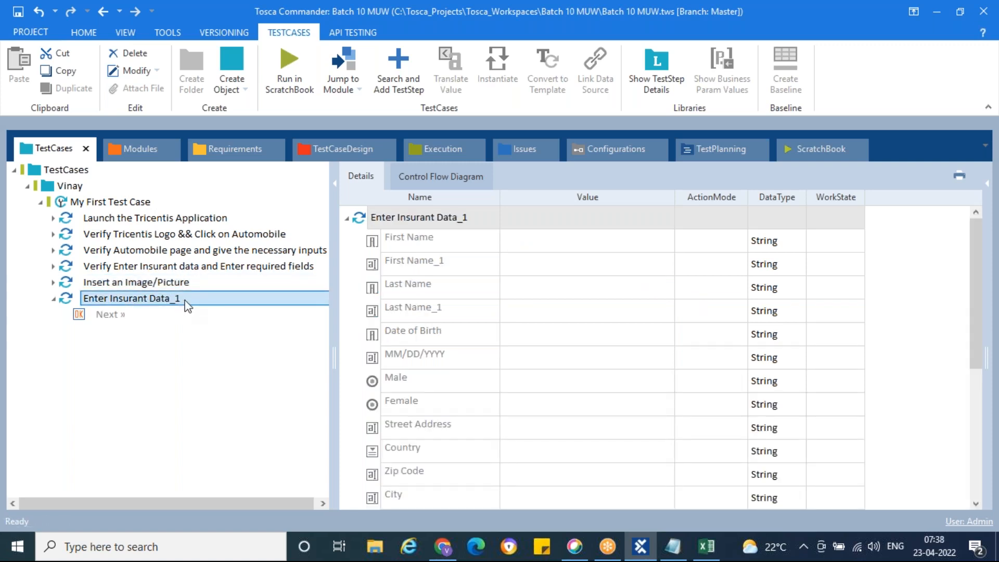
{"action": "key", "text": "ctrl+a"}
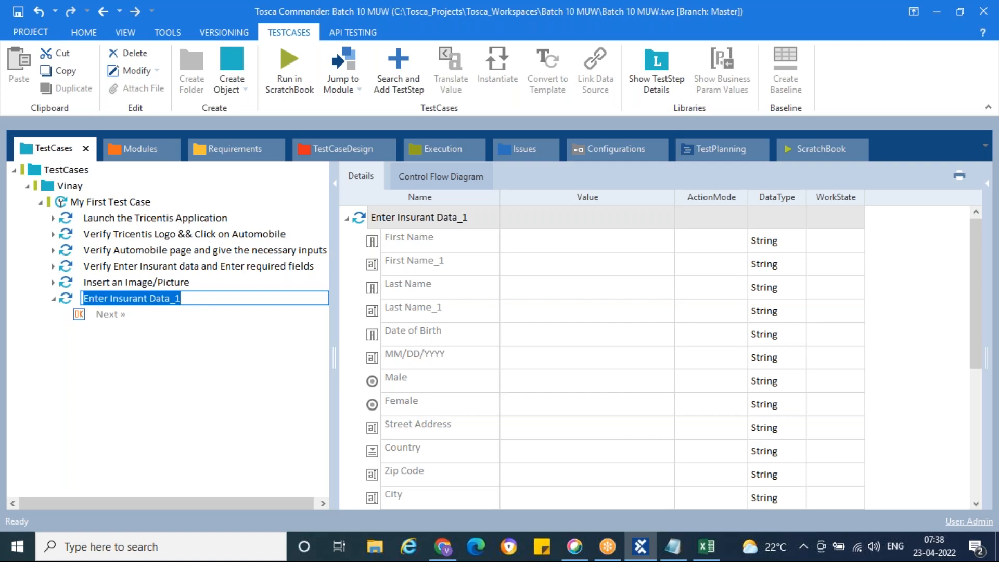
{"action": "type", "text": "Click on Next"}
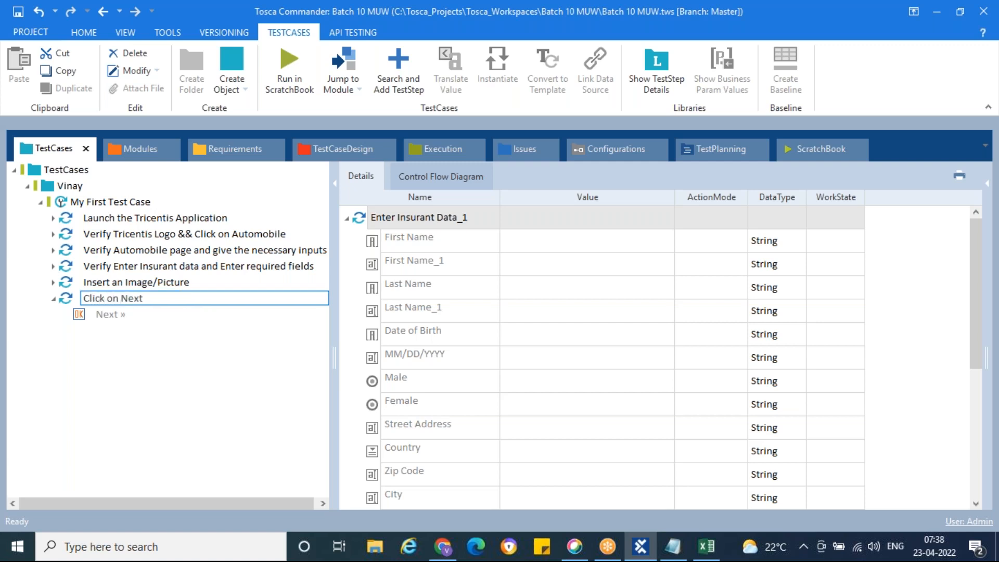
{"action": "key", "text": "Return"}
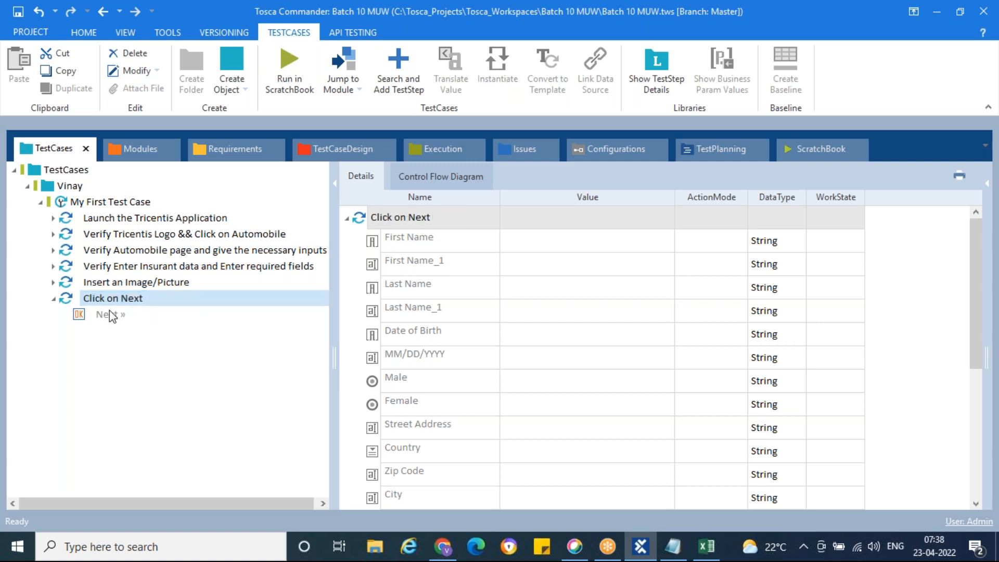
{"action": "left_click", "coordinate": [54, 300]}
Run the Click on Next step in ScratchBook so Chrome advances to Enter Product Data.
{"action": "scroll", "coordinate": [468, 411], "scroll_direction": "down", "scroll_amount": 4}
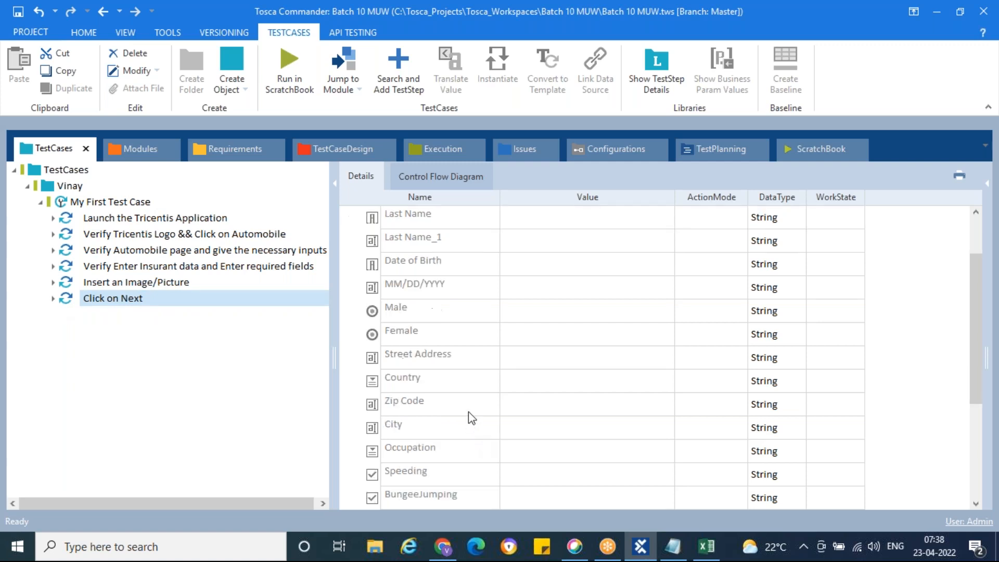
{"action": "right_click", "coordinate": [68, 302]}
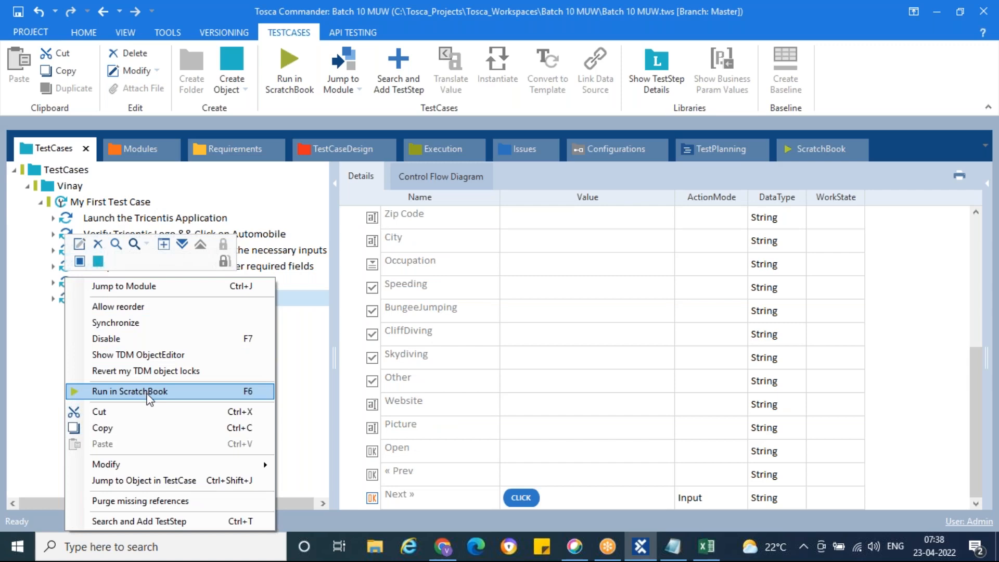
{"action": "left_click", "coordinate": [141, 391]}
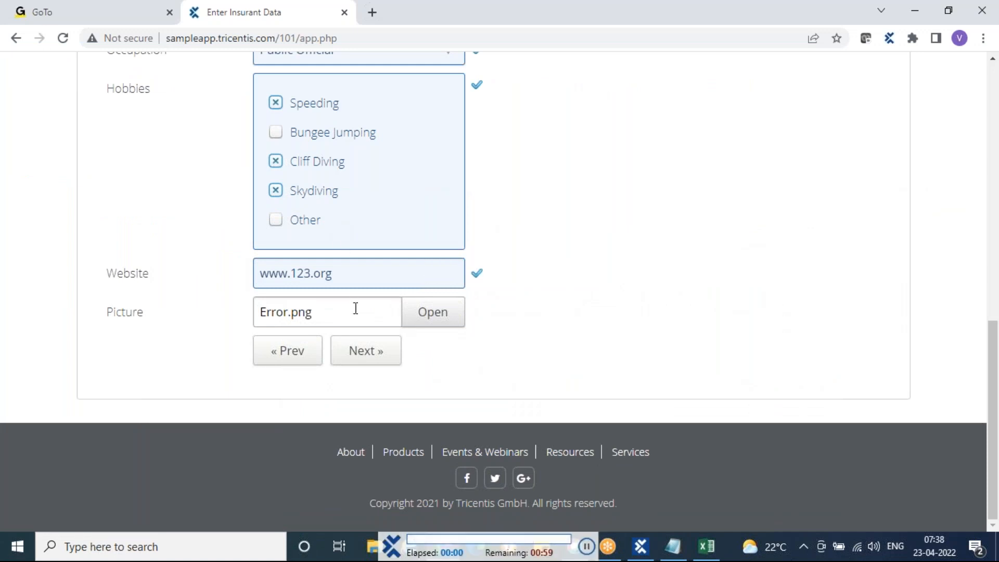
{"action": "left_click", "coordinate": [367, 356]}
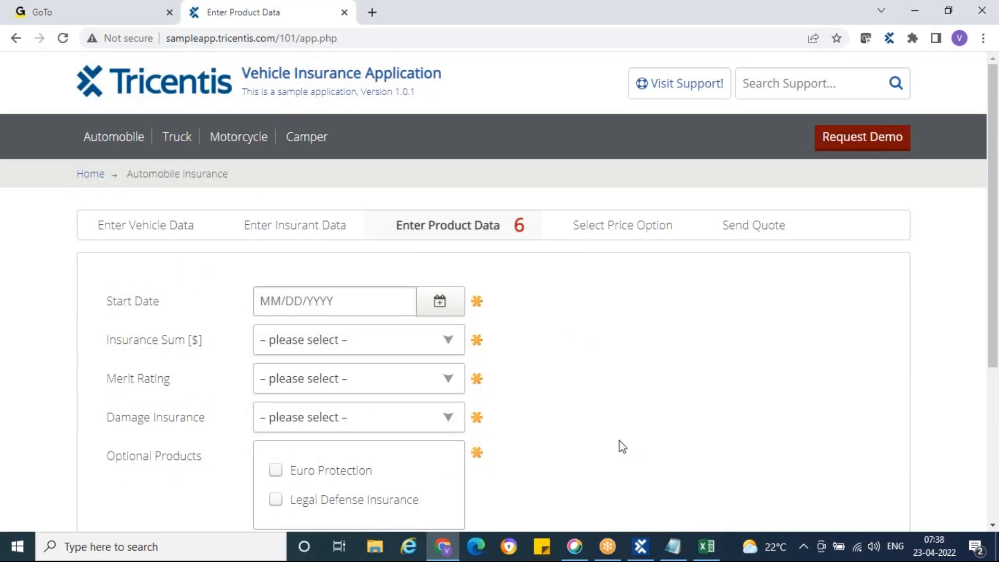
Review step 5's description and expected result in cells D9 and E9 of the Excel sheet.
{"action": "left_click", "coordinate": [702, 556]}
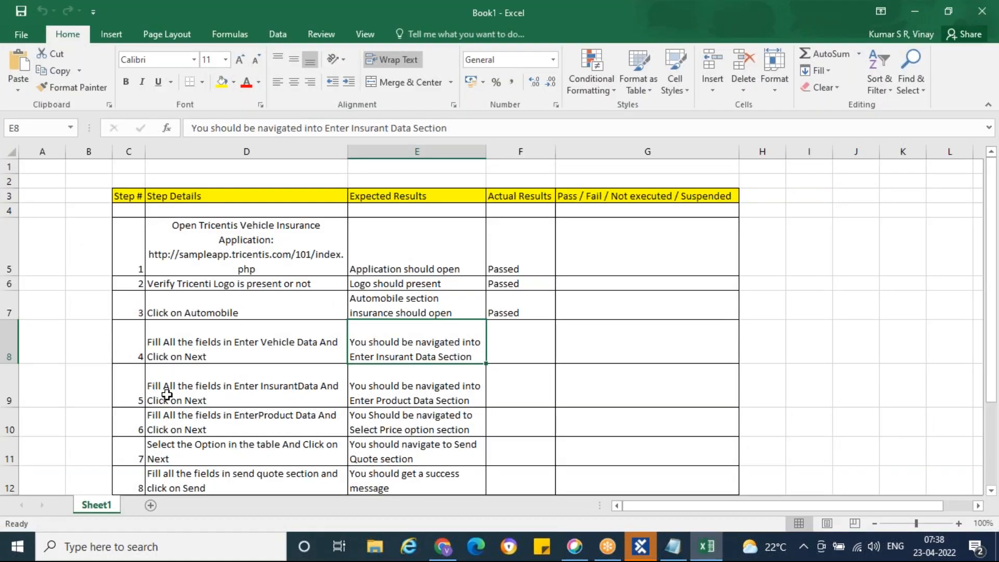
{"action": "left_click", "coordinate": [215, 382]}
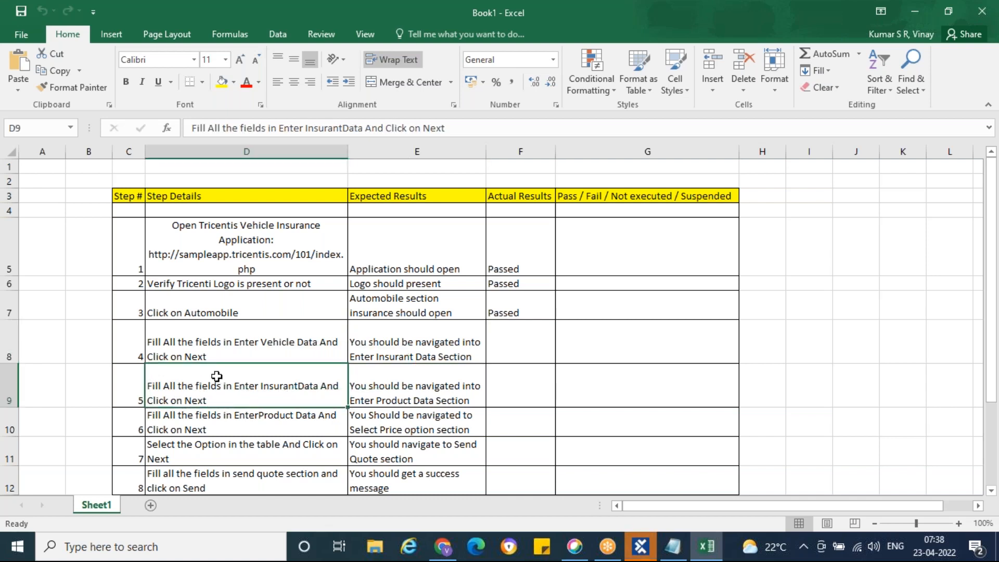
{"action": "left_click", "coordinate": [401, 394]}
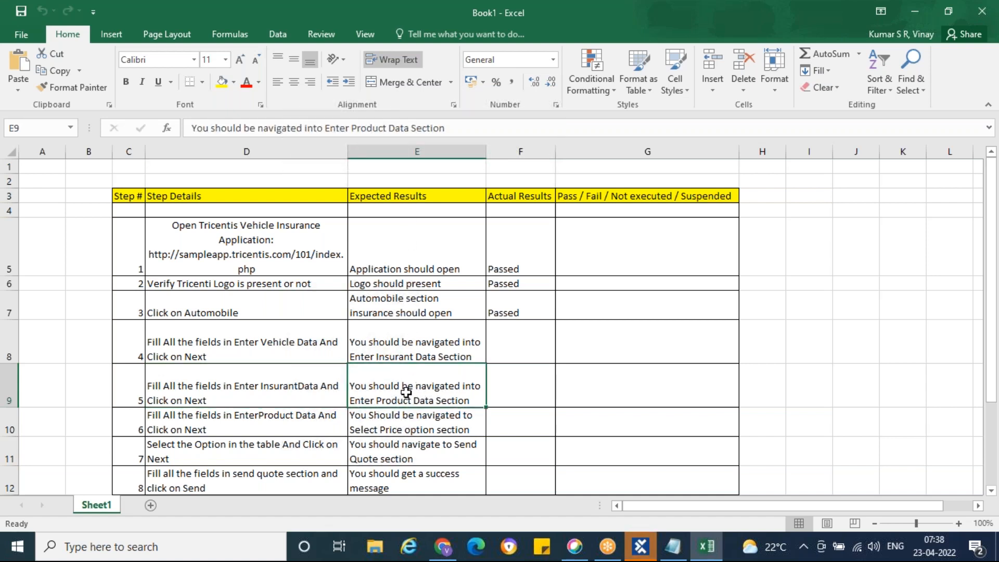
Check the Click on Next run result in ScratchBook.
{"action": "left_click", "coordinate": [641, 546]}
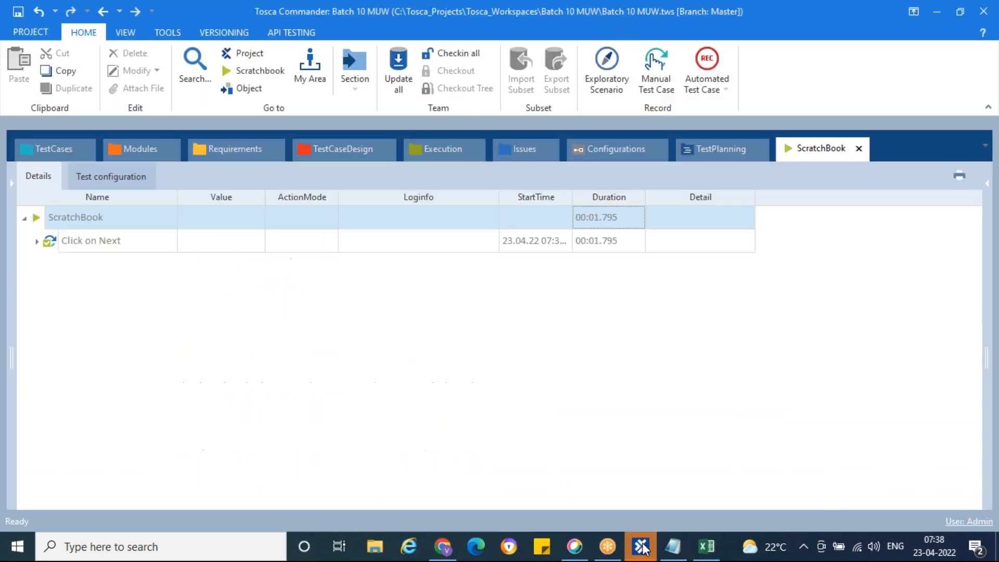
{"action": "left_click", "coordinate": [37, 242]}
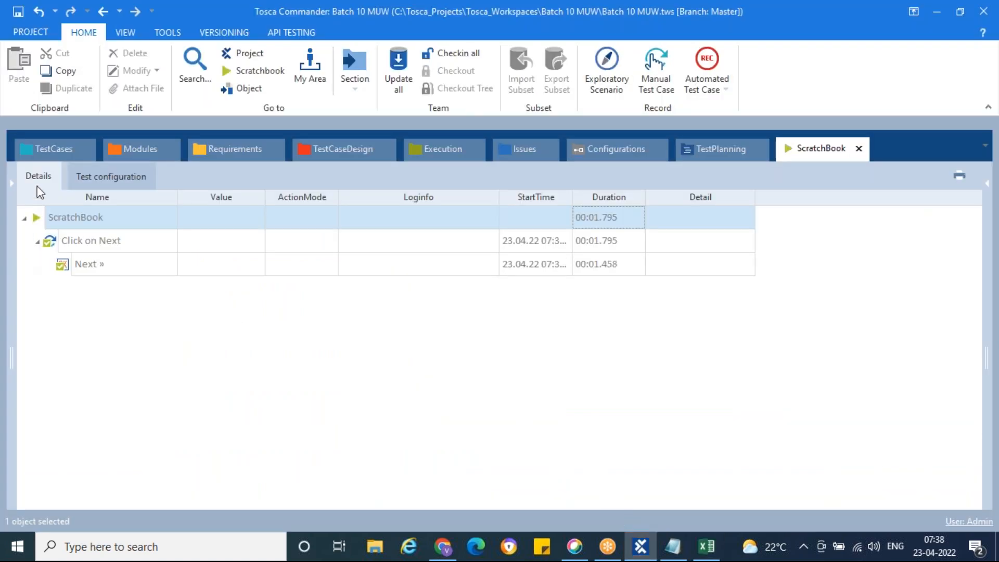
{"action": "left_click", "coordinate": [47, 154]}
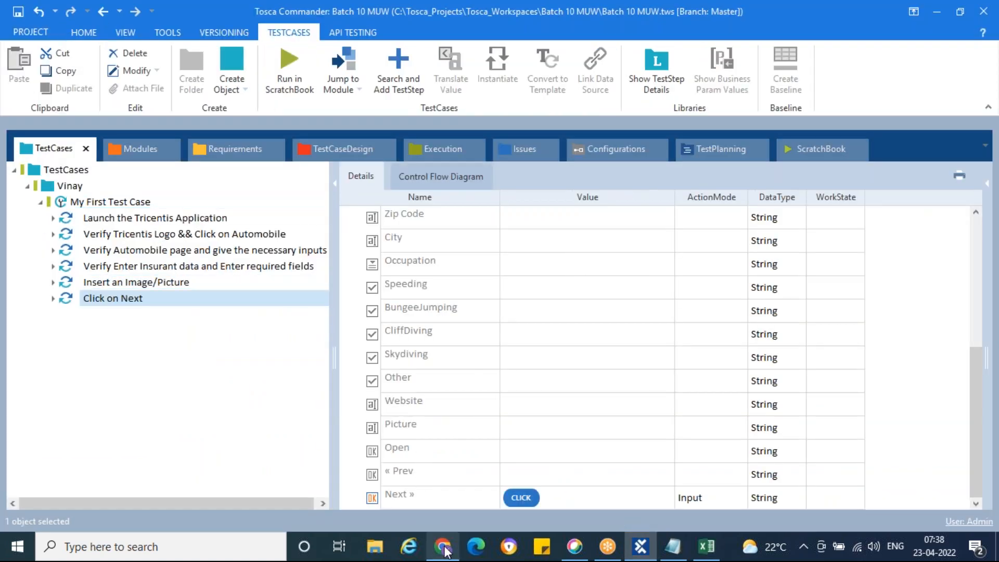
Inspect the Enter Product Data page in Chrome, then open Tosca's Modules section.
{"action": "mouse_move", "coordinate": [445, 552]}
{"action": "left_click", "coordinate": [442, 468]}
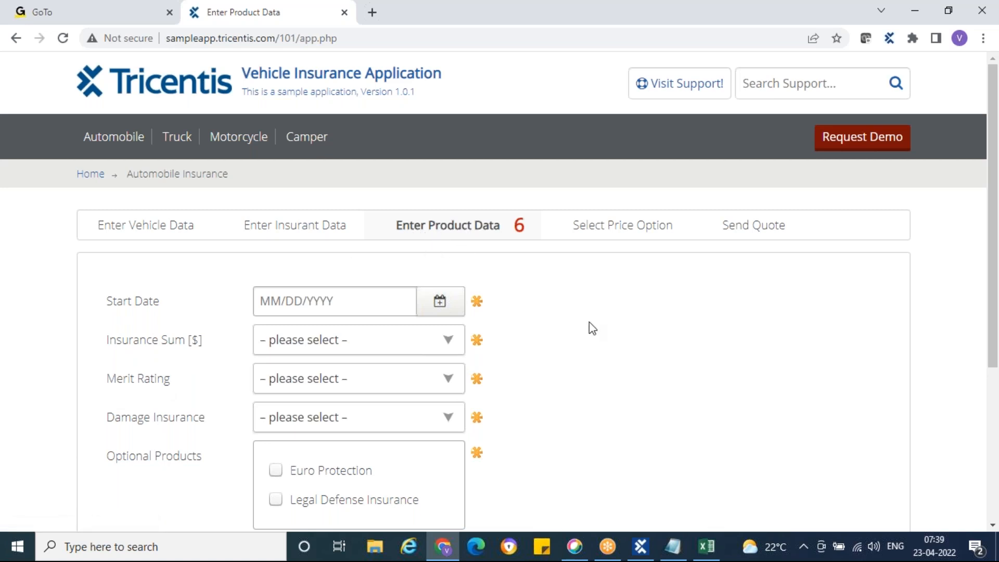
{"action": "scroll", "coordinate": [589, 321], "scroll_direction": "down", "scroll_amount": 3}
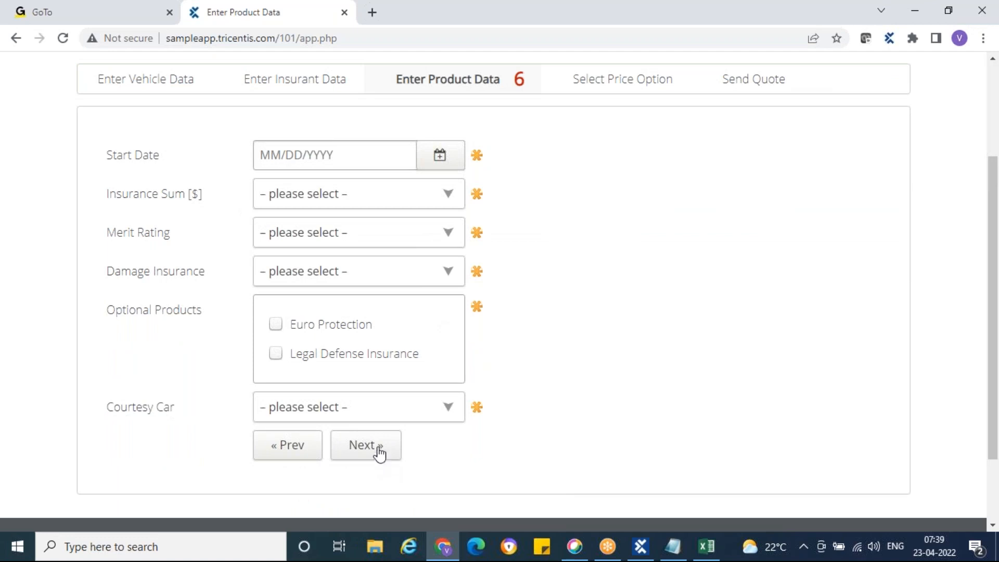
{"action": "scroll", "coordinate": [625, 392], "scroll_direction": "up", "scroll_amount": 2}
{"action": "key", "text": "alt+Tab"}
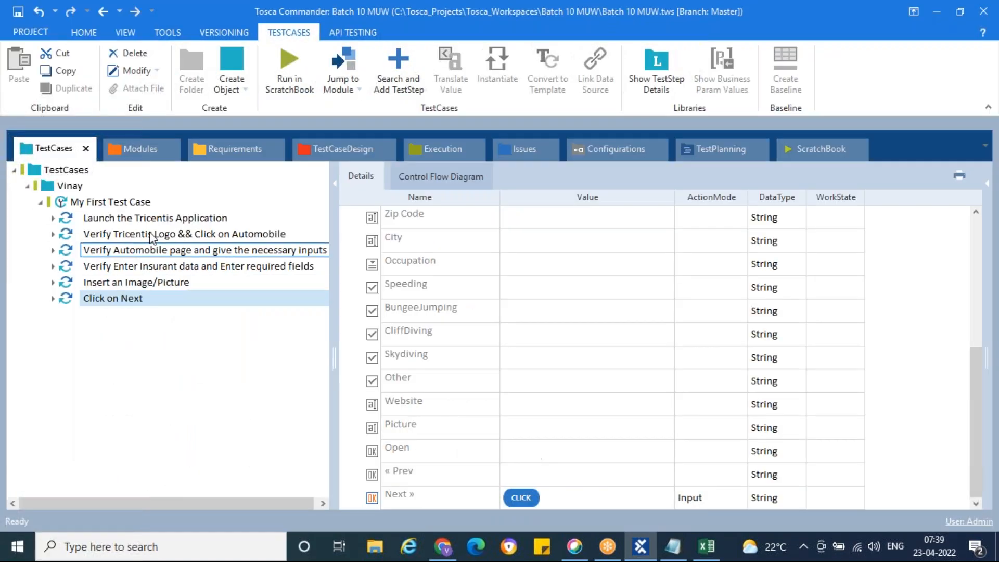
{"action": "left_click", "coordinate": [124, 147]}
Scan the Chrome Enter Product Data page from User Defined Modules into XScan.
{"action": "left_click", "coordinate": [104, 251]}
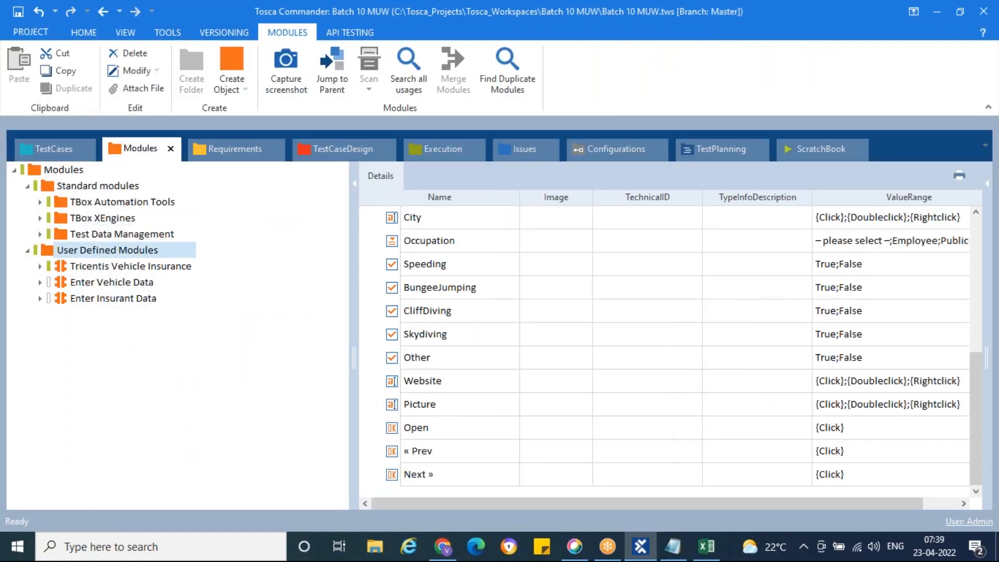
{"action": "right_click", "coordinate": [104, 251]}
{"action": "mouse_move", "coordinate": [234, 295]}
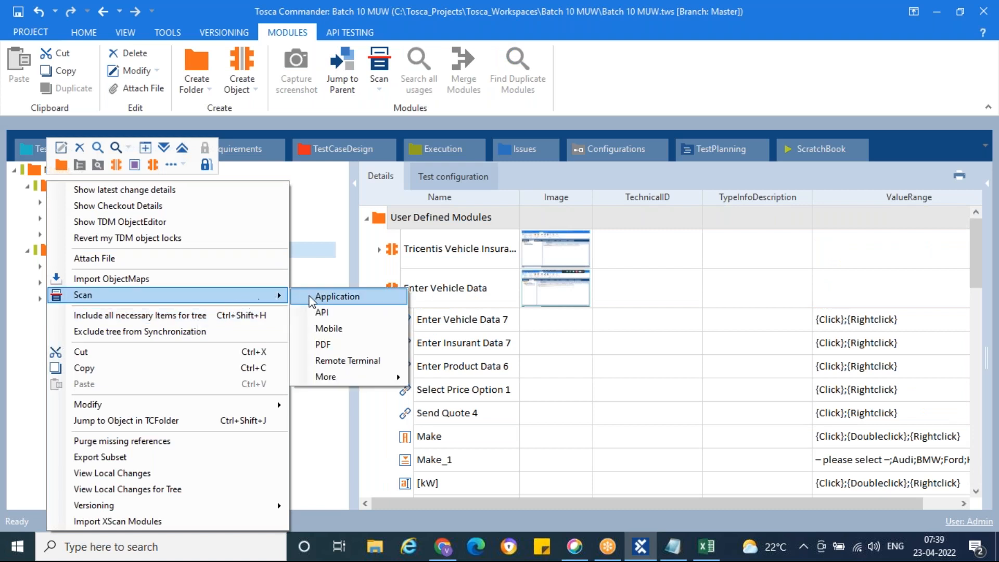
{"action": "left_click", "coordinate": [328, 295]}
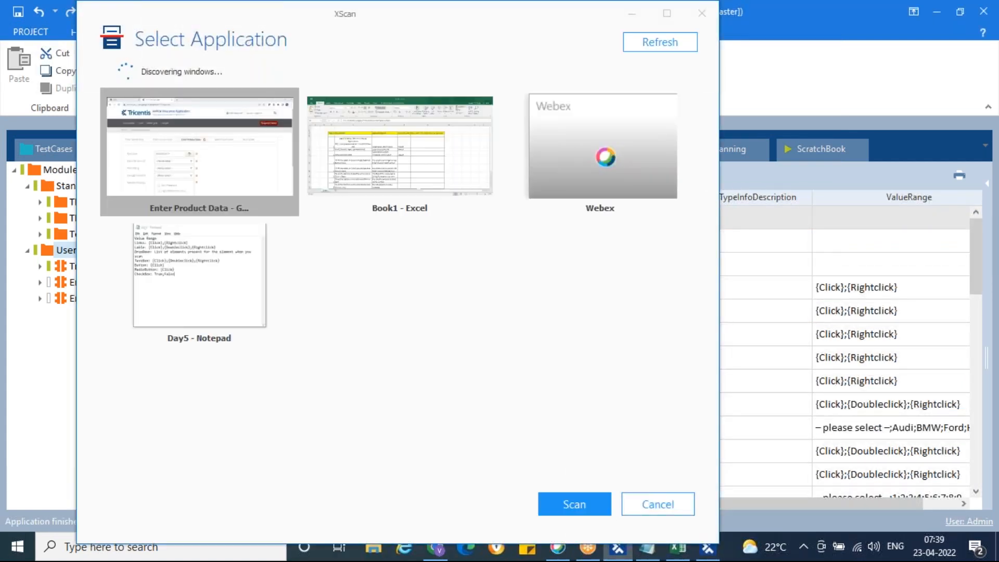
{"action": "double_click", "coordinate": [201, 161]}
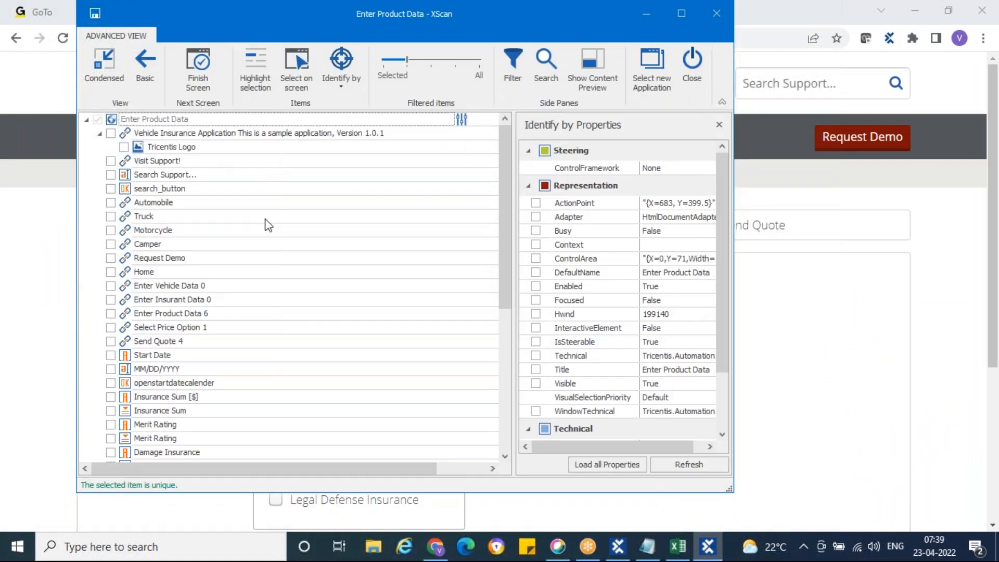
Place the XScan window beside the insurance form and turn on element highlighting.
{"action": "left_click", "coordinate": [437, 548]}
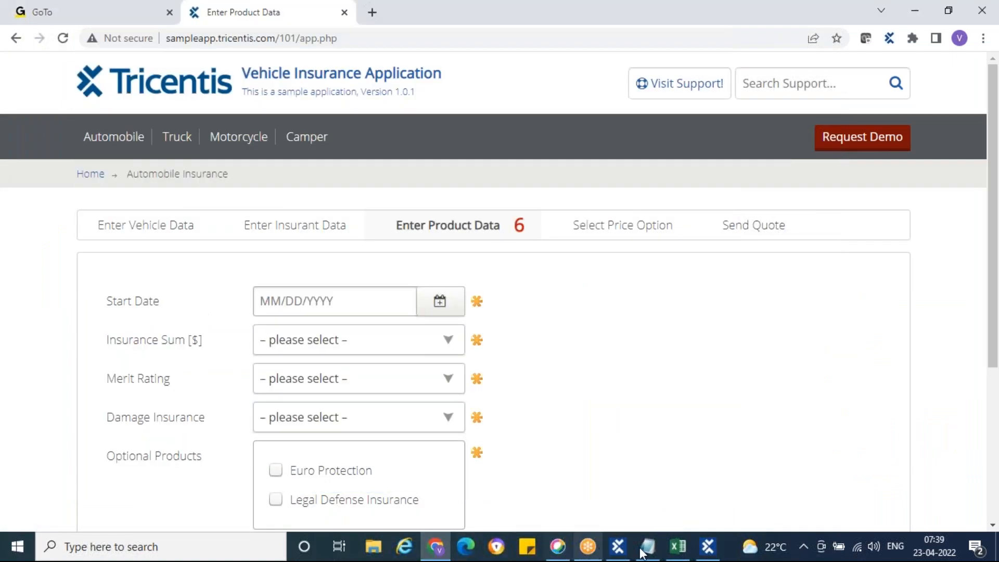
{"action": "left_click", "coordinate": [708, 549]}
{"action": "left_click_drag", "start_coordinate": [195, 16], "coordinate": [606, 29]}
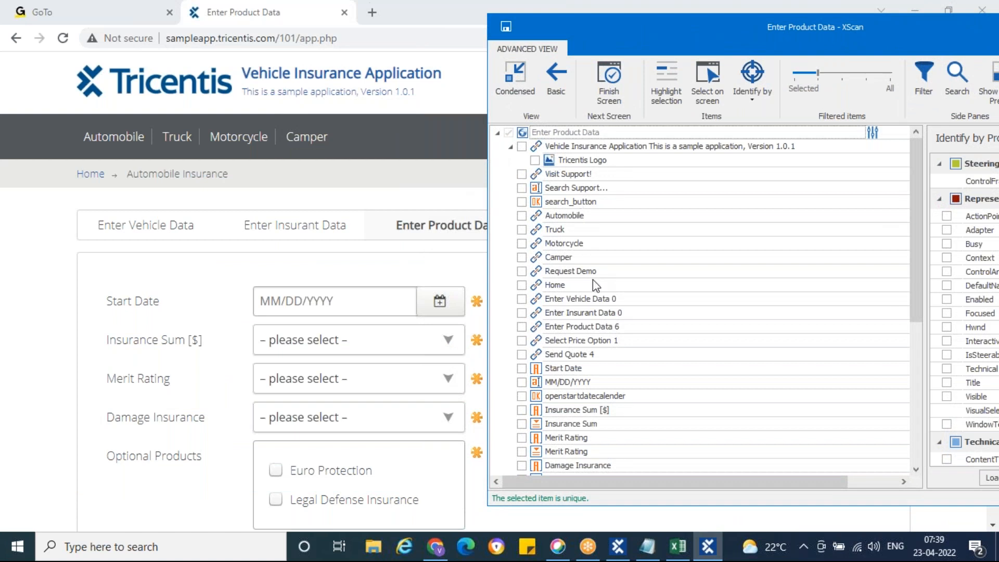
{"action": "scroll", "coordinate": [593, 279], "scroll_direction": "down", "scroll_amount": 2}
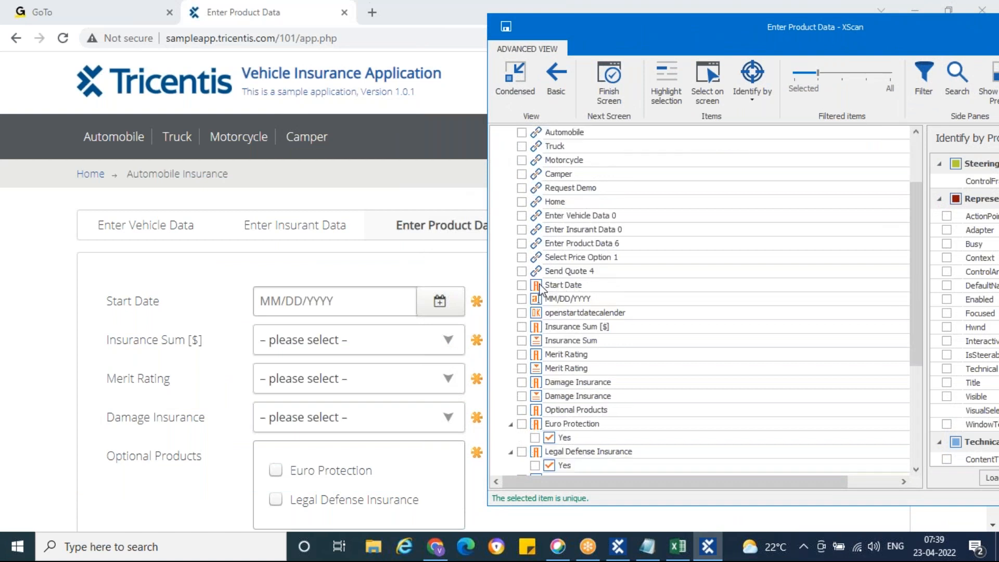
{"action": "left_click", "coordinate": [540, 286]}
{"action": "left_click", "coordinate": [660, 83]}
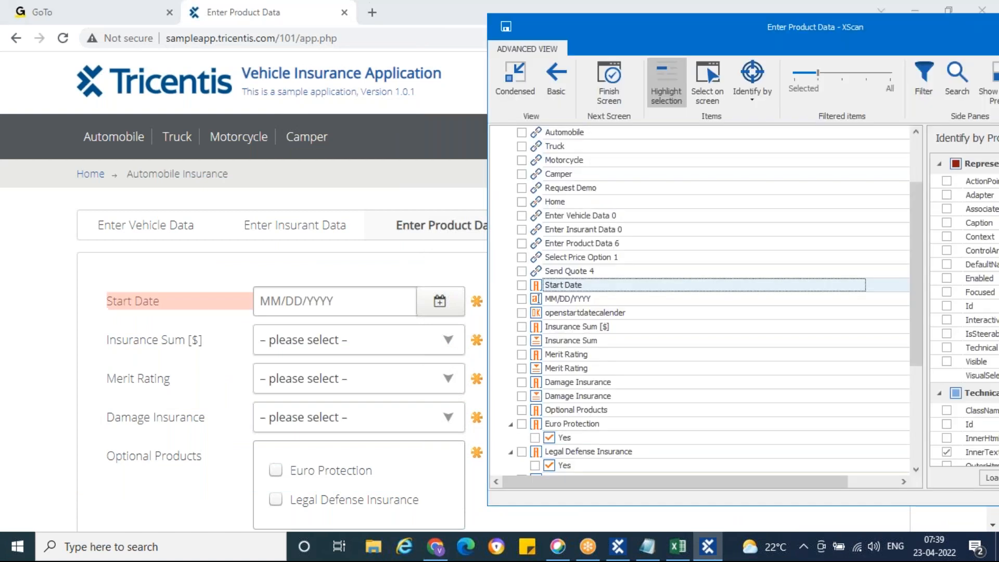
Select Start Date, MM/DD/YYYY, Insurance Sum and Merit Rating labels and dropdowns.
{"action": "left_click", "coordinate": [522, 285]}
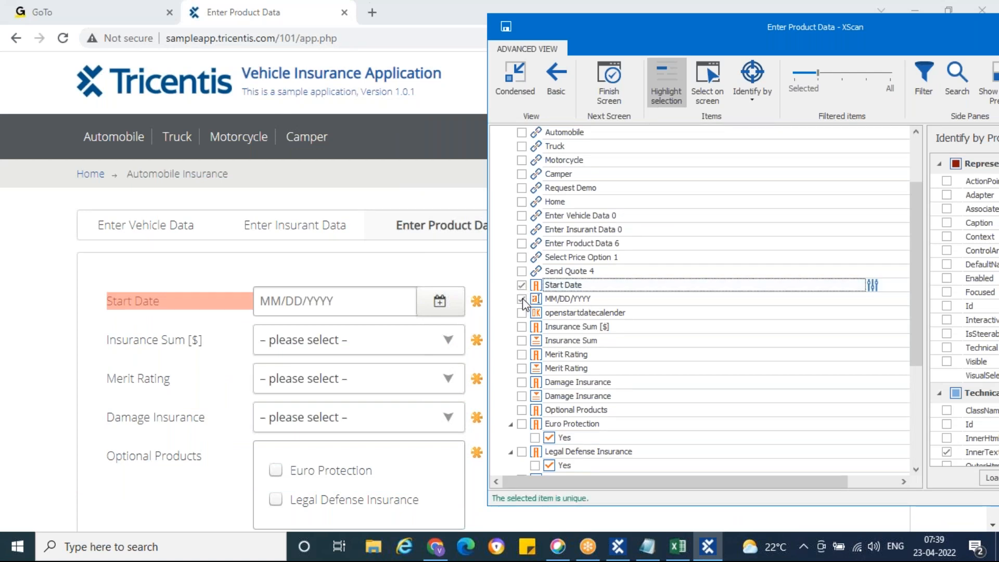
{"action": "left_click", "coordinate": [522, 298]}
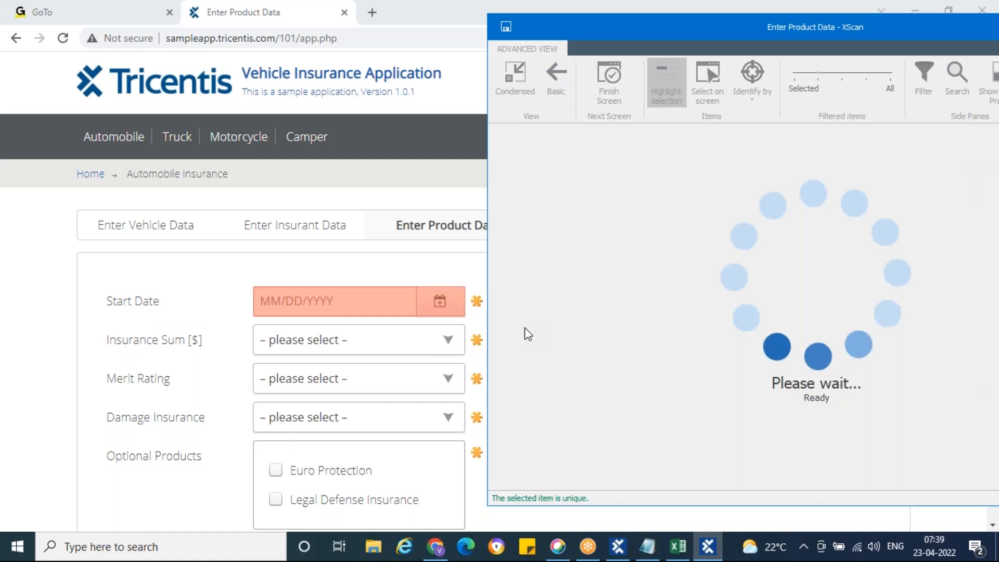
{"action": "left_click", "coordinate": [522, 327]}
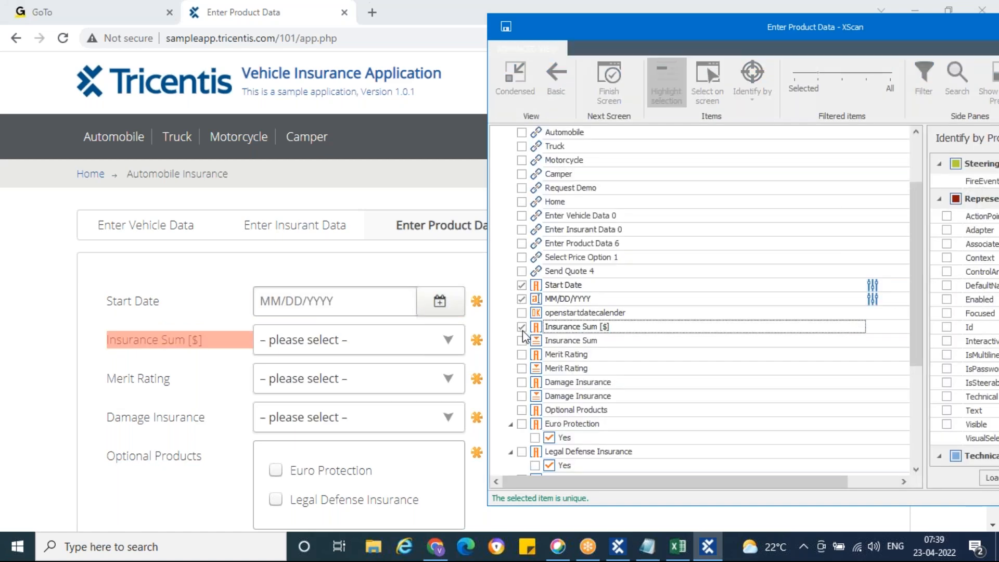
{"action": "left_click", "coordinate": [522, 341]}
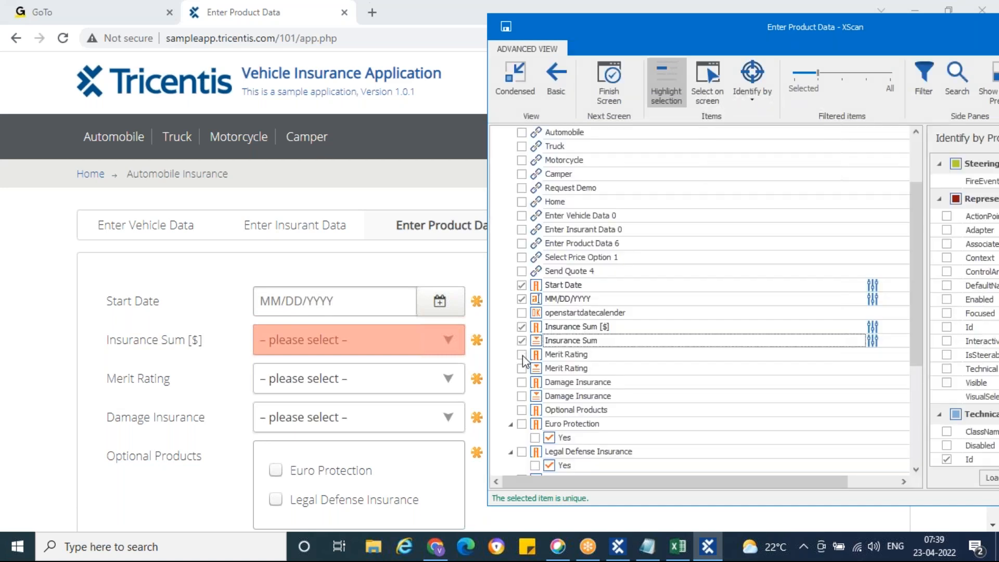
{"action": "left_click", "coordinate": [522, 355]}
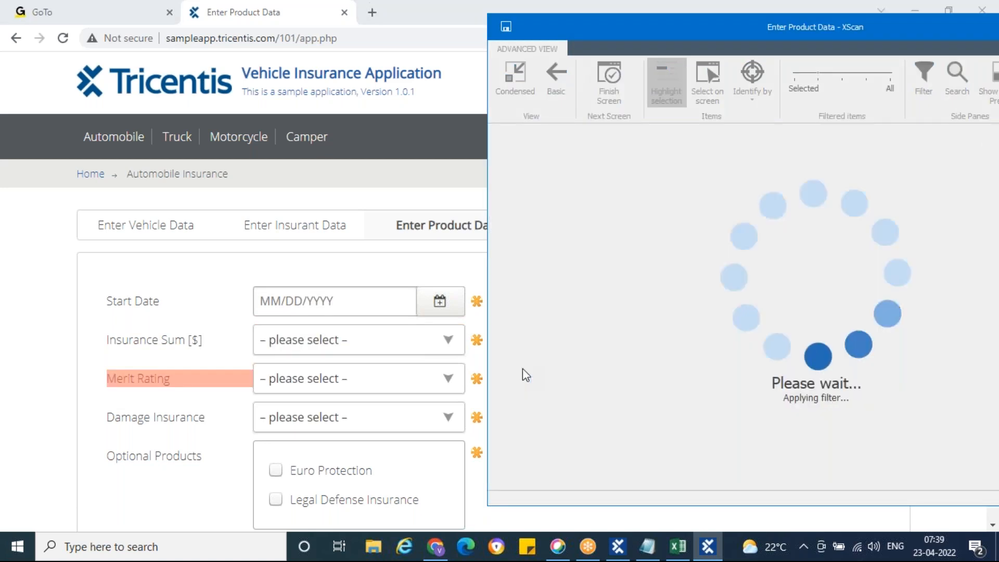
{"action": "left_click", "coordinate": [522, 368]}
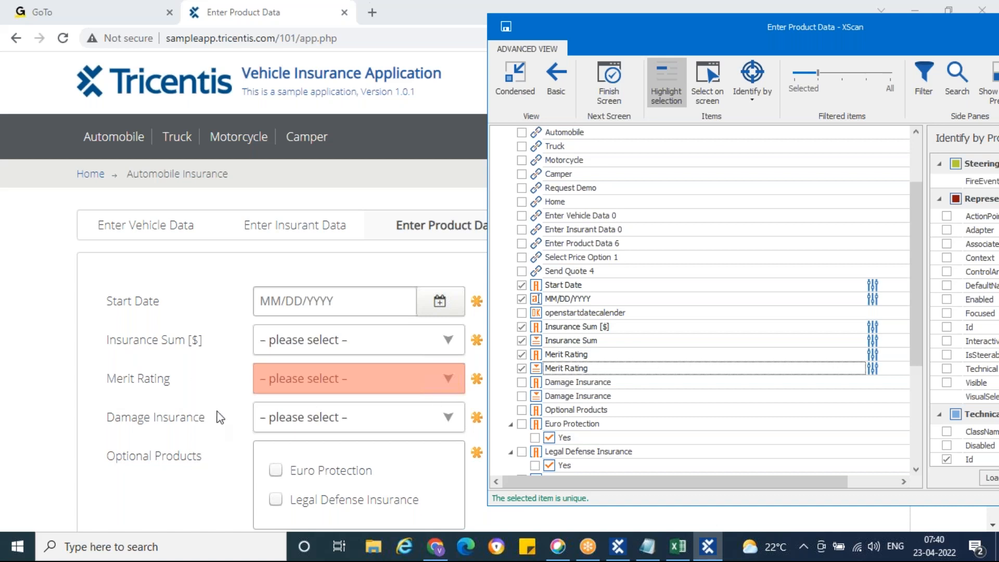
Select Damage Insurance, the Euro Protection and Legal Defense checkboxes, Courtesy Car and Next.
{"action": "scroll", "coordinate": [220, 417], "scroll_direction": "down", "scroll_amount": 3}
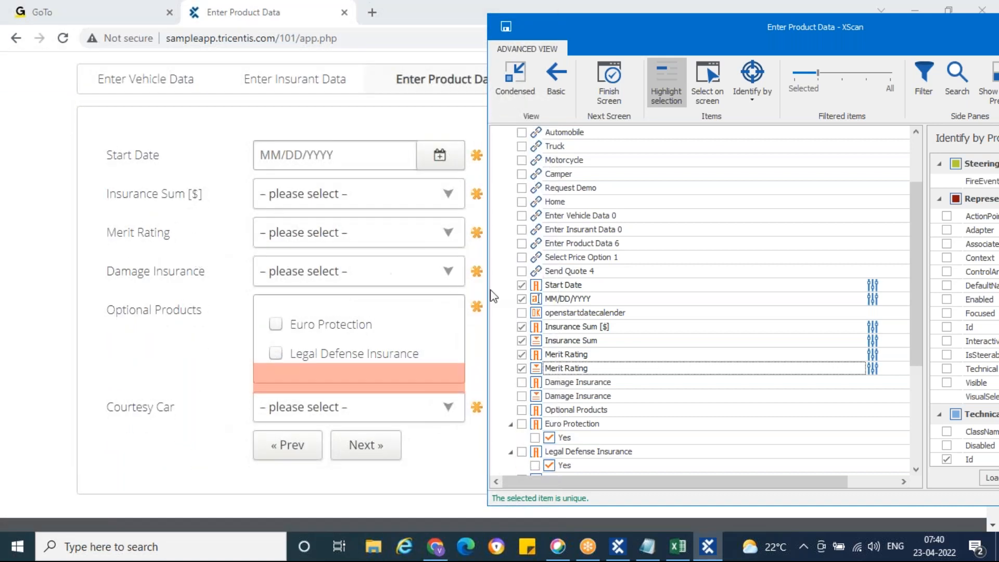
{"action": "left_click", "coordinate": [522, 396]}
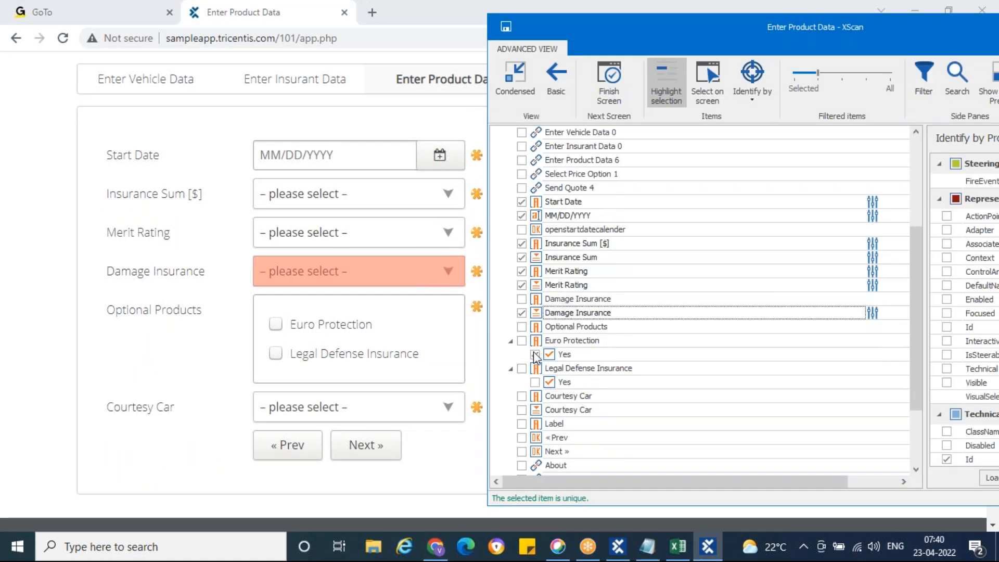
{"action": "left_click", "coordinate": [535, 355]}
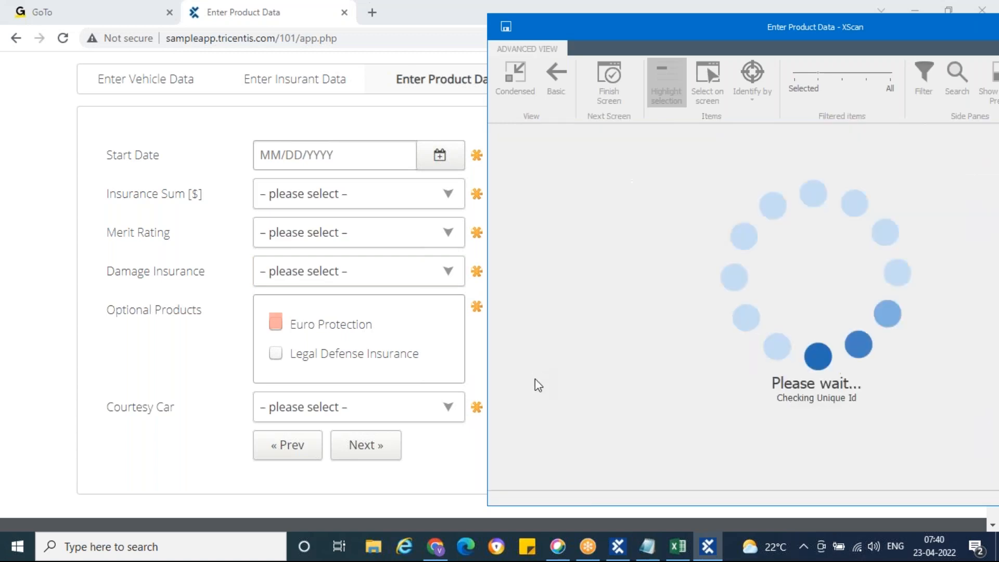
{"action": "left_click", "coordinate": [534, 382]}
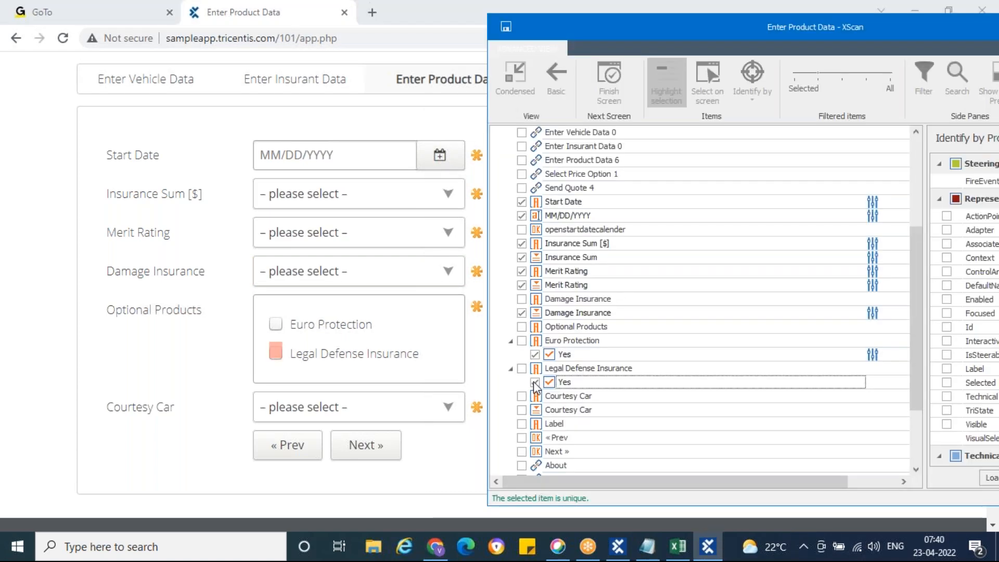
{"action": "left_click", "coordinate": [521, 410]}
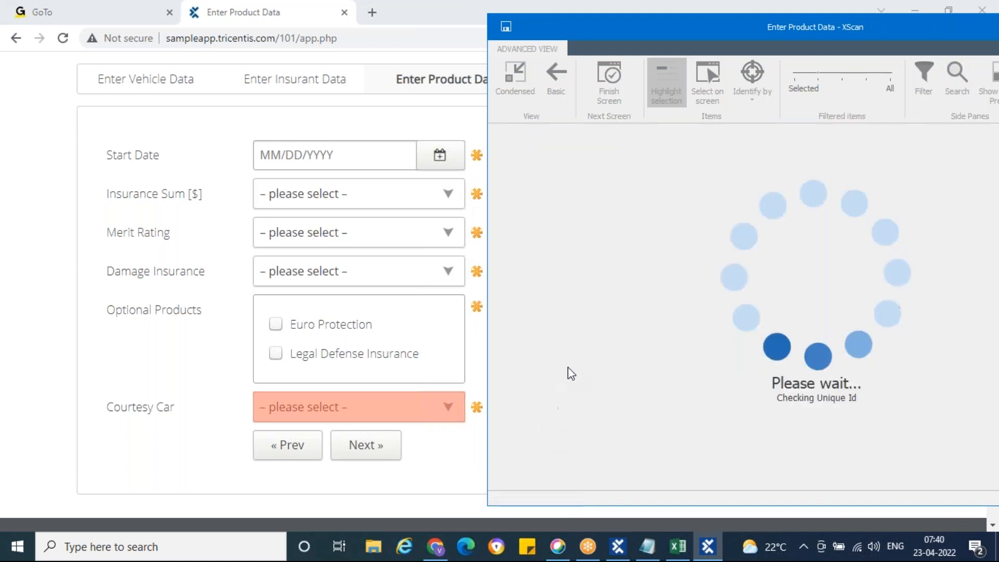
{"action": "scroll", "coordinate": [569, 372], "scroll_direction": "down", "scroll_amount": 1}
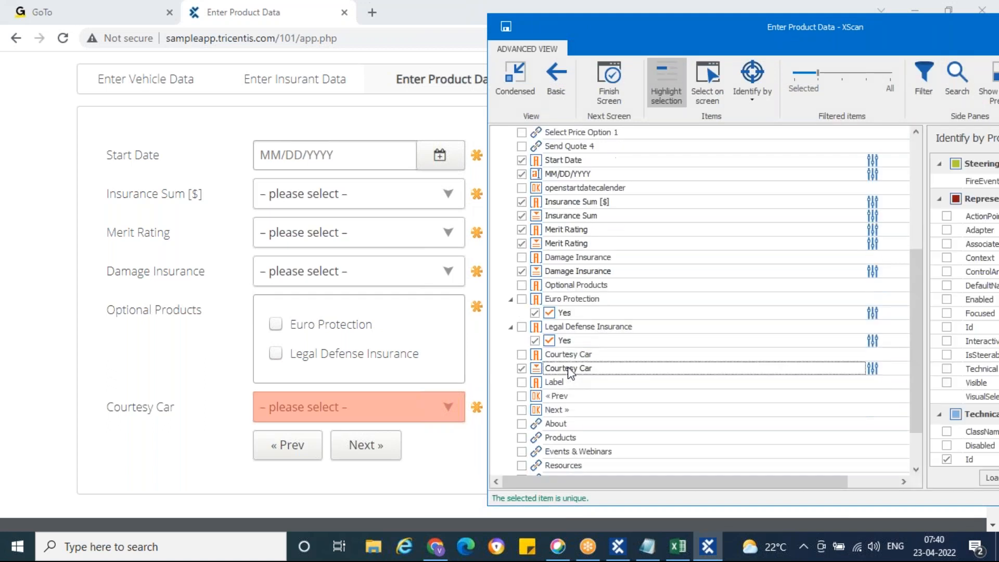
{"action": "left_click", "coordinate": [521, 409]}
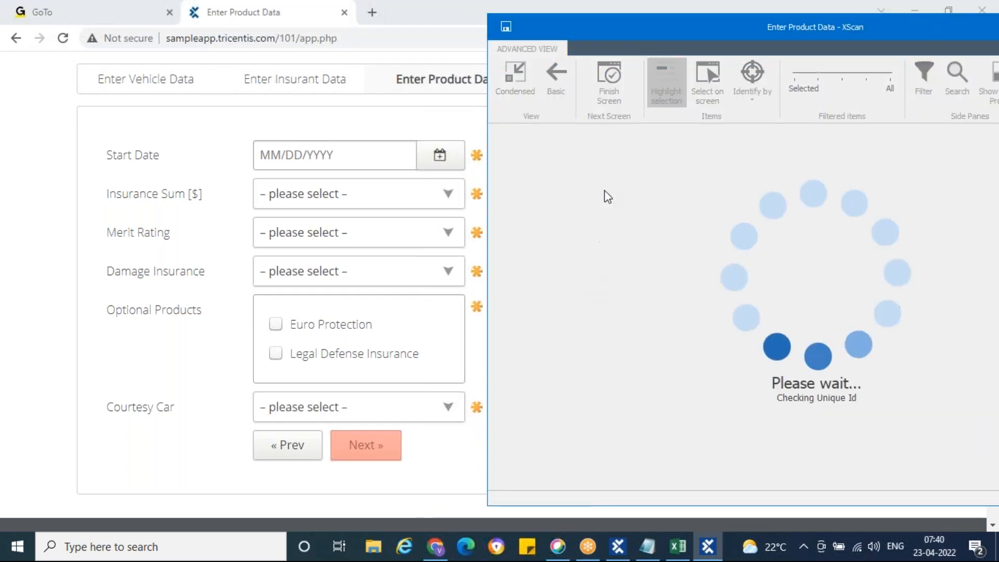
Finish the screen to save the Enter Product Data module and close XScan.
{"action": "left_click", "coordinate": [609, 91]}
{"action": "left_click_drag", "start_coordinate": [550, 26], "coordinate": [318, 48]}
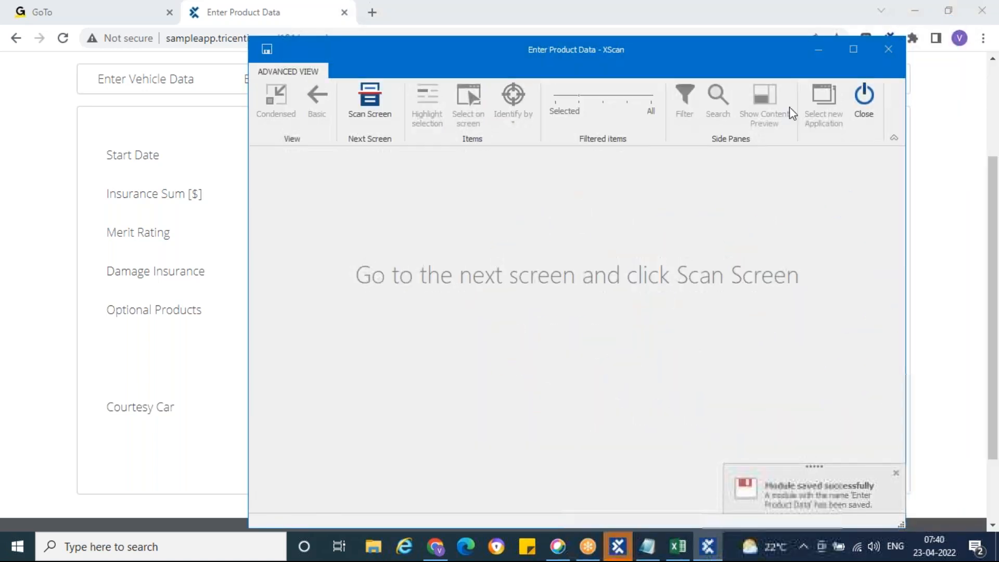
{"action": "left_click", "coordinate": [854, 112]}
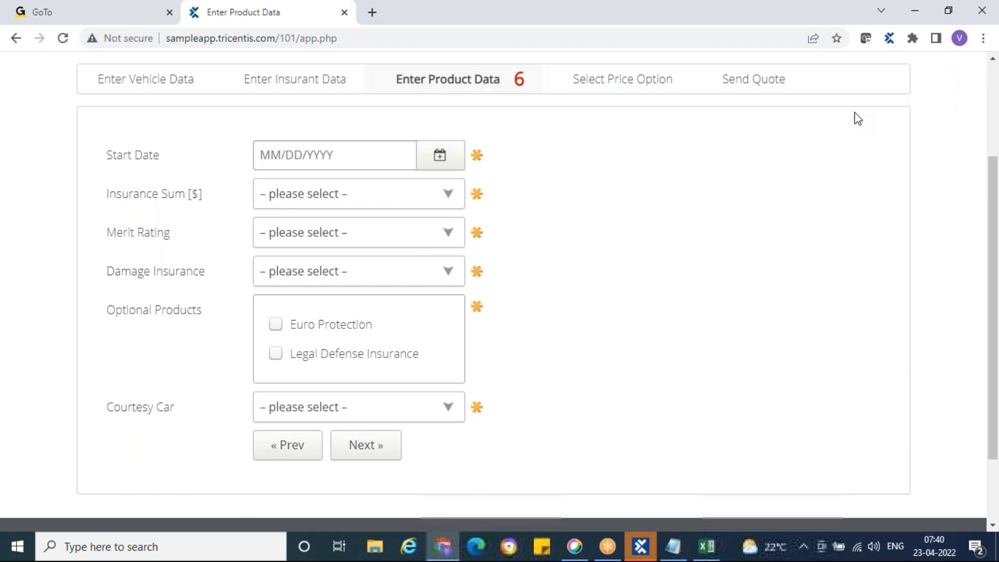
{"action": "left_click", "coordinate": [641, 546]}
Add Enter Product Data as a test step and verify Start Date is Visible == True.
{"action": "left_click", "coordinate": [75, 315]}
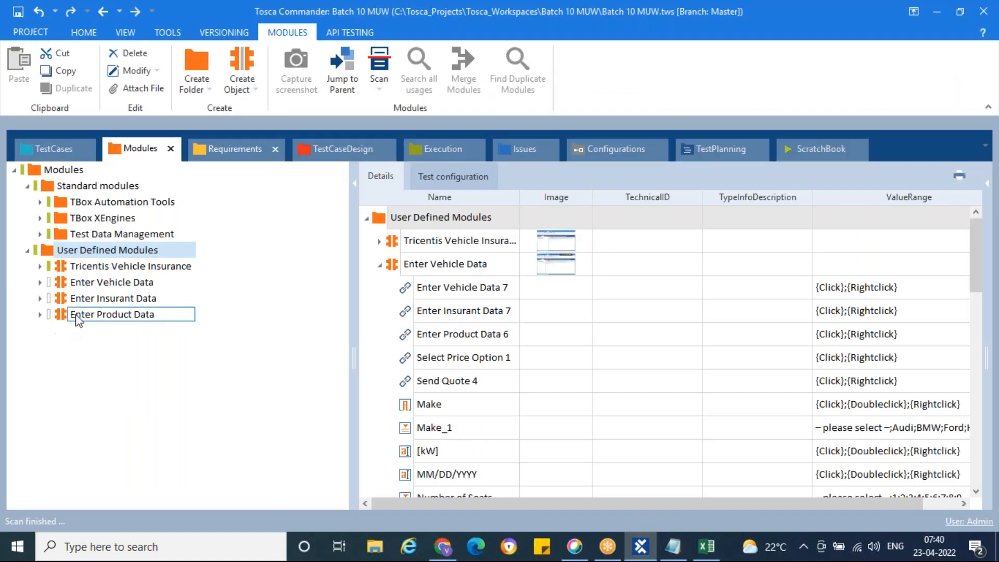
{"action": "left_click_drag", "start_coordinate": [61, 319], "coordinate": [59, 202]}
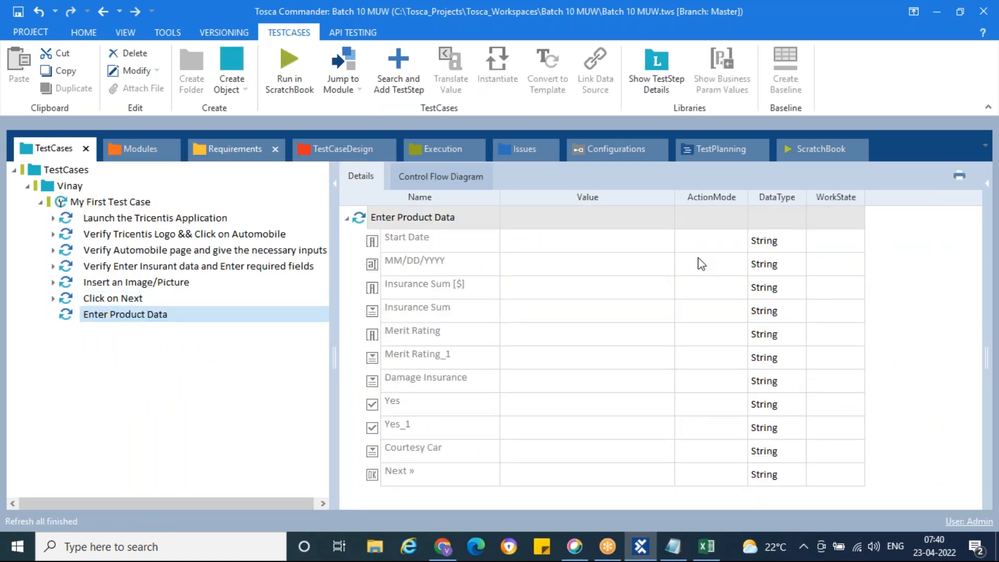
{"action": "left_click", "coordinate": [632, 243]}
{"action": "left_click", "coordinate": [665, 240]}
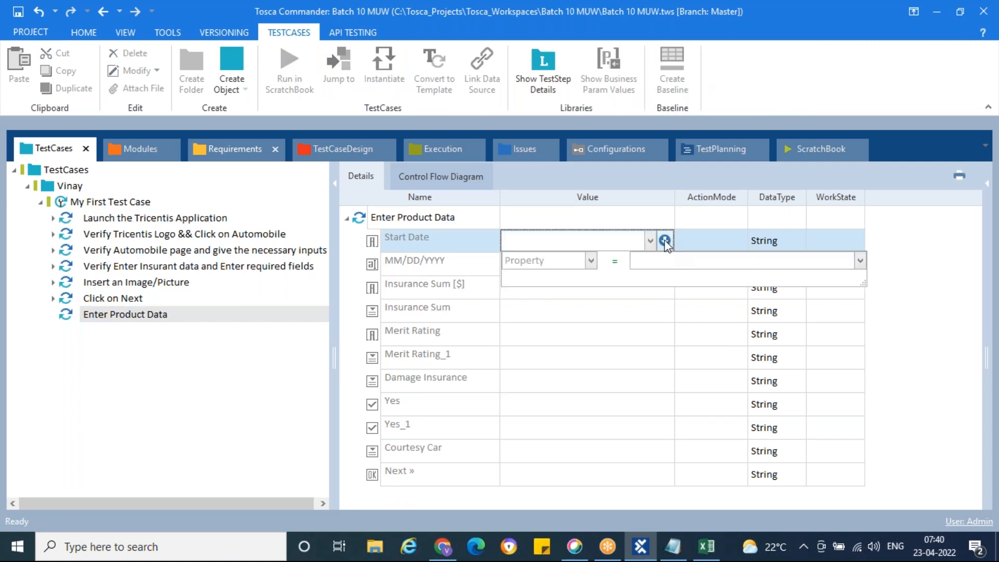
{"action": "left_click", "coordinate": [590, 260]}
{"action": "left_click", "coordinate": [521, 314]}
{"action": "left_click", "coordinate": [651, 261]}
{"action": "type", "text": "True"}
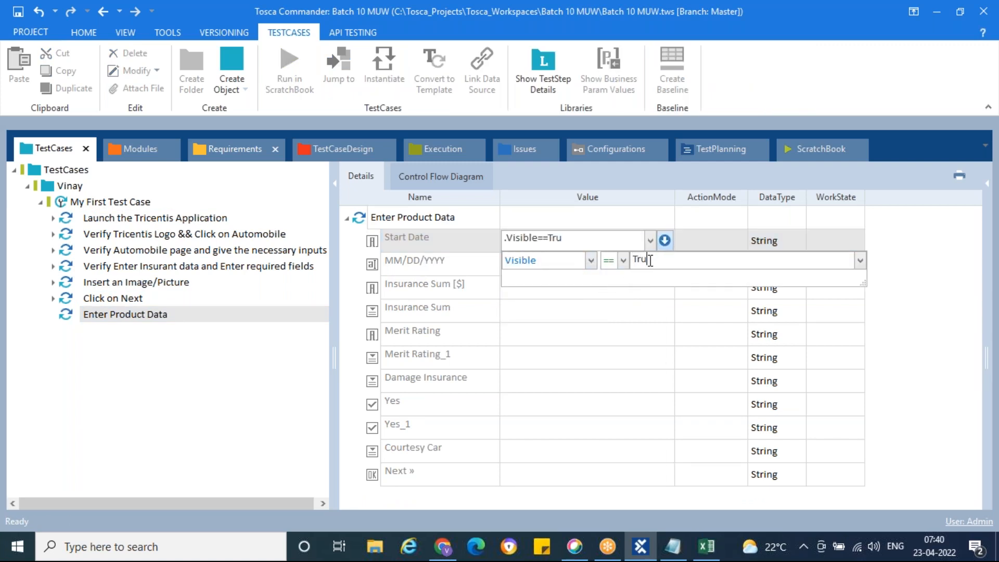
{"action": "left_click", "coordinate": [705, 246]}
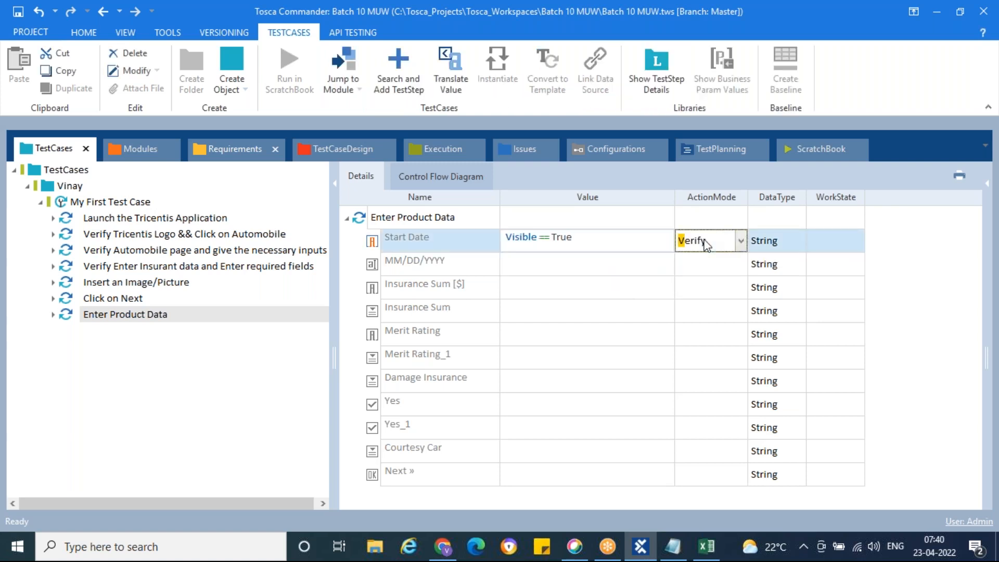
Verify the Insurance Sum [$] label is Visible == True.
{"action": "left_click", "coordinate": [638, 289]}
{"action": "left_click", "coordinate": [665, 288]}
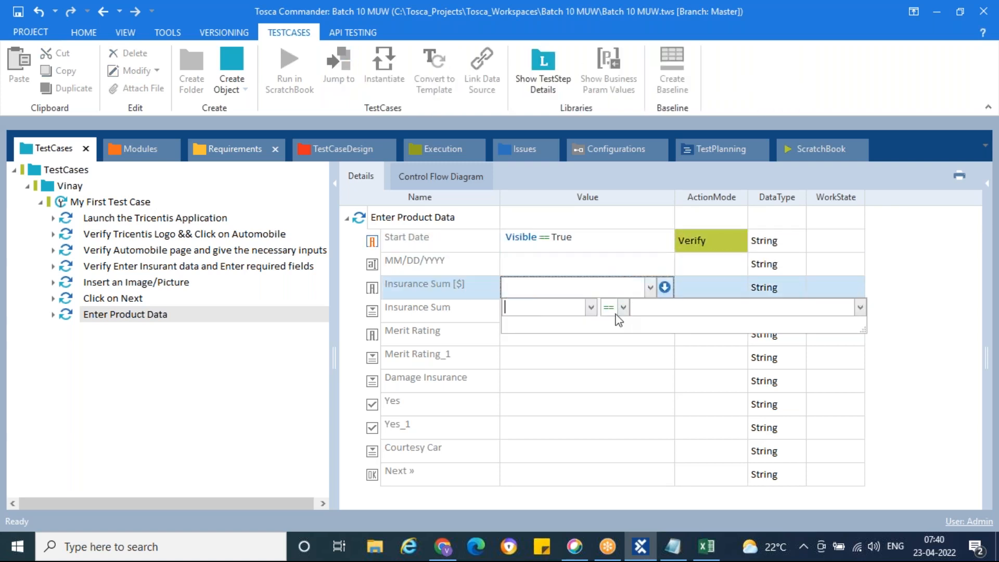
{"action": "left_click", "coordinate": [591, 307]}
{"action": "left_click", "coordinate": [550, 359]}
{"action": "left_click", "coordinate": [657, 304]}
{"action": "type", "text": "trye"}
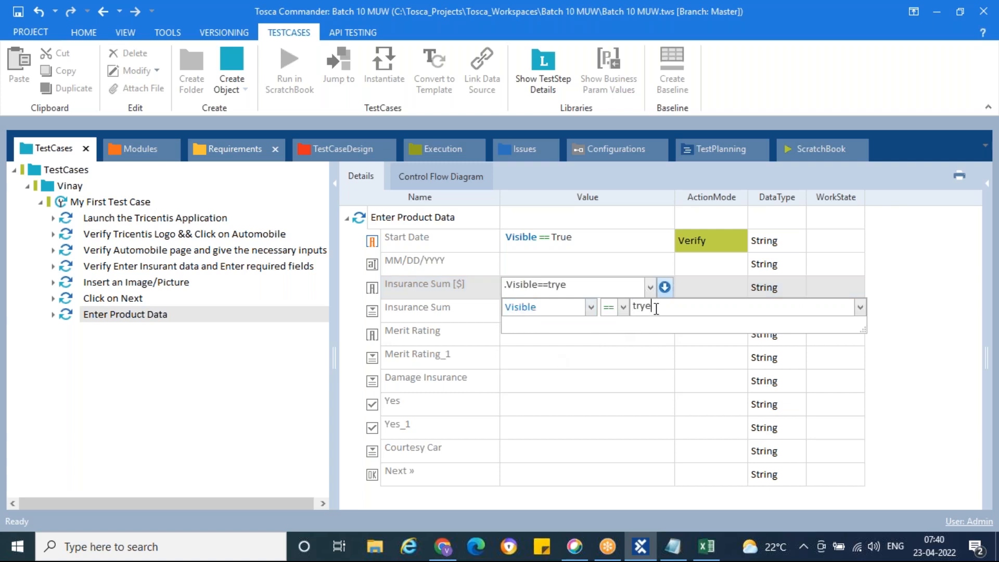
{"action": "key", "text": "BackSpace"}
{"action": "key", "text": "BackSpace"}
{"action": "key", "text": "BackSpace"}
{"action": "key", "text": "BackSpace"}
{"action": "type", "text": "True"}
{"action": "left_click", "coordinate": [707, 285]}
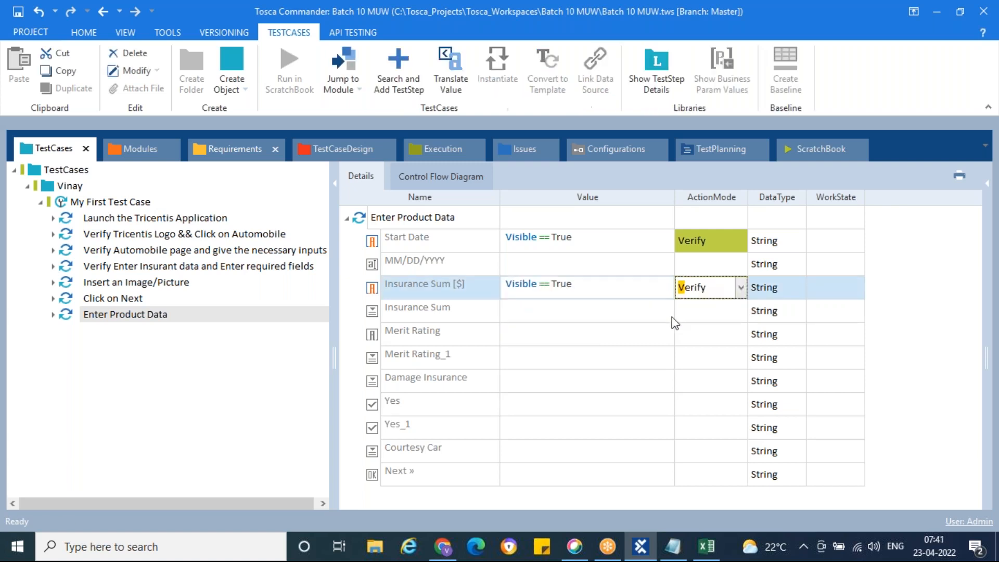
Set Merit Rating to Visible == True with ActionMode Verify.
{"action": "left_click", "coordinate": [639, 336]}
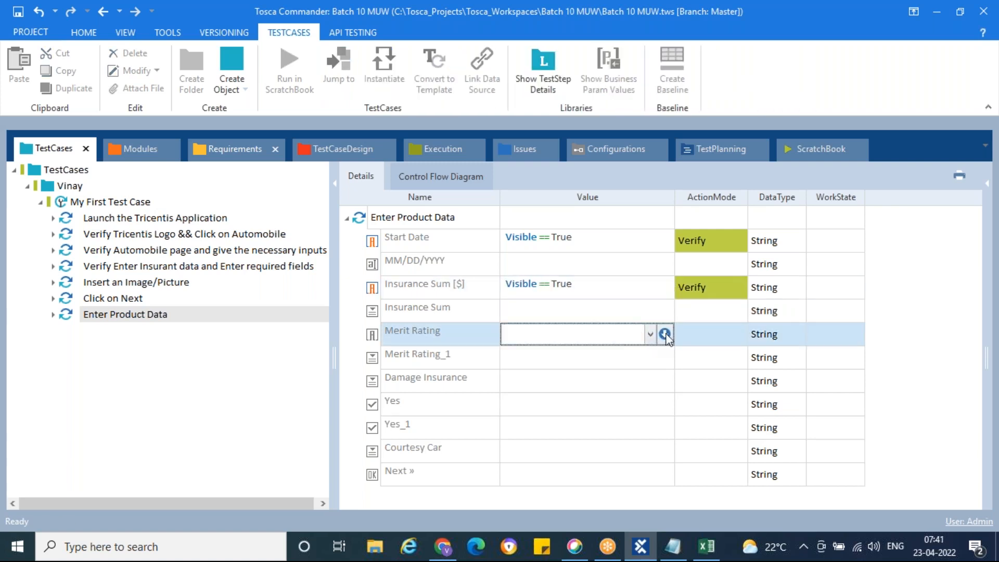
{"action": "left_click", "coordinate": [664, 334]}
{"action": "left_click", "coordinate": [590, 354]}
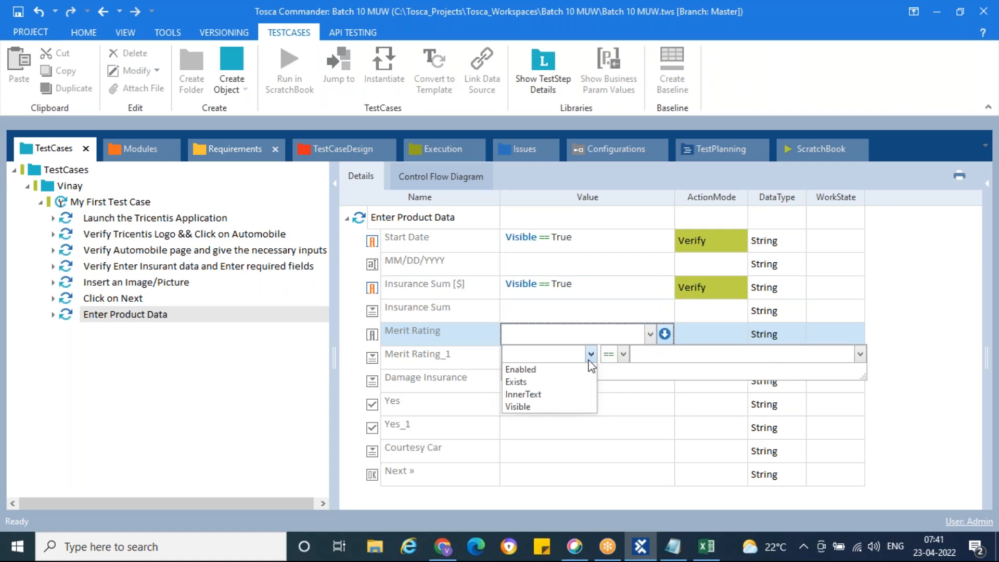
{"action": "left_click", "coordinate": [544, 407]}
{"action": "left_click", "coordinate": [653, 352]}
{"action": "type", "text": "True"}
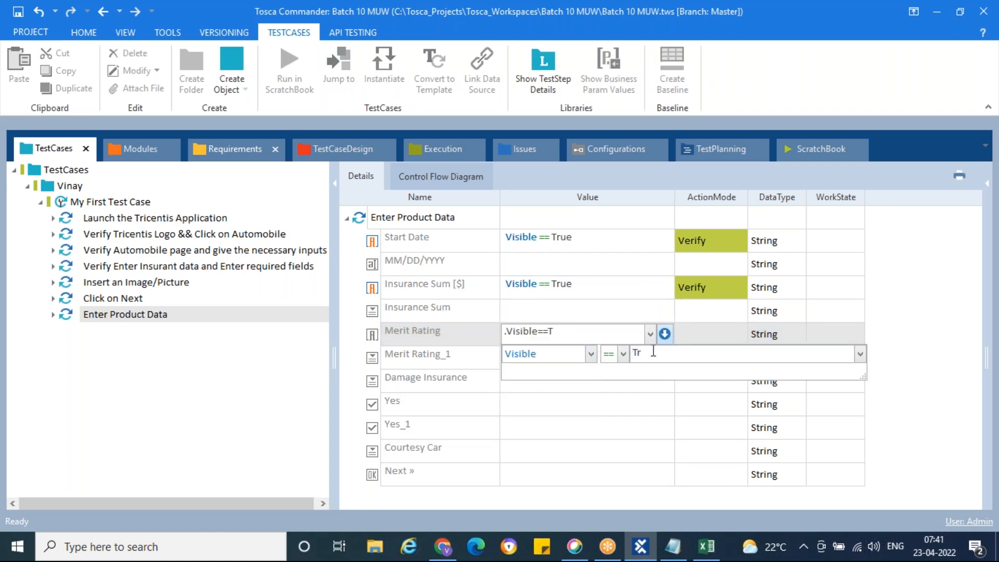
{"action": "left_click", "coordinate": [697, 334]}
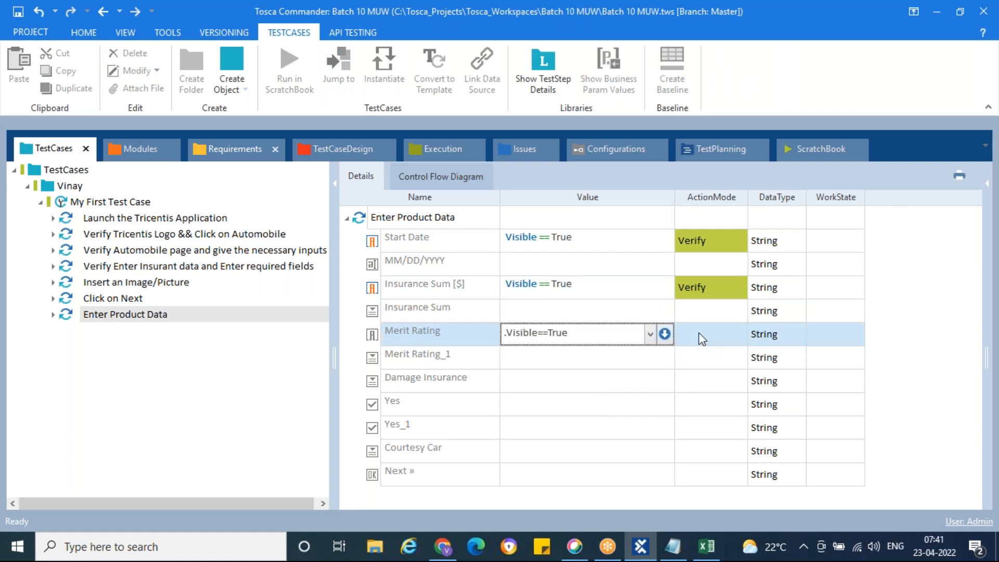
{"action": "type", "text": "Verify"}
{"action": "left_click", "coordinate": [563, 271]}
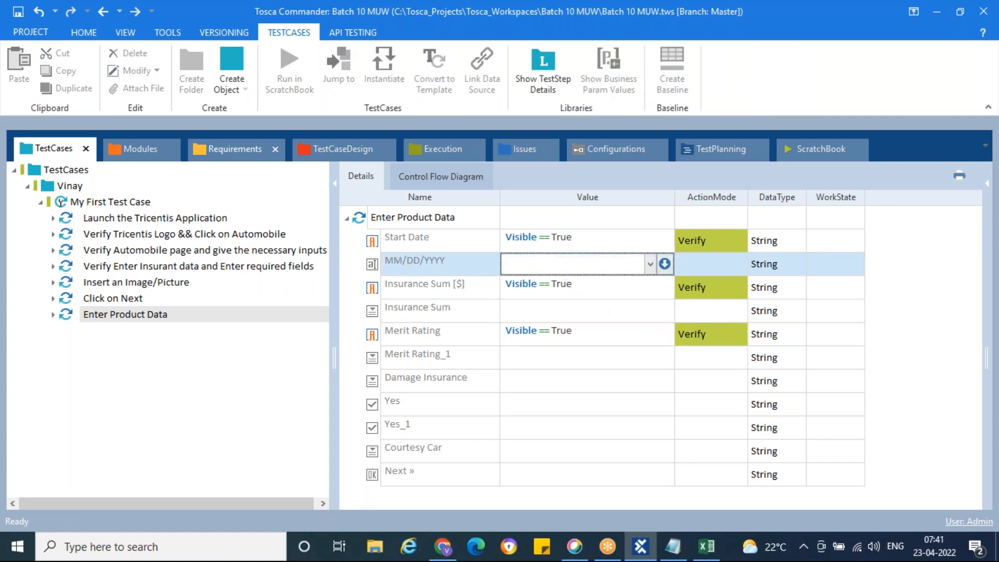
Check the form in Chrome and enter 07/21/2023 as the start date.
{"action": "key", "text": "alt+Tab"}
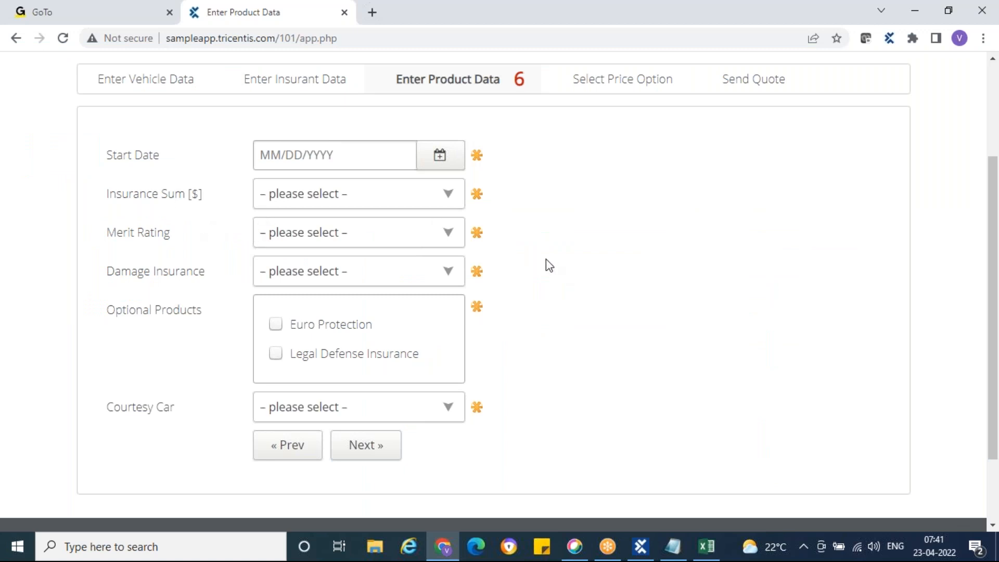
{"action": "scroll", "coordinate": [548, 264], "scroll_direction": "up", "scroll_amount": 2}
{"action": "scroll", "coordinate": [548, 265], "scroll_direction": "up", "scroll_amount": 2}
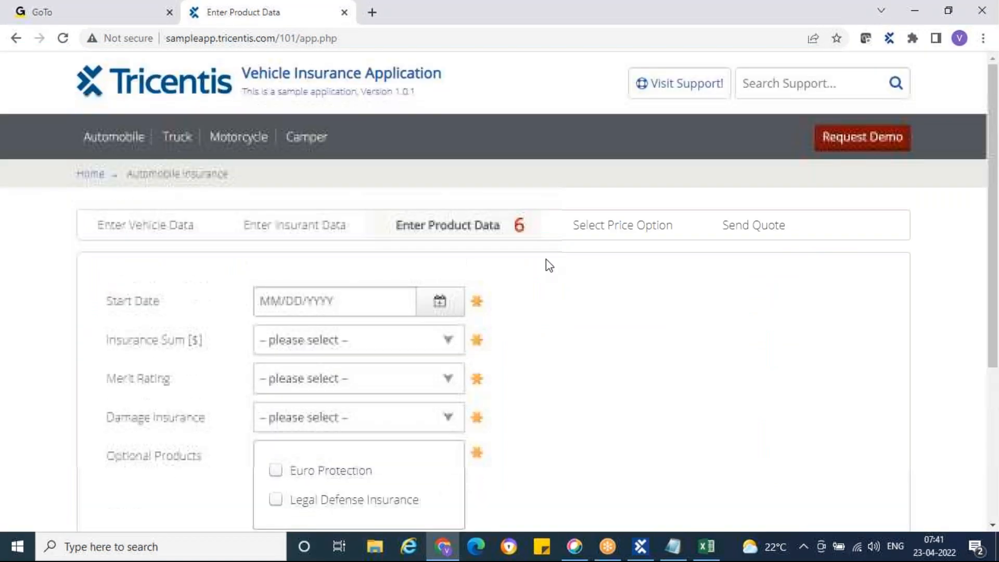
{"action": "key", "text": "alt+Tab"}
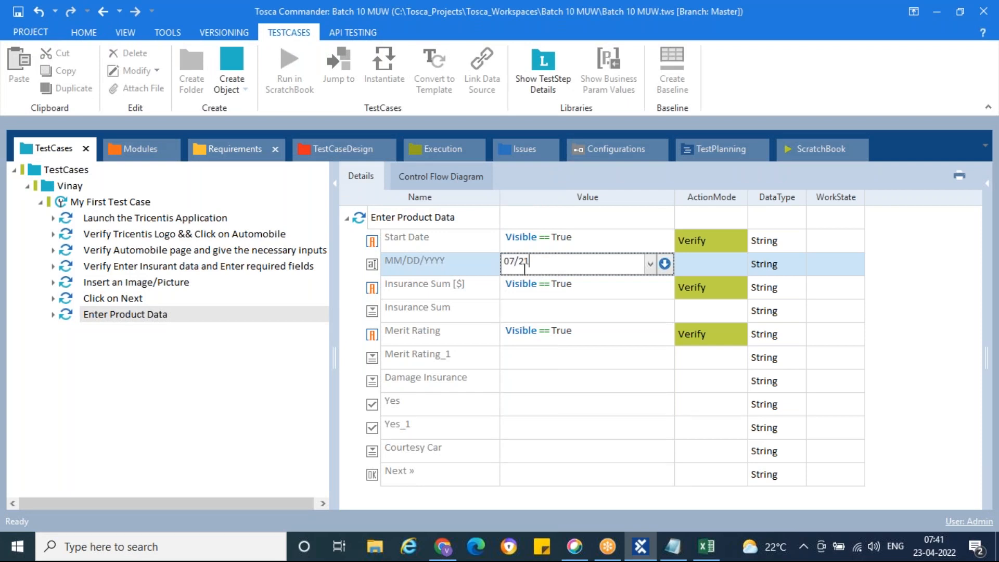
{"action": "left_click", "coordinate": [575, 313]}
Choose Insurance Sum 7.000.000,00, Merit Rating Bonus 1 and Damage Insurance Full Coverage.
{"action": "left_click", "coordinate": [587, 314]}
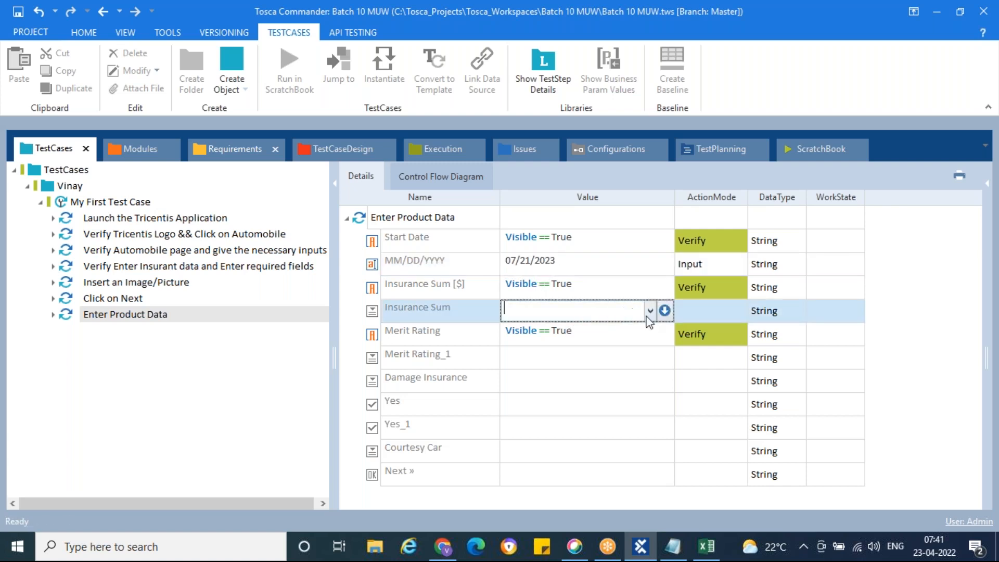
{"action": "left_click", "coordinate": [650, 312]}
{"action": "left_click", "coordinate": [541, 365]}
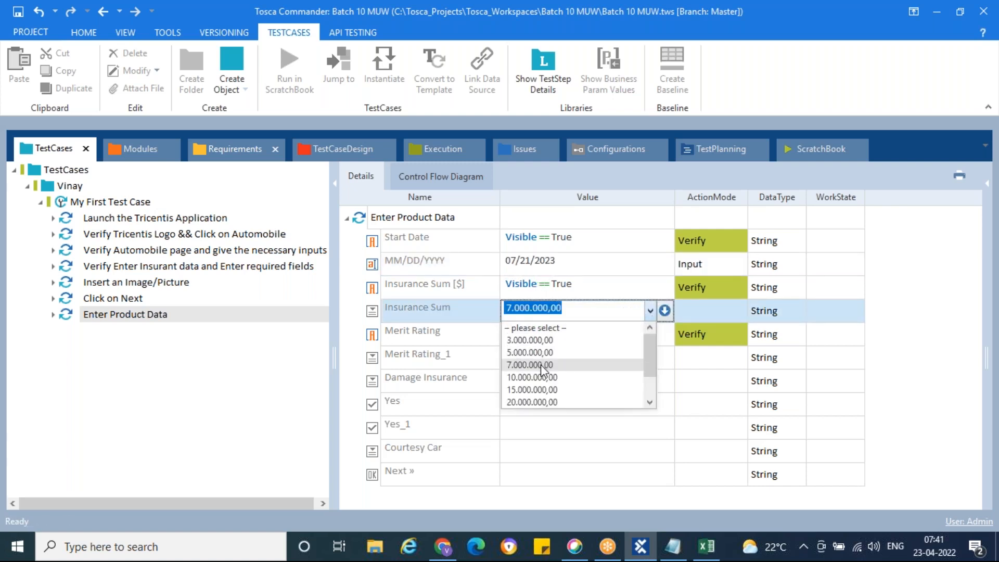
{"action": "left_click", "coordinate": [615, 362]}
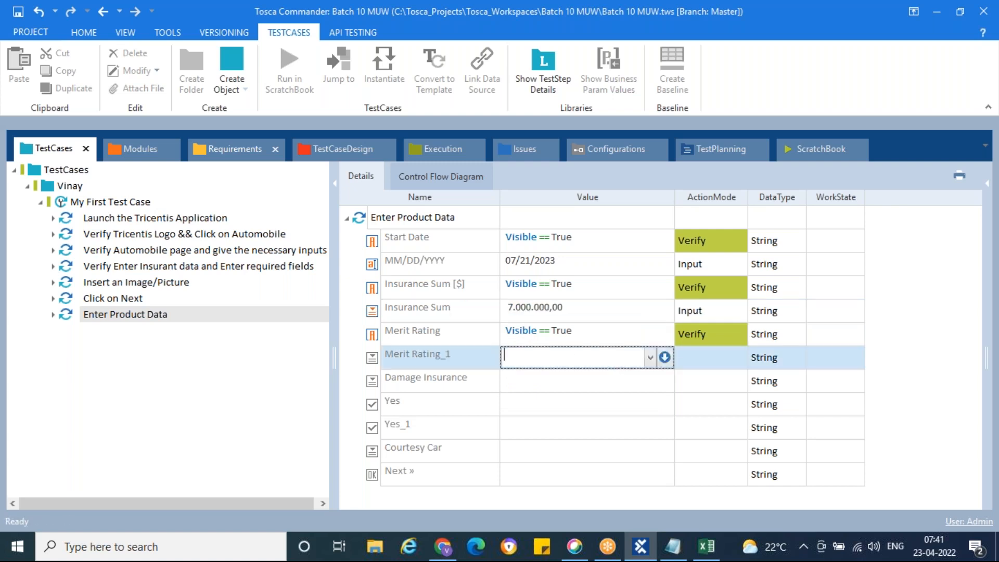
{"action": "left_click", "coordinate": [650, 357]}
{"action": "left_click", "coordinate": [583, 399]}
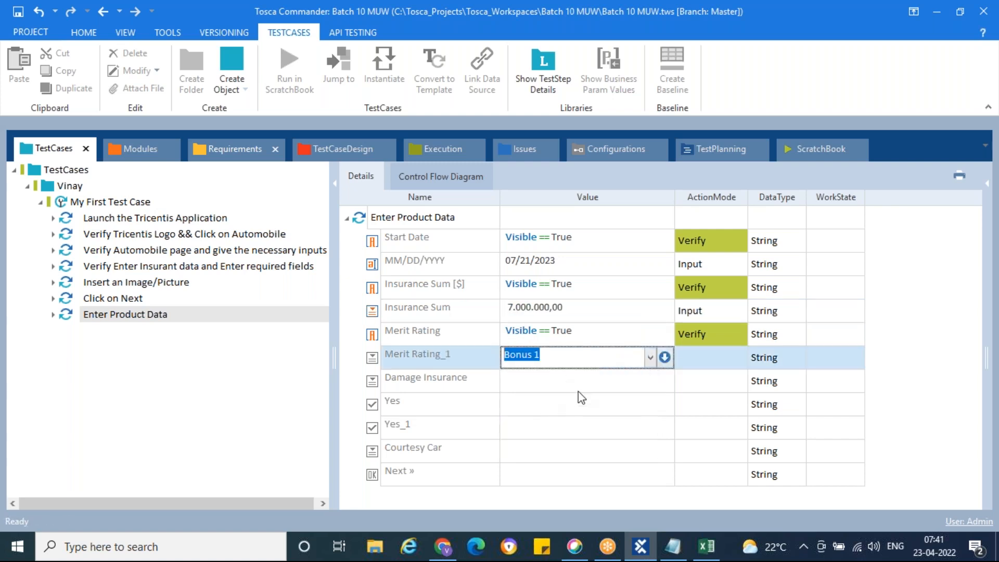
{"action": "left_click", "coordinate": [624, 387]}
{"action": "left_click", "coordinate": [650, 381]}
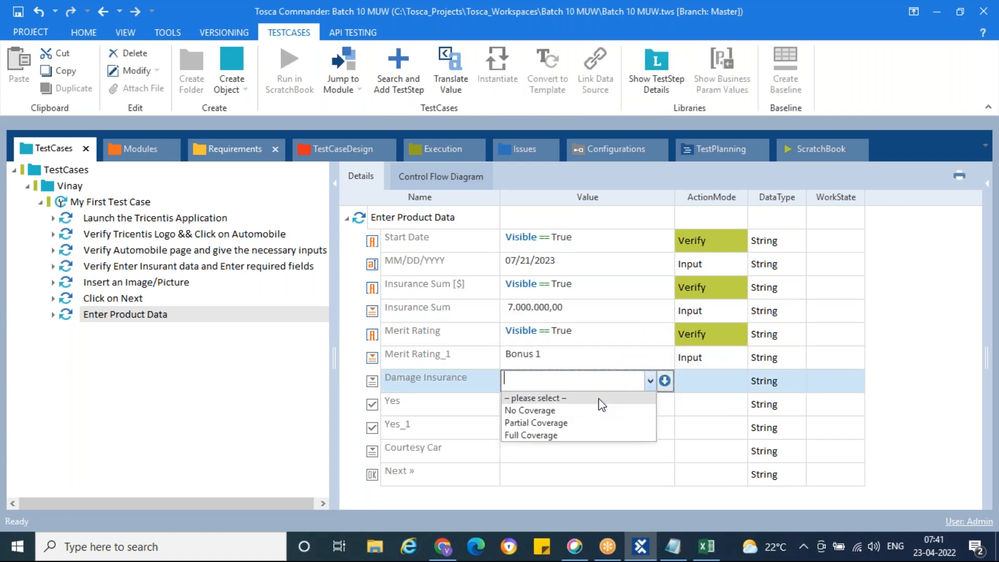
{"action": "left_click", "coordinate": [535, 435]}
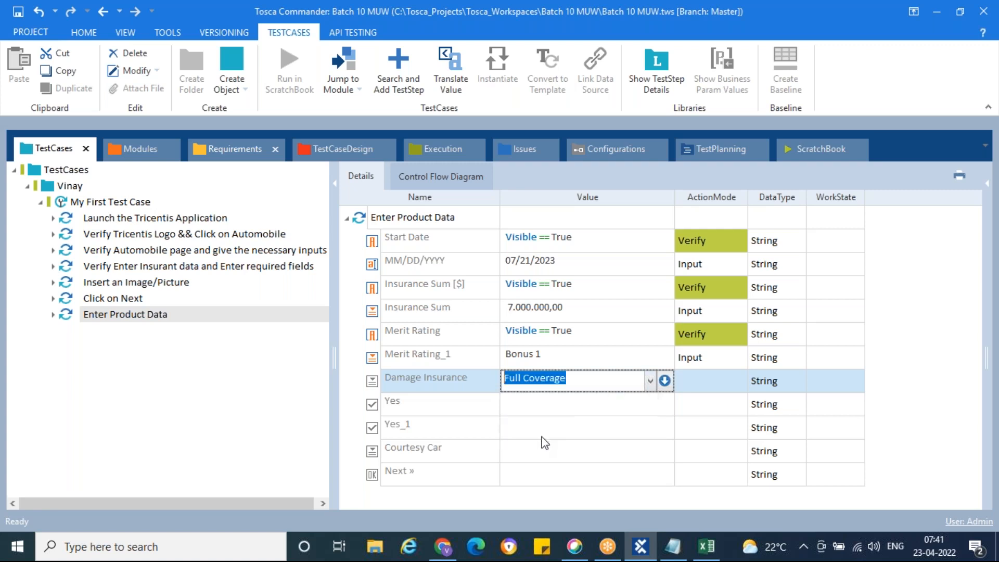
Set both Yes checkboxes to True and Courtesy Car to Yes.
{"action": "left_click", "coordinate": [601, 411]}
{"action": "left_click", "coordinate": [650, 404]}
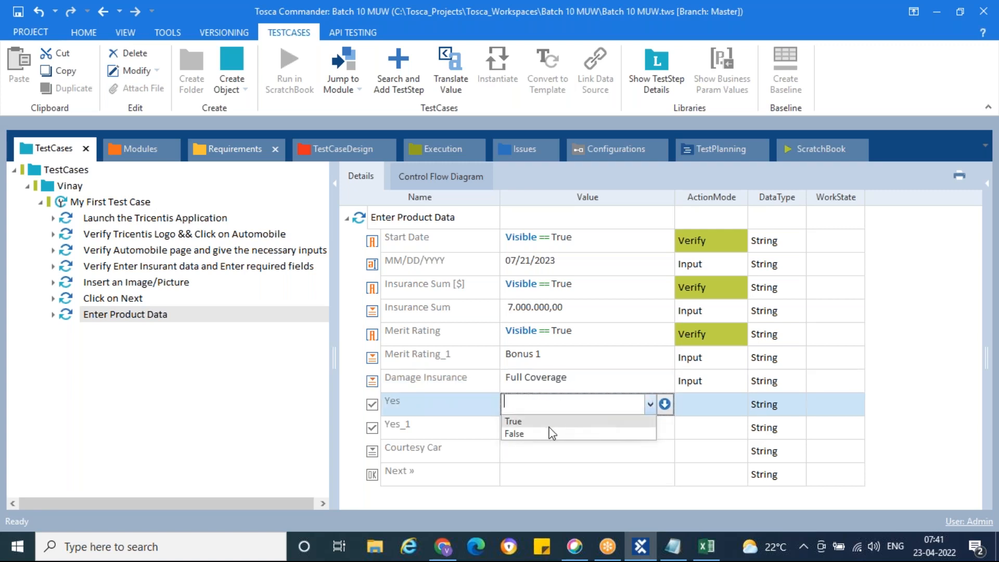
{"action": "left_click", "coordinate": [551, 422]}
{"action": "left_click", "coordinate": [644, 429]}
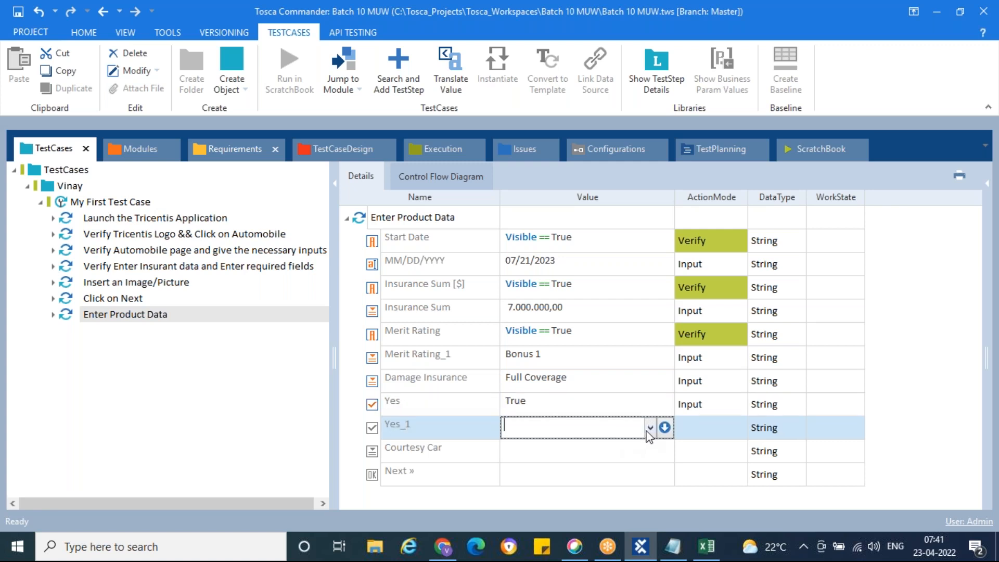
{"action": "left_click", "coordinate": [648, 434]}
{"action": "left_click", "coordinate": [552, 446]}
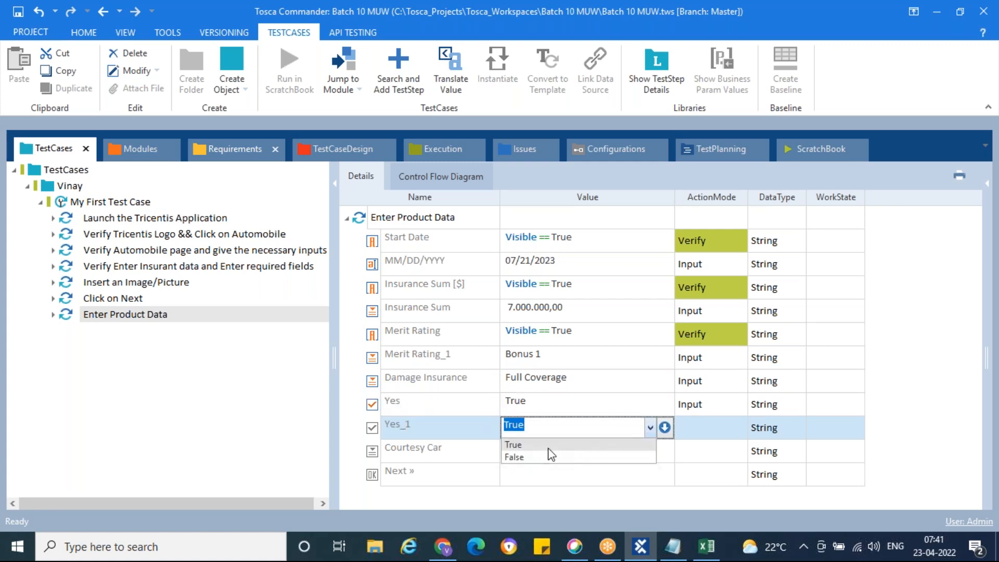
{"action": "left_click", "coordinate": [642, 459]}
{"action": "left_click", "coordinate": [650, 454]}
{"action": "left_click", "coordinate": [523, 493]}
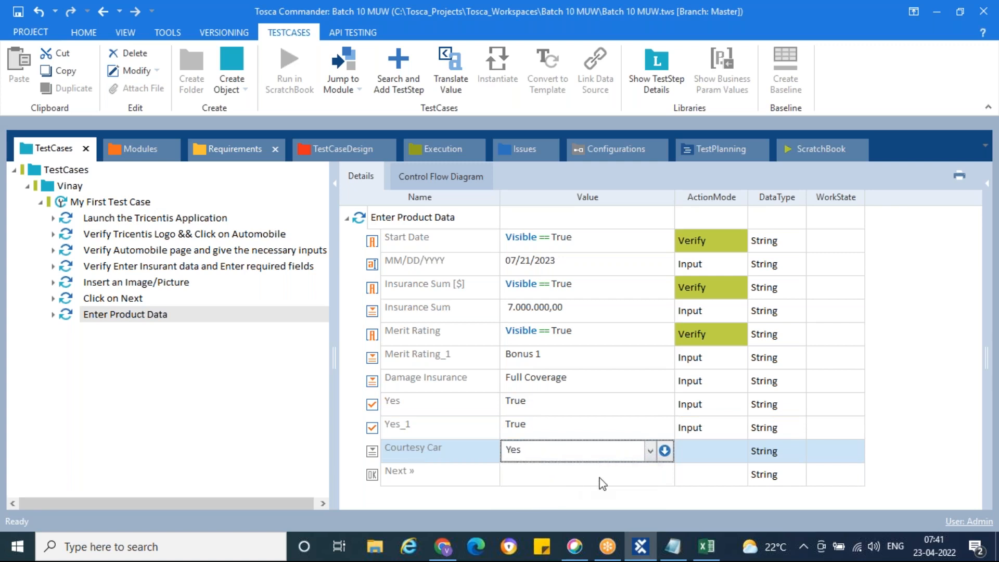
Set the Next button's value to {Click}.
{"action": "left_click", "coordinate": [616, 475]}
{"action": "left_click", "coordinate": [650, 474]}
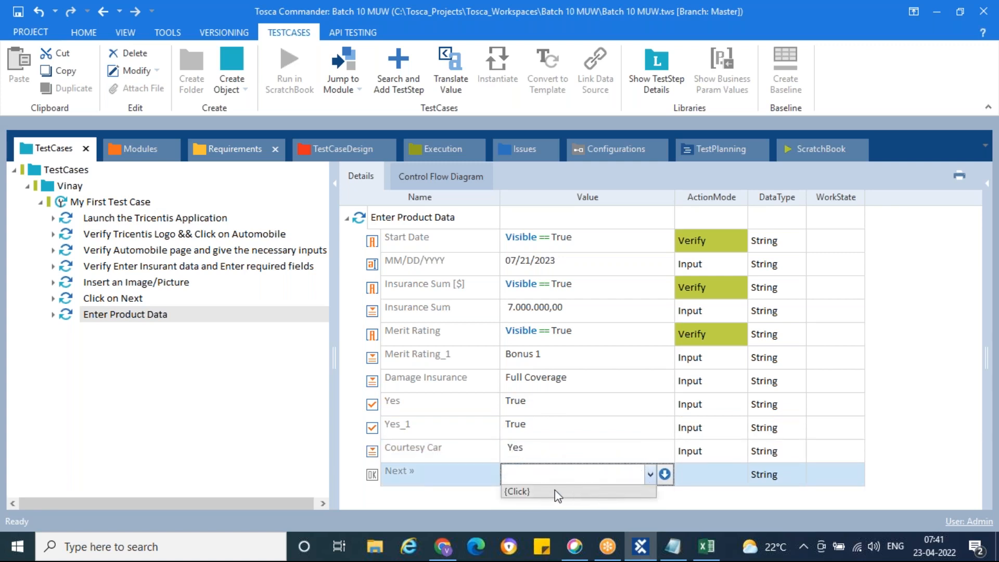
{"action": "left_click", "coordinate": [555, 489]}
{"action": "left_click", "coordinate": [578, 432]}
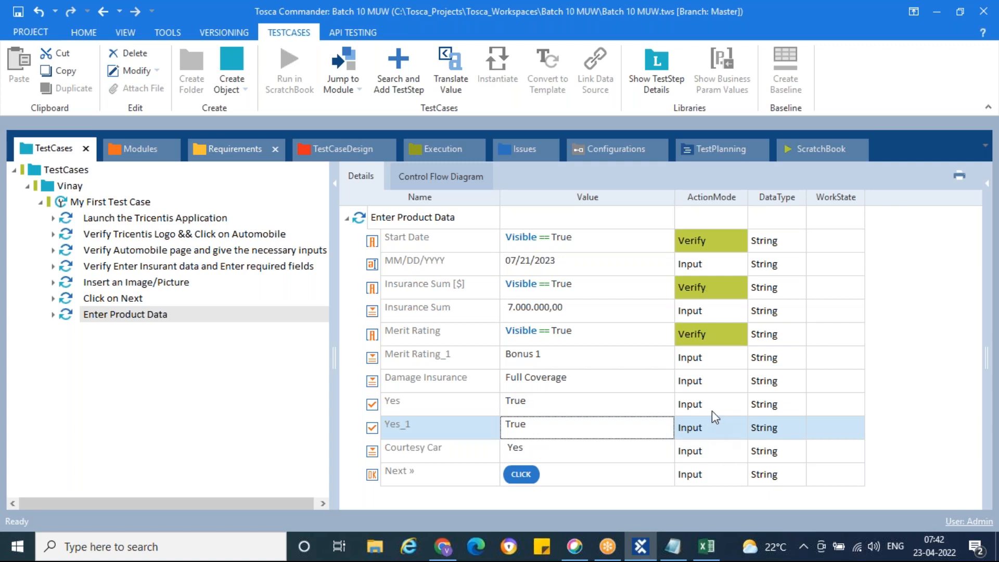
Run the Enter Product Data test case in ScratchBook and confirm Select Price Option loads.
{"action": "right_click", "coordinate": [67, 314]}
{"action": "left_click", "coordinate": [161, 395]}
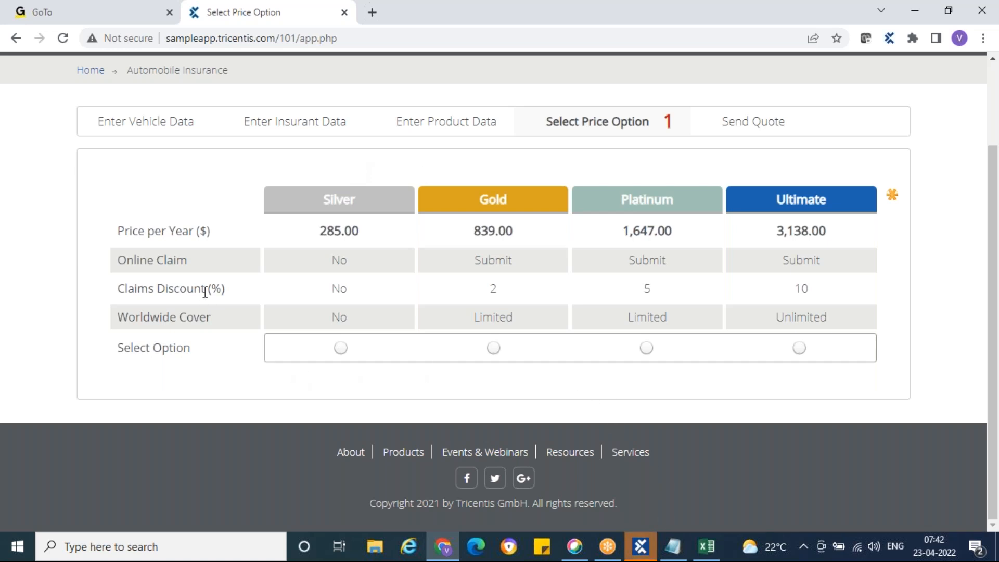
{"action": "scroll", "coordinate": [205, 292], "scroll_direction": "up", "scroll_amount": 1}
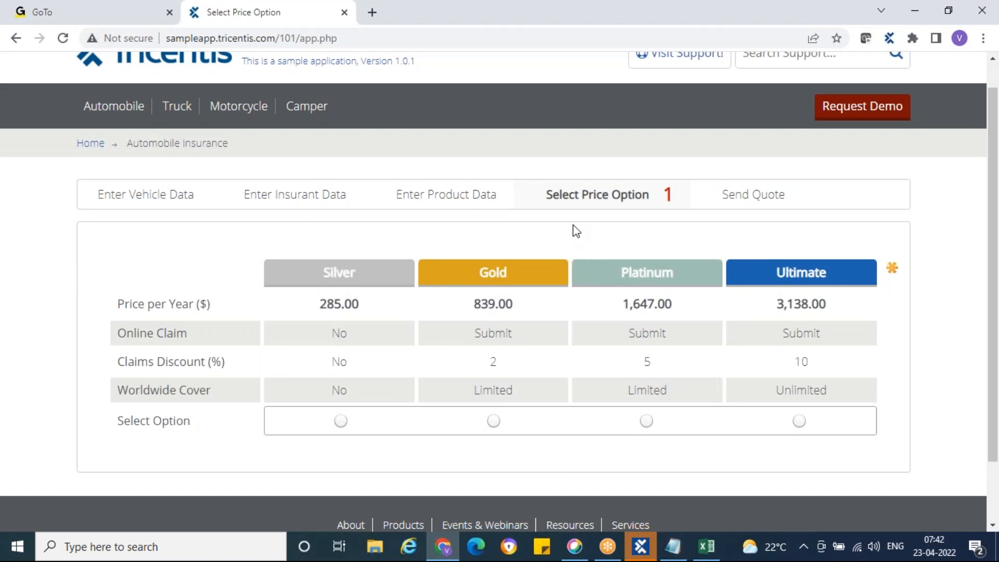
Review step 6's details and expected result in Excel, then compare with the browser.
{"action": "left_click", "coordinate": [706, 546]}
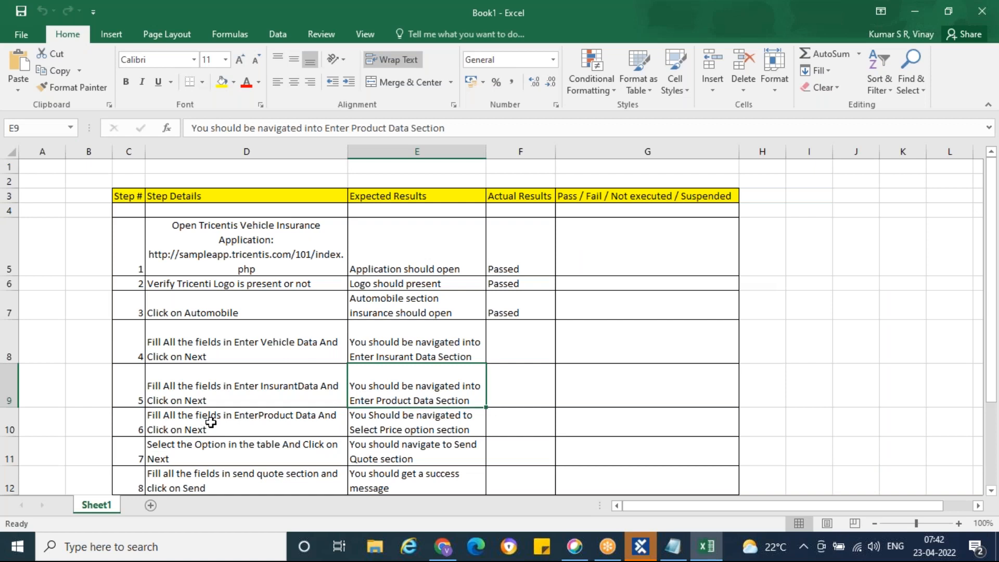
{"action": "left_click", "coordinate": [210, 422]}
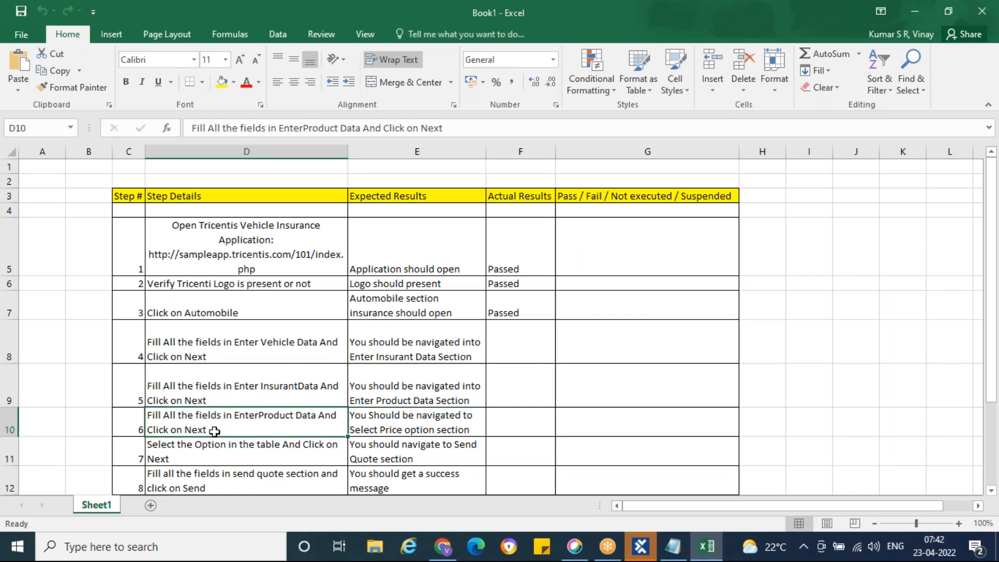
{"action": "left_click", "coordinate": [398, 424]}
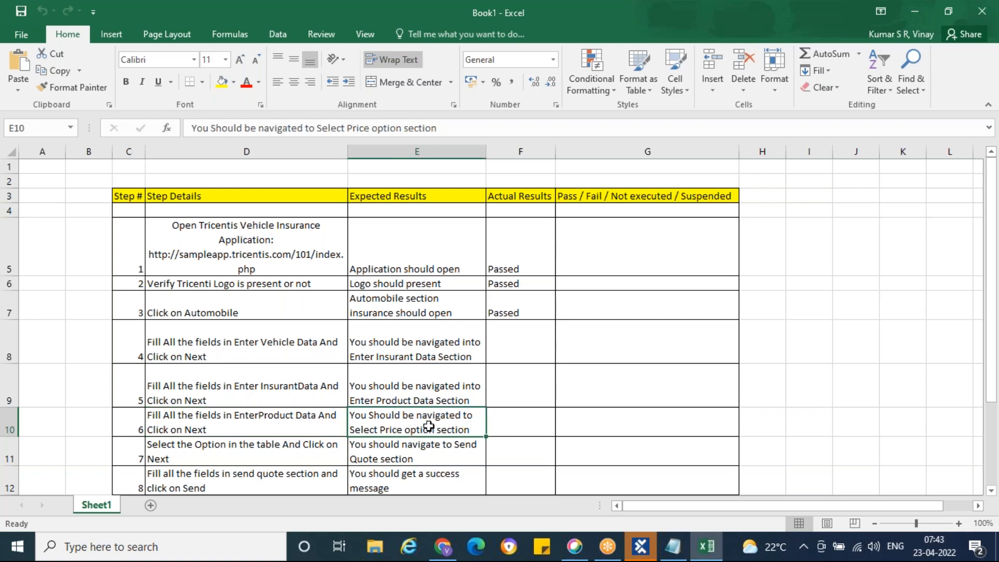
{"action": "left_click", "coordinate": [446, 553]}
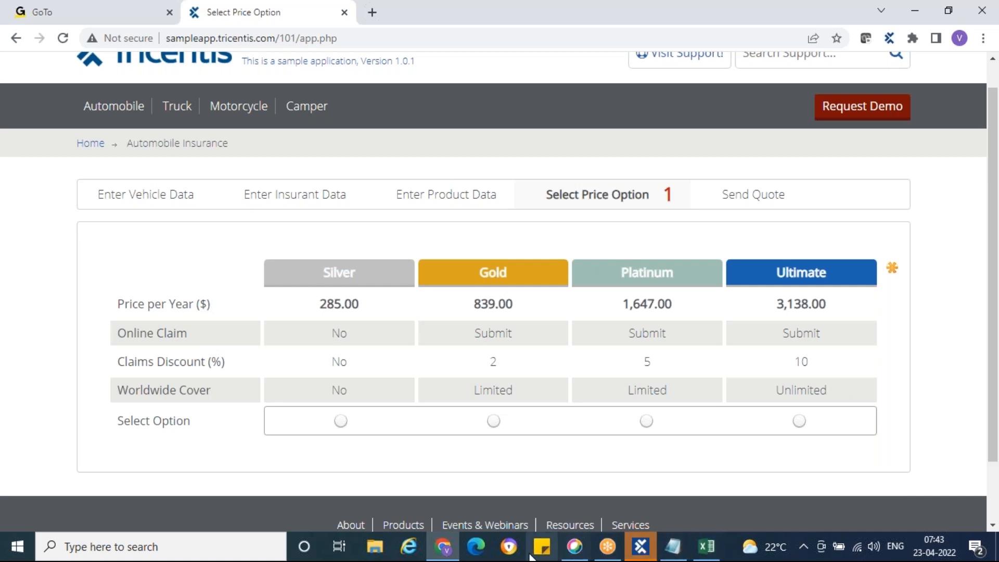
Review step 7 in row 11, select that row, and return to the price options page.
{"action": "left_click", "coordinate": [449, 548]}
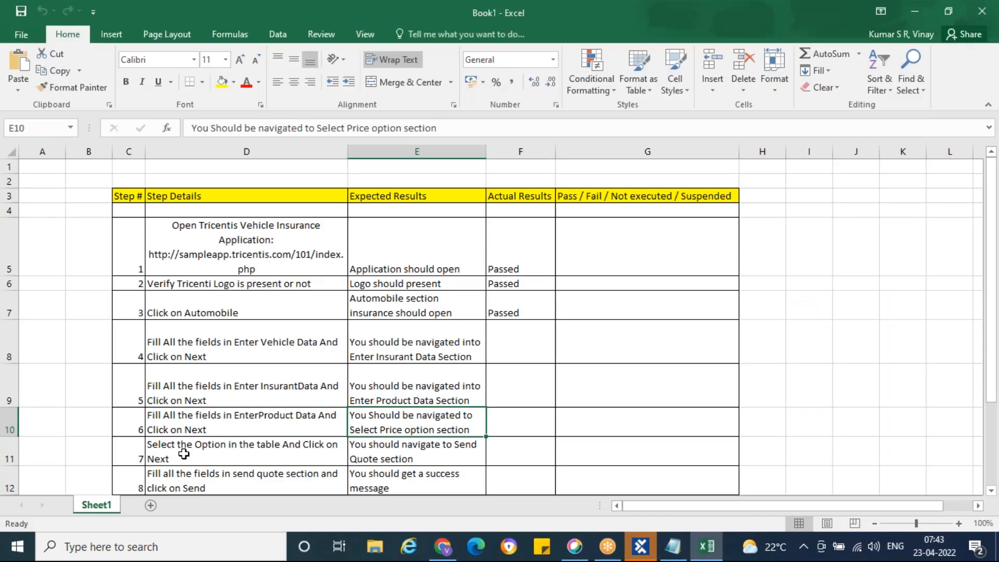
{"action": "left_click", "coordinate": [186, 453]}
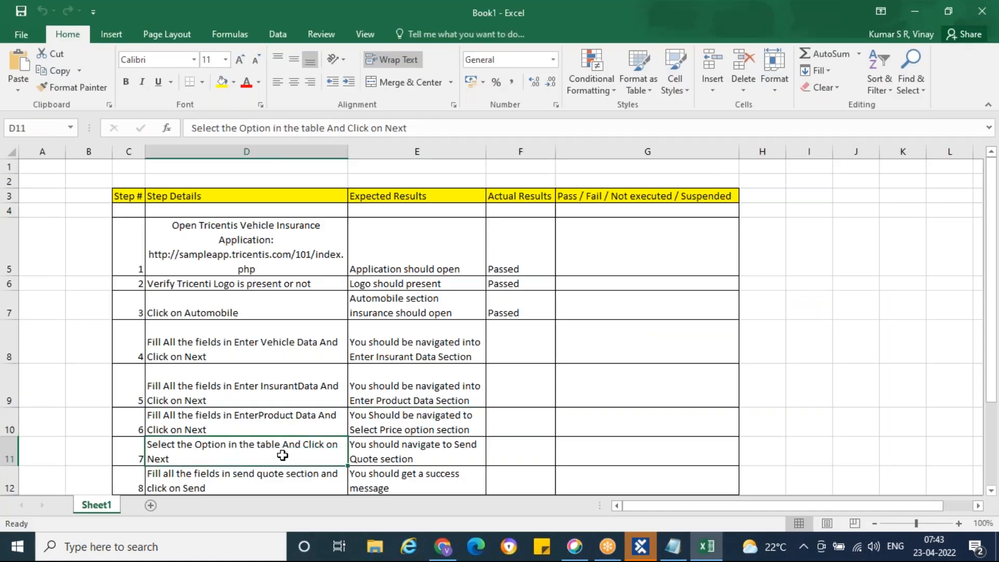
{"action": "left_click", "coordinate": [9, 451]}
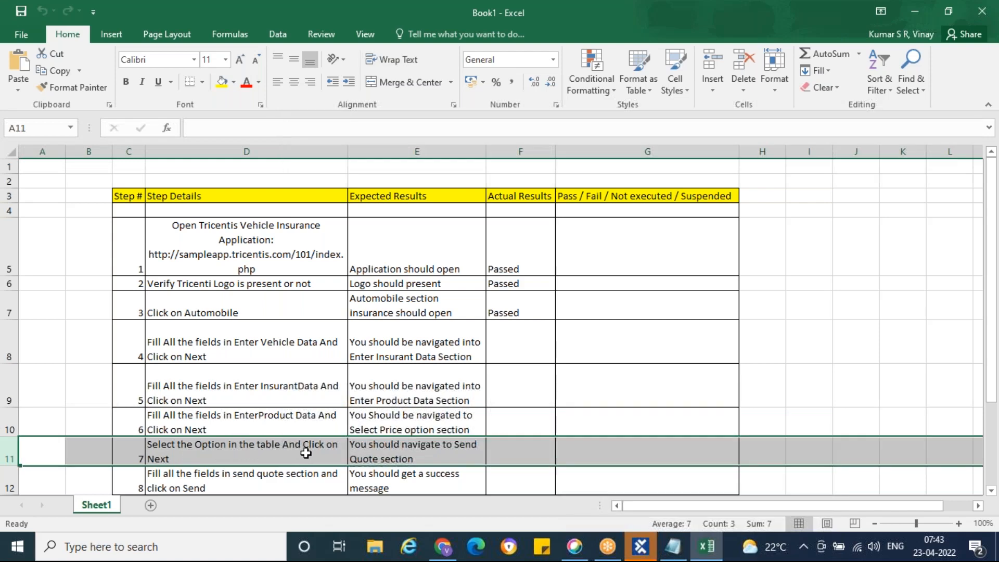
{"action": "left_click", "coordinate": [443, 546]}
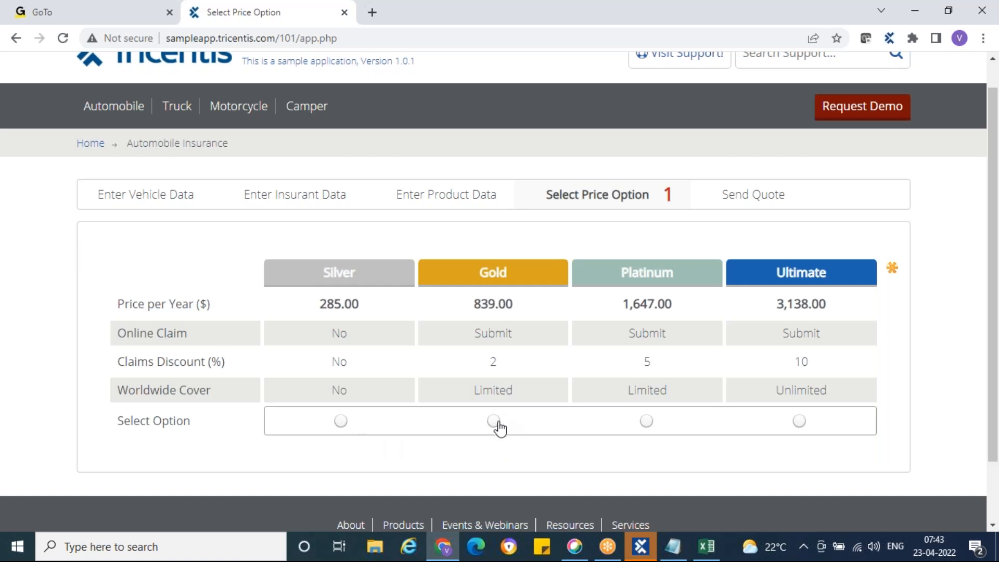
Choose the Platinum option in the sample app's price table and check the page.
{"action": "left_click", "coordinate": [646, 421]}
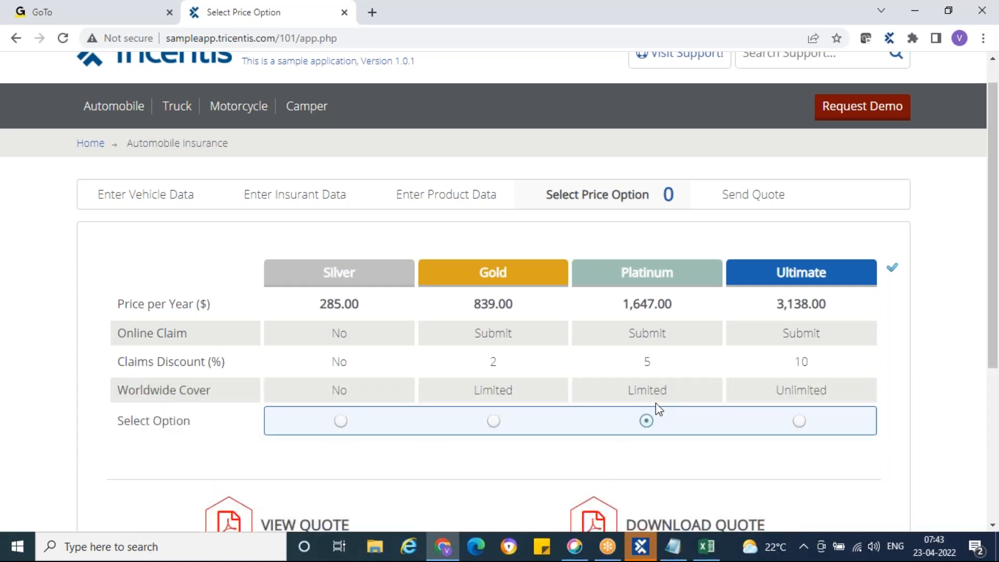
{"action": "scroll", "coordinate": [647, 427], "scroll_direction": "down", "scroll_amount": 3}
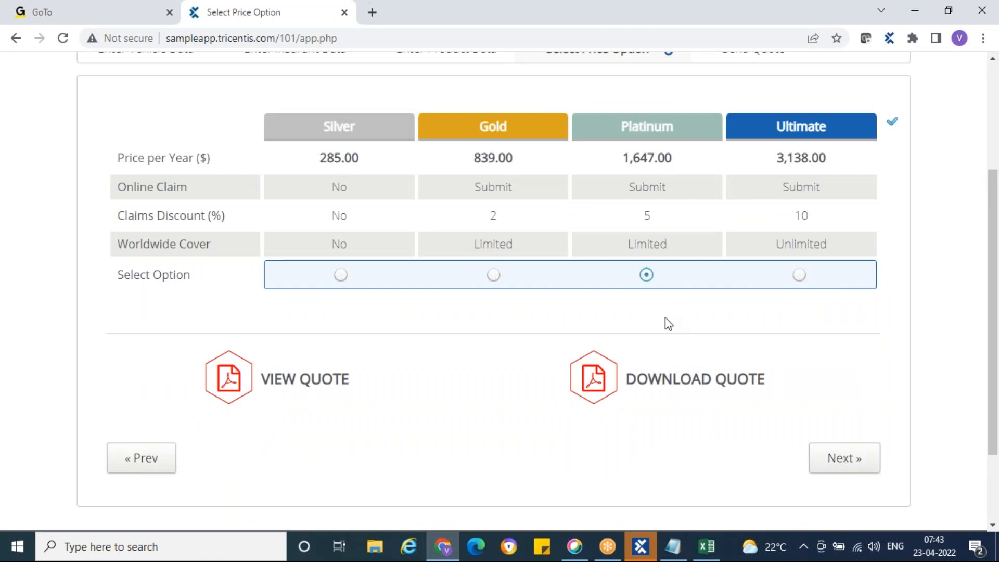
{"action": "scroll", "coordinate": [664, 323], "scroll_direction": "up", "scroll_amount": 2}
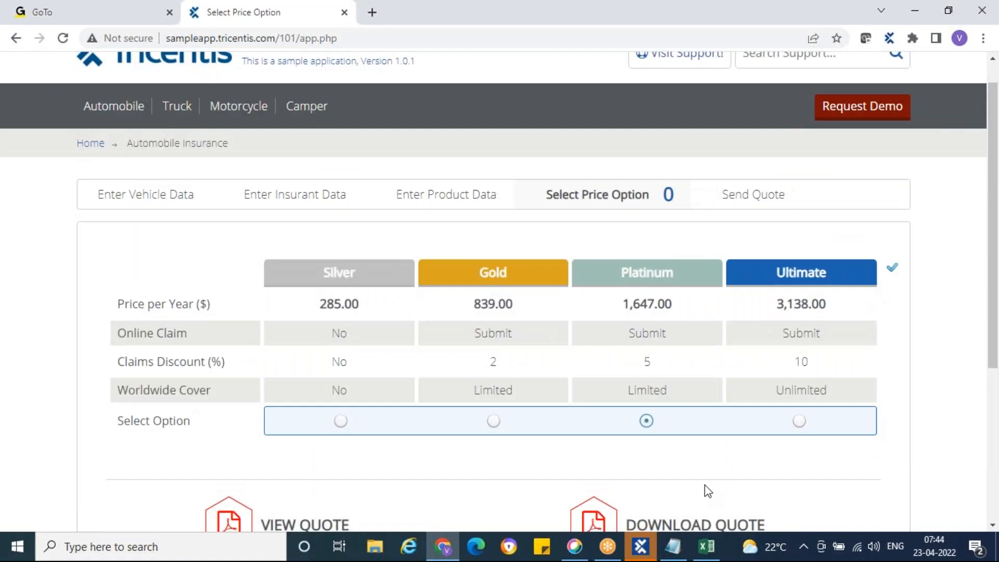
In Tosca's Modules view, start an XScan application scan into User Defined Modules.
{"action": "left_click", "coordinate": [641, 547]}
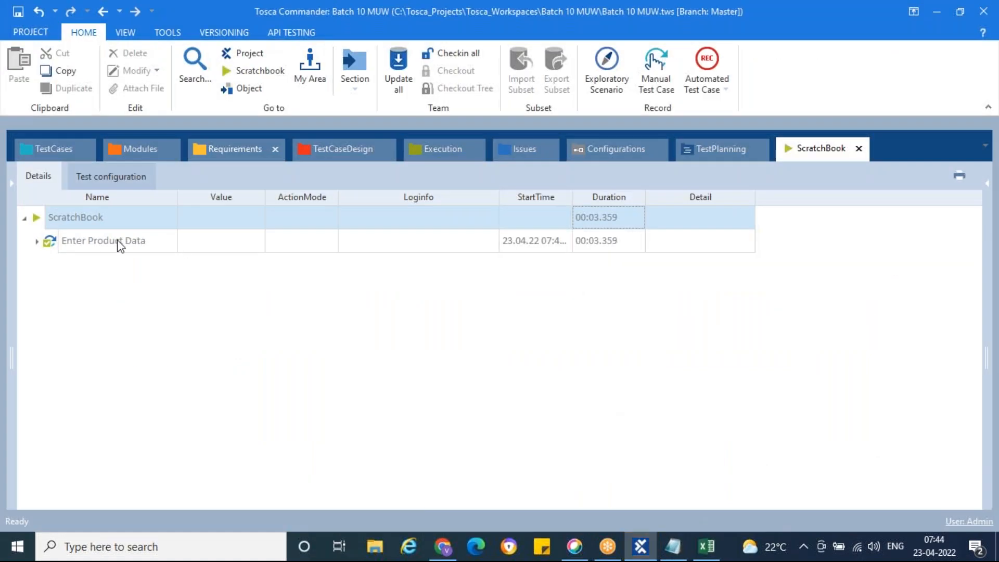
{"action": "left_click", "coordinate": [57, 150]}
{"action": "left_click", "coordinate": [131, 151]}
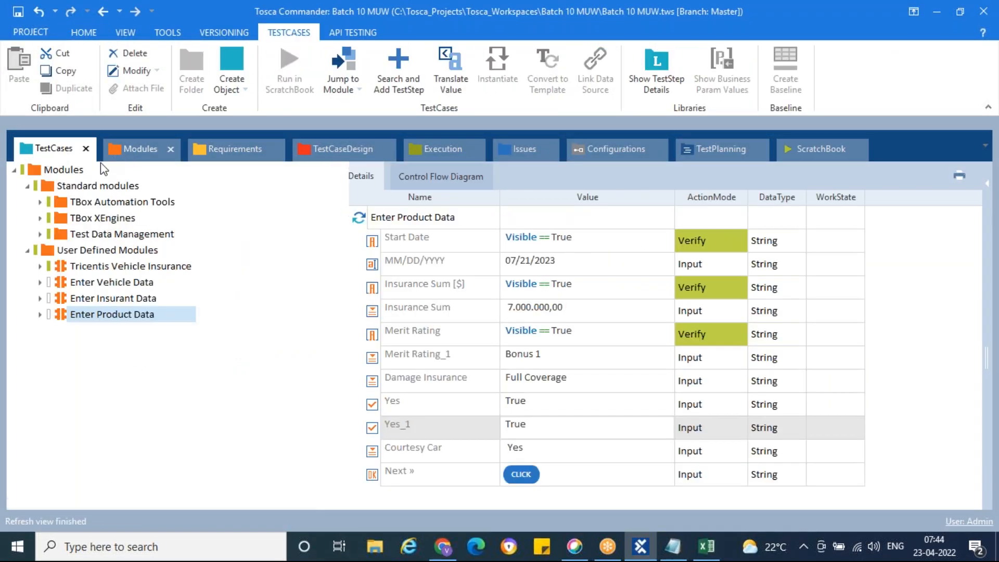
{"action": "left_click", "coordinate": [47, 252]}
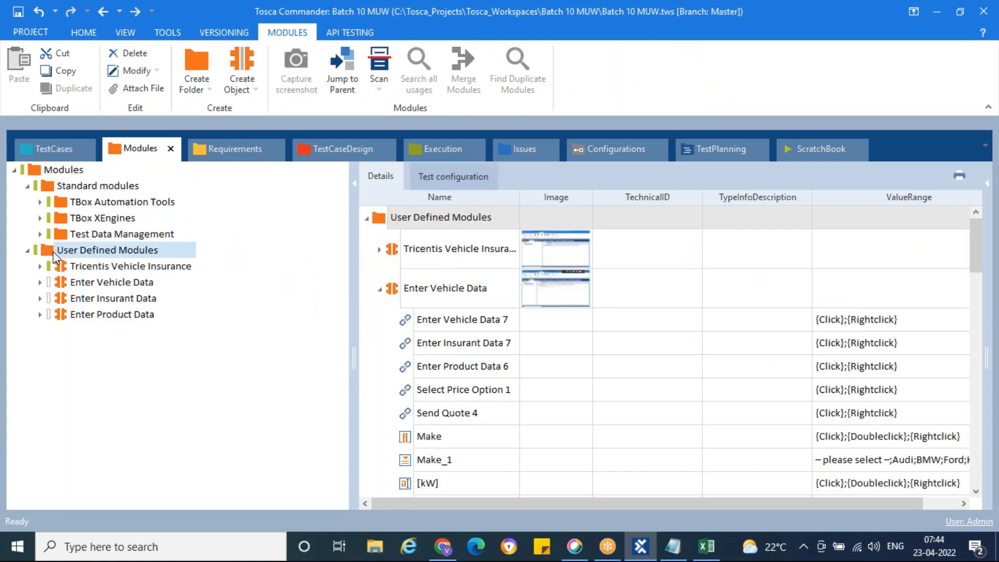
{"action": "right_click", "coordinate": [47, 252]}
{"action": "mouse_move", "coordinate": [276, 305]}
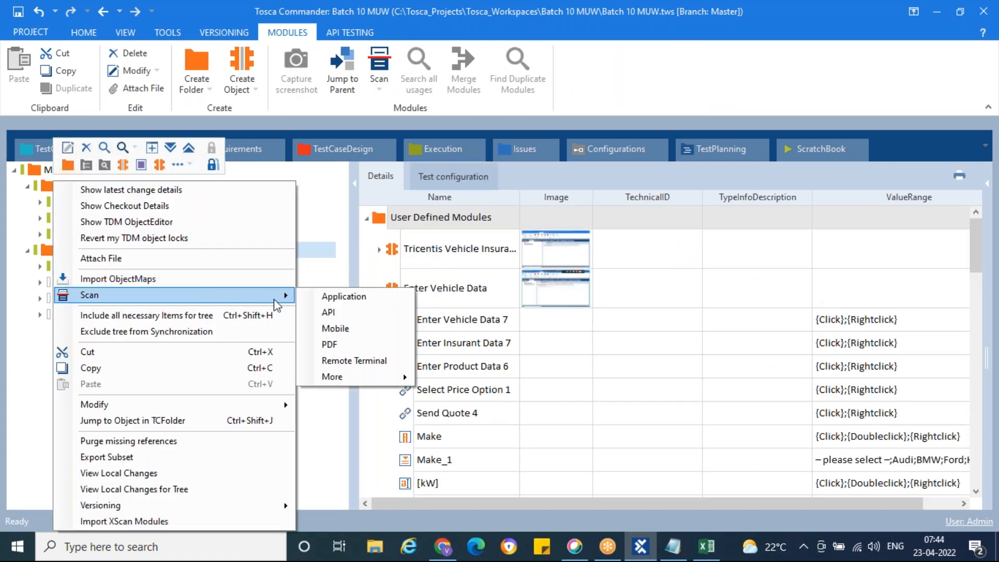
{"action": "left_click", "coordinate": [338, 296]}
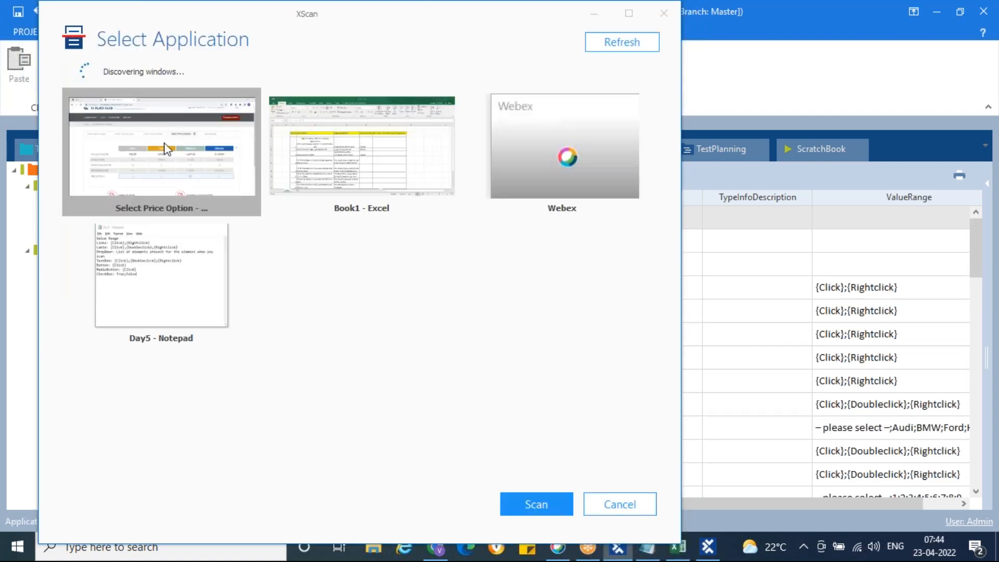
Scan the Select Price Option browser page with XScan and move the scanner window aside.
{"action": "right_click", "coordinate": [177, 177]}
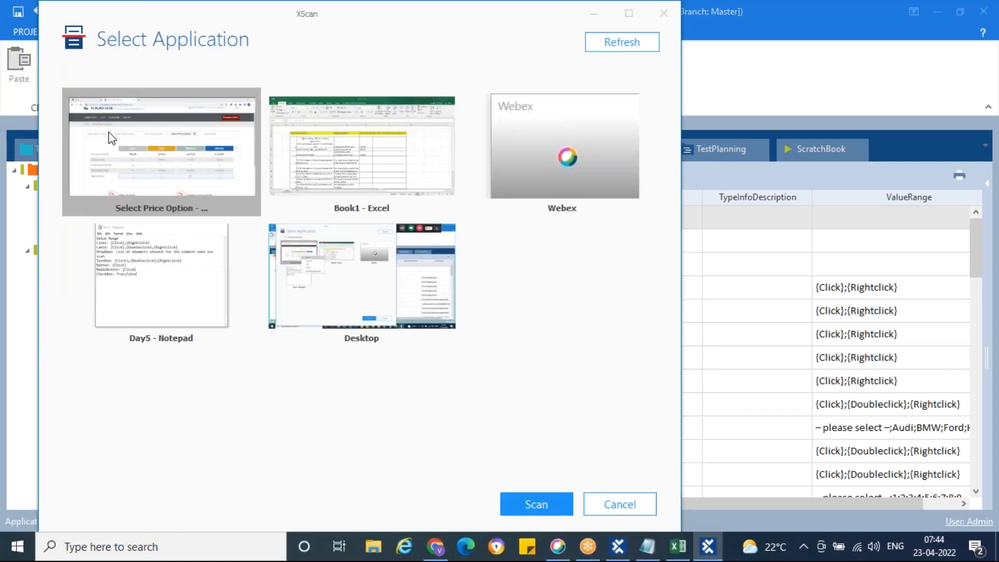
{"action": "double_click", "coordinate": [121, 149]}
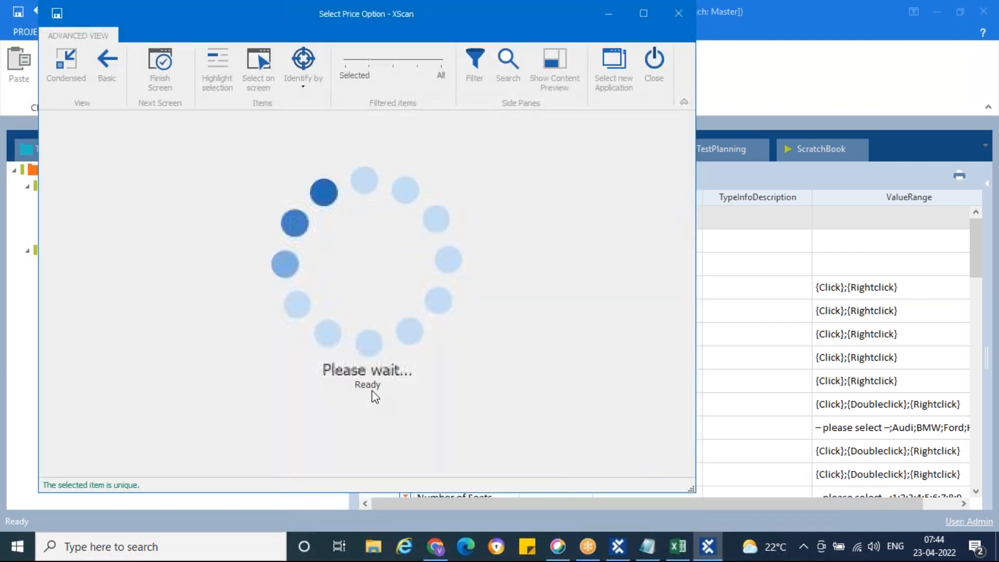
{"action": "left_click_drag", "start_coordinate": [155, 18], "coordinate": [442, 18]}
{"action": "left_click", "coordinate": [435, 547]}
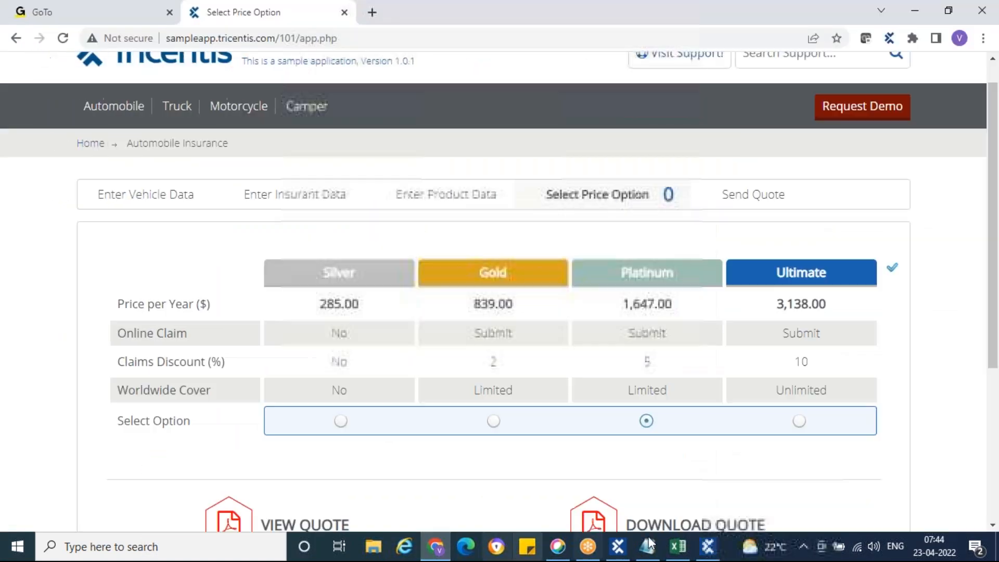
{"action": "left_click", "coordinate": [707, 549]}
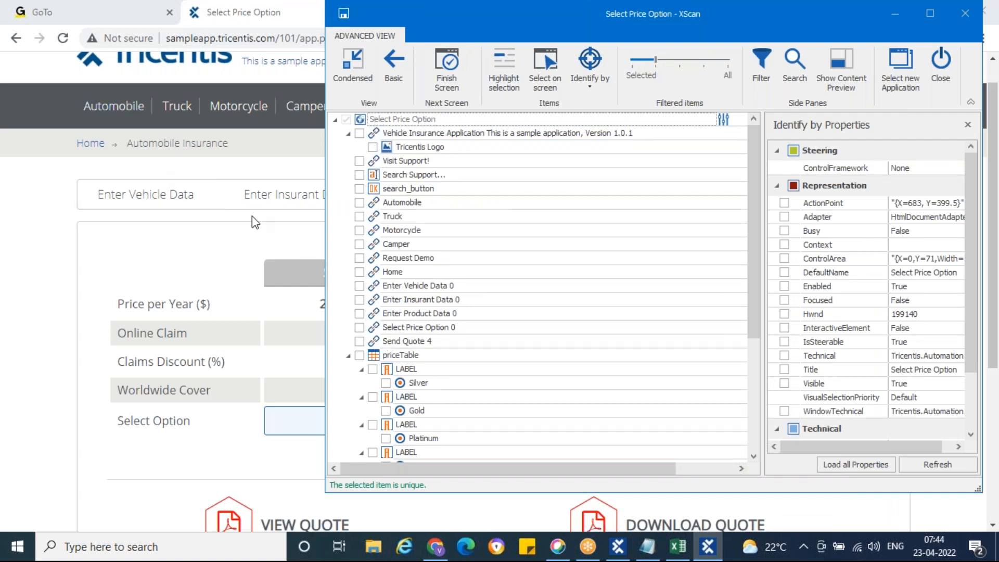
Highlight priceTable and its Silver, Gold, Platinum and Ultimate elements on the web page.
{"action": "left_click", "coordinate": [375, 356]}
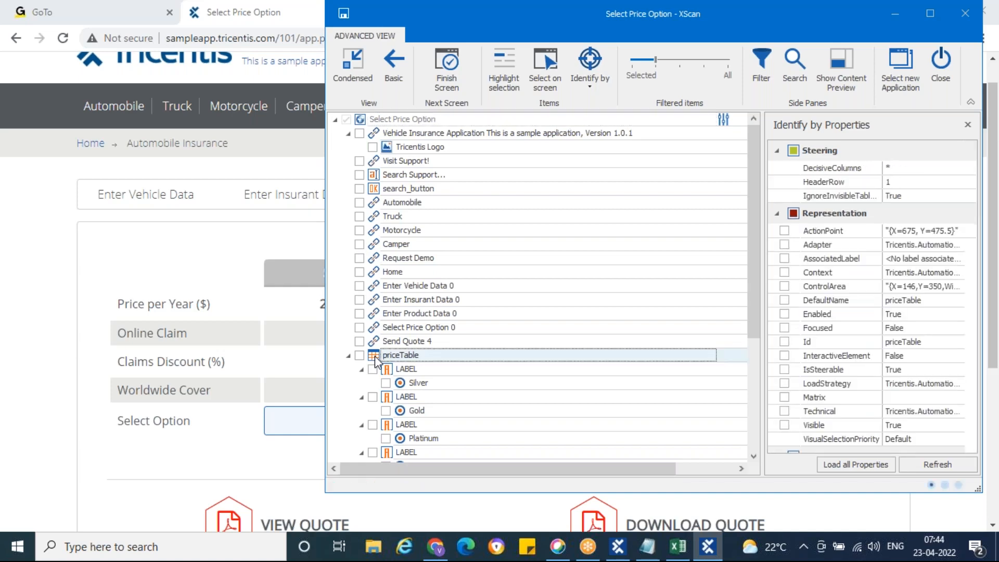
{"action": "left_click", "coordinate": [510, 72]}
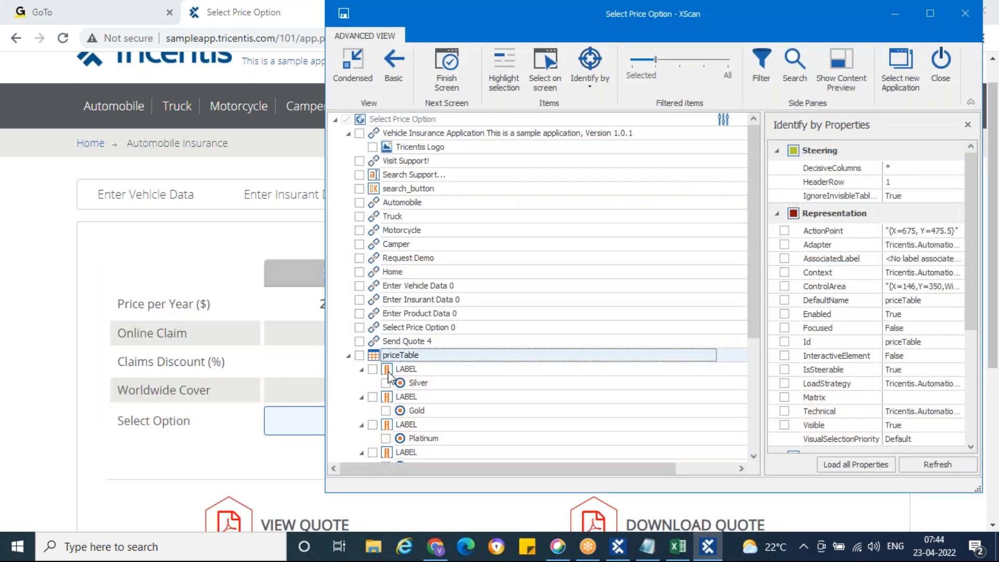
{"action": "left_click", "coordinate": [395, 369]}
{"action": "left_click", "coordinate": [504, 77]}
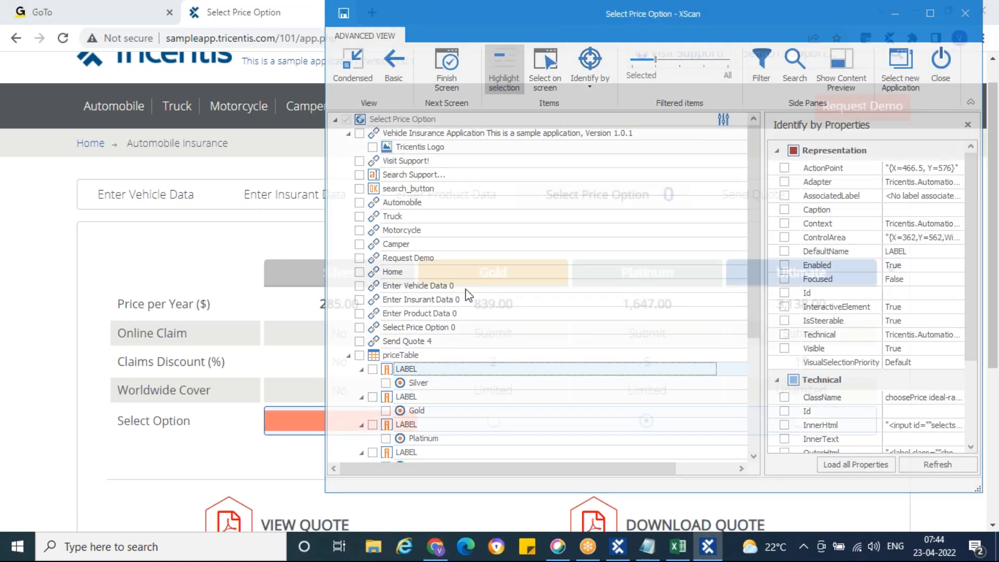
{"action": "left_click", "coordinate": [400, 384]}
{"action": "left_click", "coordinate": [402, 411]}
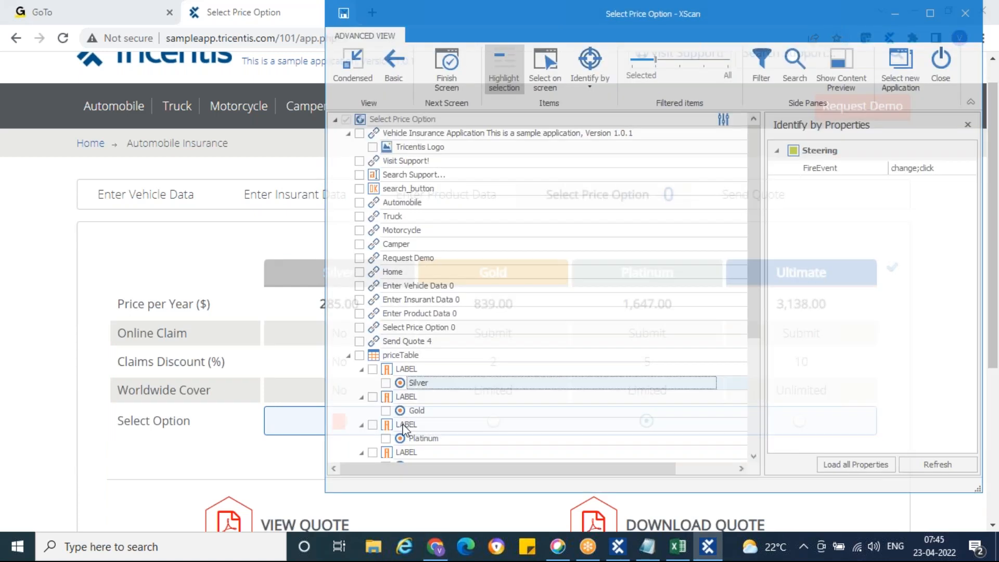
{"action": "left_click", "coordinate": [401, 438]}
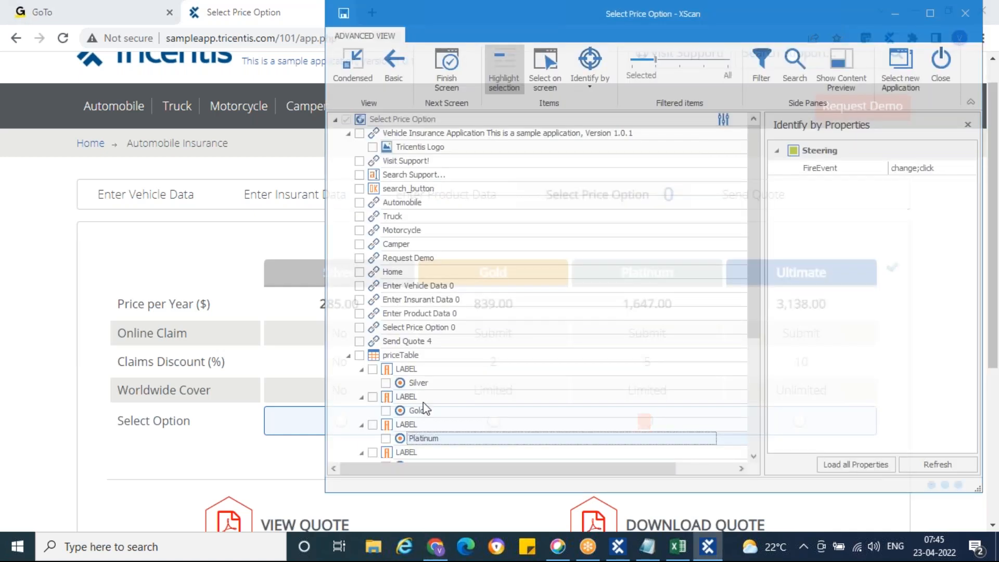
{"action": "scroll", "coordinate": [427, 405], "scroll_direction": "down", "scroll_amount": 1}
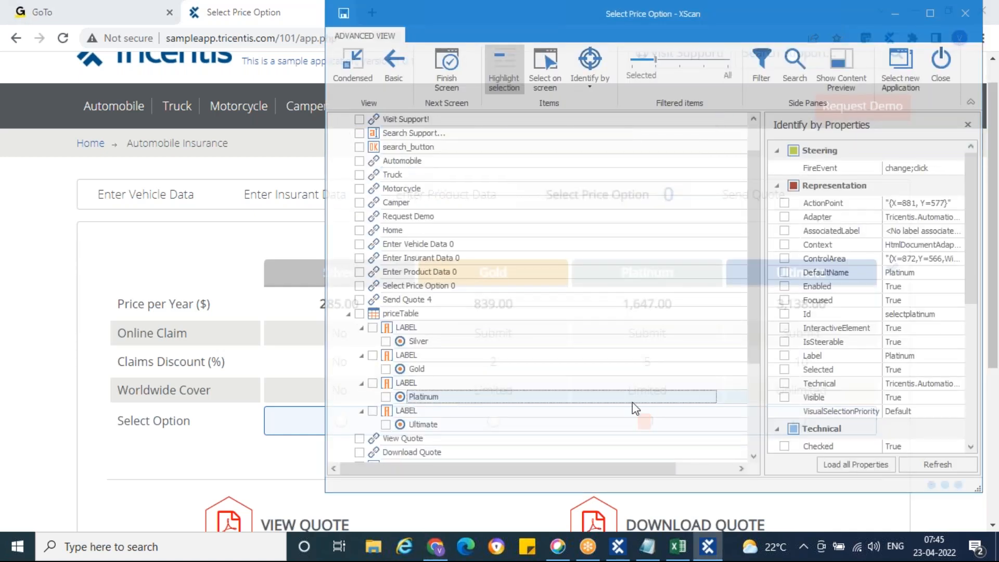
{"action": "left_click", "coordinate": [400, 425]}
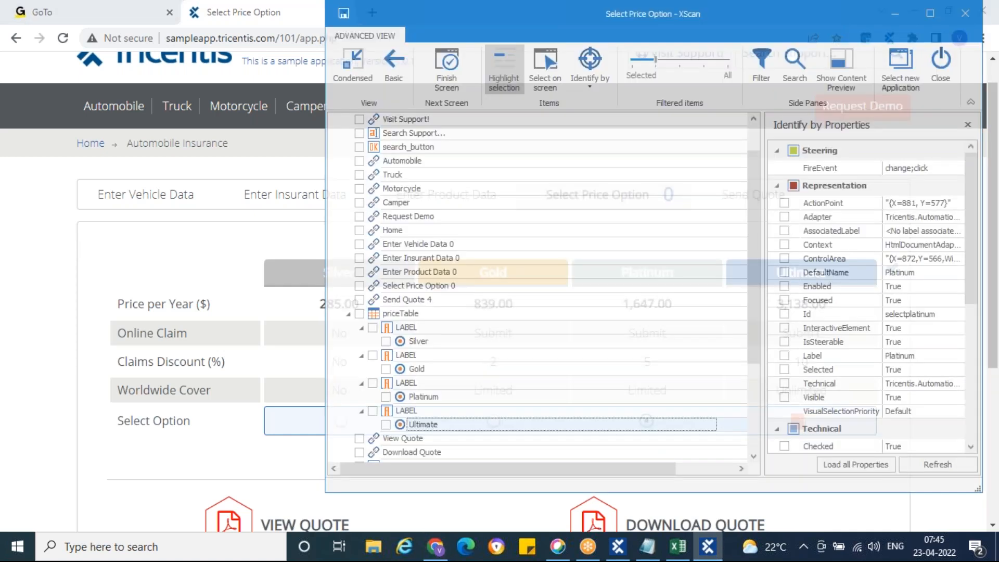
{"action": "left_click", "coordinate": [500, 61]}
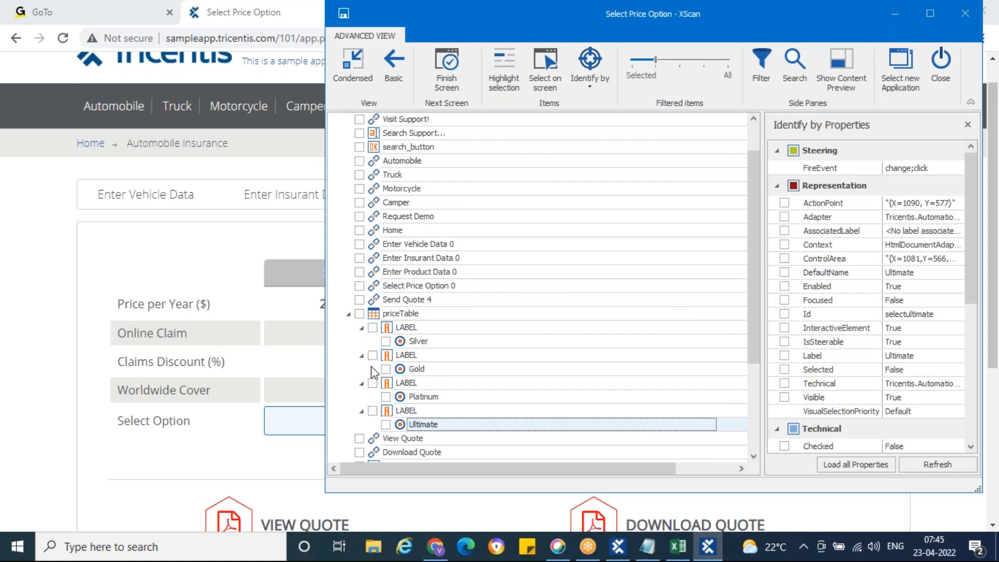
Include priceTable with Silver, Gold, Platinum and Ultimate in the module and save it.
{"action": "left_click", "coordinate": [375, 317]}
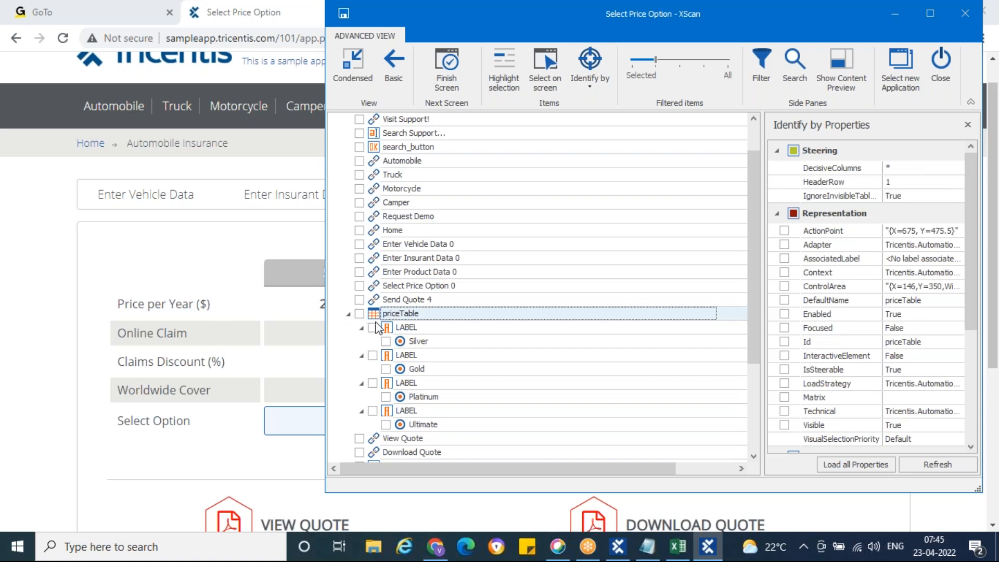
{"action": "left_click", "coordinate": [359, 314]}
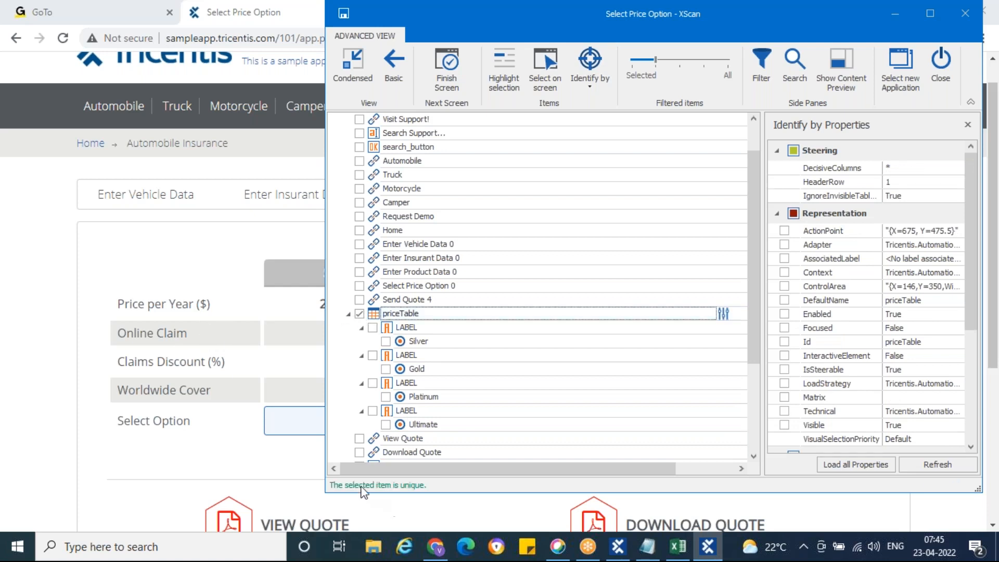
{"action": "left_click_drag", "start_coordinate": [473, 29], "coordinate": [315, 32]}
{"action": "scroll", "coordinate": [720, 357], "scroll_direction": "down", "scroll_amount": 3}
{"action": "scroll", "coordinate": [719, 357], "scroll_direction": "down", "scroll_amount": 2}
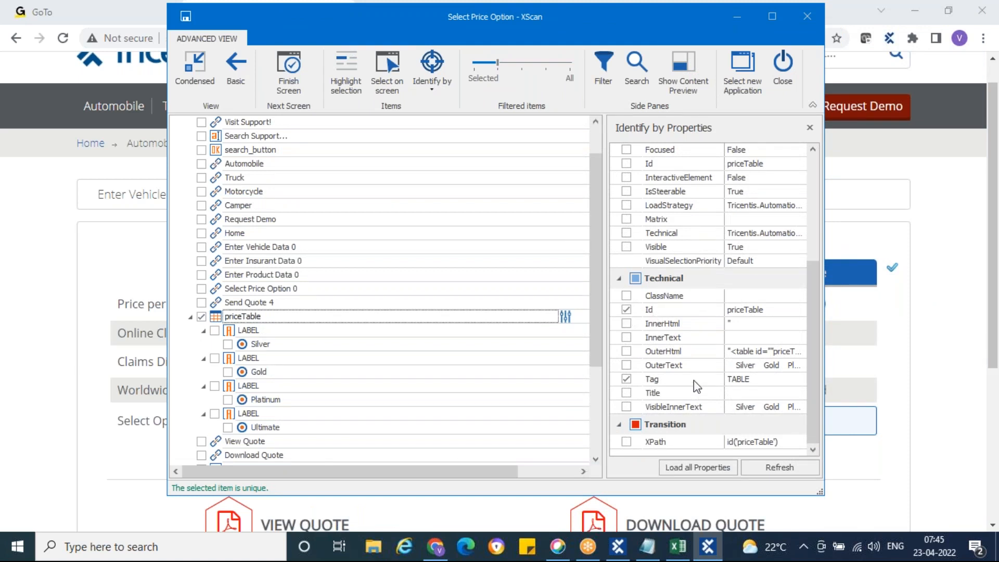
{"action": "scroll", "coordinate": [695, 381], "scroll_direction": "up", "scroll_amount": 4}
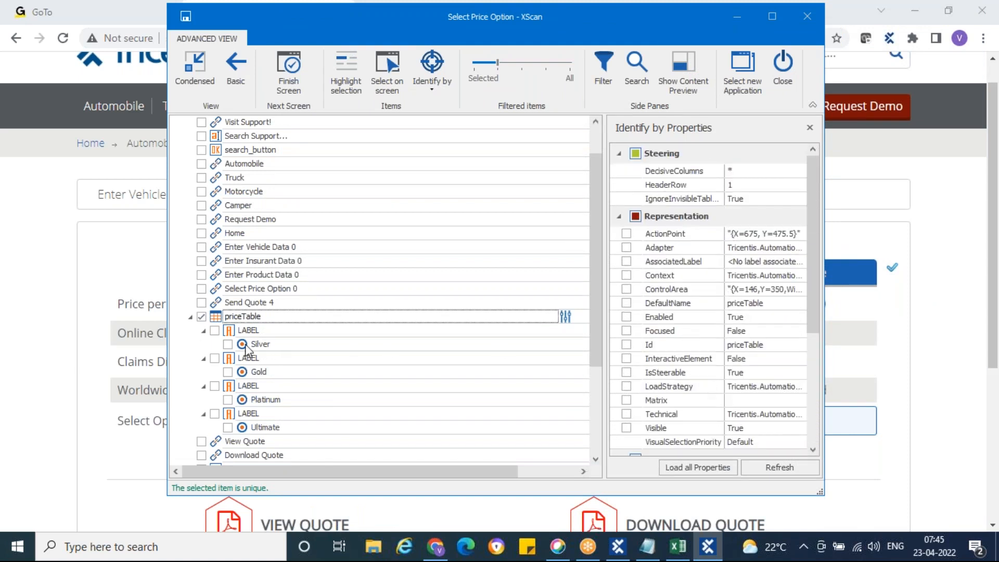
{"action": "left_click", "coordinate": [228, 345]}
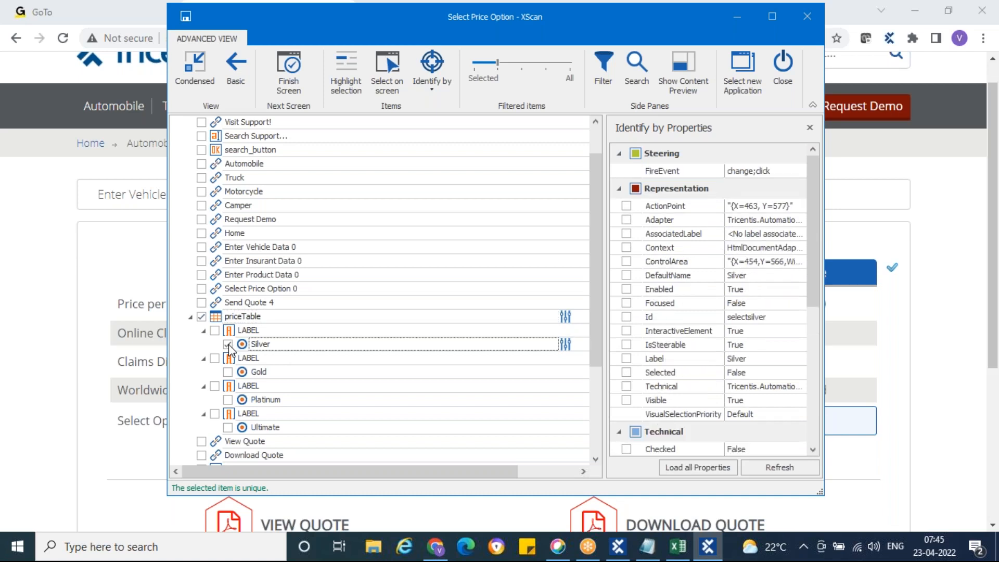
{"action": "left_click", "coordinate": [228, 373]}
{"action": "left_click", "coordinate": [228, 401]}
{"action": "left_click", "coordinate": [230, 428]}
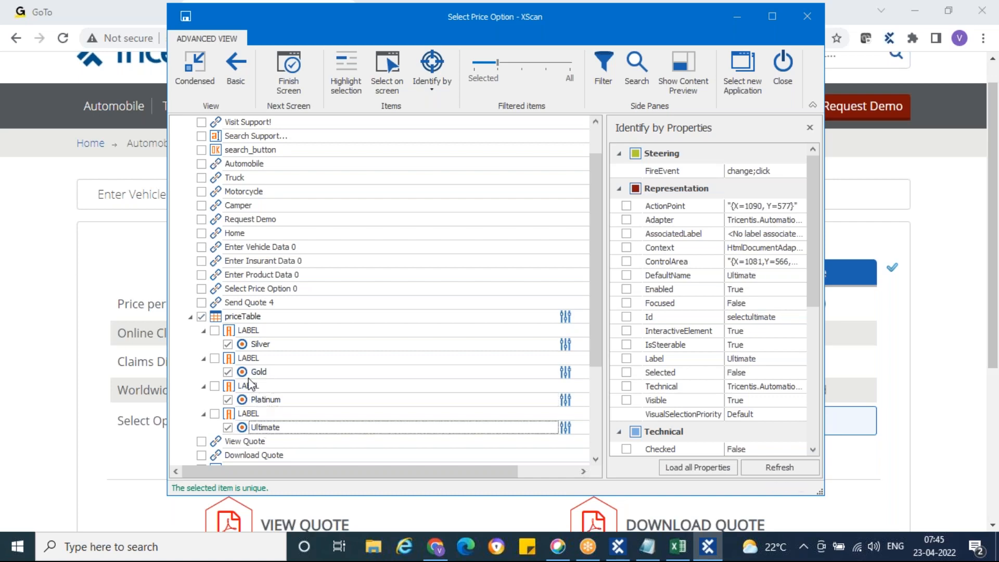
{"action": "left_click", "coordinate": [185, 16]}
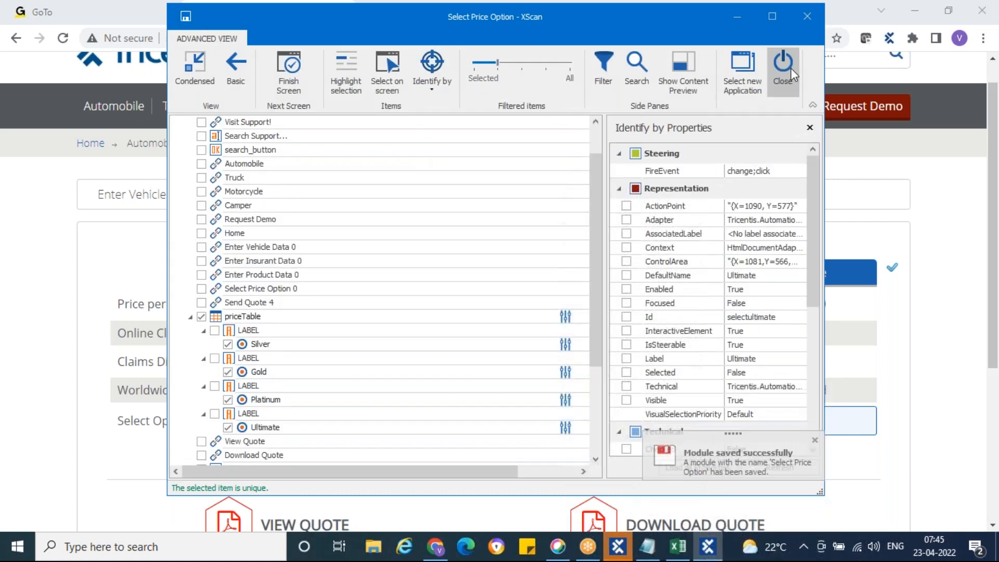
Close XScan and review the Select Price Option page, Platinum chosen at 1,647.00.
{"action": "left_click", "coordinate": [784, 65]}
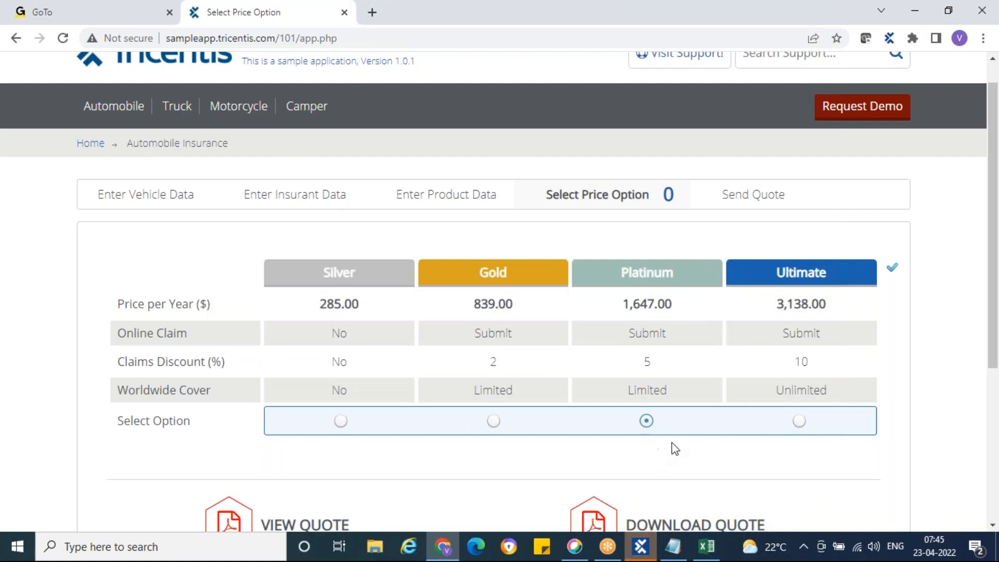
{"action": "scroll", "coordinate": [674, 448], "scroll_direction": "down", "scroll_amount": 4}
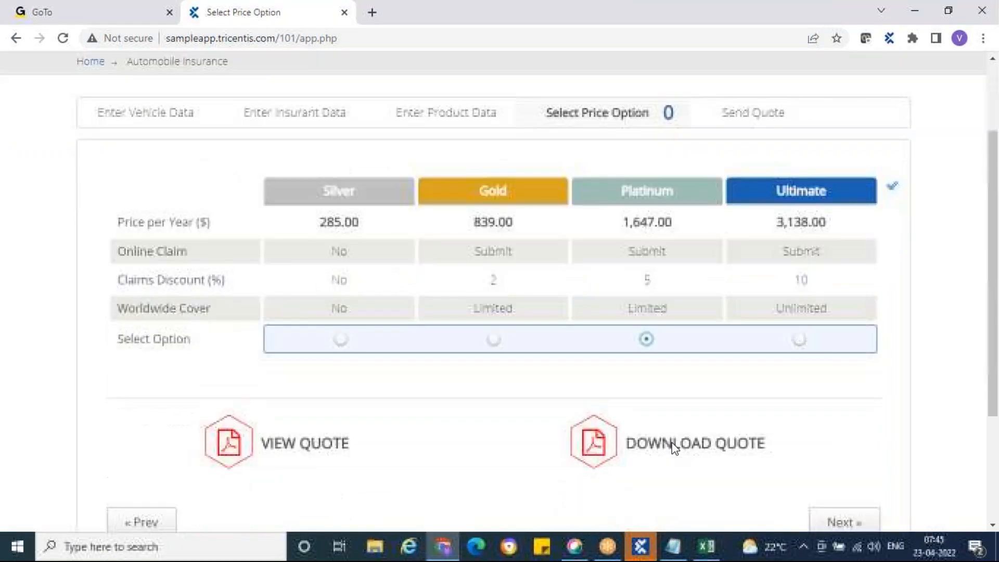
{"action": "scroll", "coordinate": [674, 449], "scroll_direction": "up", "scroll_amount": 1}
{"action": "scroll", "coordinate": [671, 446], "scroll_direction": "up", "scroll_amount": 1}
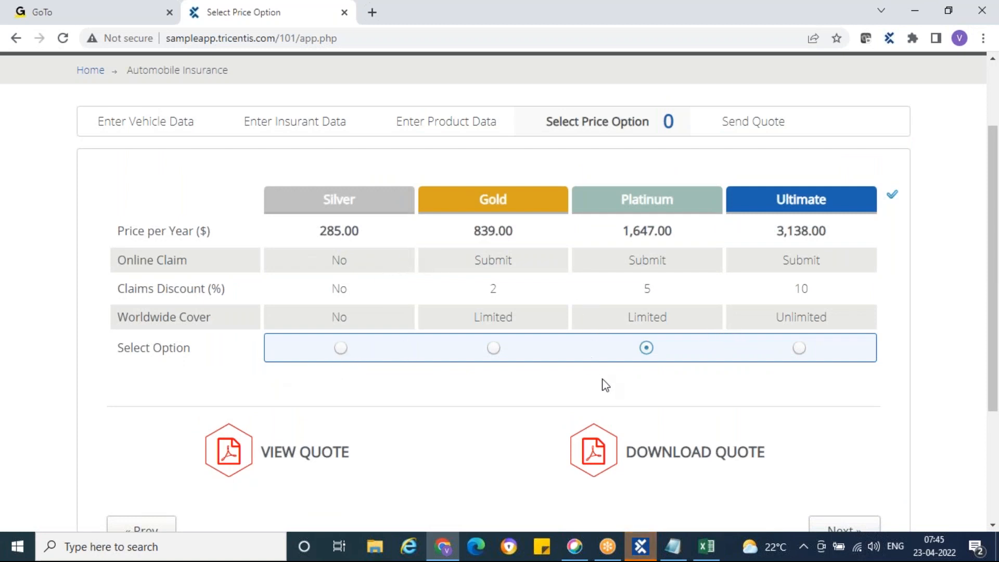
{"action": "scroll", "coordinate": [602, 383], "scroll_direction": "down", "scroll_amount": 2}
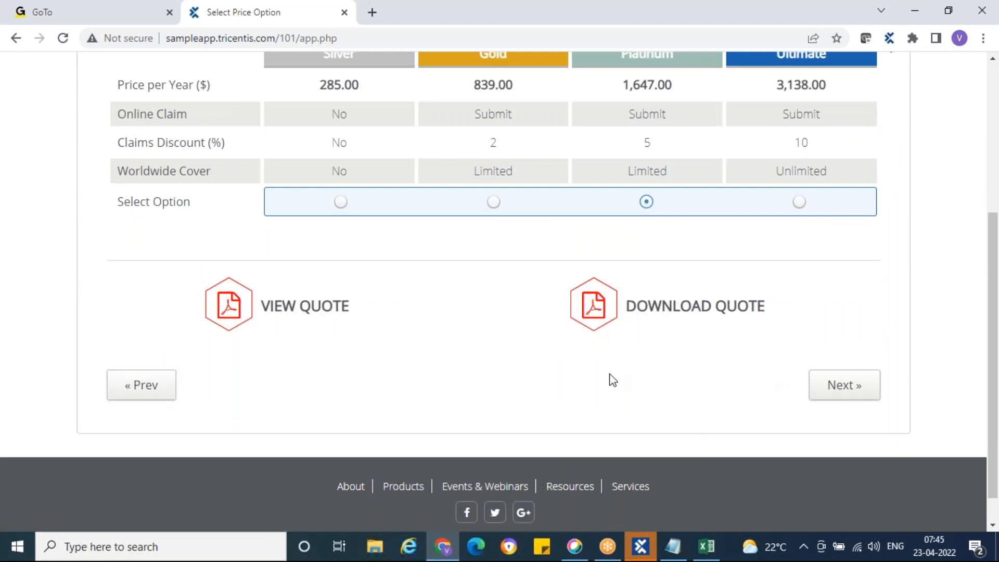
{"action": "left_click", "coordinate": [642, 547]}
Review the module's priceTable row, column and price options, then collapse Standard modules.
{"action": "left_click", "coordinate": [92, 332]}
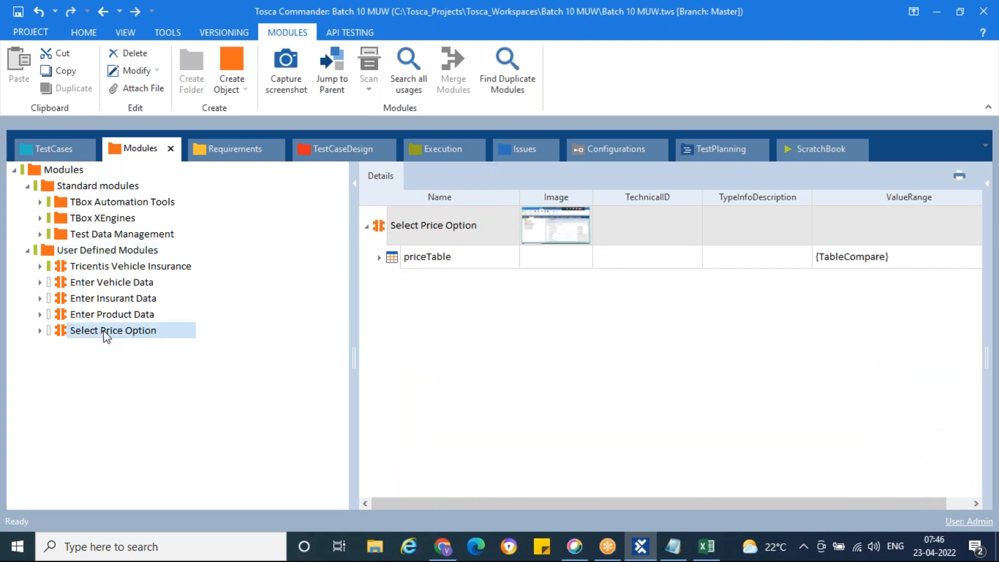
{"action": "left_click", "coordinate": [382, 258]}
{"action": "left_click", "coordinate": [381, 258]}
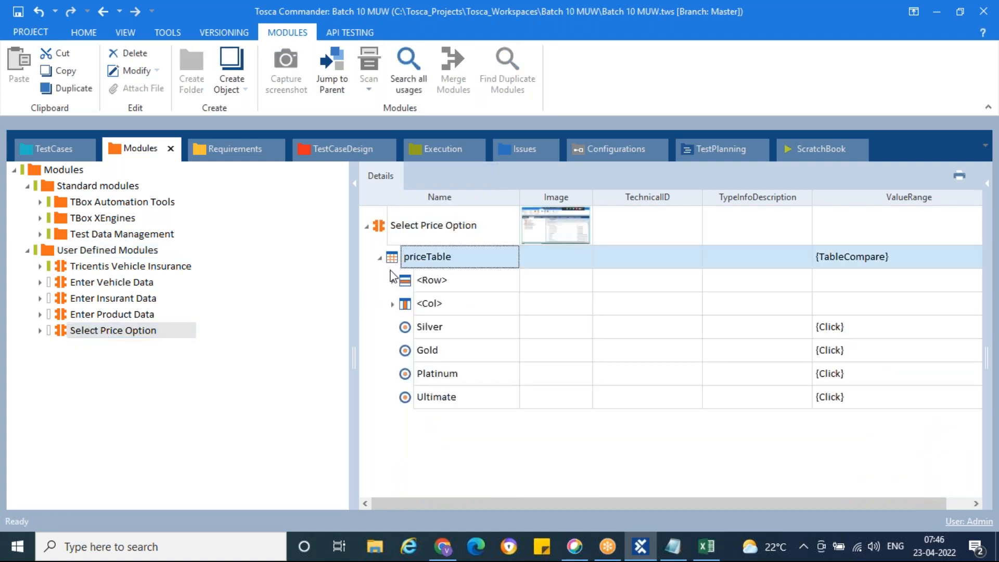
{"action": "left_click", "coordinate": [409, 285]}
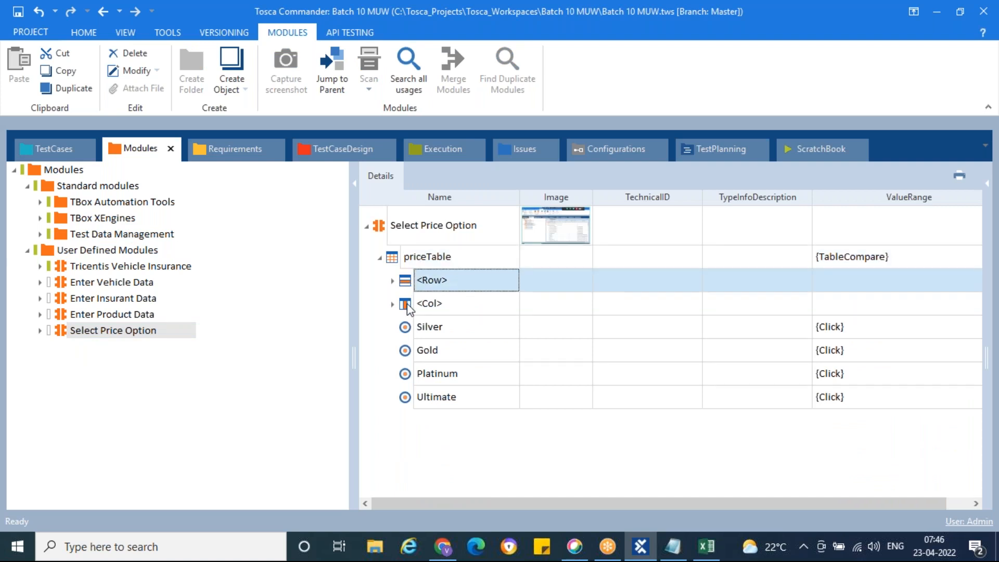
{"action": "left_click", "coordinate": [409, 308]}
{"action": "left_click", "coordinate": [406, 330]}
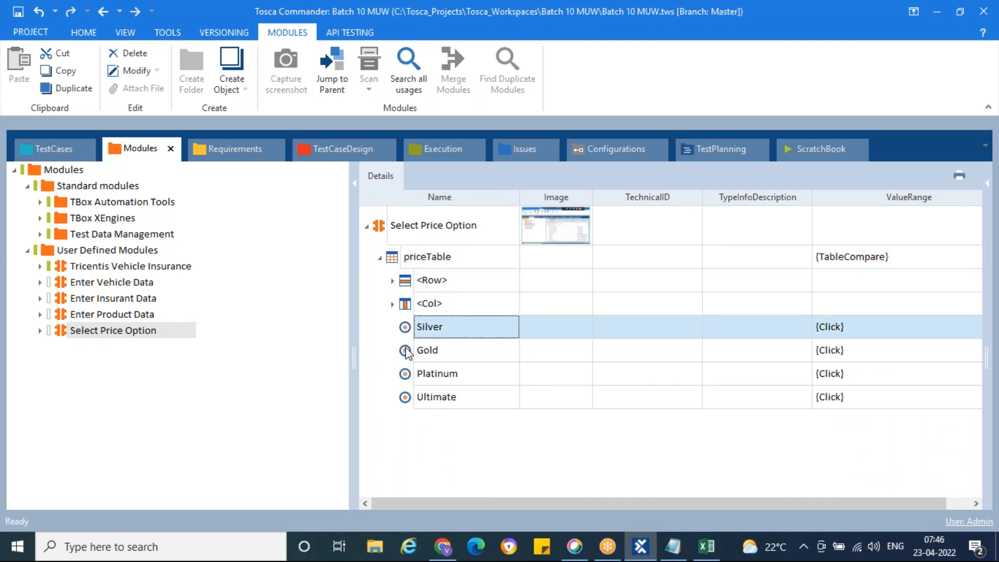
{"action": "left_click", "coordinate": [407, 353]}
{"action": "left_click", "coordinate": [406, 375]}
{"action": "left_click", "coordinate": [407, 399]}
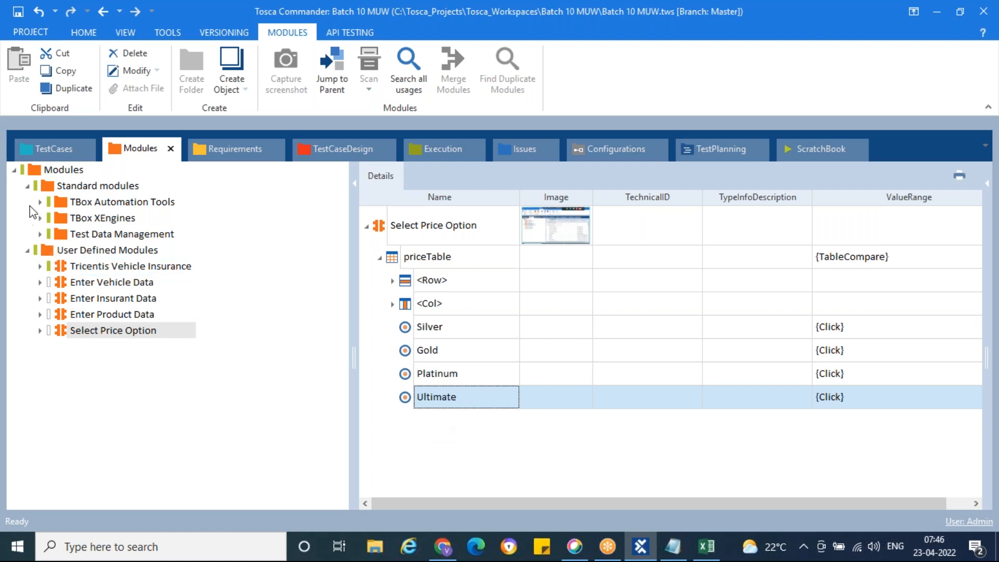
{"action": "left_click", "coordinate": [28, 187]}
{"action": "left_click", "coordinate": [49, 204]}
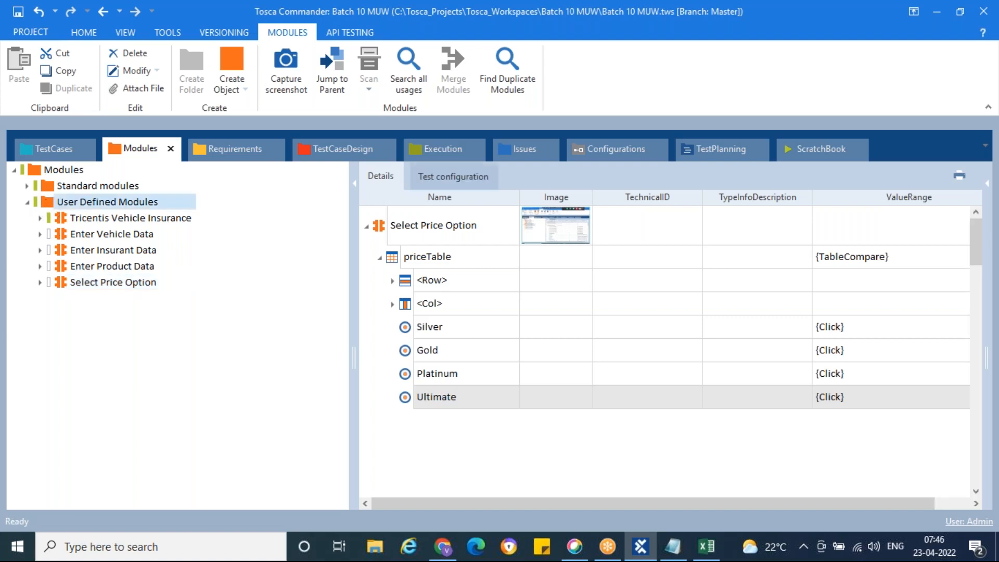
Start a rescan of the Select Price Option module from its context menu.
{"action": "right_click", "coordinate": [49, 205]}
{"action": "mouse_move", "coordinate": [259, 295]}
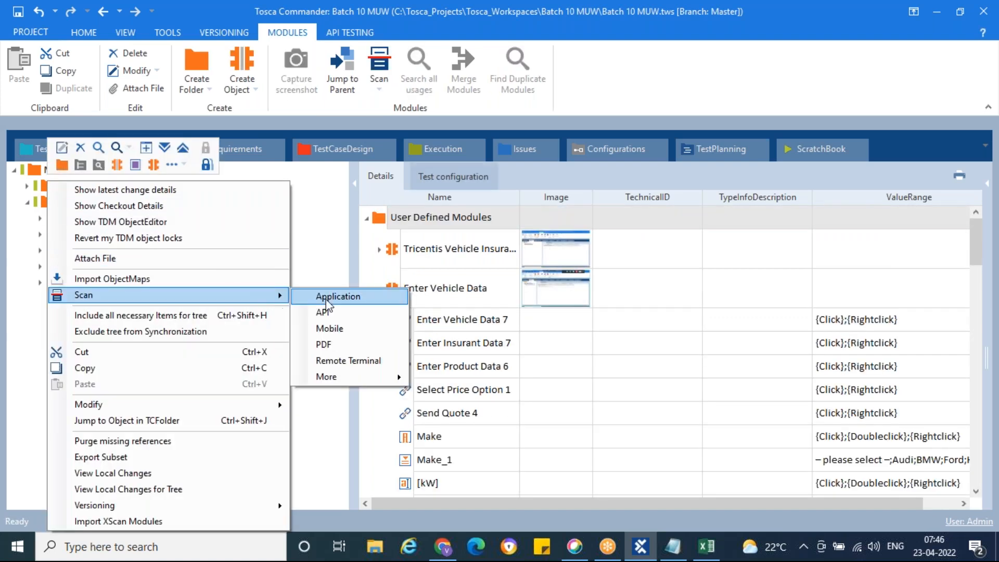
{"action": "left_click", "coordinate": [320, 247]}
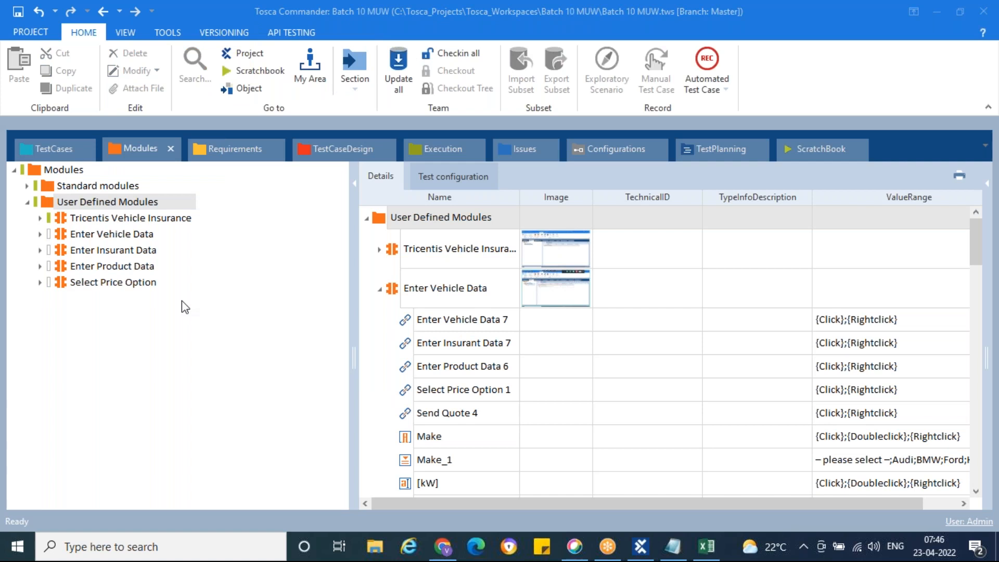
{"action": "left_click", "coordinate": [60, 283]}
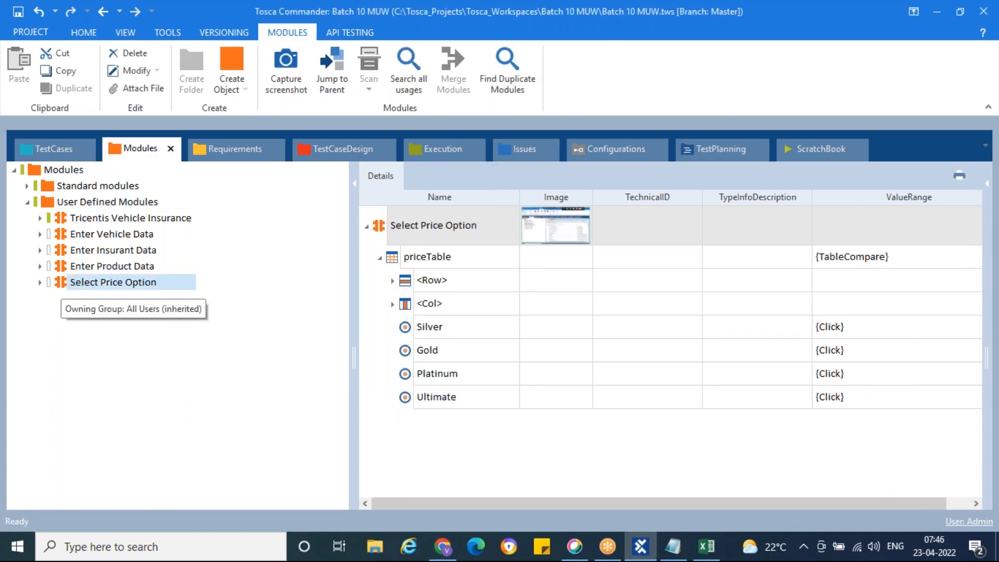
{"action": "right_click", "coordinate": [62, 284]}
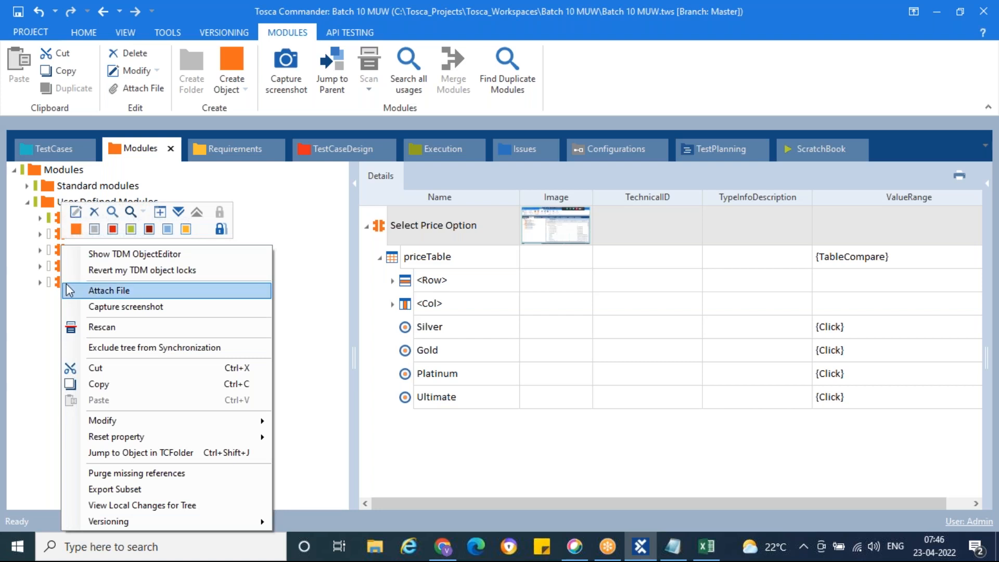
{"action": "left_click", "coordinate": [110, 328]}
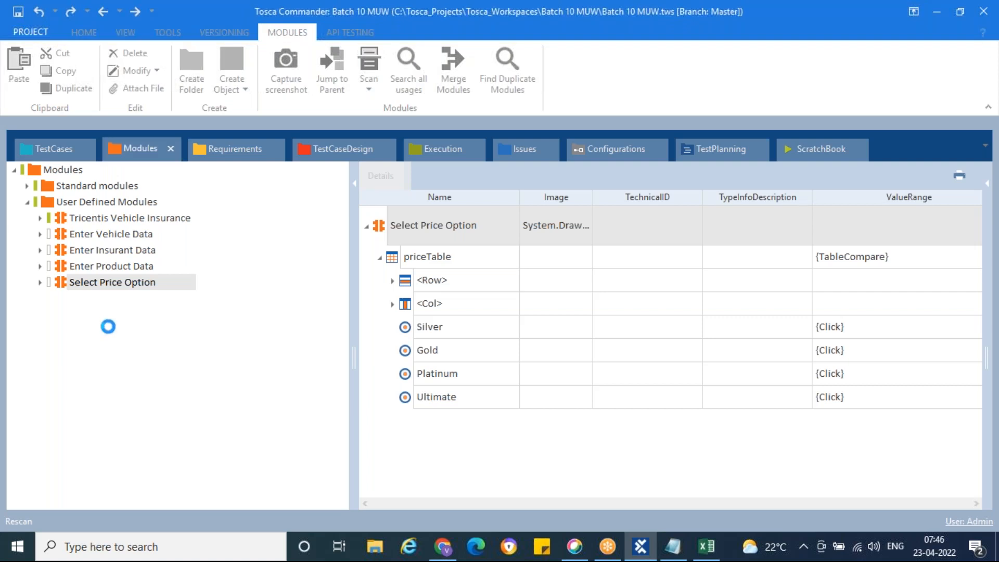
Add the « Prev and Next » buttons to the Select Price Option module and save.
{"action": "left_click", "coordinate": [443, 546]}
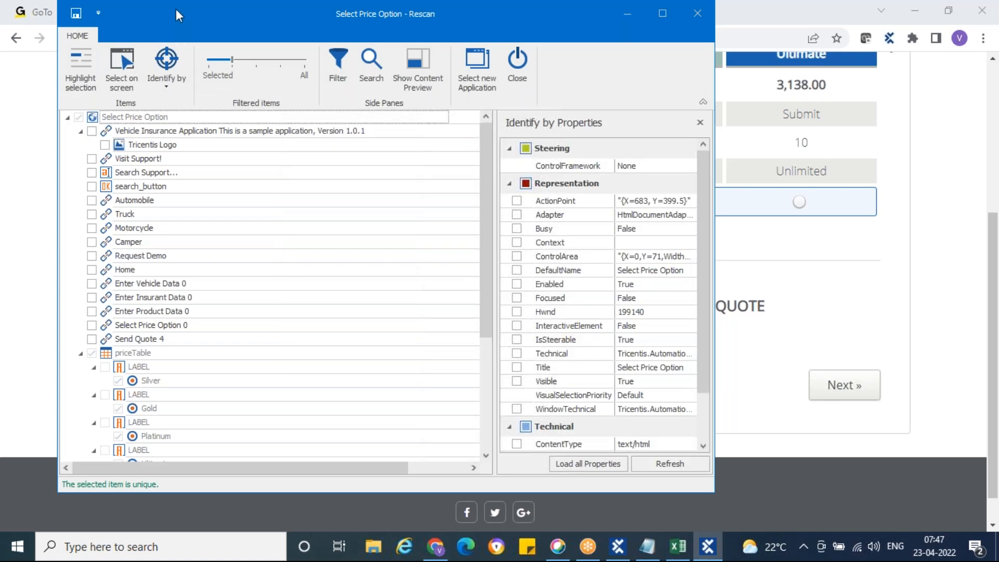
{"action": "left_click_drag", "start_coordinate": [178, 12], "coordinate": [498, 64]}
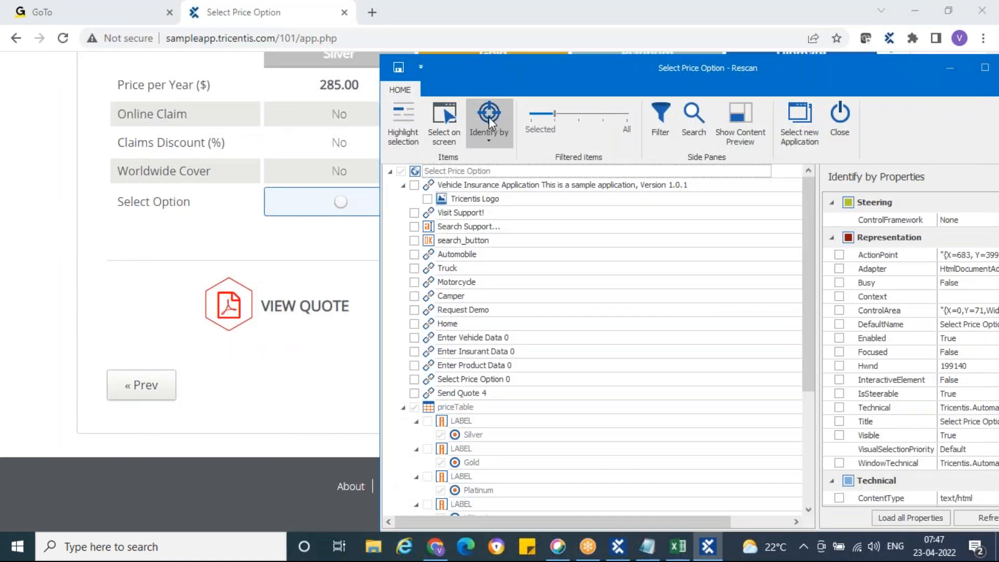
{"action": "scroll", "coordinate": [570, 332], "scroll_direction": "down", "scroll_amount": 4}
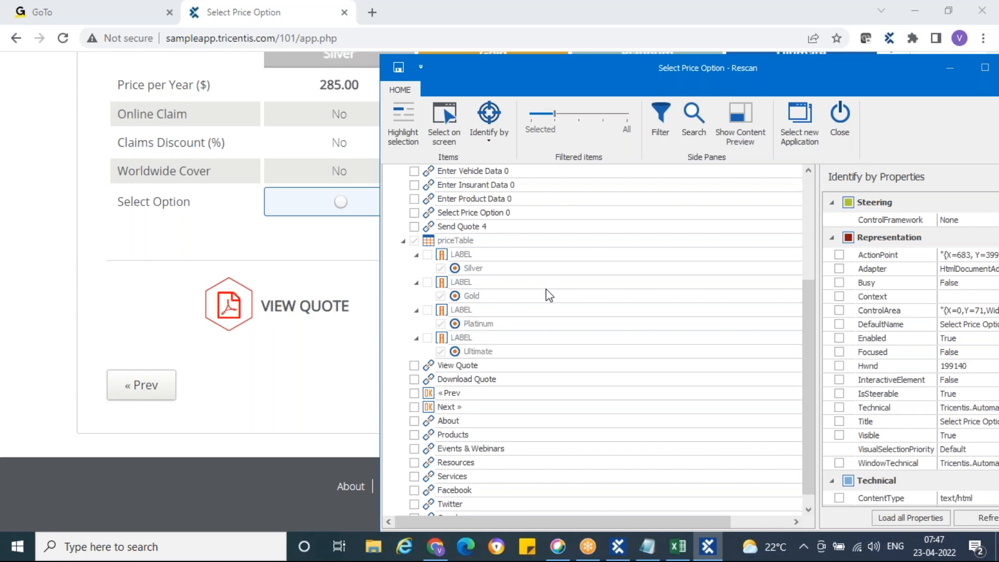
{"action": "scroll", "coordinate": [545, 288], "scroll_direction": "down", "scroll_amount": 1}
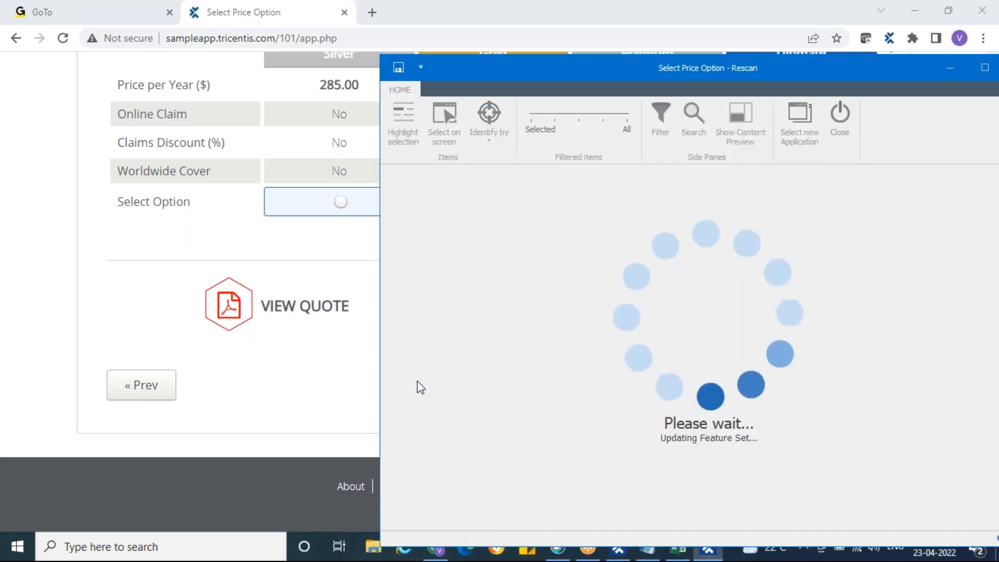
{"action": "left_click", "coordinate": [415, 394]}
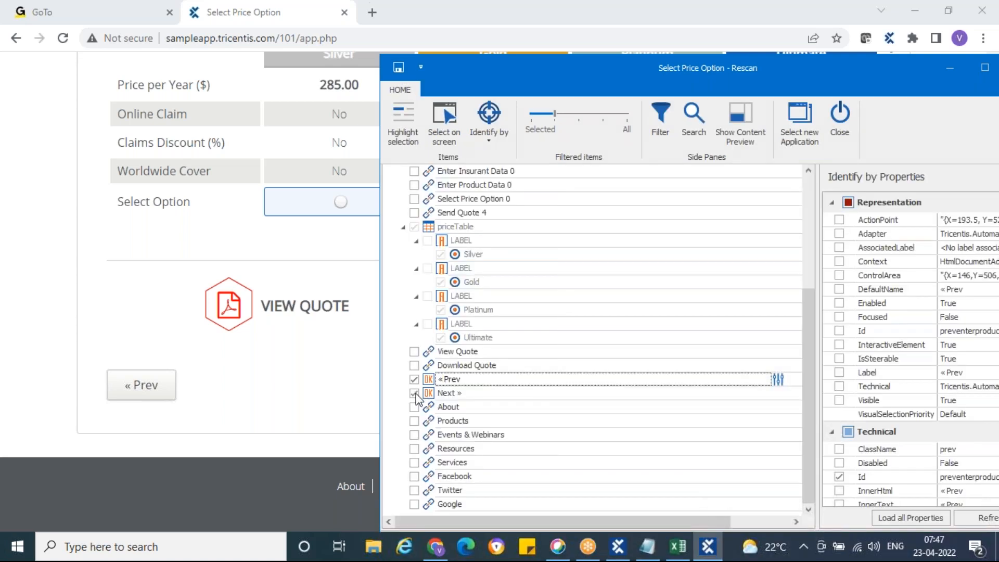
{"action": "left_click_drag", "start_coordinate": [639, 66], "coordinate": [467, 41]}
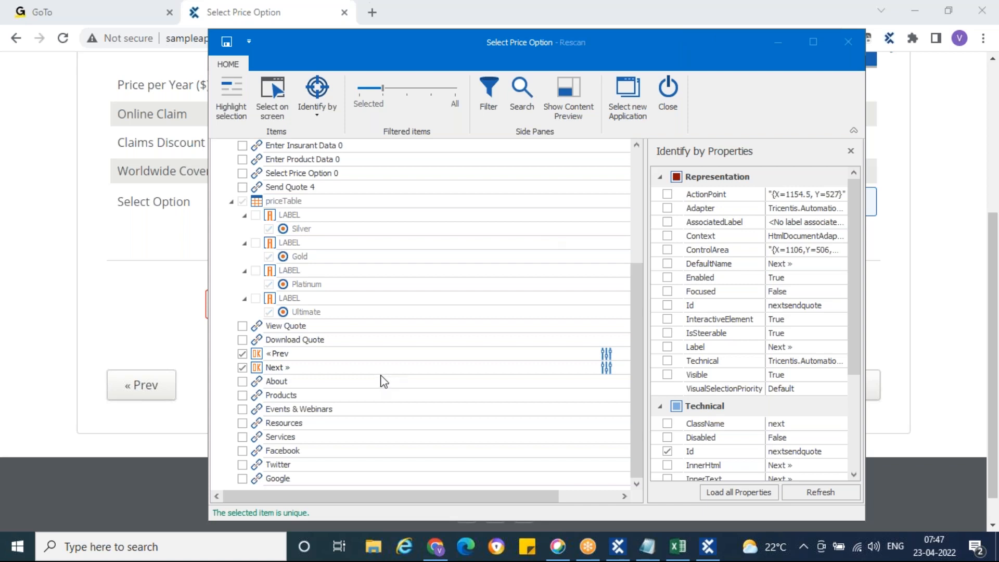
{"action": "scroll", "coordinate": [382, 379], "scroll_direction": "up", "scroll_amount": 1}
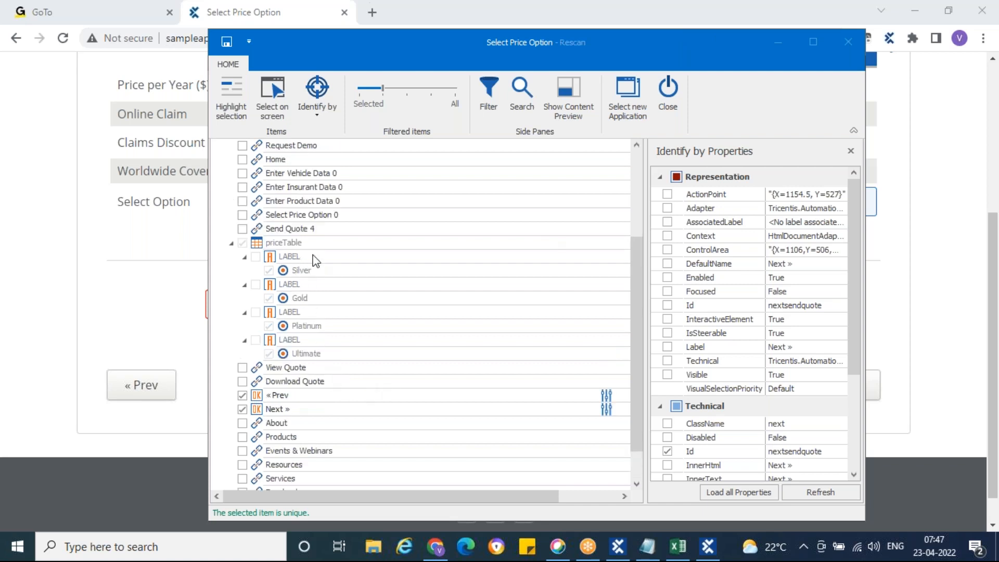
{"action": "scroll", "coordinate": [314, 261], "scroll_direction": "up", "scroll_amount": 3}
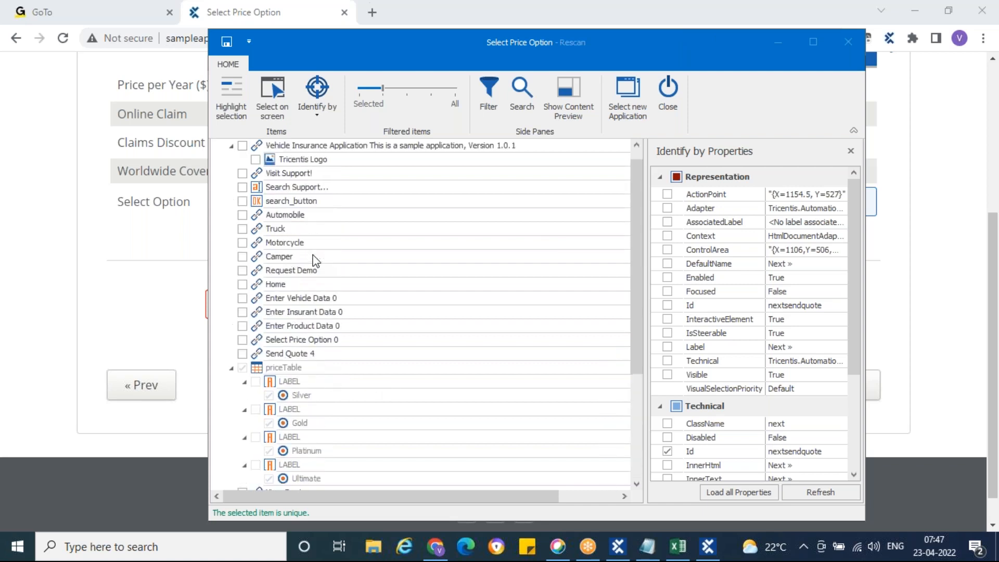
{"action": "left_click", "coordinate": [227, 42]}
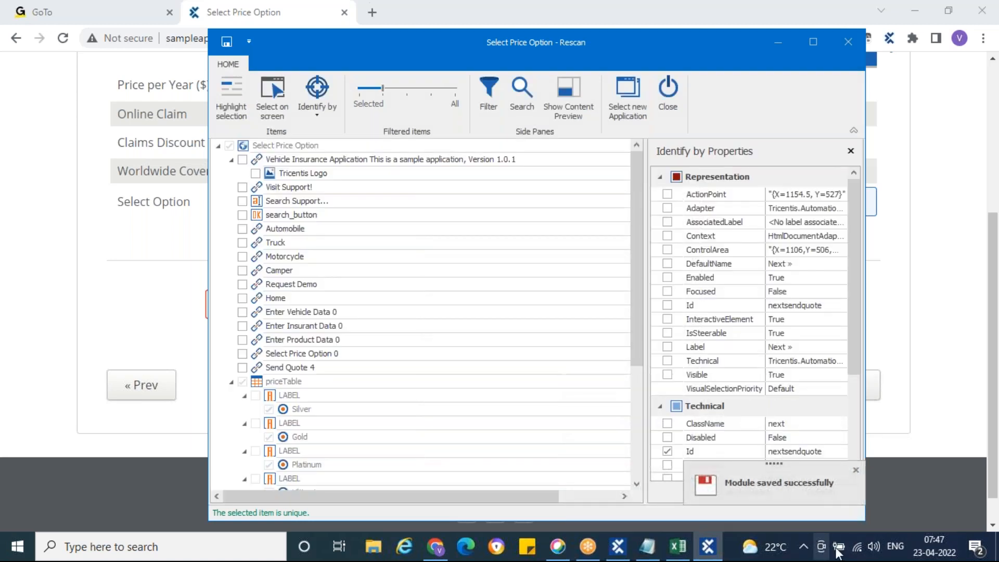
Close the Rescan window and check the new « Prev and Next » entries under priceTable.
{"action": "left_click", "coordinate": [669, 98]}
{"action": "left_click", "coordinate": [643, 557]}
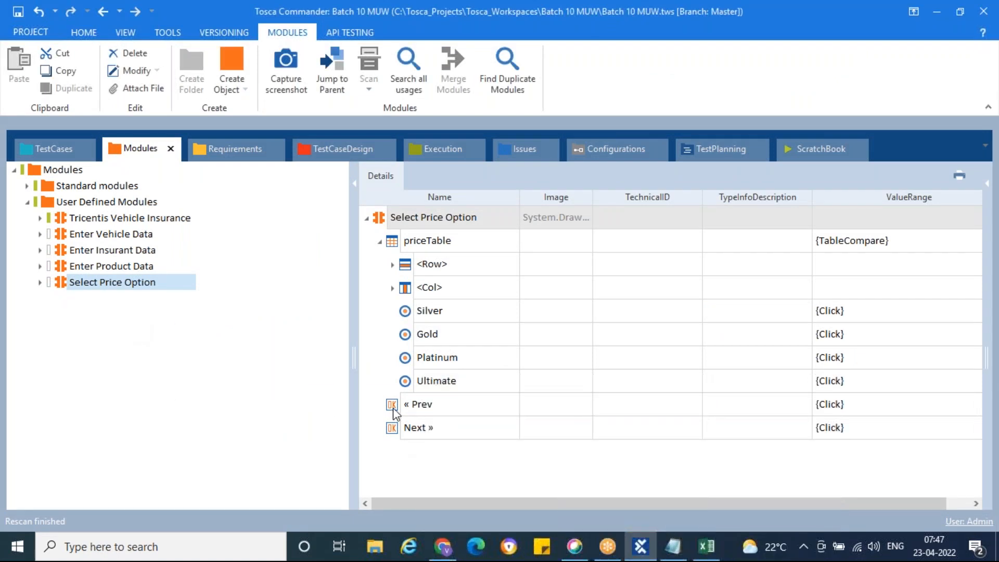
{"action": "left_click", "coordinate": [395, 411]}
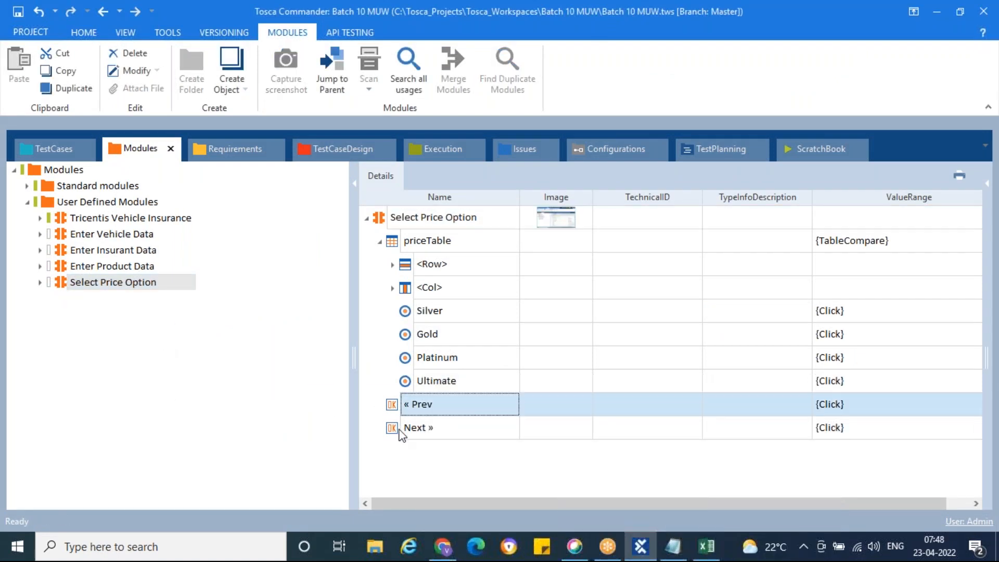
{"action": "left_click", "coordinate": [401, 433]}
{"action": "left_click", "coordinate": [380, 242]}
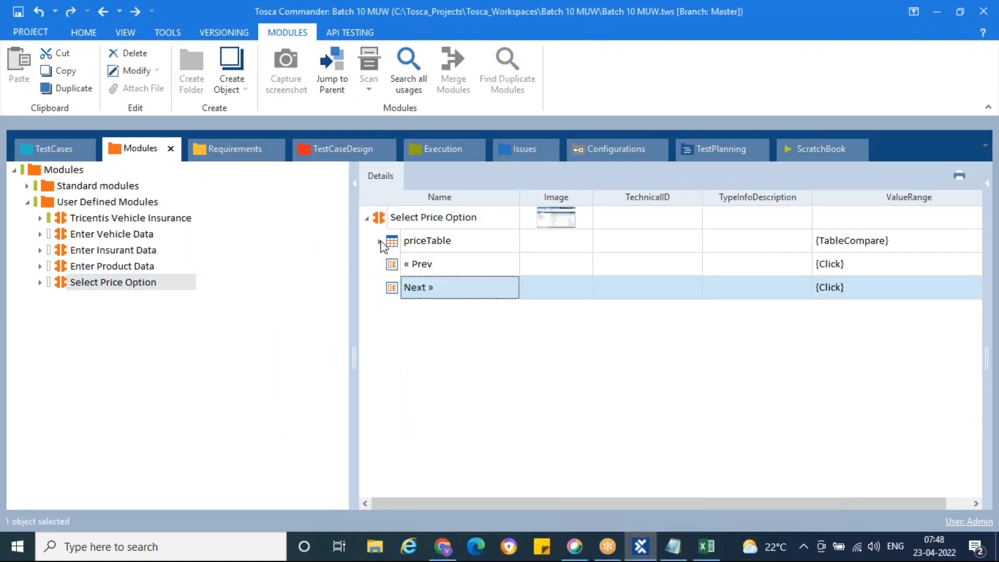
Drag the Select Price Option module into My First Test Case as a test step.
{"action": "left_click", "coordinate": [62, 206]}
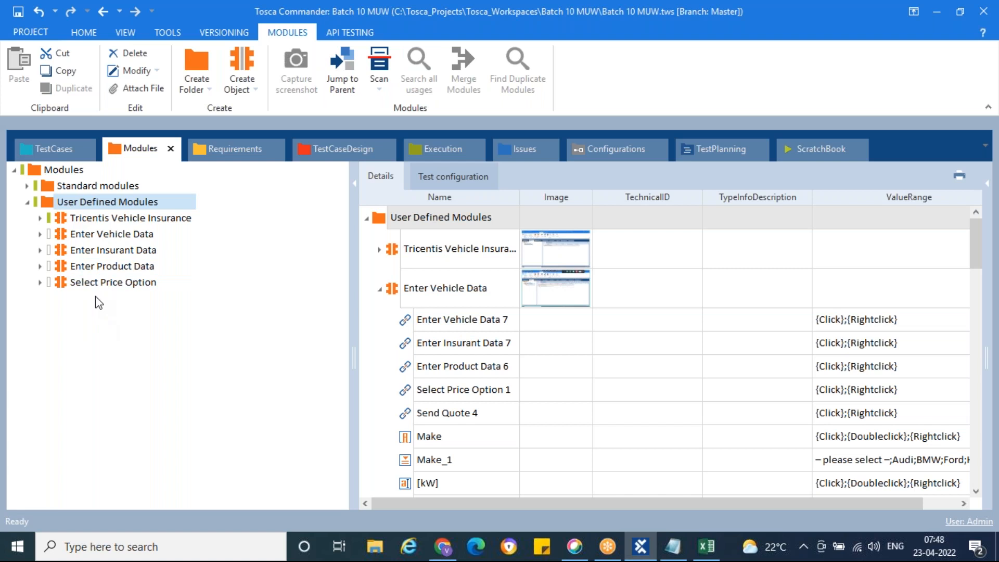
{"action": "left_click", "coordinate": [65, 284]}
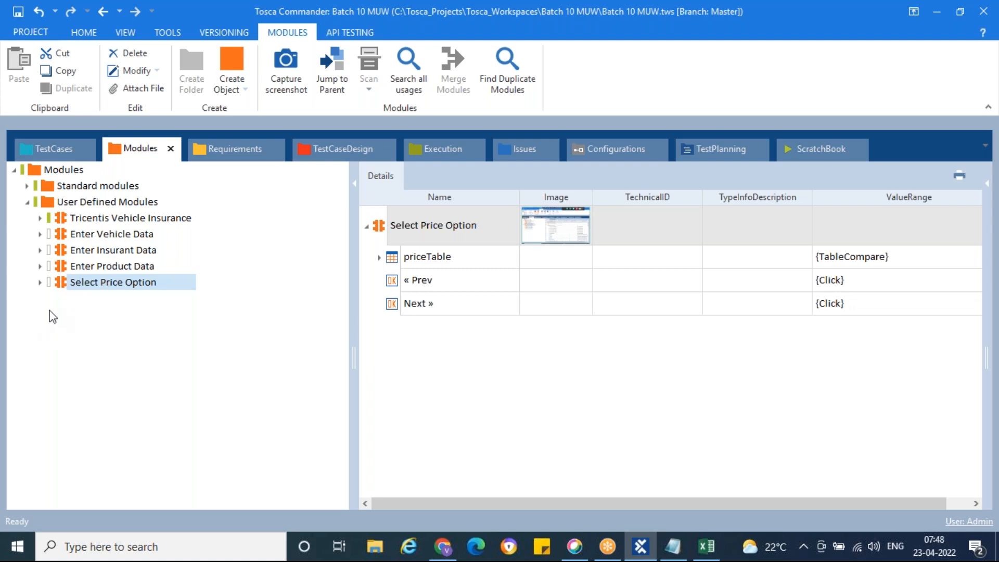
{"action": "left_click_drag", "start_coordinate": [64, 285], "coordinate": [64, 204]}
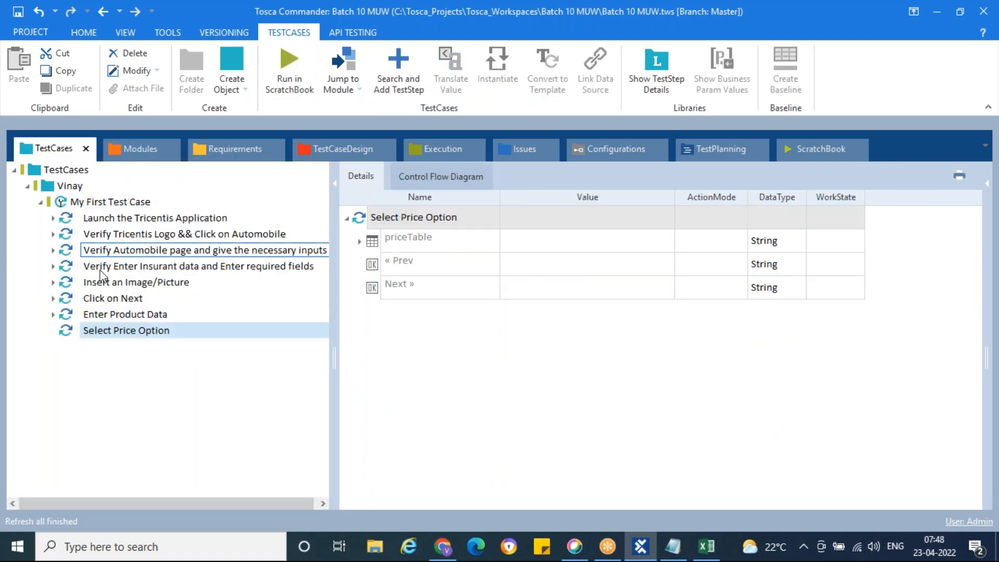
Rename the Enter Product Data test step to 'Verify Enter Product Data and Enter necessary fields'.
{"action": "left_click", "coordinate": [125, 316]}
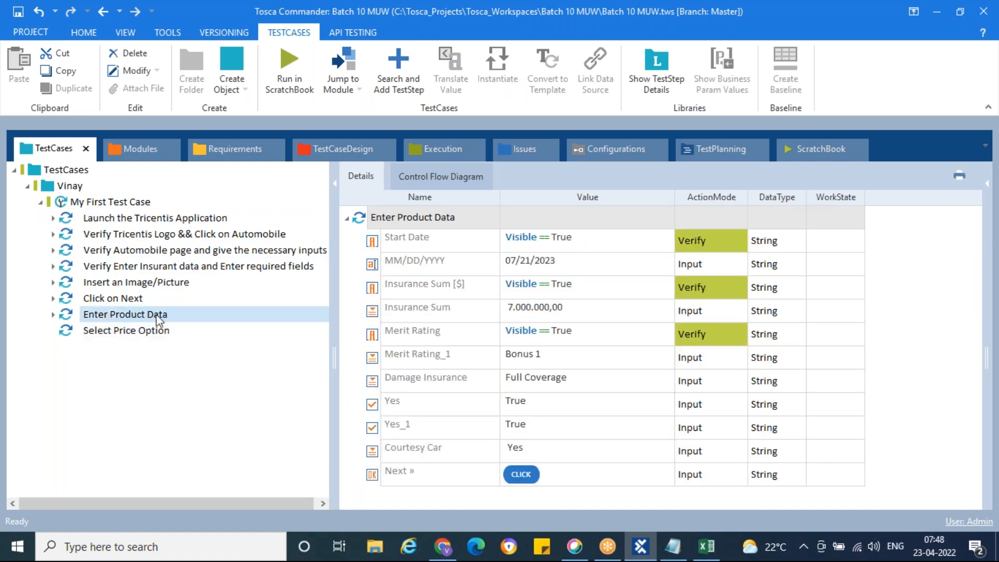
{"action": "double_click", "coordinate": [183, 317]}
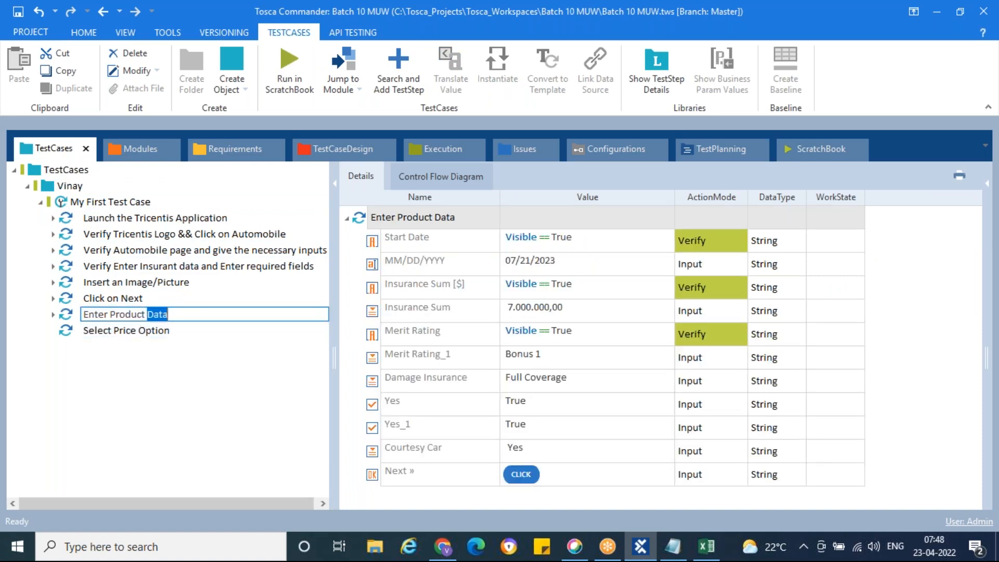
{"action": "left_click", "coordinate": [84, 315]}
{"action": "type", "text": "Verify E"}
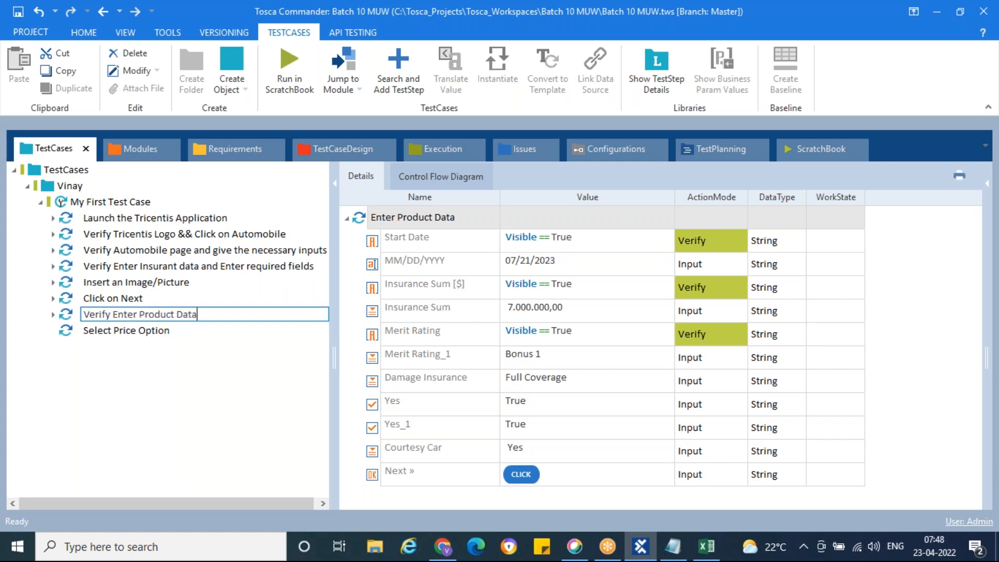
{"action": "type", "text": "nter Product Data and Enter necessary fields"}
{"action": "key", "text": "Return"}
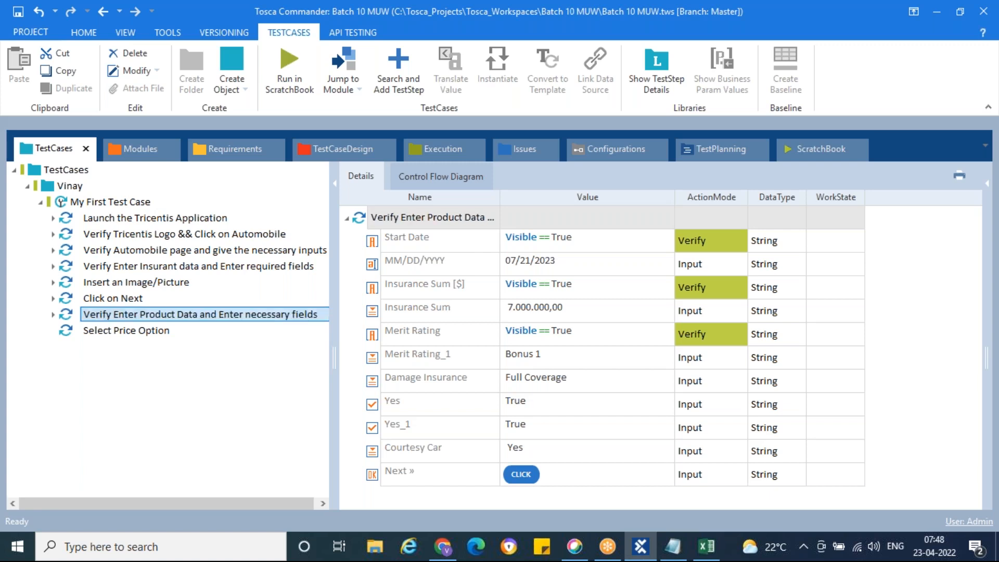
{"action": "left_click", "coordinate": [182, 329]}
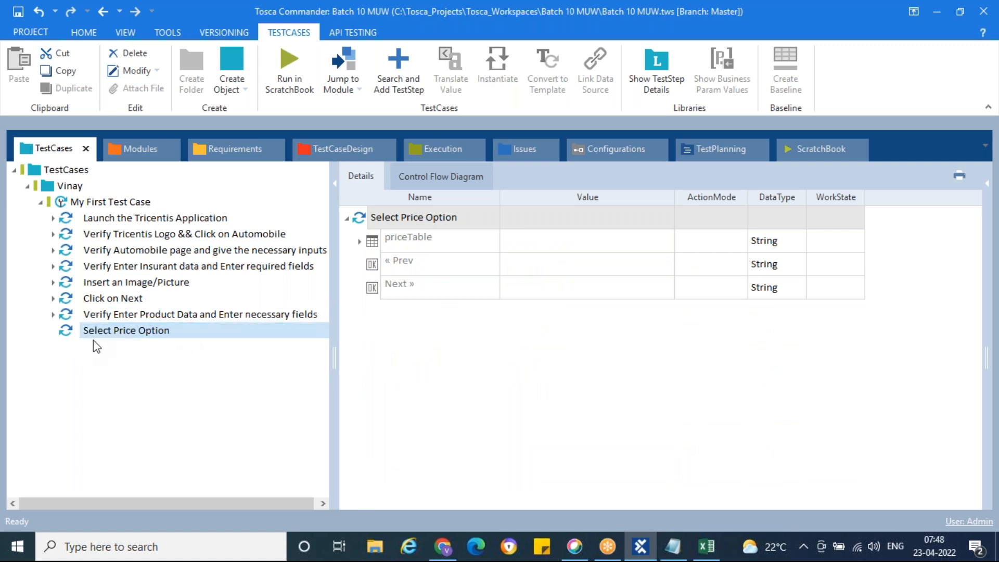
Make the priceTable step verify Exists == True, keeping action mode Verify.
{"action": "left_click", "coordinate": [485, 247]}
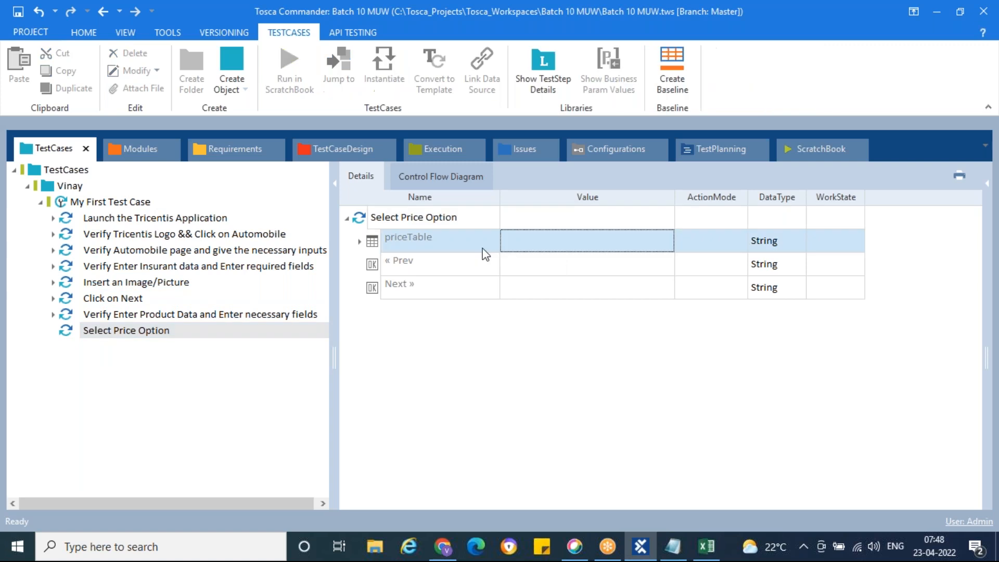
{"action": "left_click", "coordinate": [618, 241]}
{"action": "left_click", "coordinate": [664, 241]}
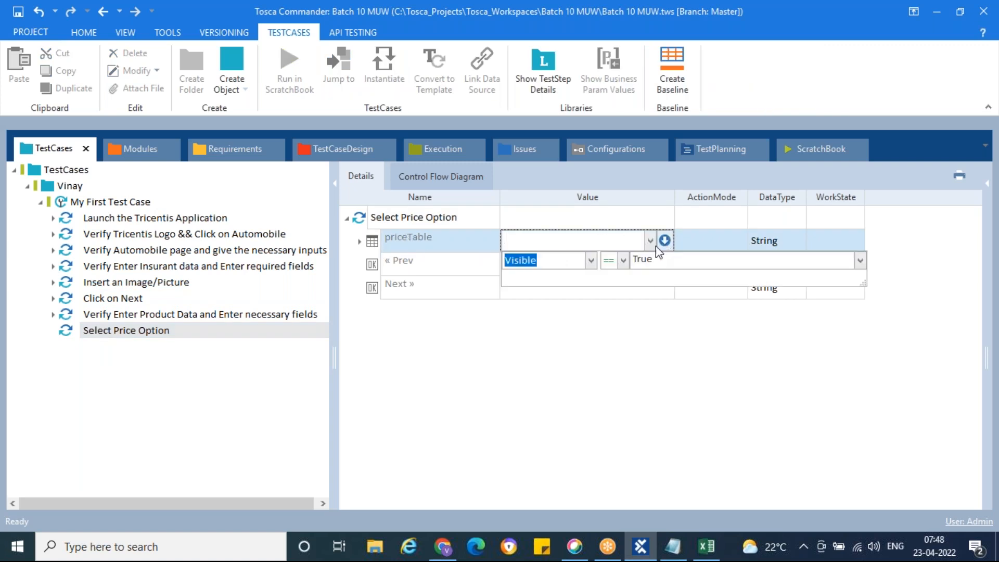
{"action": "left_click", "coordinate": [591, 260]}
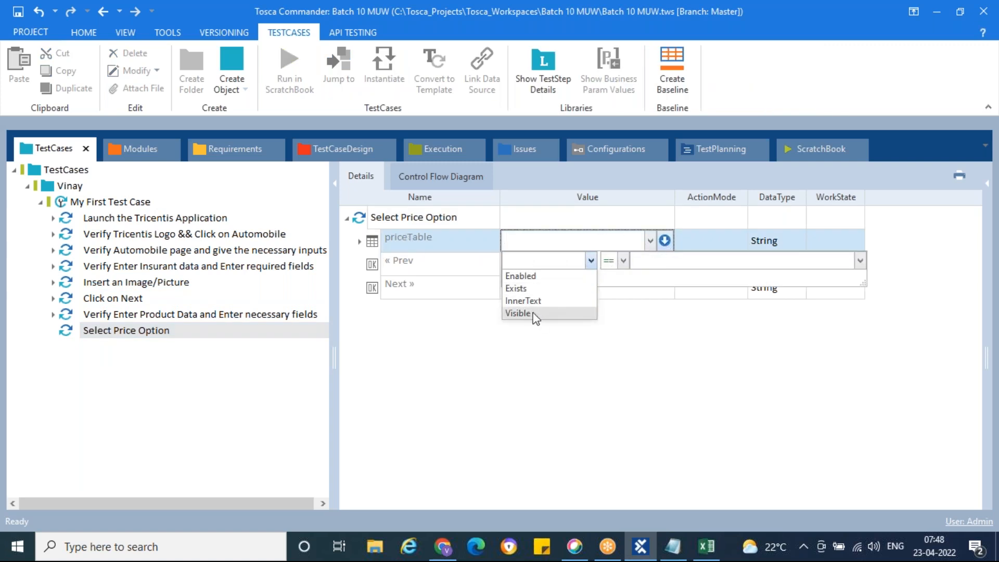
{"action": "left_click", "coordinate": [530, 289]}
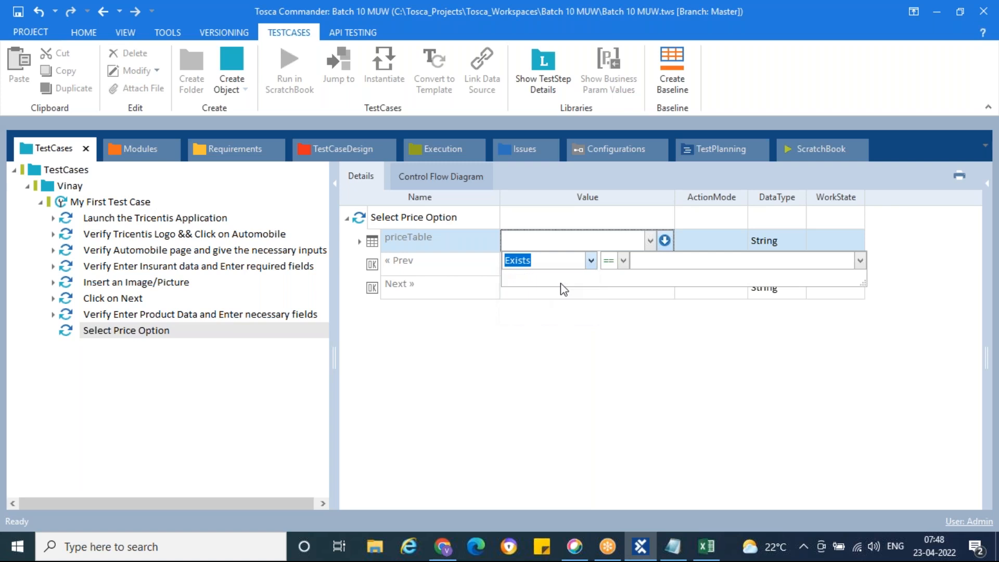
{"action": "left_click", "coordinate": [649, 267]}
{"action": "type", "text": "True"}
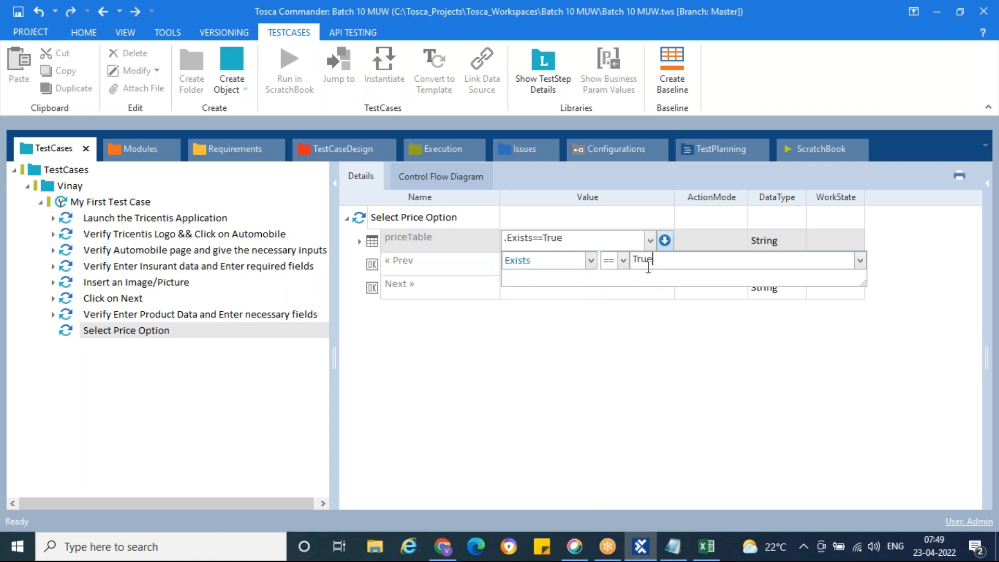
{"action": "left_click", "coordinate": [710, 244]}
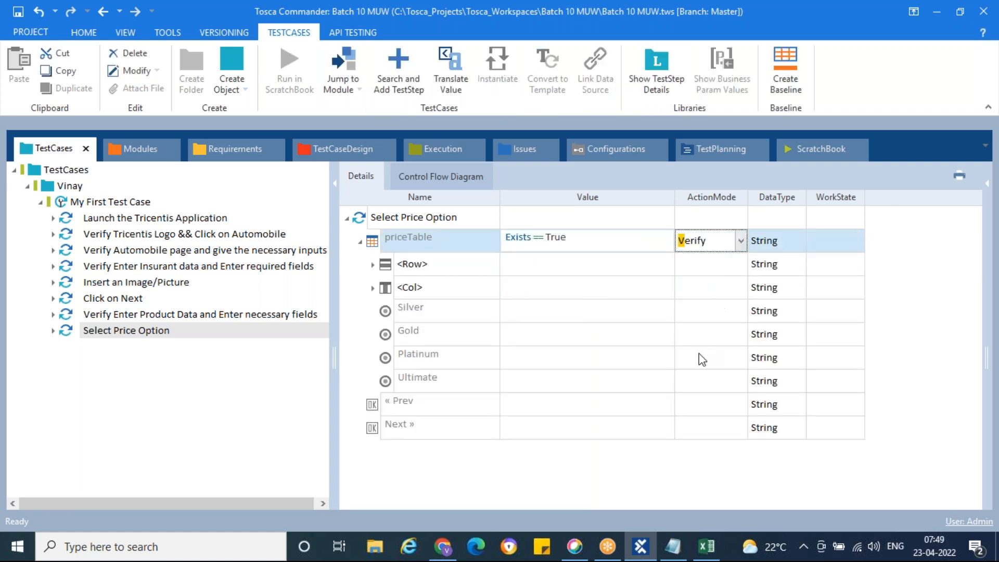
{"action": "left_click", "coordinate": [698, 357]}
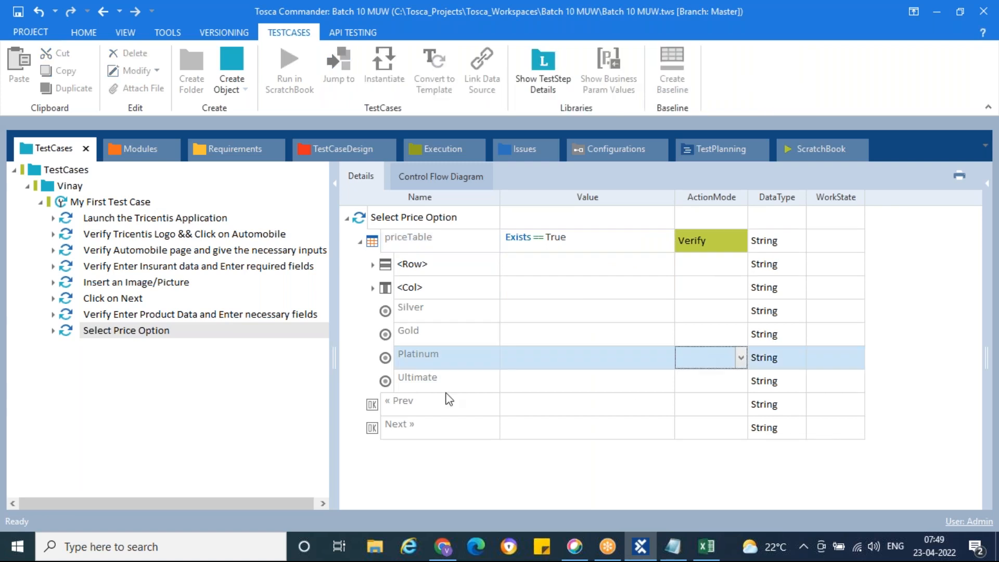
Rename the test case to 'Verify Select Price Option'.
{"action": "left_click", "coordinate": [156, 330]}
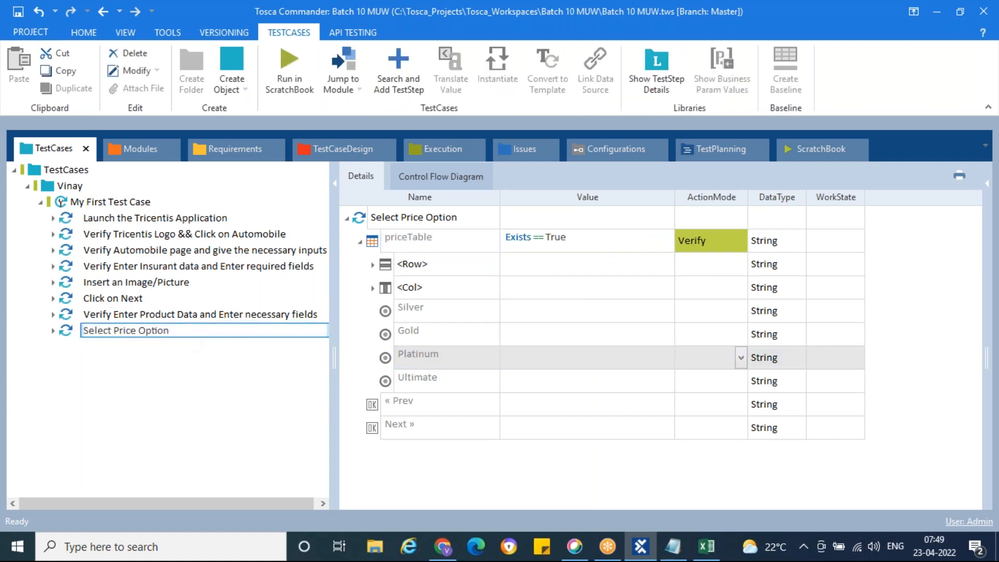
{"action": "type", "text": "Verify"}
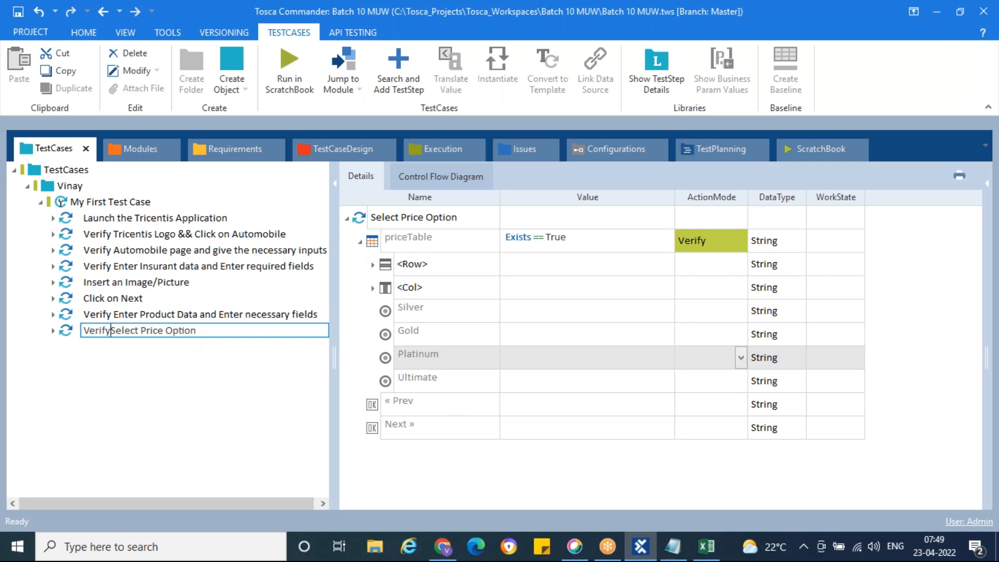
{"action": "left_click", "coordinate": [171, 388]}
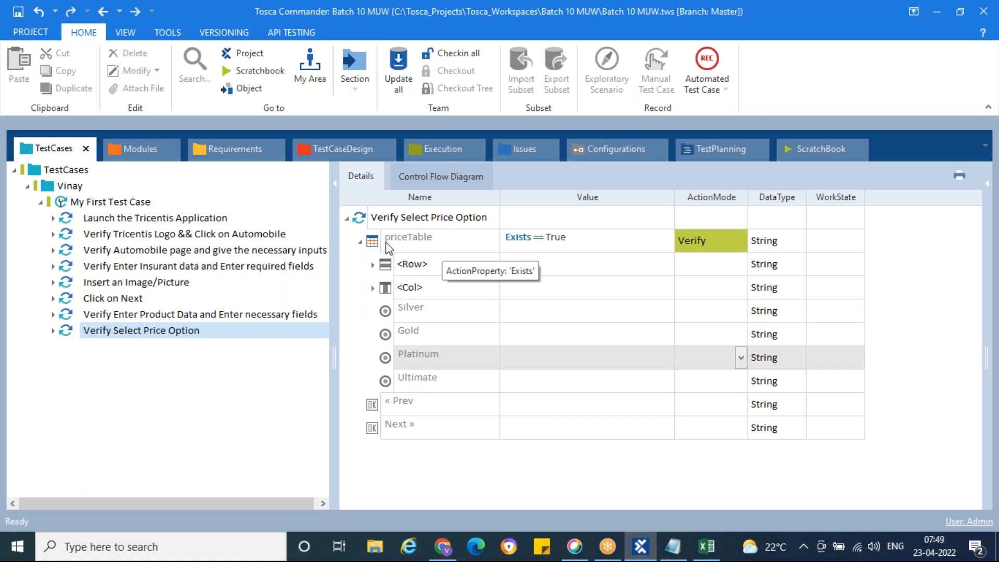
Review the sample app's price option page in Chrome, then return to Tosca Commander.
{"action": "left_click", "coordinate": [443, 546]}
{"action": "scroll", "coordinate": [546, 336], "scroll_direction": "up", "scroll_amount": 3}
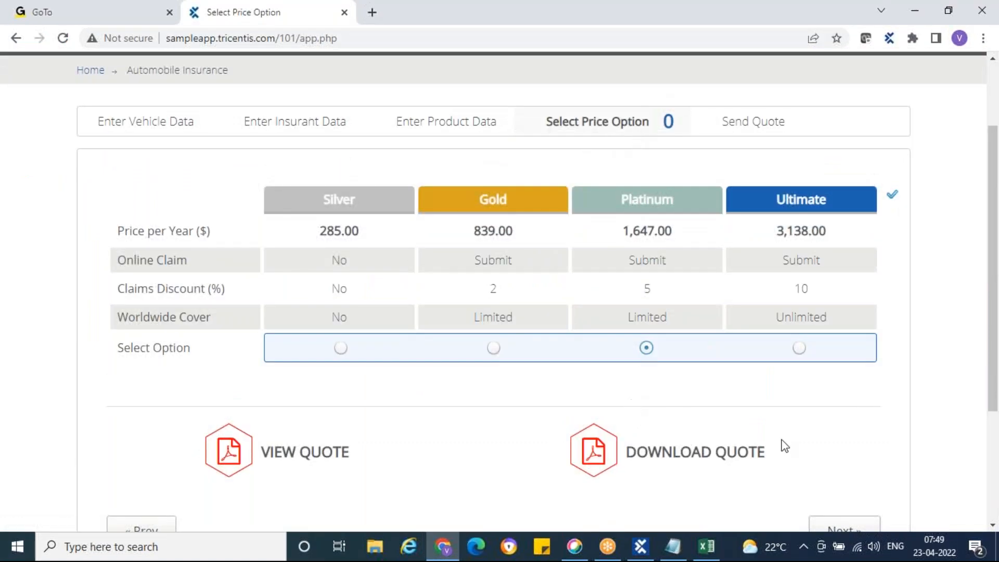
{"action": "scroll", "coordinate": [838, 444], "scroll_direction": "down", "scroll_amount": 3}
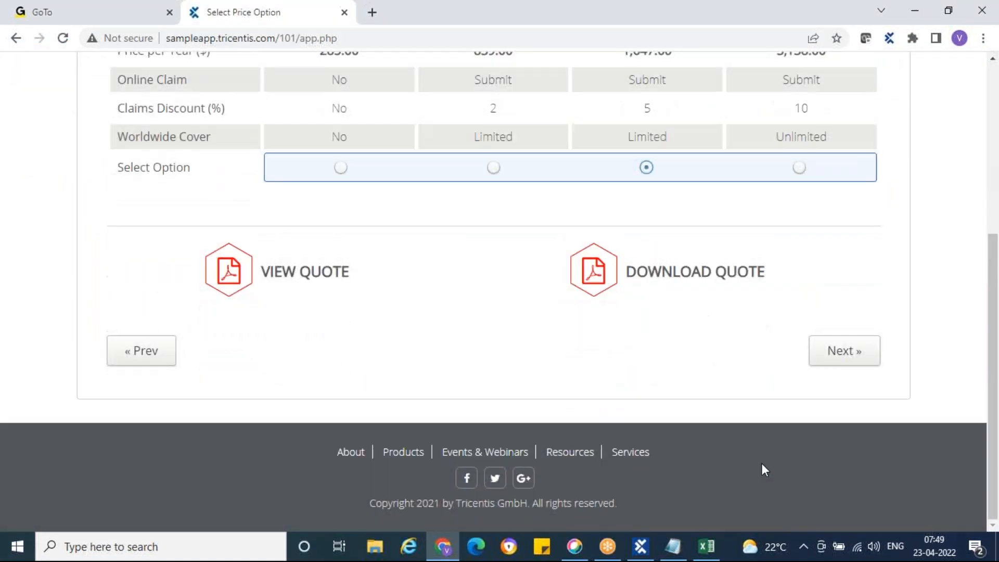
{"action": "mouse_move", "coordinate": [645, 553]}
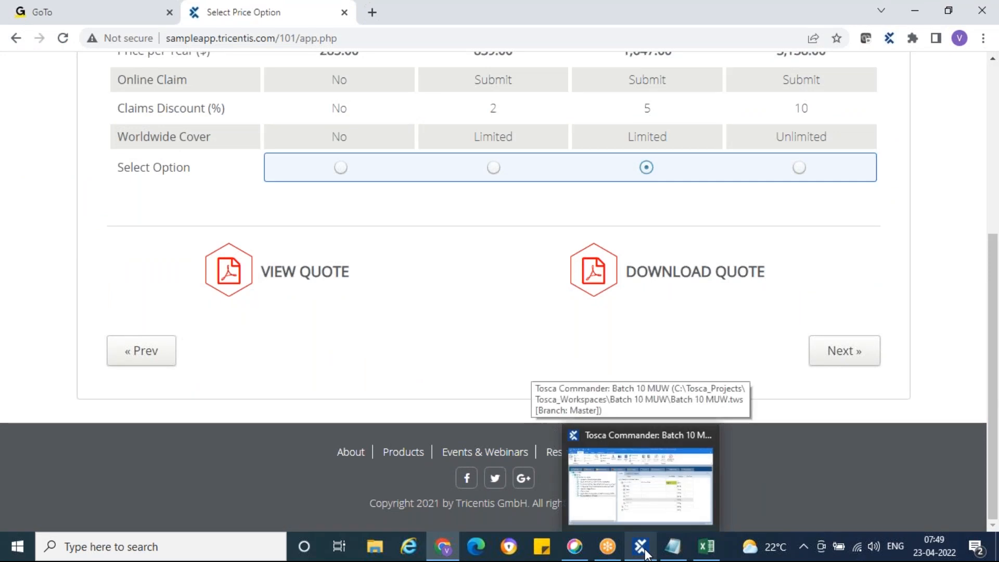
{"action": "left_click", "coordinate": [645, 552]}
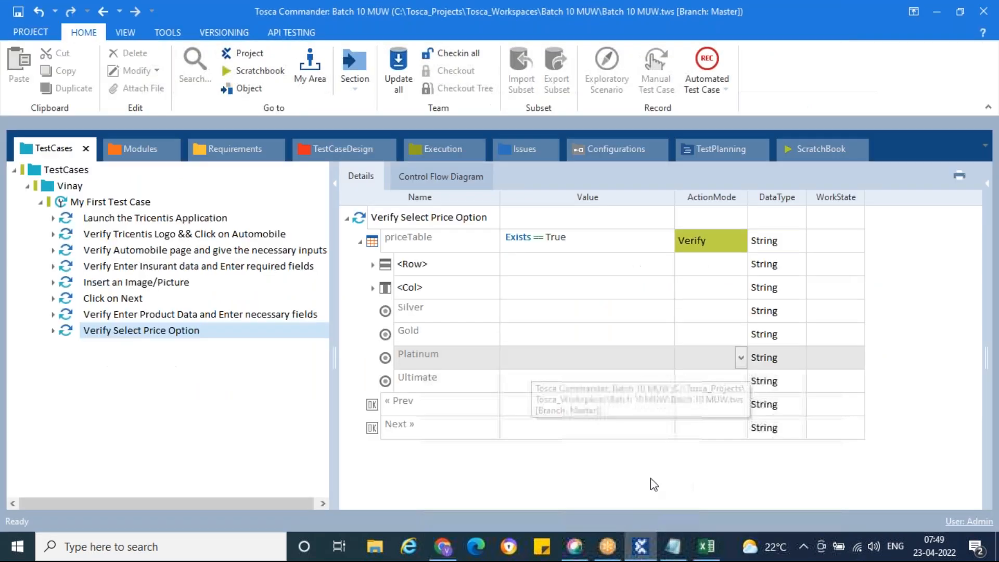
Run the Verify Select Price Option test case in the ScratchBook.
{"action": "left_click", "coordinate": [110, 333]}
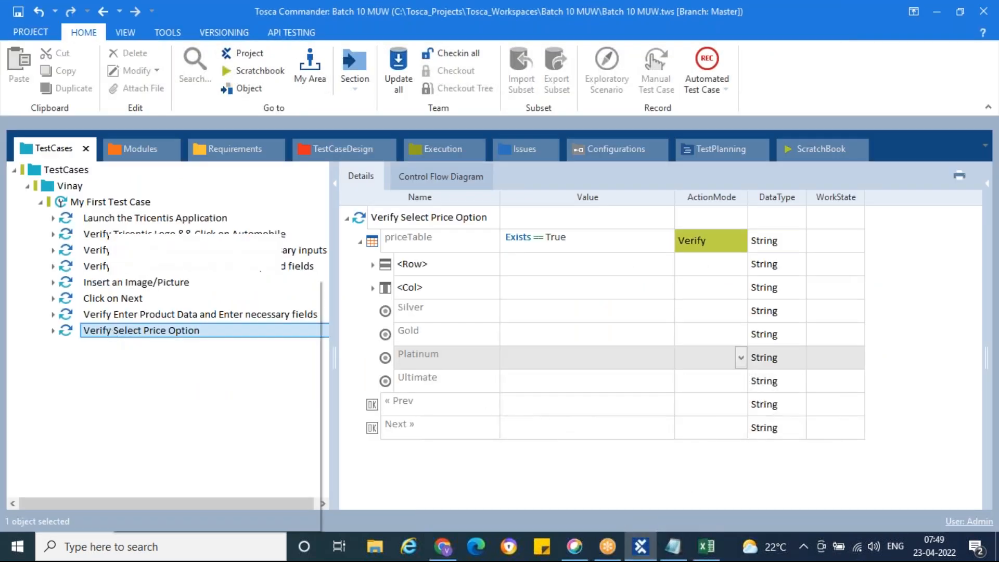
{"action": "right_click", "coordinate": [111, 333]}
{"action": "left_click", "coordinate": [156, 389]}
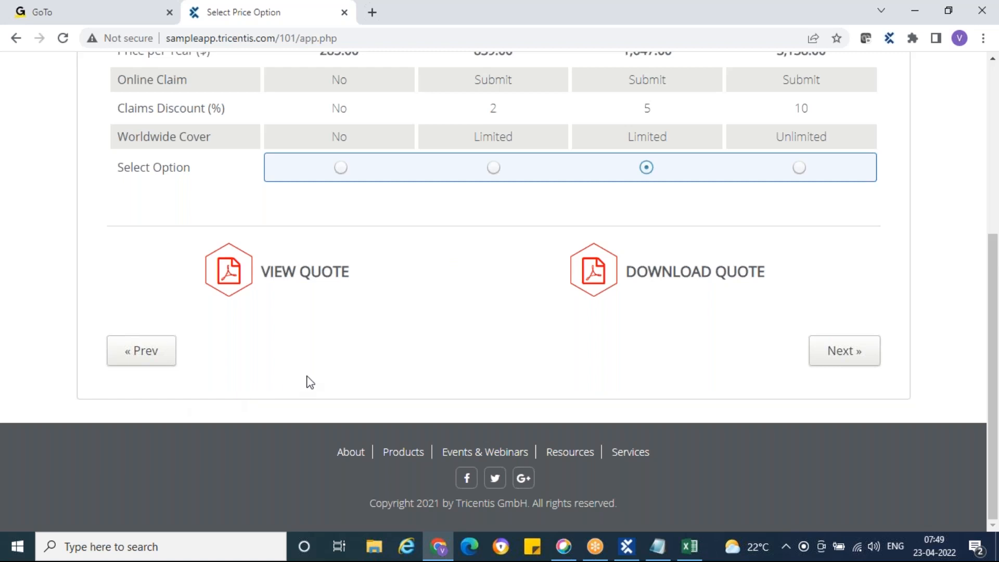
{"action": "scroll", "coordinate": [464, 351], "scroll_direction": "up", "scroll_amount": 1}
{"action": "left_click", "coordinate": [627, 547]}
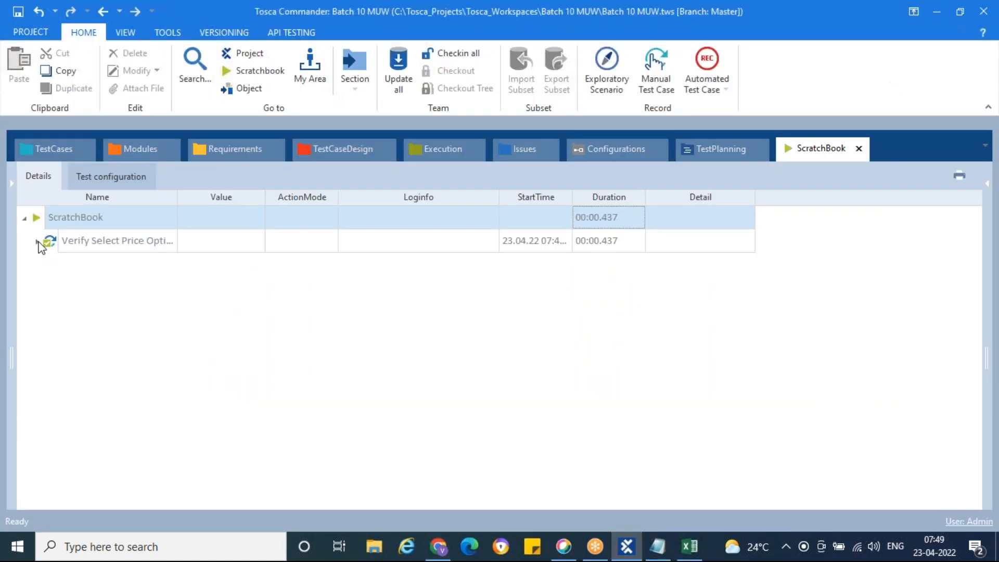
Expand the ScratchBook run to confirm the successful priceTable verification, then view the Chrome page.
{"action": "left_click", "coordinate": [37, 242]}
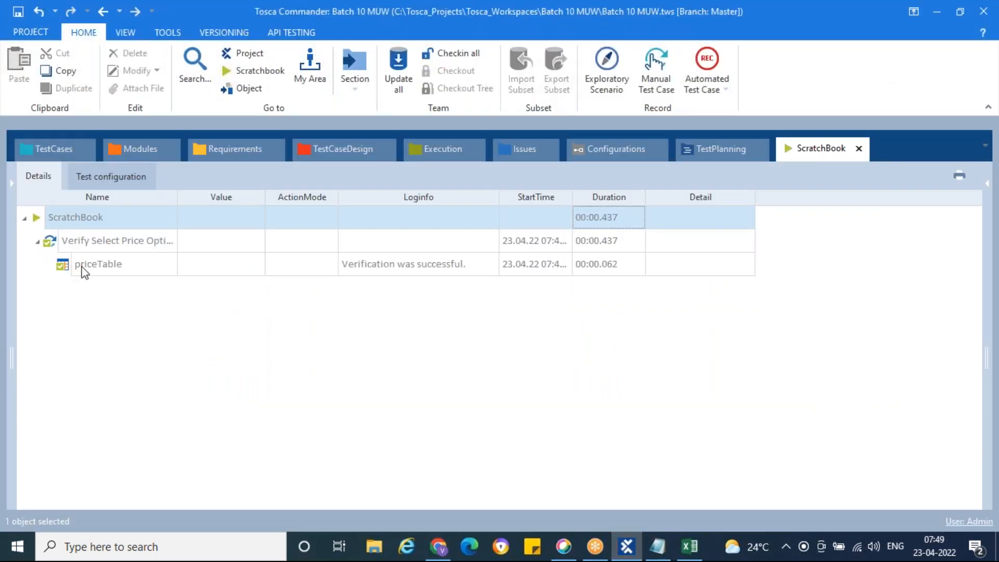
{"action": "left_click", "coordinate": [47, 148]}
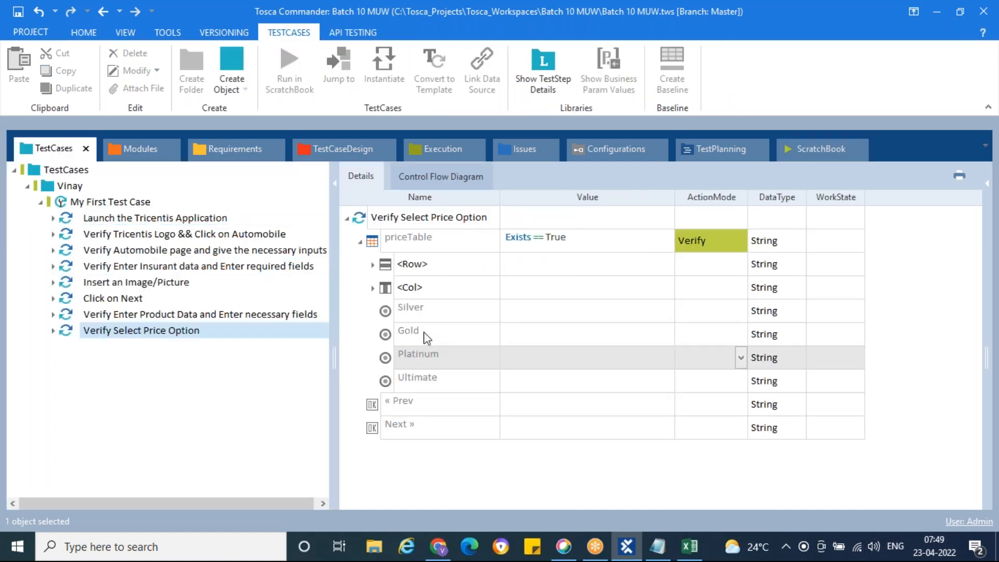
{"action": "left_click", "coordinate": [439, 546]}
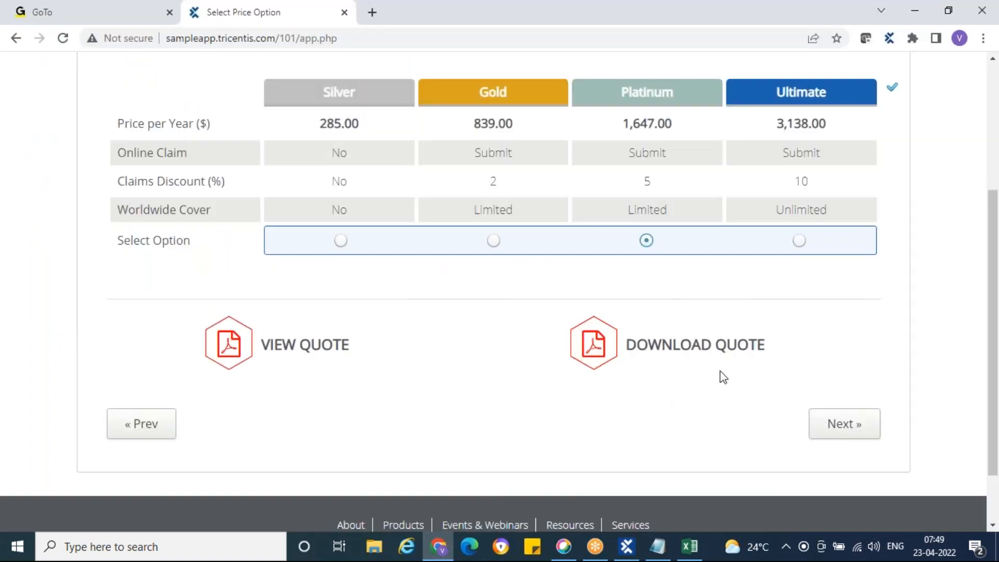
{"action": "scroll", "coordinate": [724, 378], "scroll_direction": "up", "scroll_amount": 1}
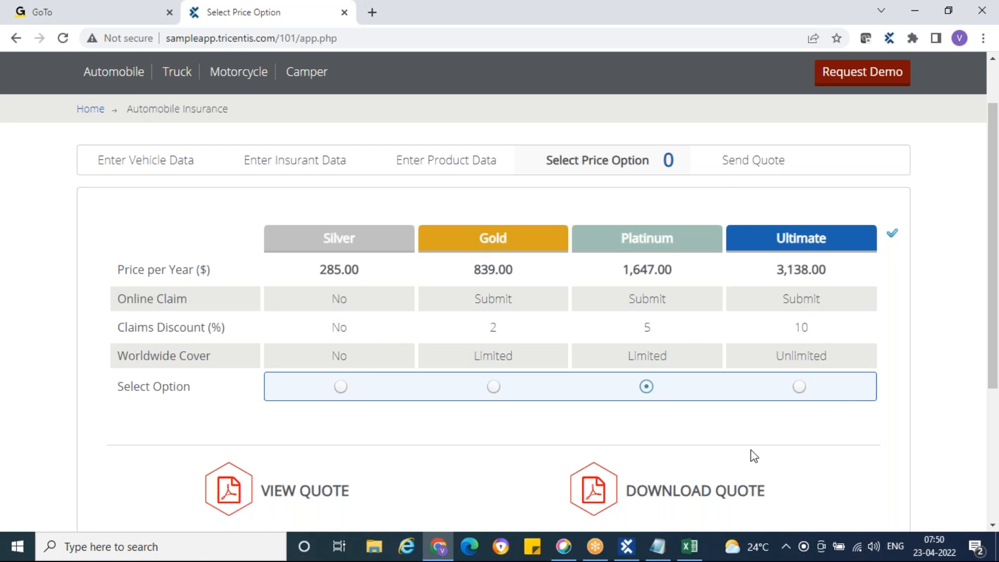
Set the Ultimate step's value to {Click}.
{"action": "left_click", "coordinate": [628, 549]}
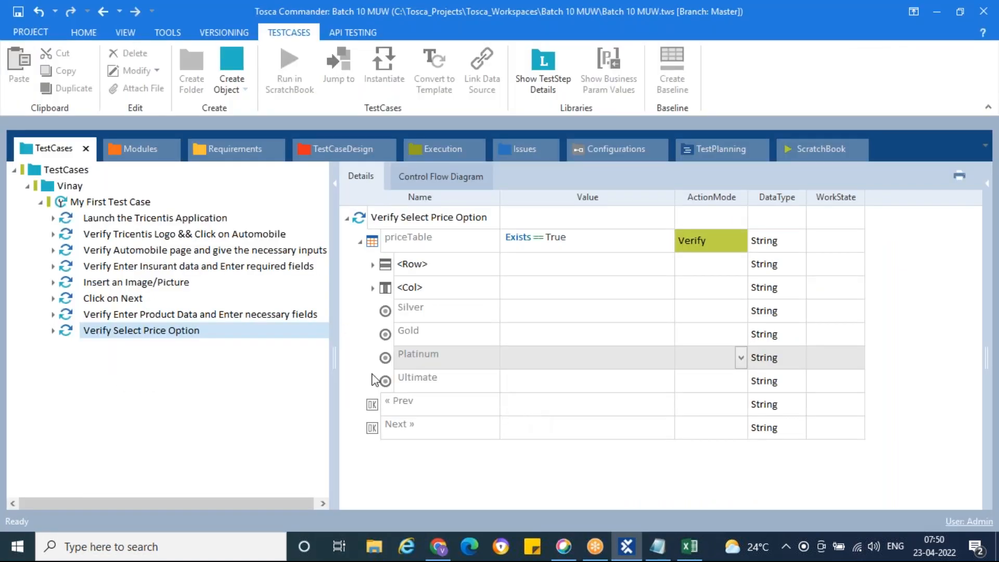
{"action": "left_click", "coordinate": [650, 384]}
{"action": "left_click", "coordinate": [650, 384]}
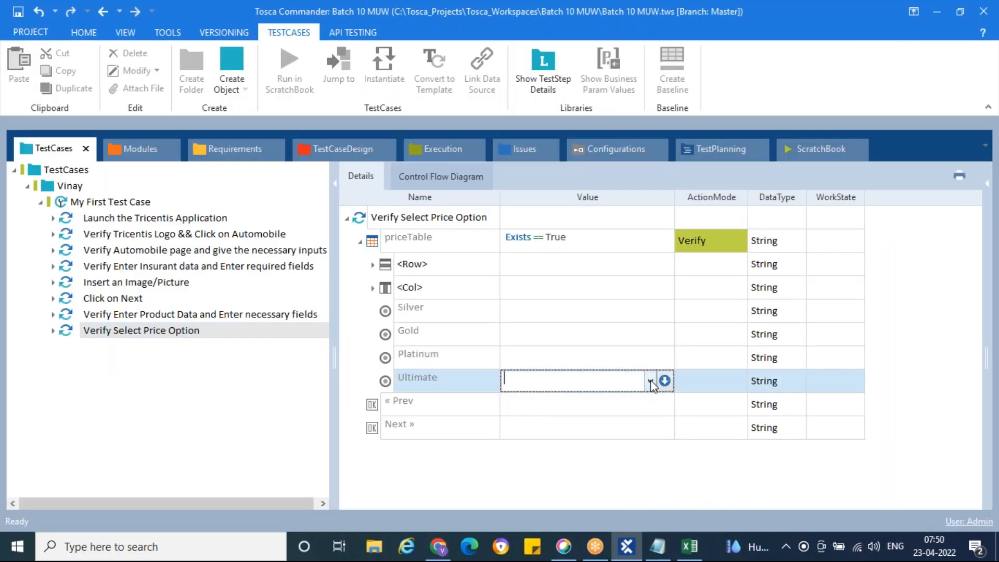
{"action": "left_click", "coordinate": [650, 381]}
{"action": "left_click", "coordinate": [558, 404]}
{"action": "left_click", "coordinate": [568, 358]}
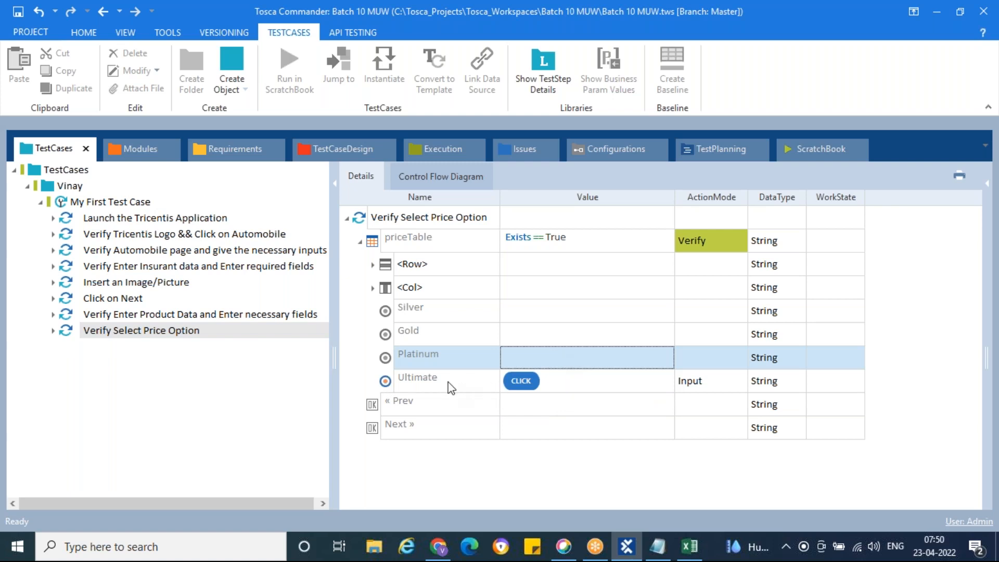
Check the price page and the <Row> action mode list without changing it, then return to Chrome.
{"action": "left_click", "coordinate": [439, 546]}
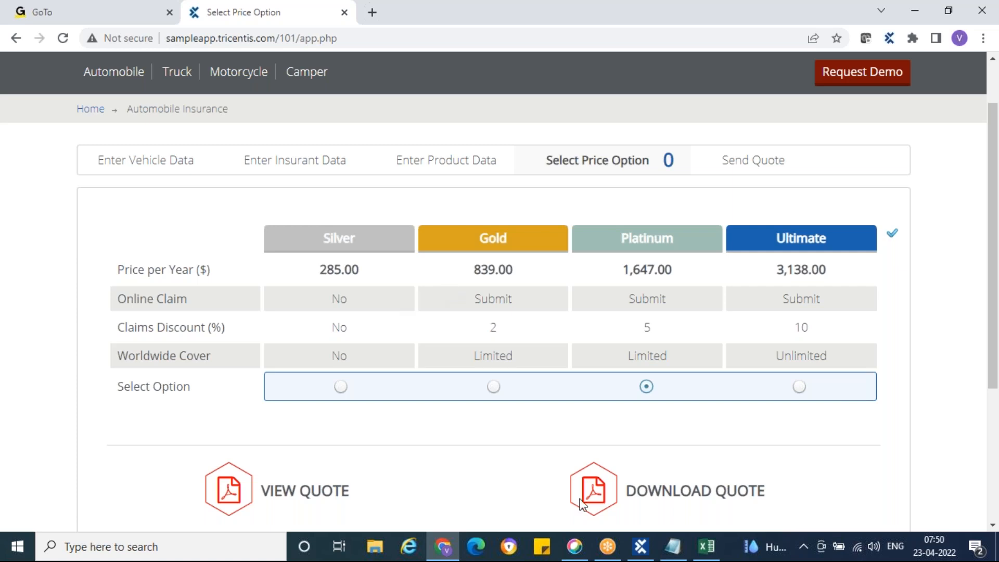
{"action": "left_click", "coordinate": [641, 546]}
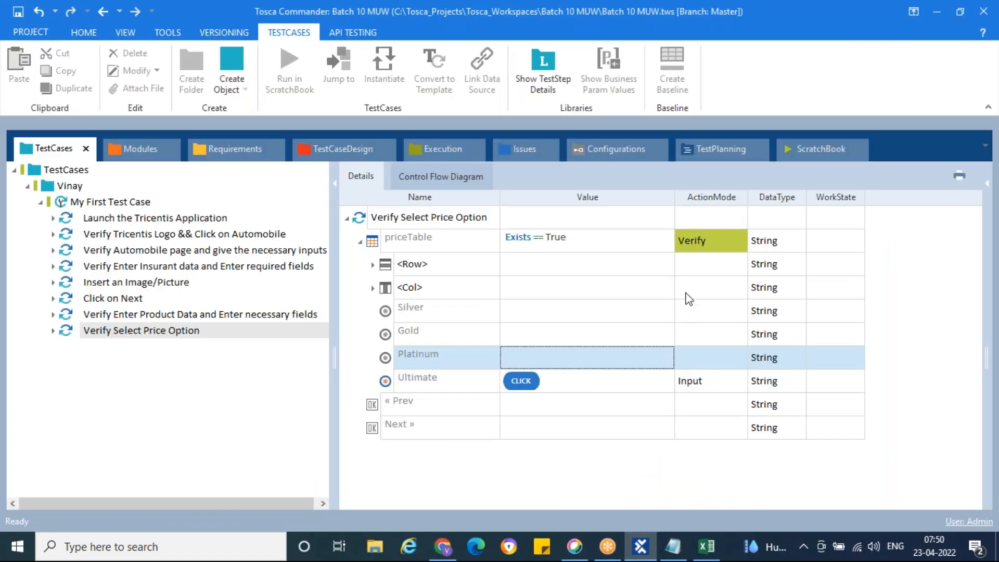
{"action": "left_click", "coordinate": [726, 266]}
{"action": "left_click", "coordinate": [740, 266]}
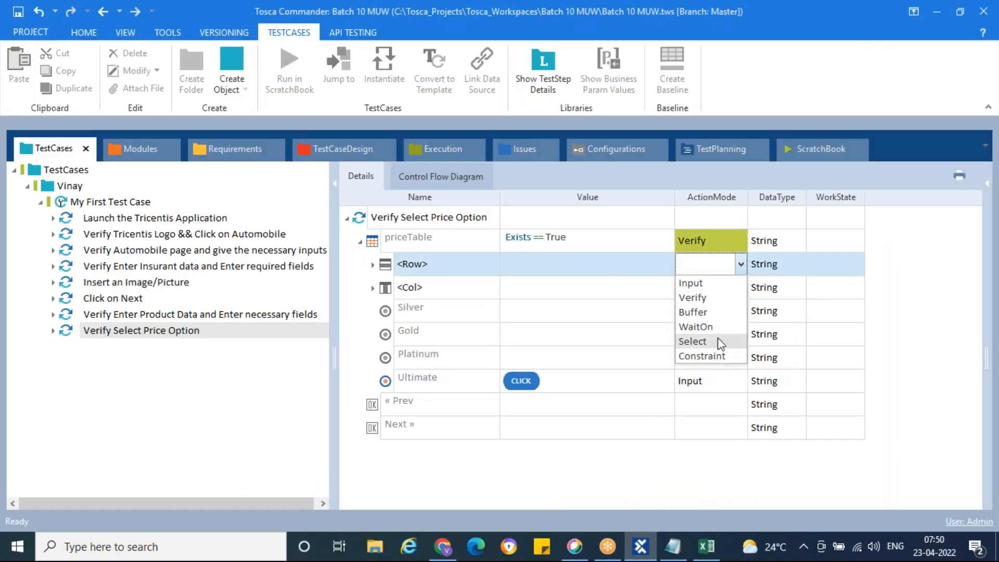
{"action": "left_click", "coordinate": [943, 360]}
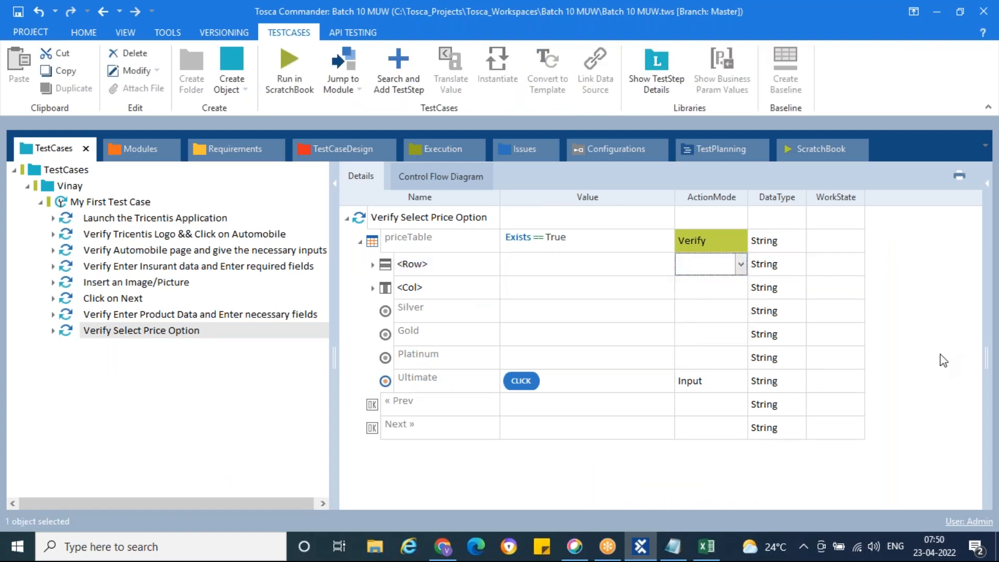
{"action": "left_click", "coordinate": [450, 539]}
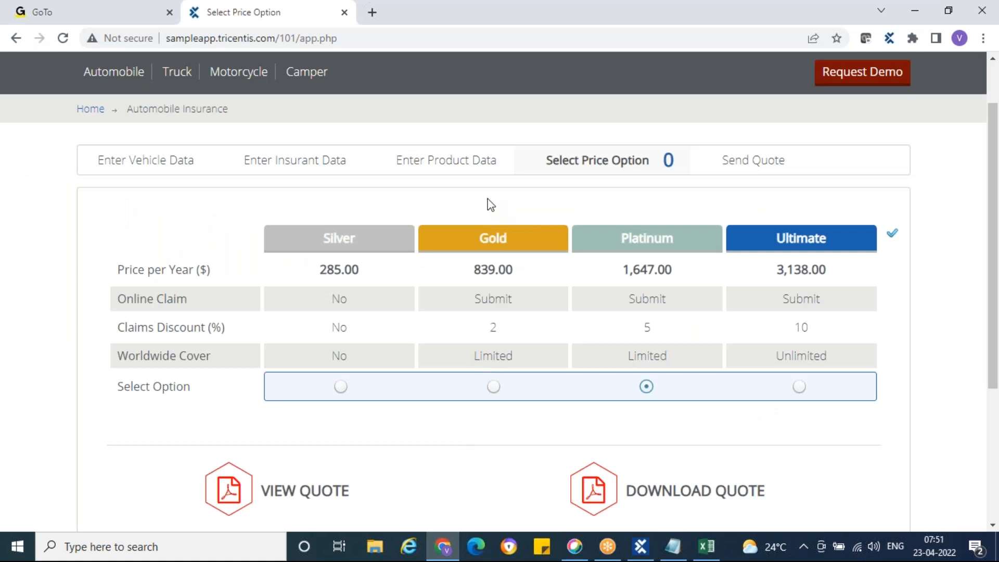